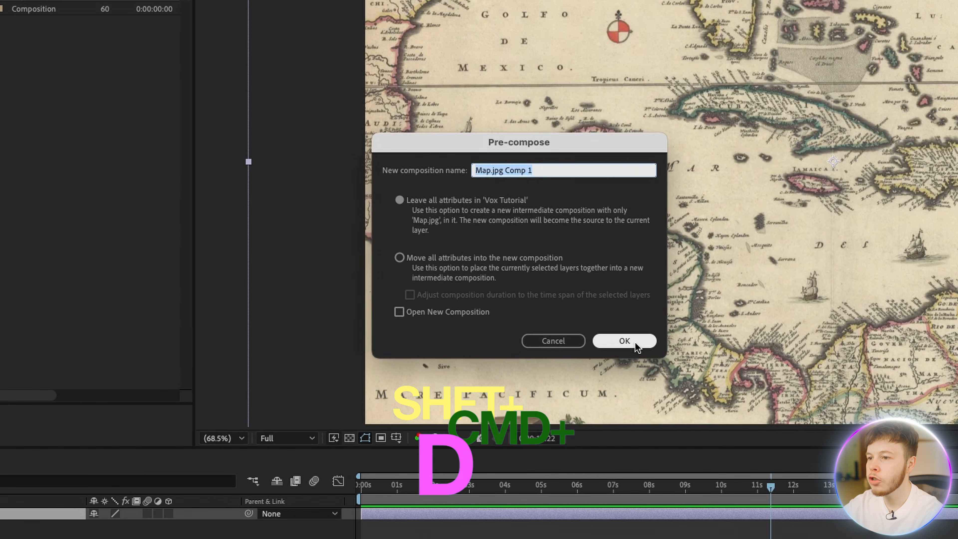
Pre-compose the map layer as Map.jpg Comp 1, leaving all attributes in Vox Tutorial, and open the new composition
{"action": "left_click", "coordinate": [635, 342]}
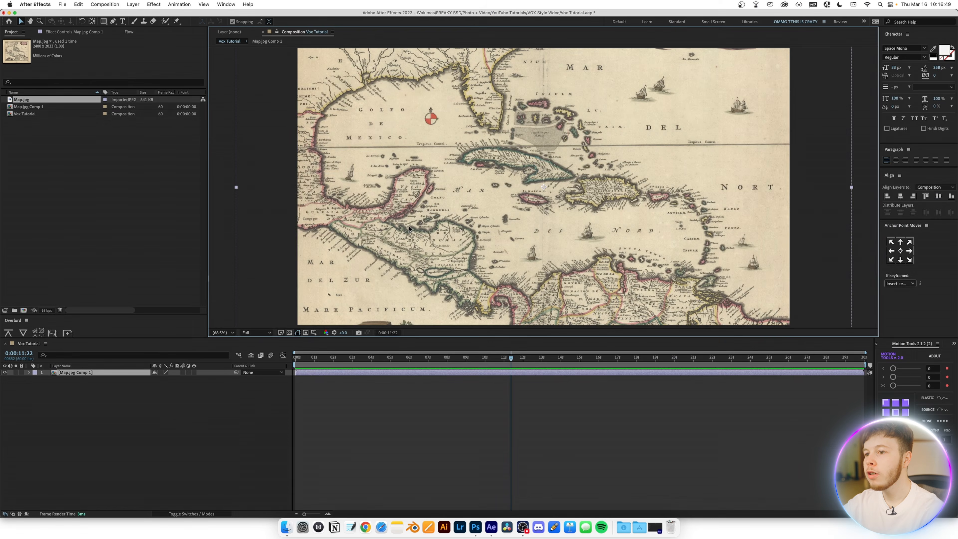
{"action": "key", "text": "comma"}
{"action": "key", "text": "comma"}
{"action": "key", "text": "period"}
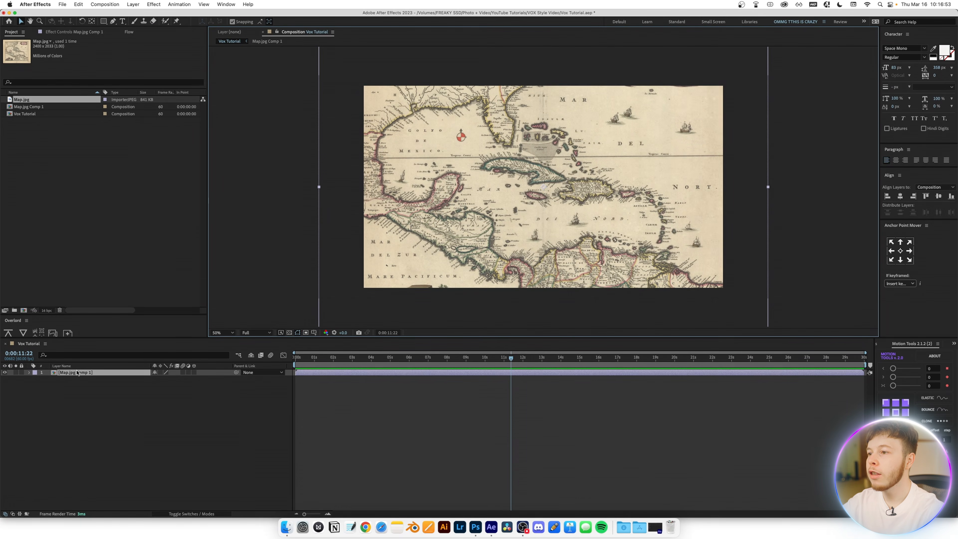
{"action": "double_click", "coordinate": [77, 373]}
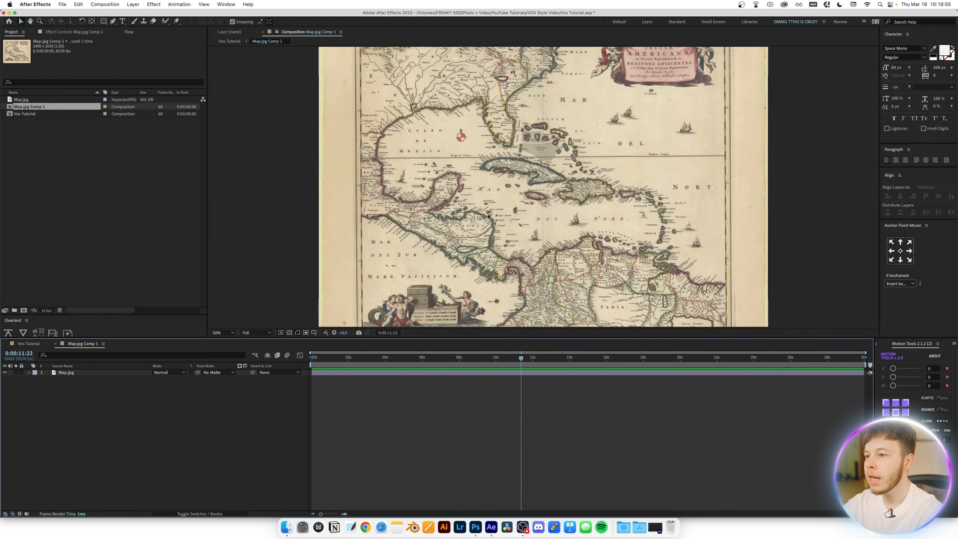
Trace a closed outline around Cuba with the Pen tool, using a white 3 px stroke and no fill
{"action": "key", "text": "comma"}
{"action": "key", "text": "period"}
{"action": "key", "text": "period"}
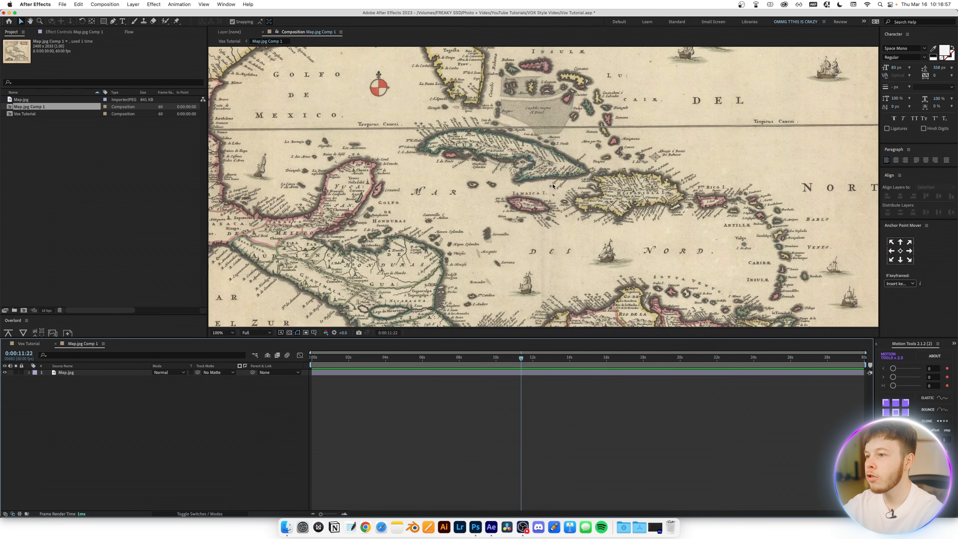
{"action": "left_click_drag", "start_coordinate": [552, 188], "coordinate": [524, 206]}
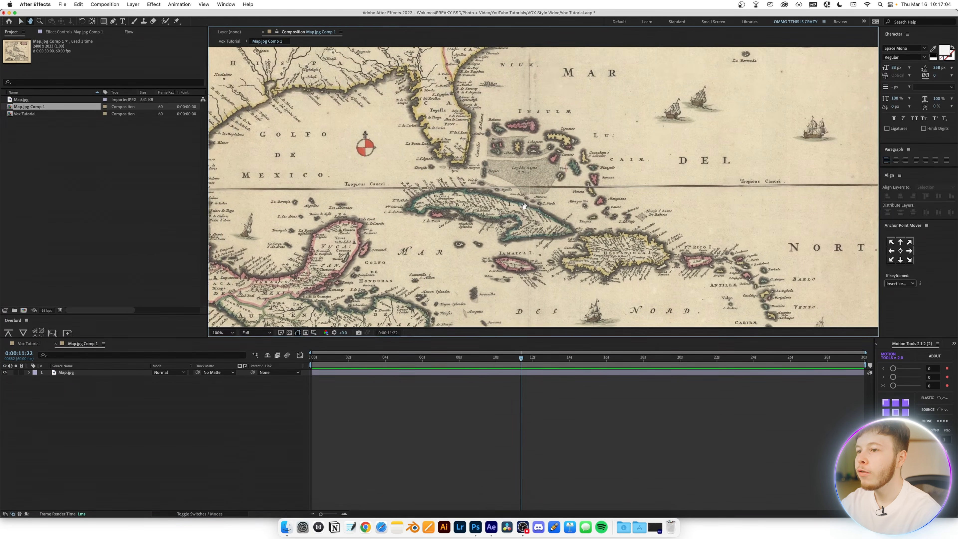
{"action": "left_click_drag", "start_coordinate": [639, 165], "coordinate": [604, 198]}
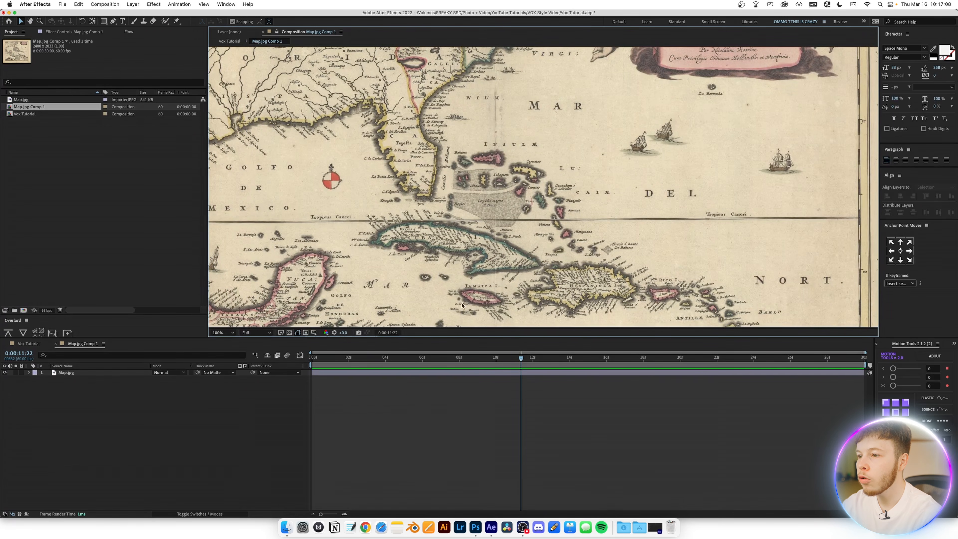
{"action": "scroll", "coordinate": [487, 238], "scroll_direction": "up", "scroll_amount": 2}
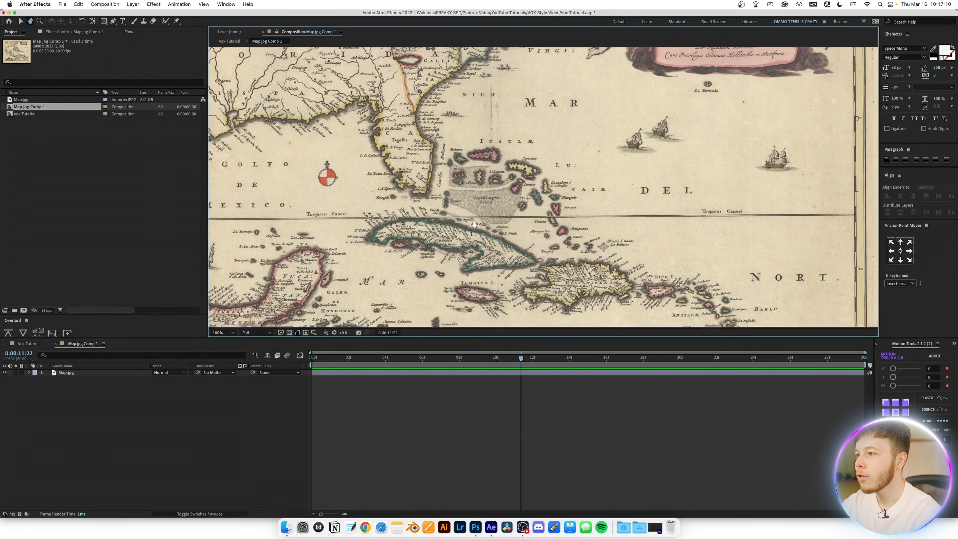
{"action": "left_click", "coordinate": [113, 22]}
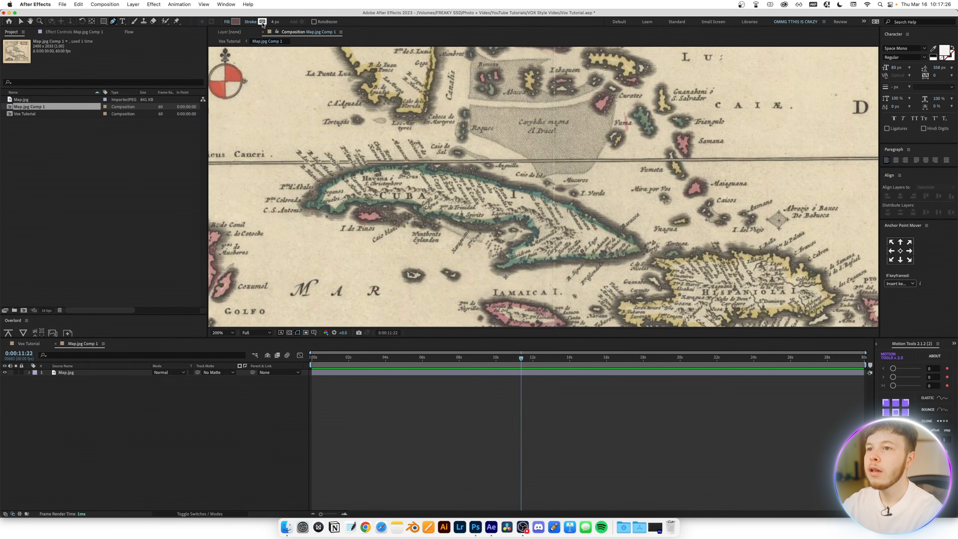
{"action": "left_click", "coordinate": [262, 22]}
{"action": "key", "text": "Return"}
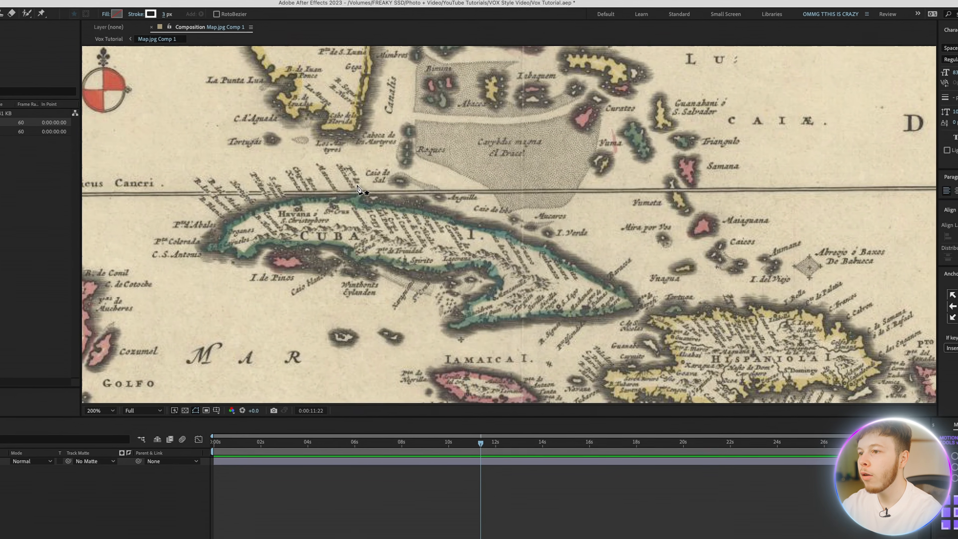
{"action": "left_click", "coordinate": [424, 156]}
{"action": "left_click_drag", "start_coordinate": [170, 234], "coordinate": [125, 275]}
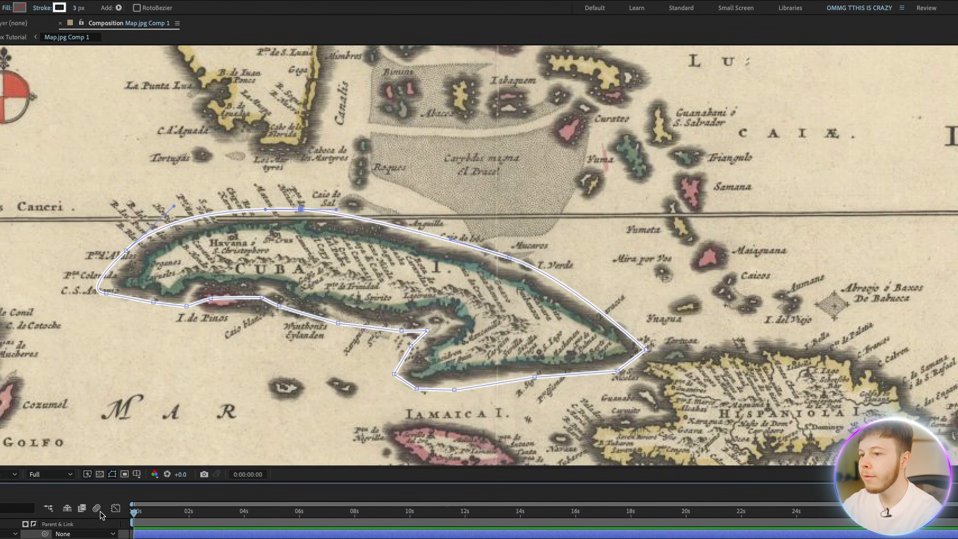
Set the font of the CUBA text below the island to Times New Roman Bold
{"action": "left_click", "coordinate": [71, 538]}
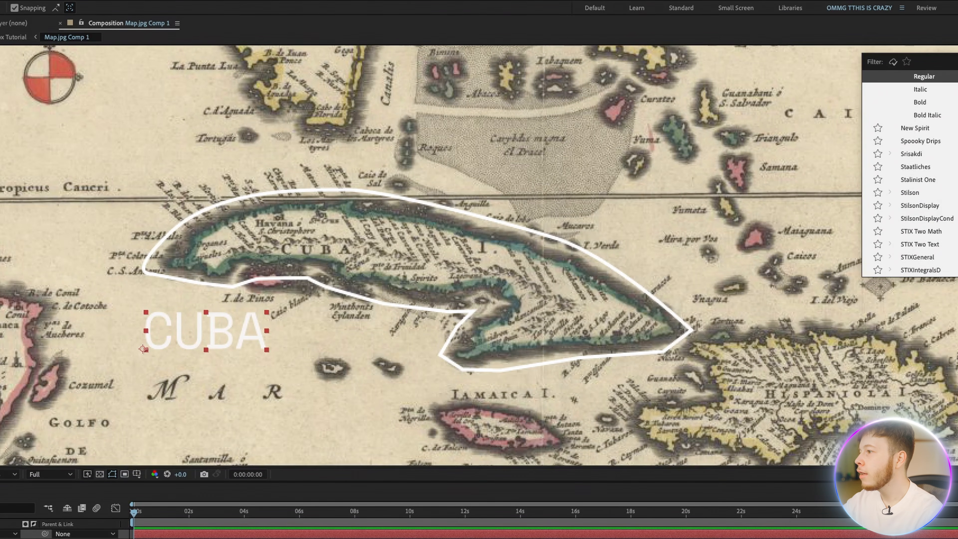
{"action": "type", "text": "times"}
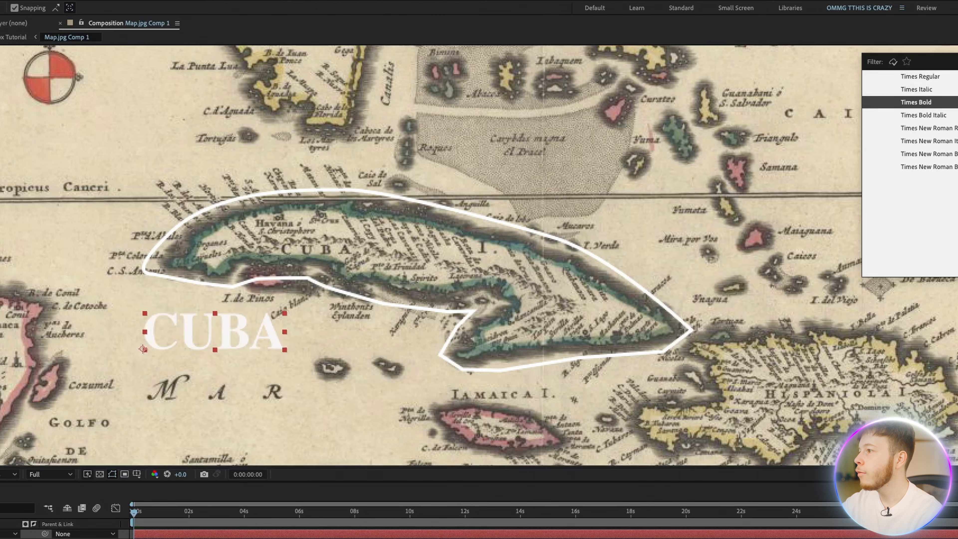
{"action": "left_click", "coordinate": [930, 154]}
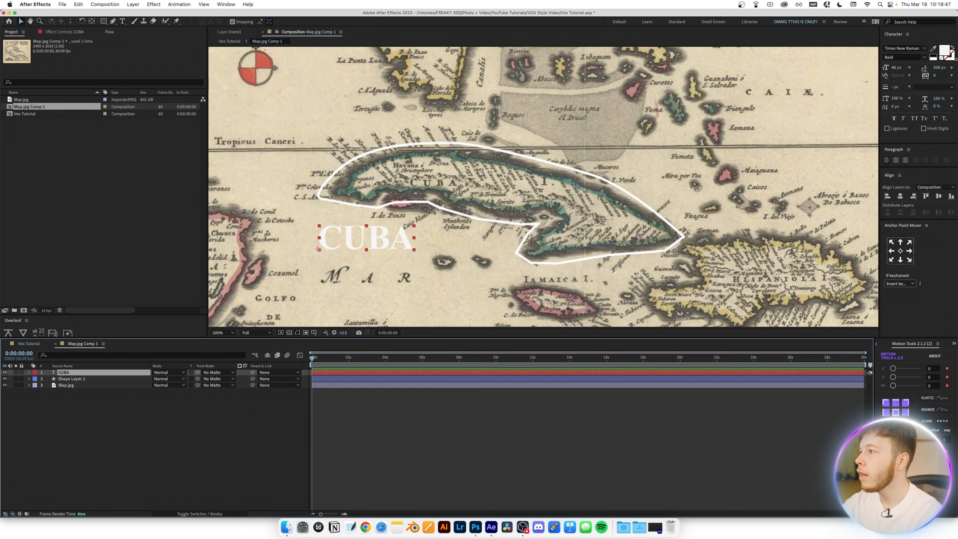
Color the CUBA text dark brown (3F3729) with a sampled color and reduce its font size to 31 px
{"action": "left_click", "coordinate": [945, 51]}
{"action": "left_click", "coordinate": [648, 272]}
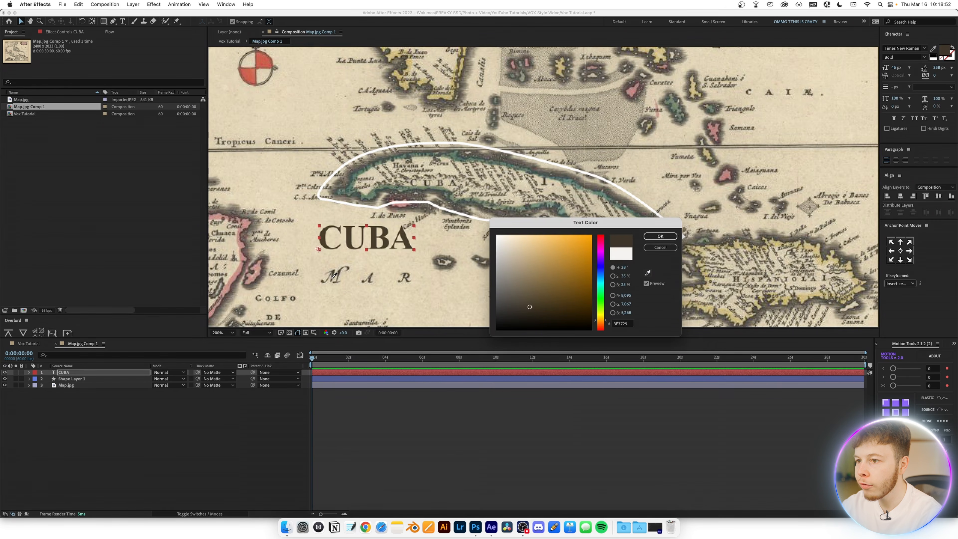
{"action": "left_click", "coordinate": [661, 235]}
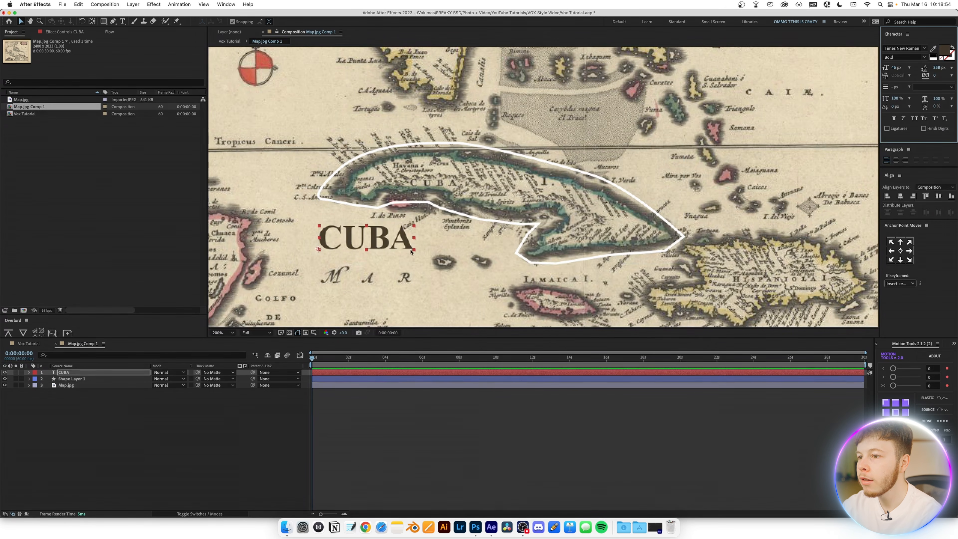
{"action": "key", "text": "s"}
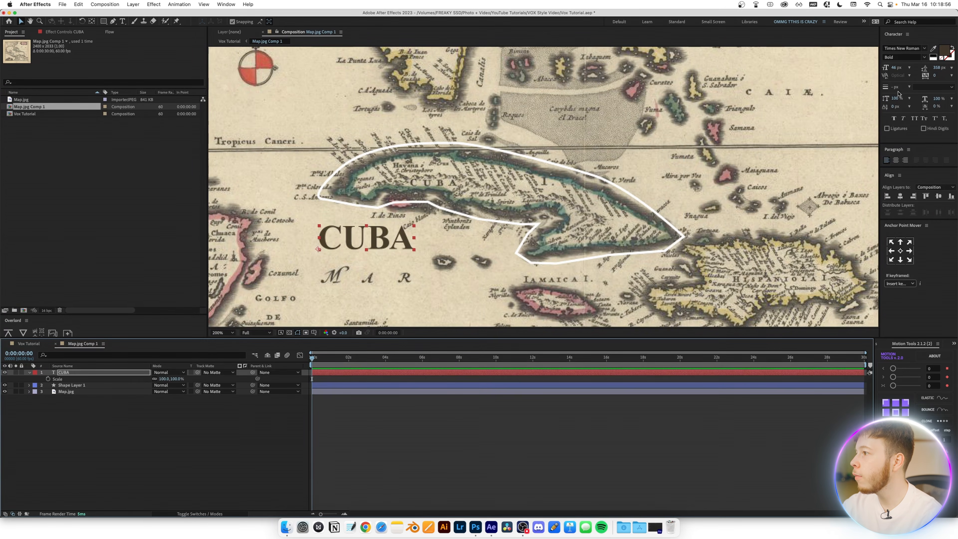
{"action": "left_click_drag", "start_coordinate": [896, 69], "coordinate": [888, 69]}
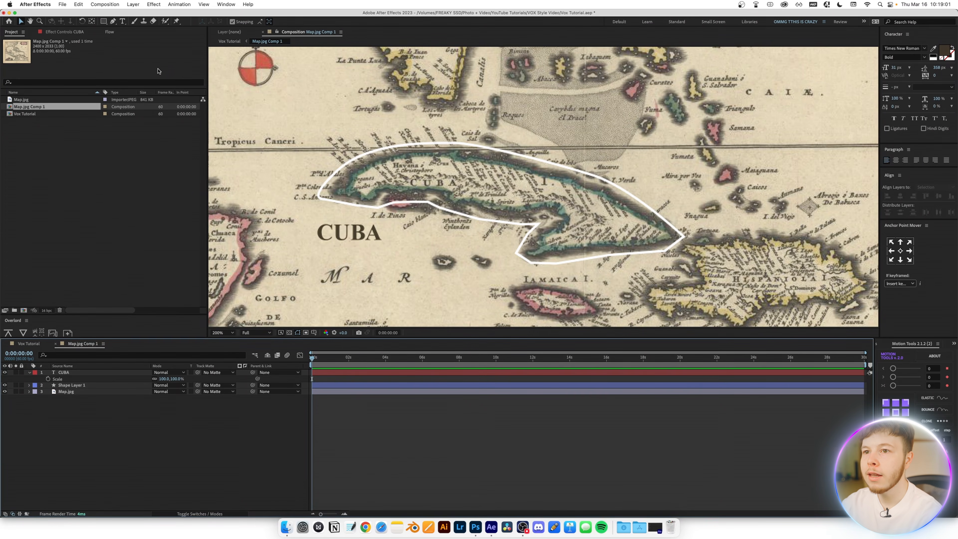
Draw a circle over the middle of Cuba as a new shape layer and remove its stroke
{"action": "left_click_drag", "start_coordinate": [102, 21], "coordinate": [155, 39]}
{"action": "mouse_move", "coordinate": [474, 164]}
{"action": "left_mouse_down"}
{"action": "mouse_move", "coordinate": [519, 204]}
{"action": "mouse_move", "coordinate": [526, 199]}
{"action": "left_mouse_up"}
{"action": "key", "text": "v"}
{"action": "left_click", "coordinate": [309, 21]}
{"action": "left_click", "coordinate": [221, 211]}
{"action": "left_click", "coordinate": [283, 254]}
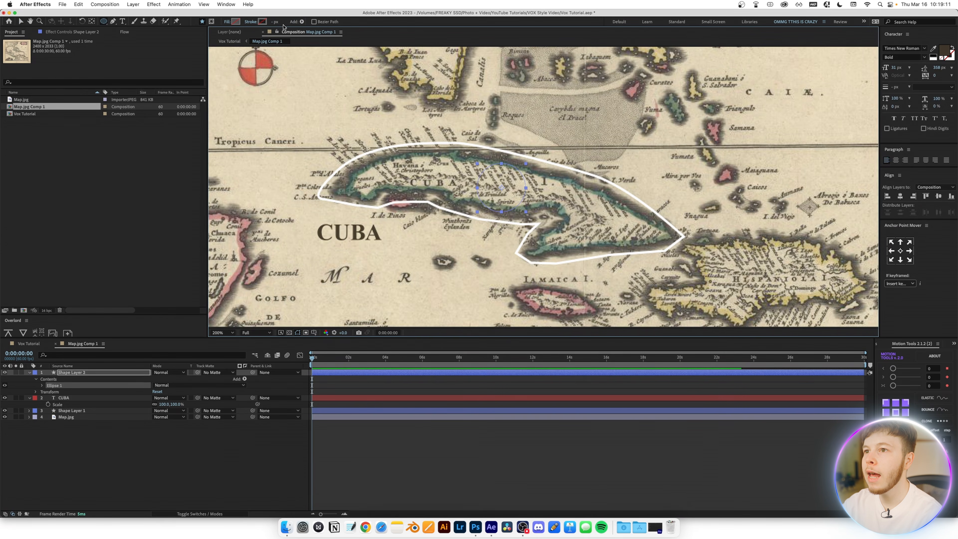
Fill the circle with red and soften it to a lighter, less saturated shade
{"action": "left_click", "coordinate": [238, 21]}
{"action": "left_click_drag", "start_coordinate": [543, 261], "coordinate": [591, 235]}
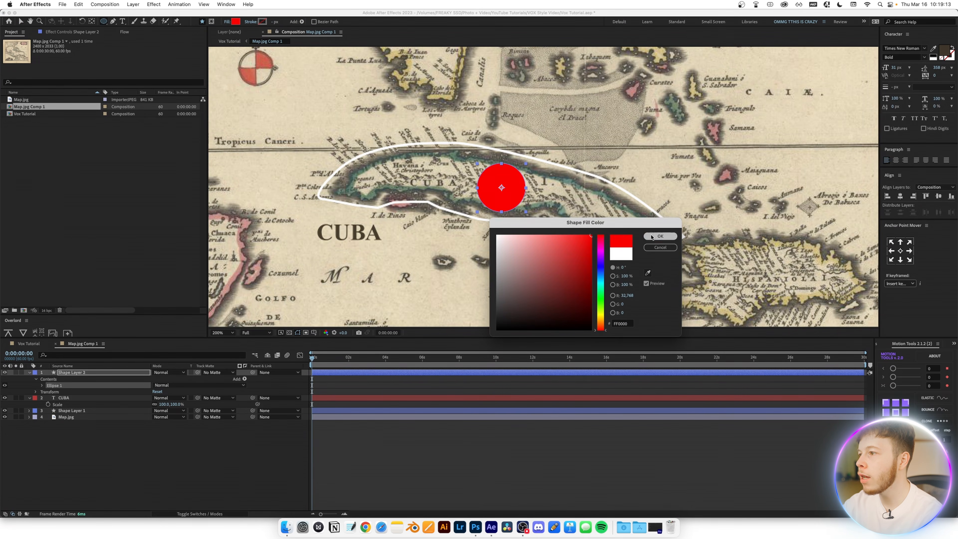
{"action": "left_click", "coordinate": [660, 236]}
{"action": "left_click", "coordinate": [235, 22]}
{"action": "left_click_drag", "start_coordinate": [585, 241], "coordinate": [562, 240]}
{"action": "key", "text": "Return"}
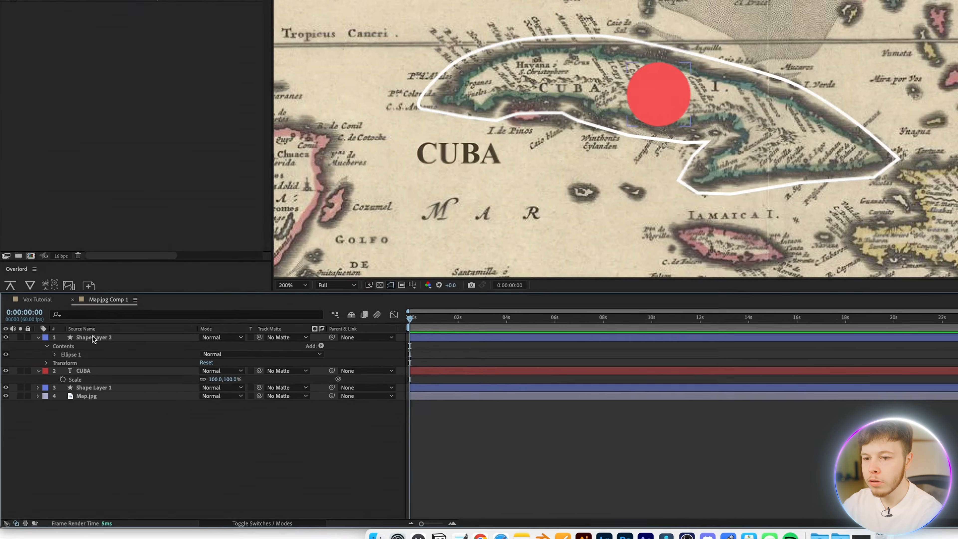
Rename the circle's layer to Circle Location and Shape Layer 1 to Outline, and collapse the layers' properties
{"action": "key", "text": "Return"}
{"action": "type", "text": "Circle Location"}
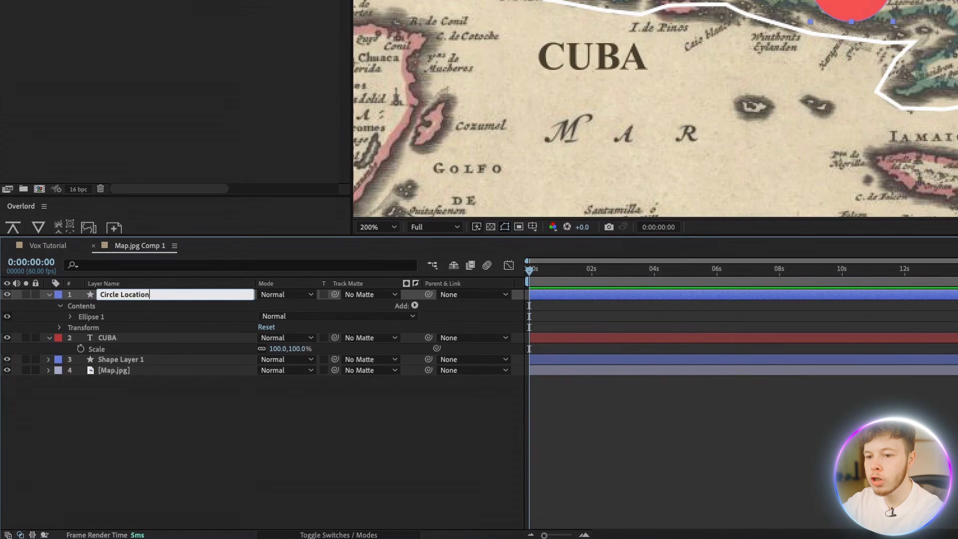
{"action": "key", "text": "Return"}
{"action": "left_click", "coordinate": [126, 357]}
{"action": "key", "text": "Return"}
{"action": "type", "text": "P"}
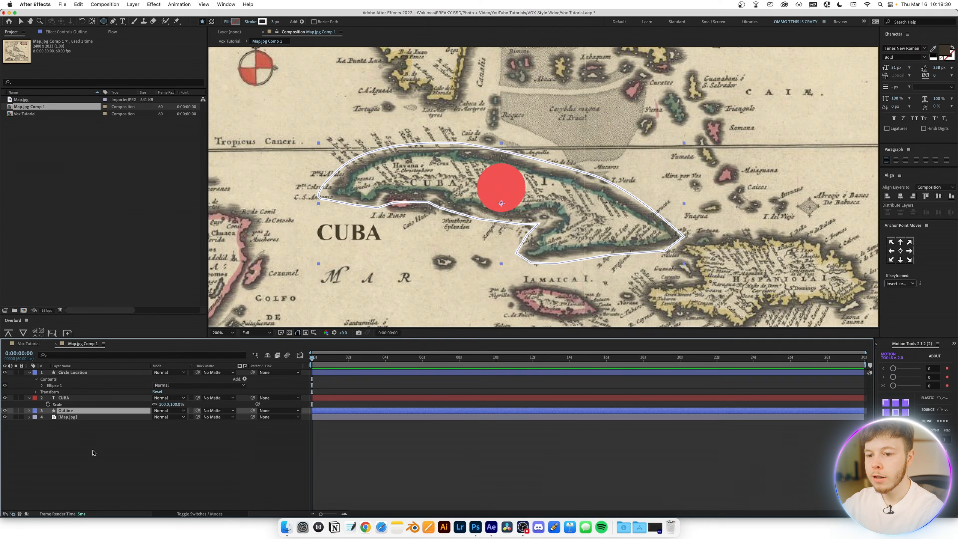
{"action": "left_click", "coordinate": [92, 452]}
{"action": "key", "text": "u"}
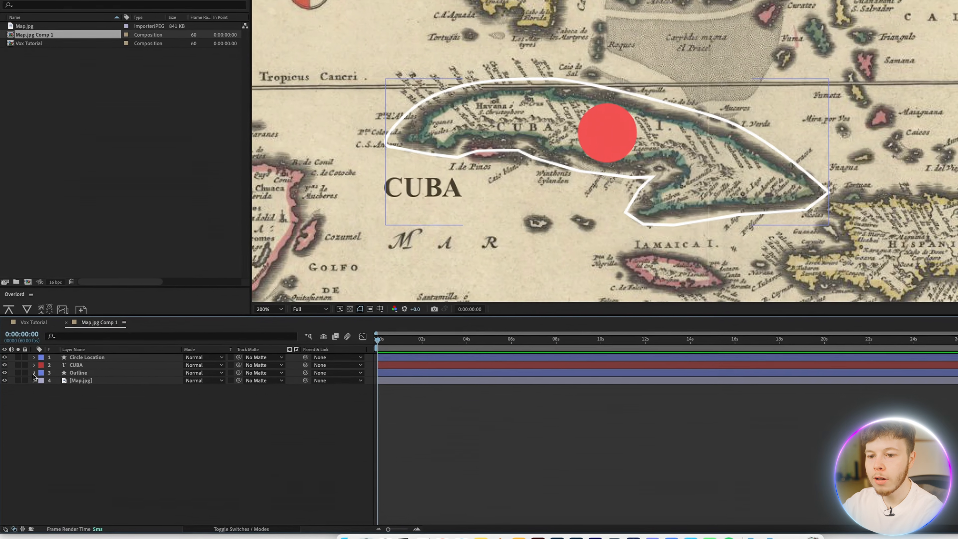
Expand the Outline layer and add Trim Paths to its contents
{"action": "left_click", "coordinate": [31, 379]}
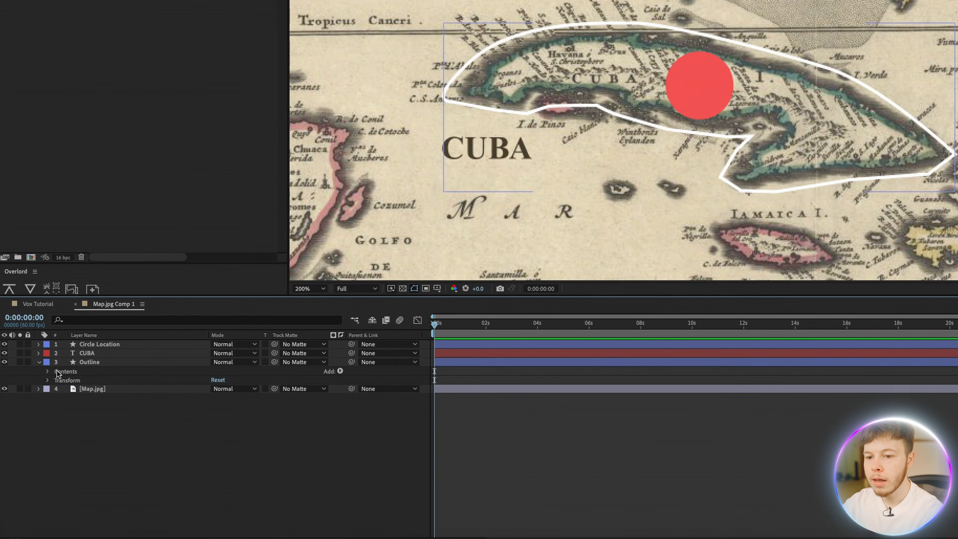
{"action": "left_click", "coordinate": [48, 386]}
{"action": "left_click", "coordinate": [340, 371]}
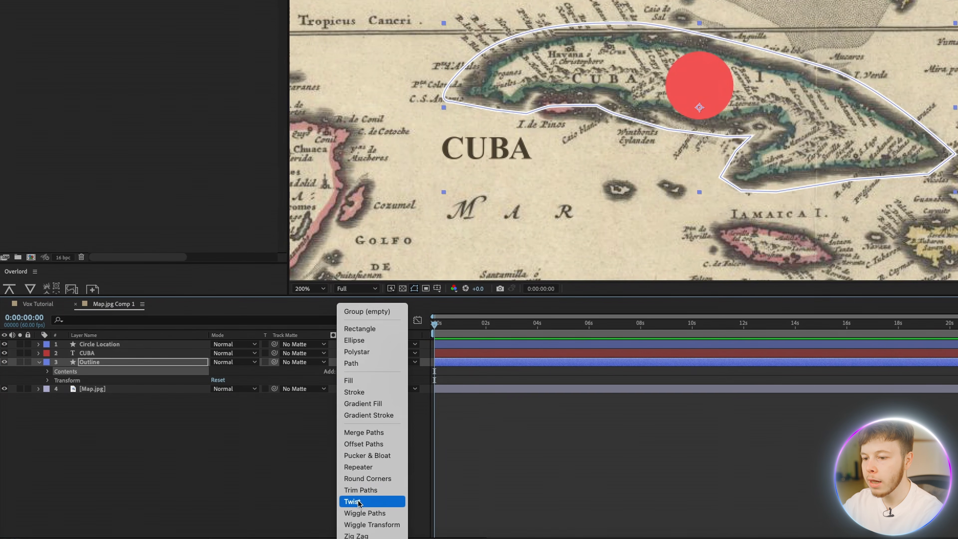
{"action": "left_click", "coordinate": [360, 491]}
Keyframe the Trim Paths End at 100% at 0:00:01:12 and at 0% at the start of the composition
{"action": "left_click", "coordinate": [470, 328]}
{"action": "left_click_drag", "start_coordinate": [470, 330], "coordinate": [466, 334]}
{"action": "left_click", "coordinate": [74, 407]}
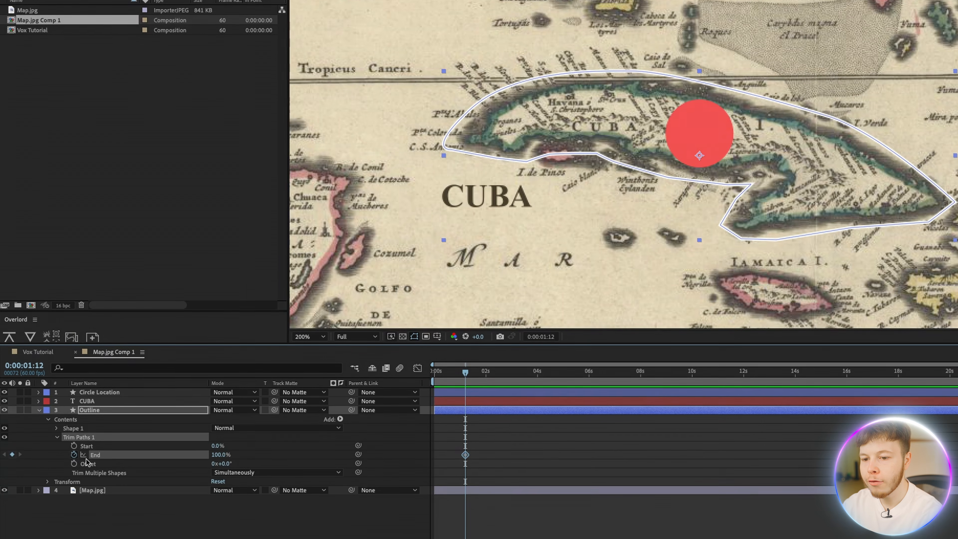
{"action": "left_click_drag", "start_coordinate": [457, 400], "coordinate": [361, 399]}
{"action": "left_click_drag", "start_coordinate": [210, 507], "coordinate": [174, 508]}
Preview the outline's draw-on animation and move its second End keyframe to 0:00:02:00
{"action": "key", "text": "space"}
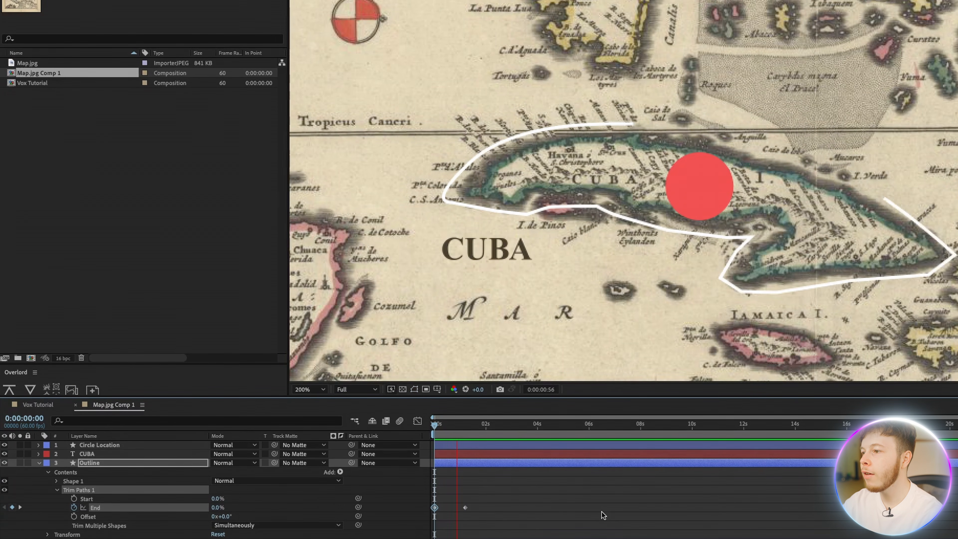
{"action": "key", "text": "space"}
{"action": "left_click_drag", "start_coordinate": [480, 427], "coordinate": [485, 430]}
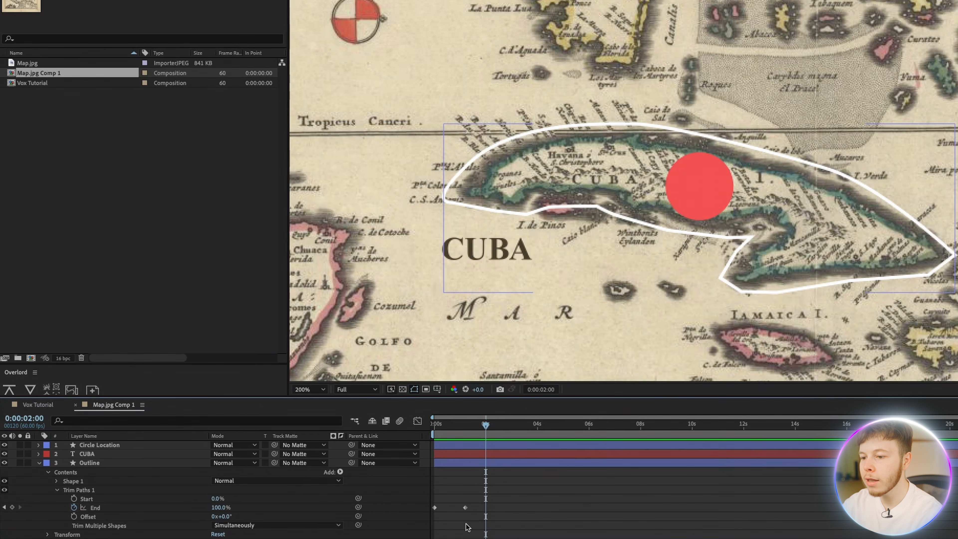
{"action": "left_click_drag", "start_coordinate": [465, 508], "coordinate": [486, 508]}
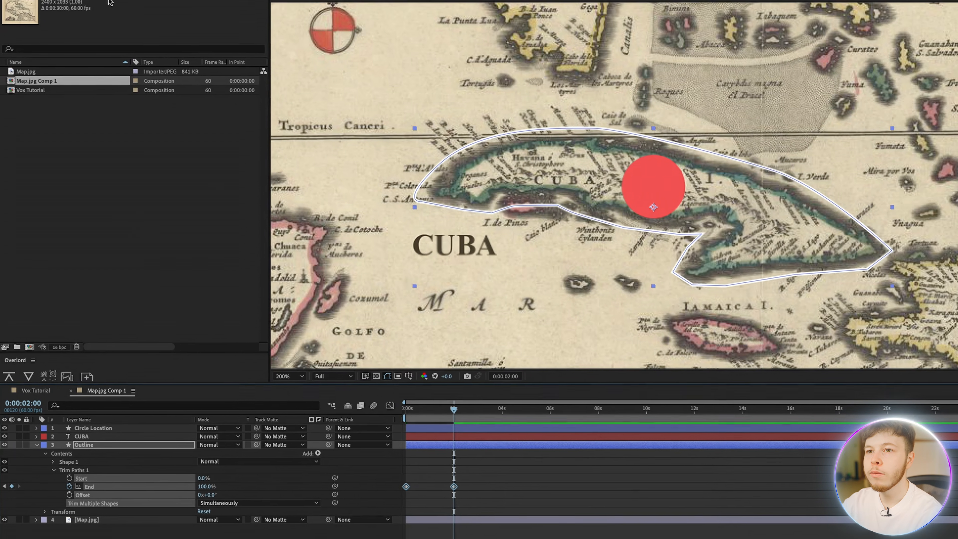
Ease the outline's End keyframes with Flow, trying the curve 0.88, 0.14, 0.12, 0.86 and switching to 0.42, 0.00, 0.58, 1.00
{"action": "left_click", "coordinate": [83, 2]}
{"action": "left_click", "coordinate": [113, 31]}
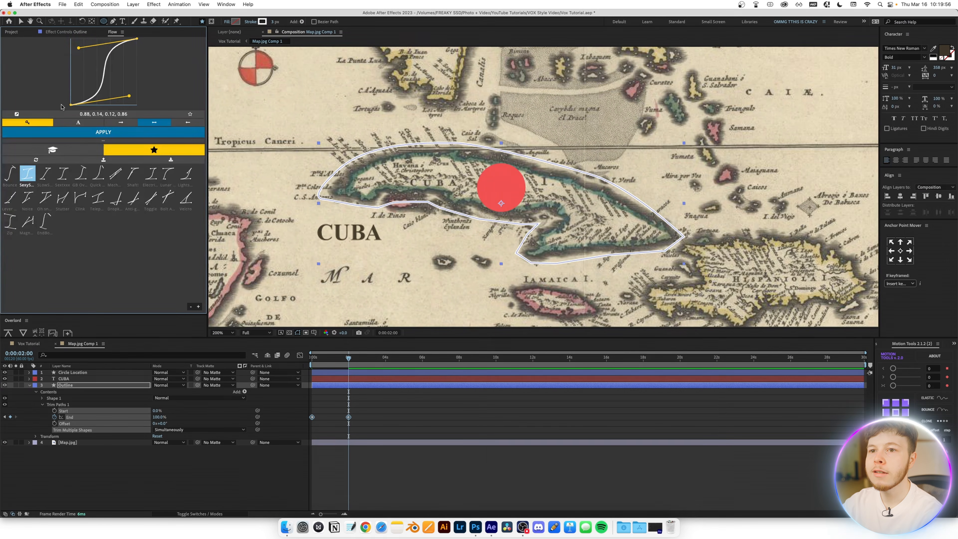
{"action": "left_click", "coordinate": [103, 132]}
{"action": "left_click", "coordinate": [454, 400]}
{"action": "key", "text": "Home"}
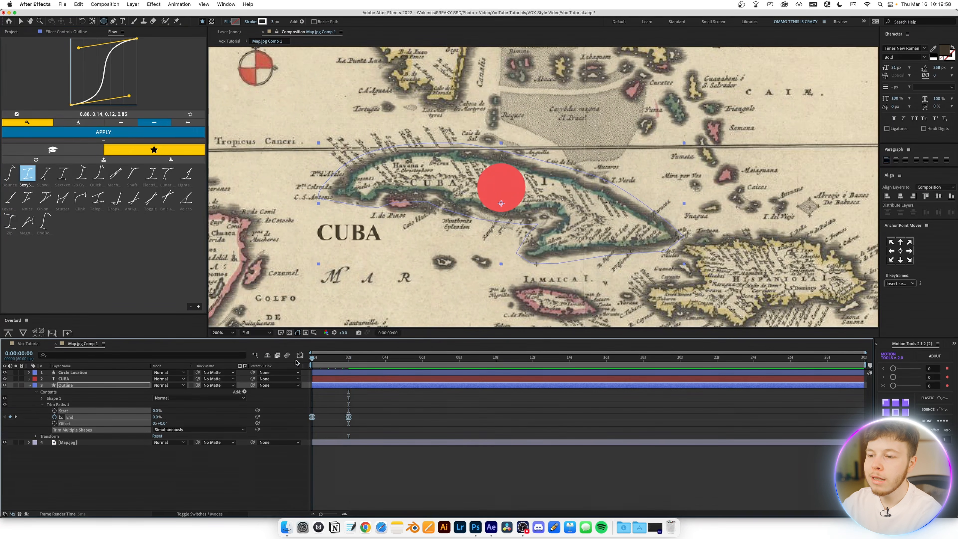
{"action": "key", "text": "space"}
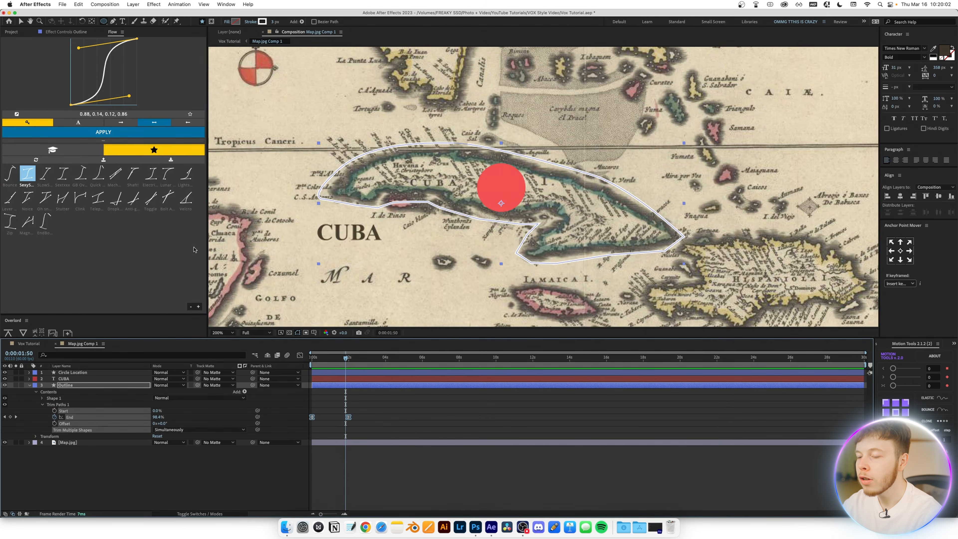
{"action": "left_click", "coordinate": [45, 174]}
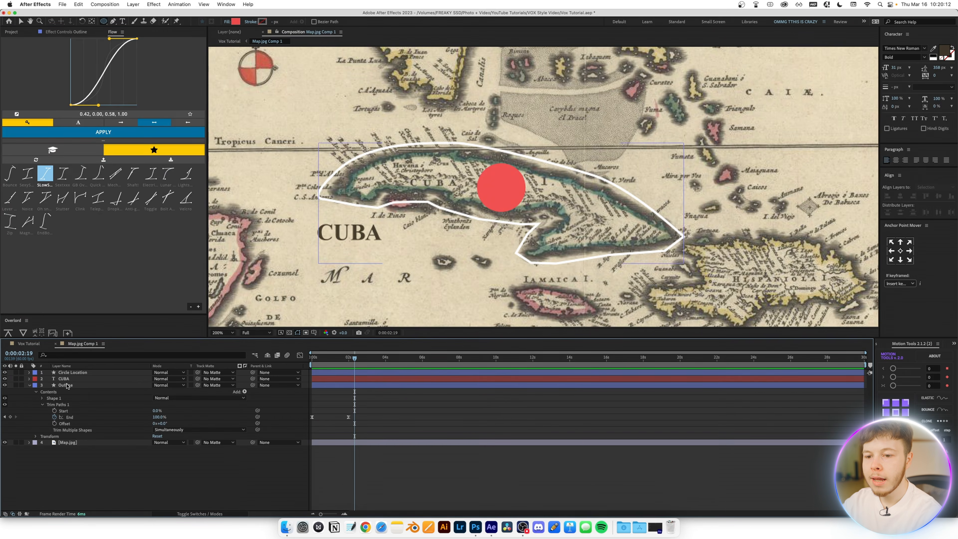
Keyframe the CUBA layer's Position from 841.0, 1014.5 at 0:00:01:39 up to its resting place at 841.0, 980.5
{"action": "left_click", "coordinate": [69, 379]}
{"action": "left_click", "coordinate": [69, 380]}
{"action": "key", "text": "v"}
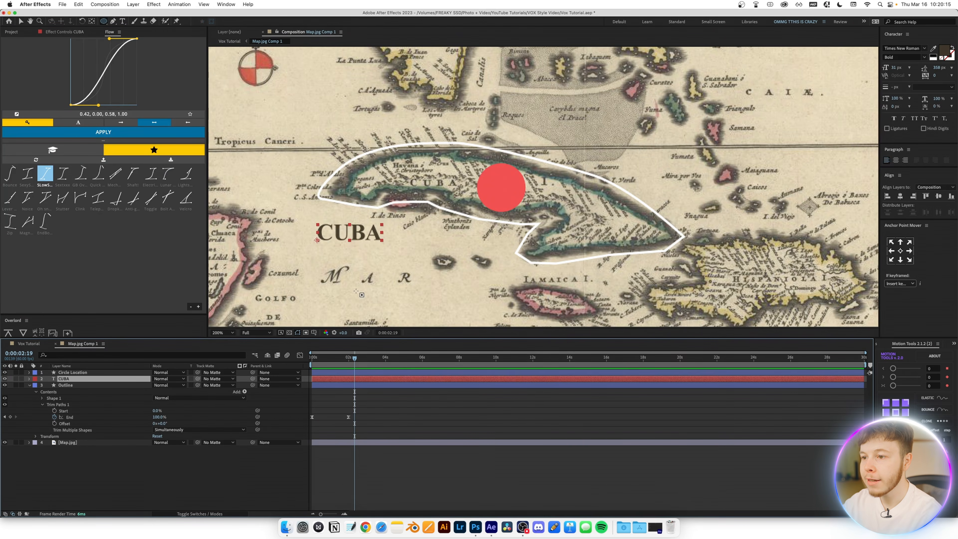
{"action": "key", "text": "p"}
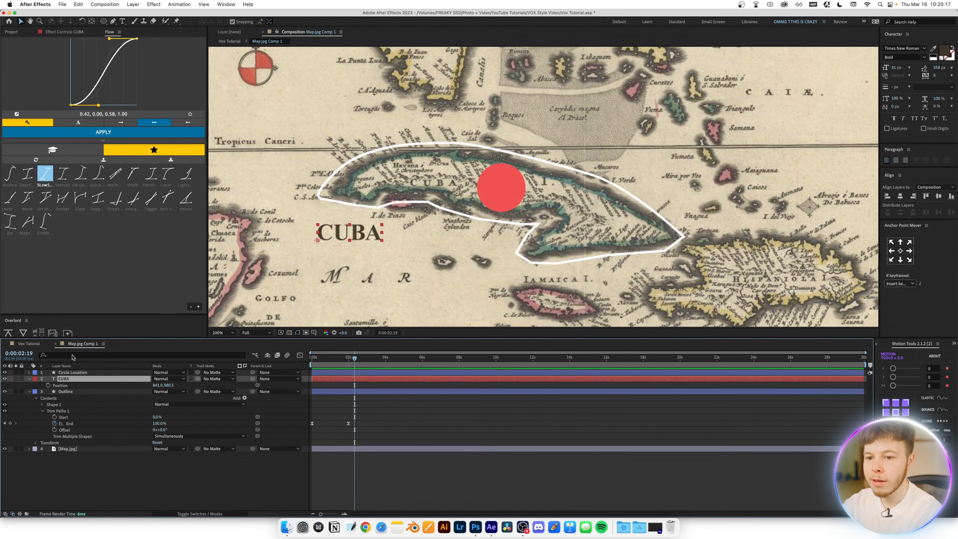
{"action": "left_click_drag", "start_coordinate": [354, 358], "coordinate": [342, 365]}
{"action": "left_click", "coordinate": [49, 385]}
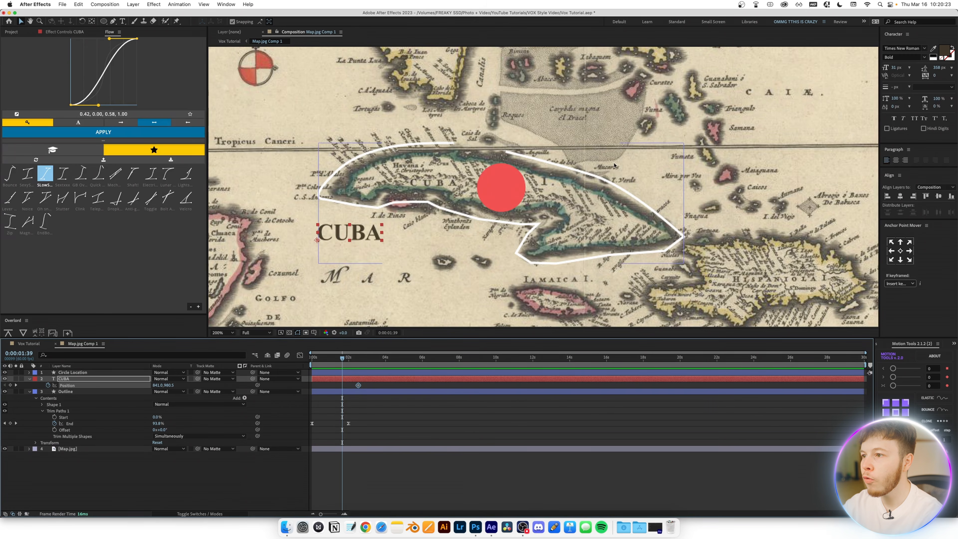
{"action": "left_click_drag", "start_coordinate": [175, 384], "coordinate": [187, 385]}
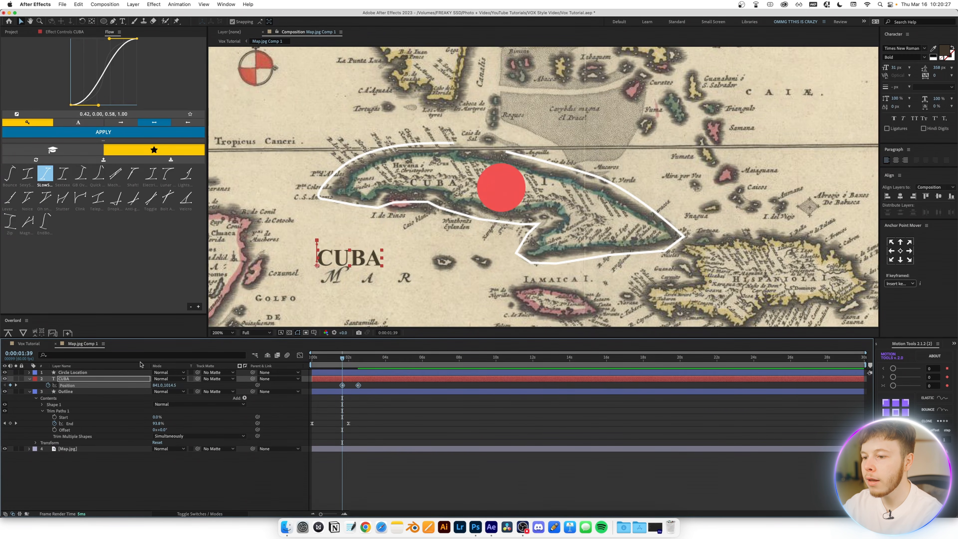
Ease the CUBA Position keyframes with Flow, trying the curve 0.42, 0.00, 0.58, 1.00 and switching to 0.88, 0.14, 0.12, 0.86, previewing each
{"action": "left_click", "coordinate": [53, 132]}
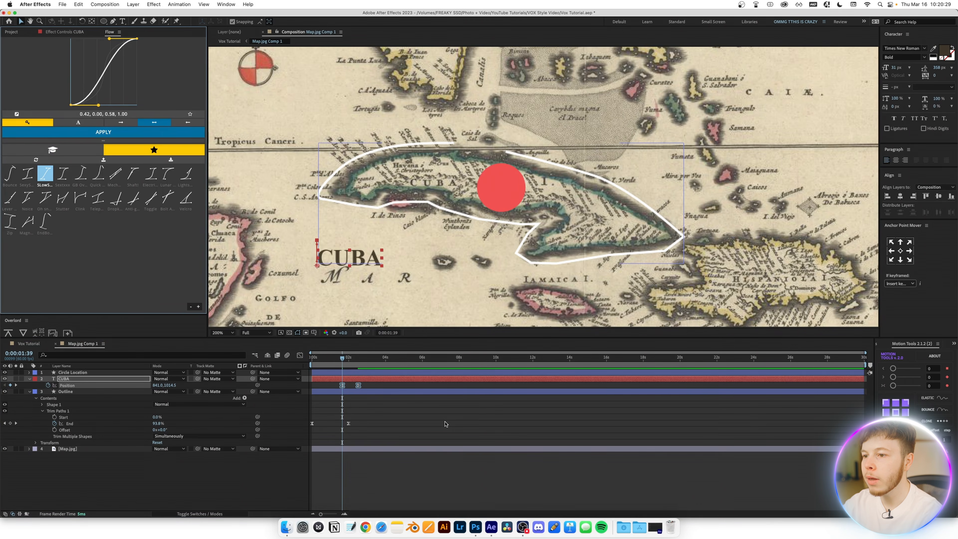
{"action": "key", "text": "space"}
{"action": "key", "text": "space"}
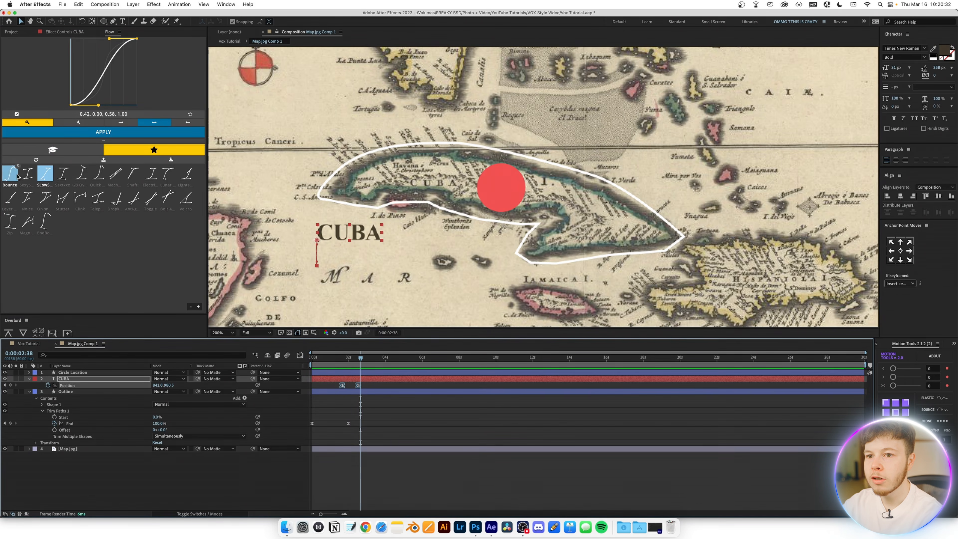
{"action": "left_click", "coordinate": [27, 177]}
{"action": "left_click", "coordinate": [52, 132]}
{"action": "left_click", "coordinate": [339, 365]}
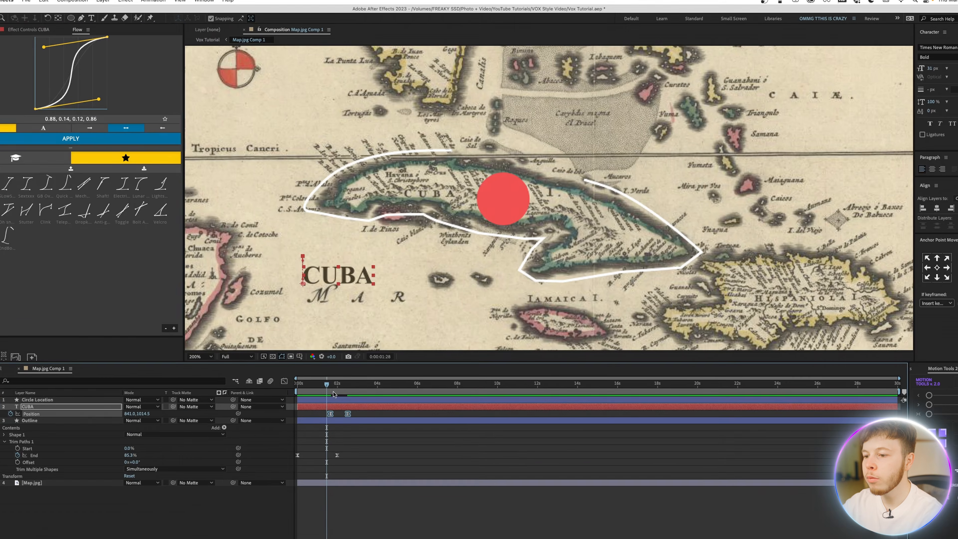
{"action": "key", "text": "space"}
{"action": "key", "text": "space"}
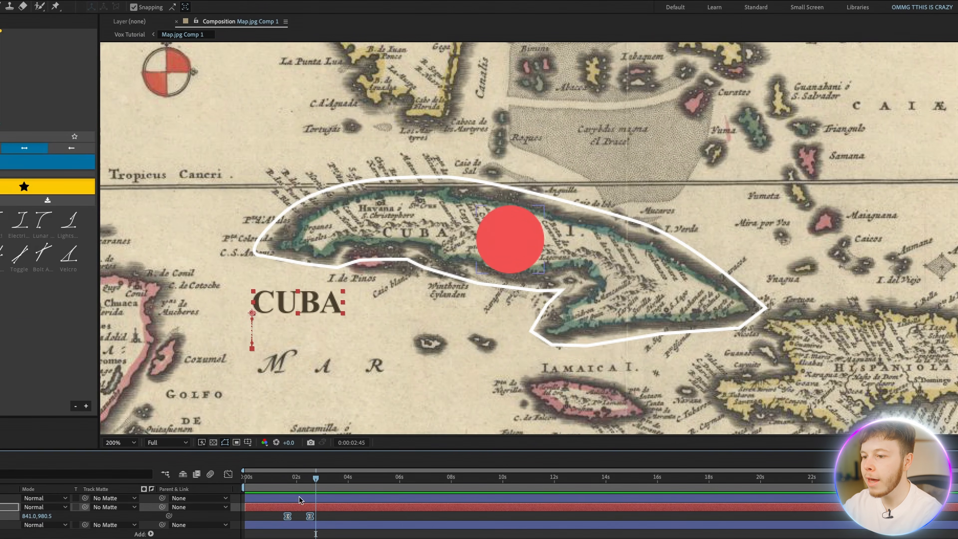
Draw a filled rectangle shape that fully covers the CUBA text in its final position at 0:00:02:43
{"action": "key", "text": "j"}
{"action": "key", "text": "j"}
{"action": "key", "text": "j"}
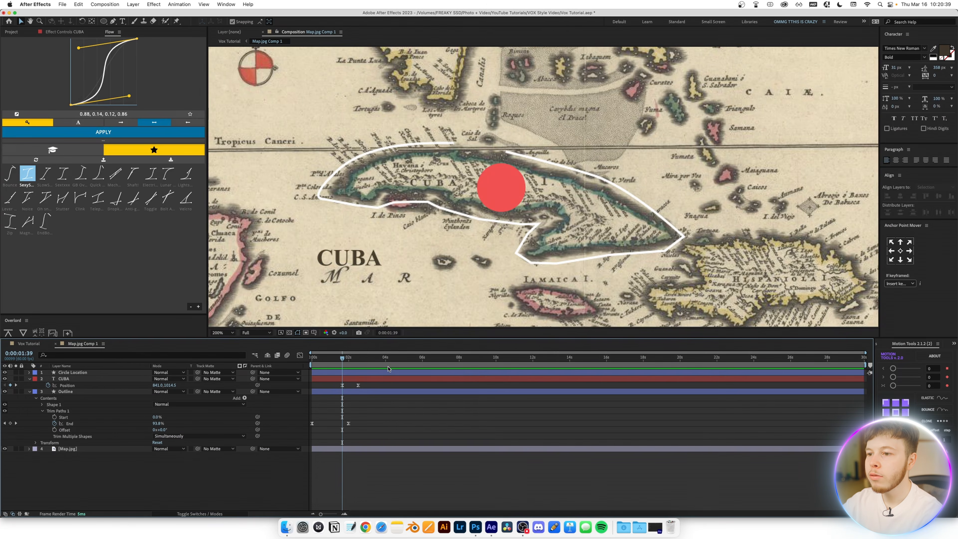
{"action": "left_click", "coordinate": [103, 21]}
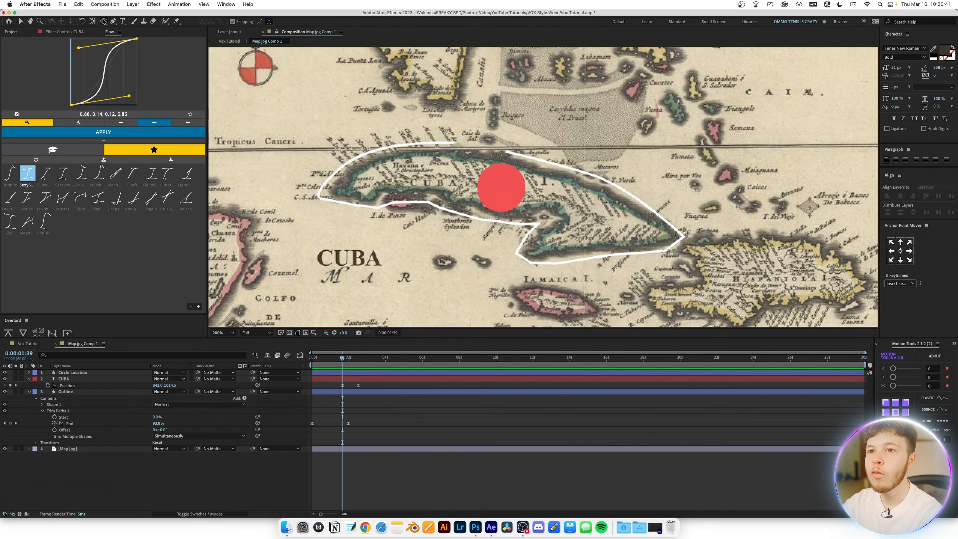
{"action": "left_click", "coordinate": [133, 21]}
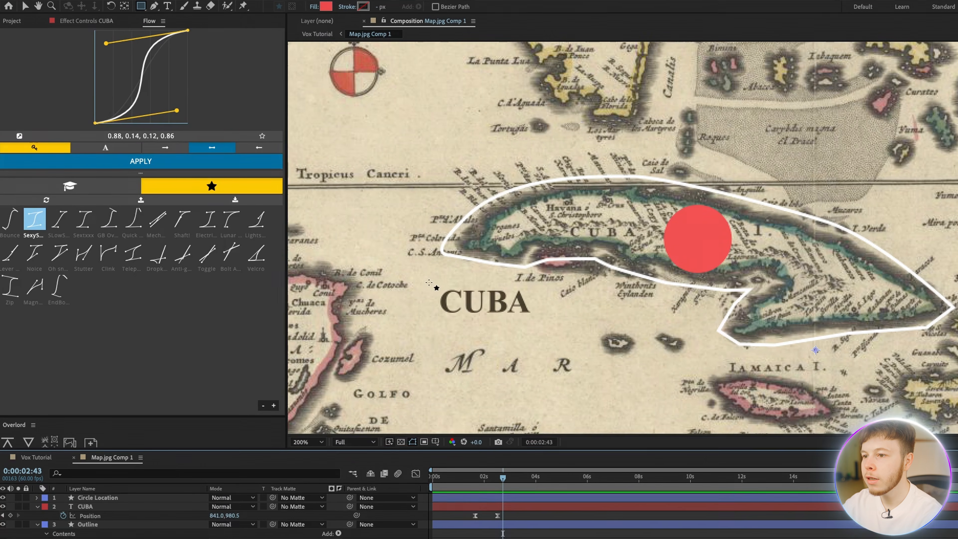
{"action": "left_click_drag", "start_coordinate": [429, 283], "coordinate": [542, 314]}
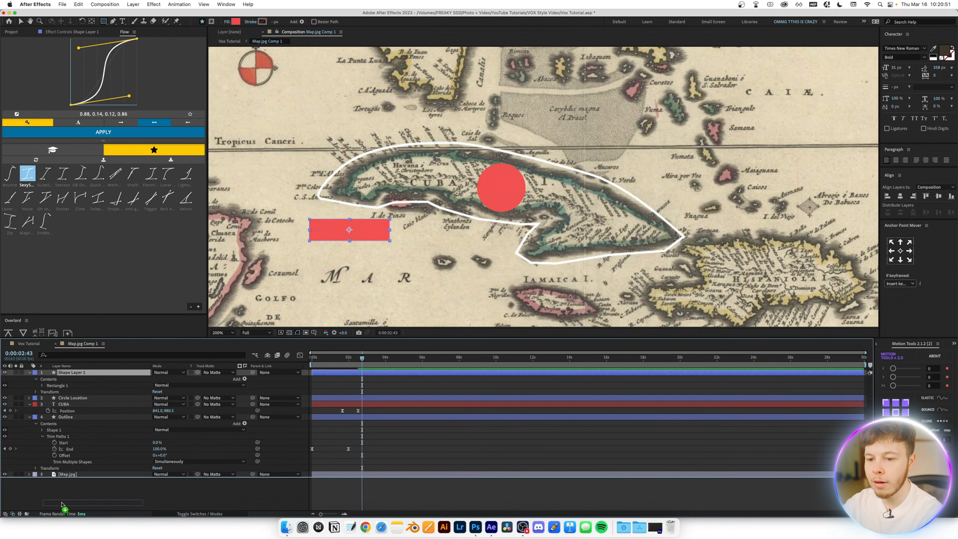
Move the rectangle's layer beneath the Map.jpg layer and rename it "Text mask"
{"action": "left_click_drag", "start_coordinate": [62, 505], "coordinate": [64, 498]}
{"action": "key", "text": "Return"}
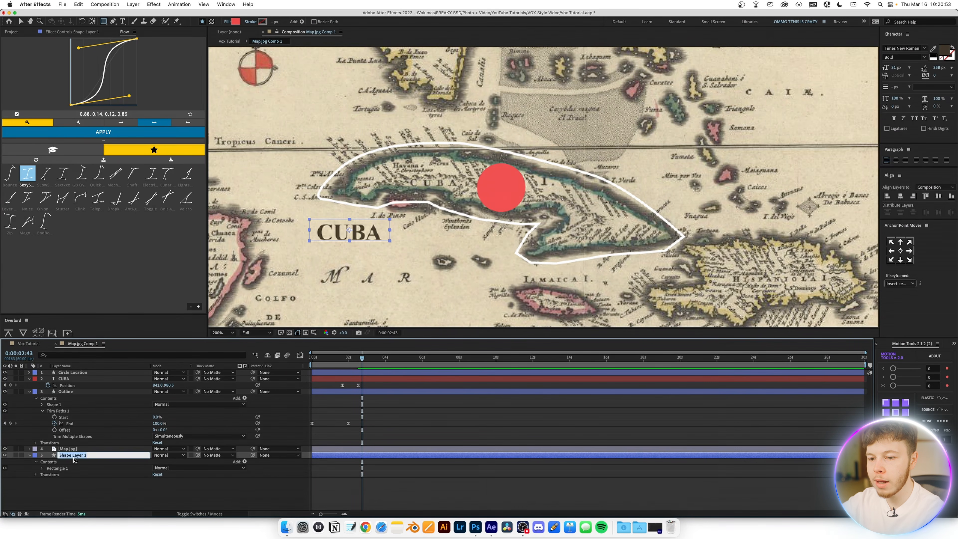
{"action": "type", "text": "Text mask"}
{"action": "key", "text": "Return"}
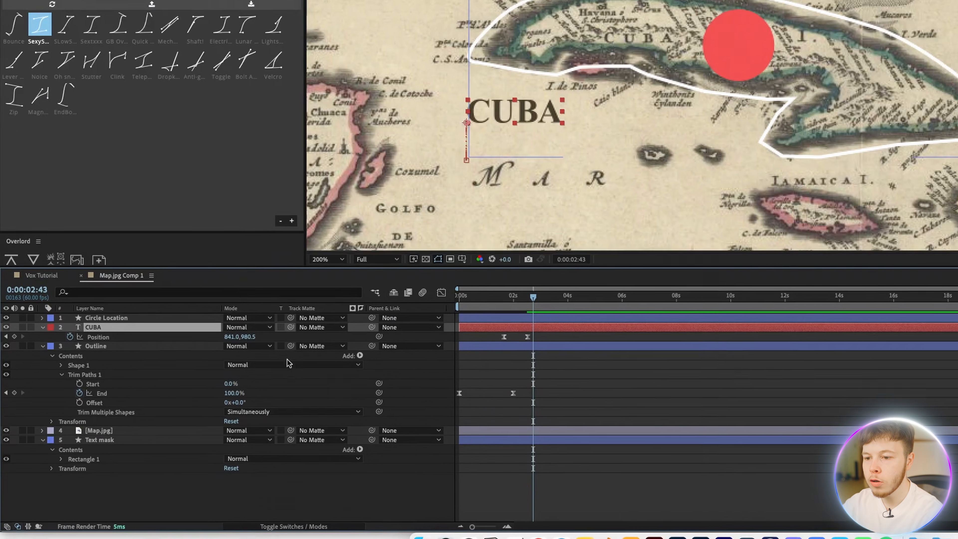
Set the CUBA layer's track matte to the Text mask layer and preview the text reveal
{"action": "left_click", "coordinate": [201, 379]}
{"action": "left_click_drag", "start_coordinate": [335, 303], "coordinate": [125, 433]}
{"action": "left_click_drag", "start_coordinate": [615, 268], "coordinate": [549, 274]}
{"action": "key", "text": "space"}
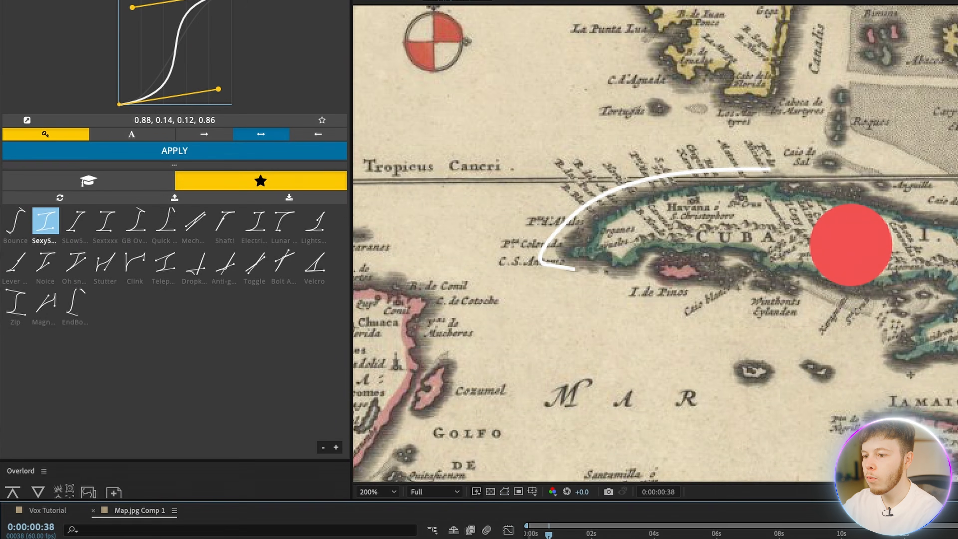
{"action": "key", "text": "space"}
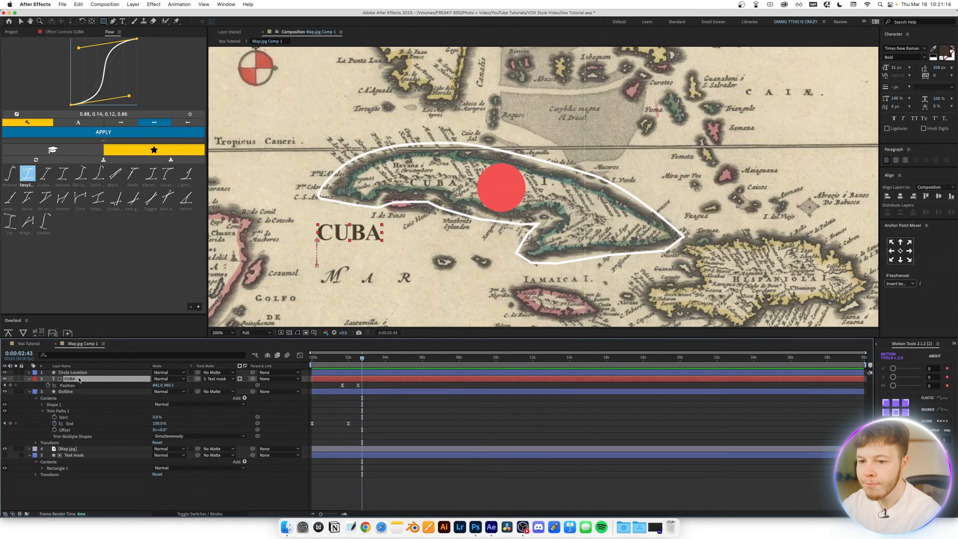
Expand Circle Location down to its Ellipse Path and enlarge the ellipse's Size to 83.9
{"action": "left_click", "coordinate": [81, 373]}
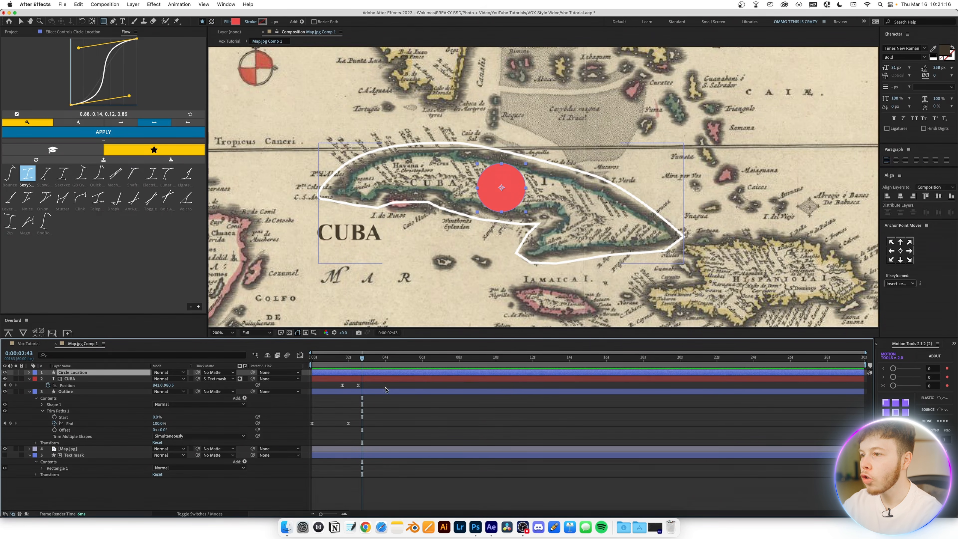
{"action": "left_click", "coordinate": [29, 372]}
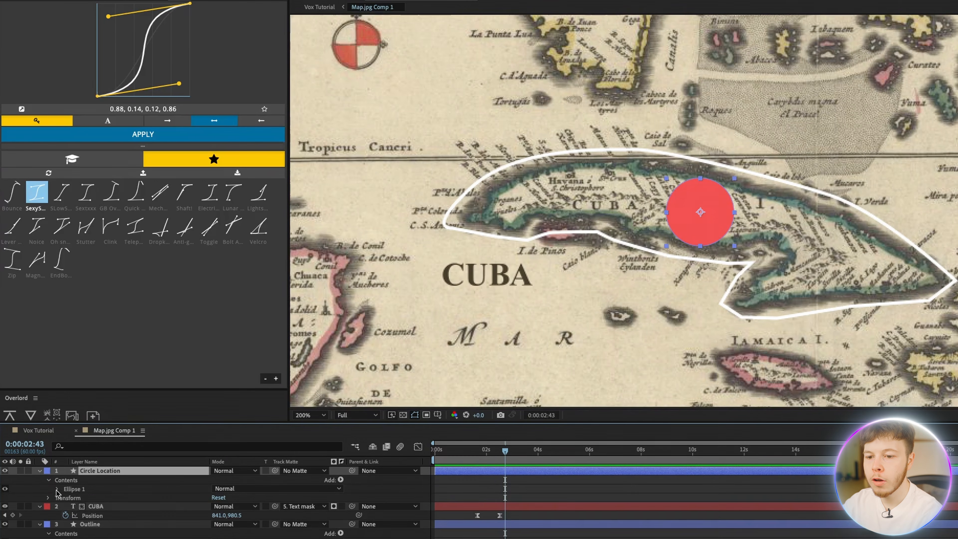
{"action": "left_click", "coordinate": [57, 489]}
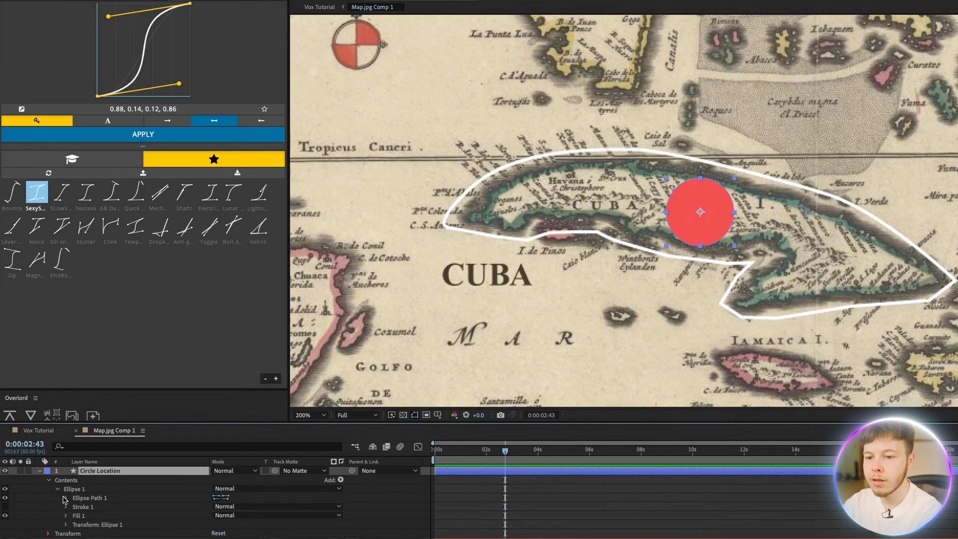
{"action": "left_click", "coordinate": [66, 499]}
{"action": "left_click", "coordinate": [97, 507]}
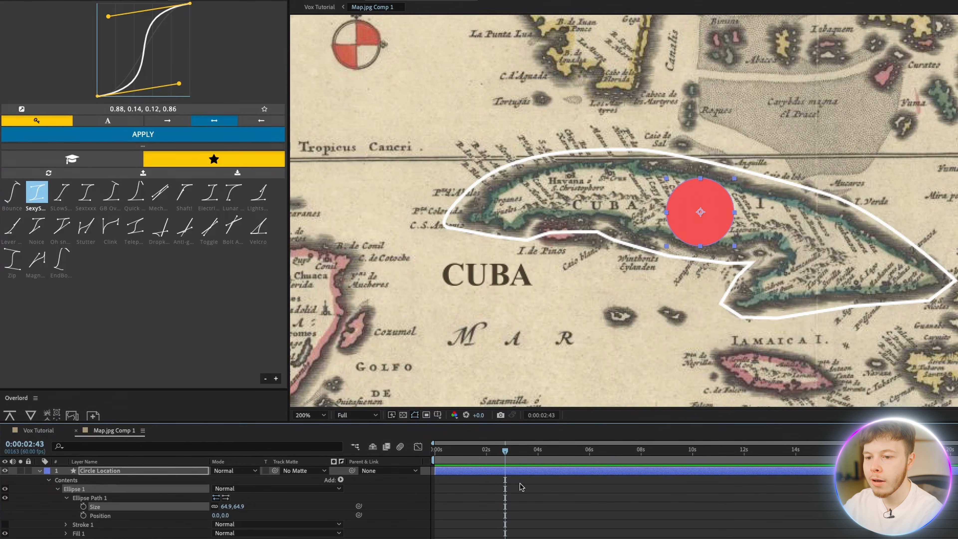
{"action": "left_click_drag", "start_coordinate": [230, 510], "coordinate": [239, 511]}
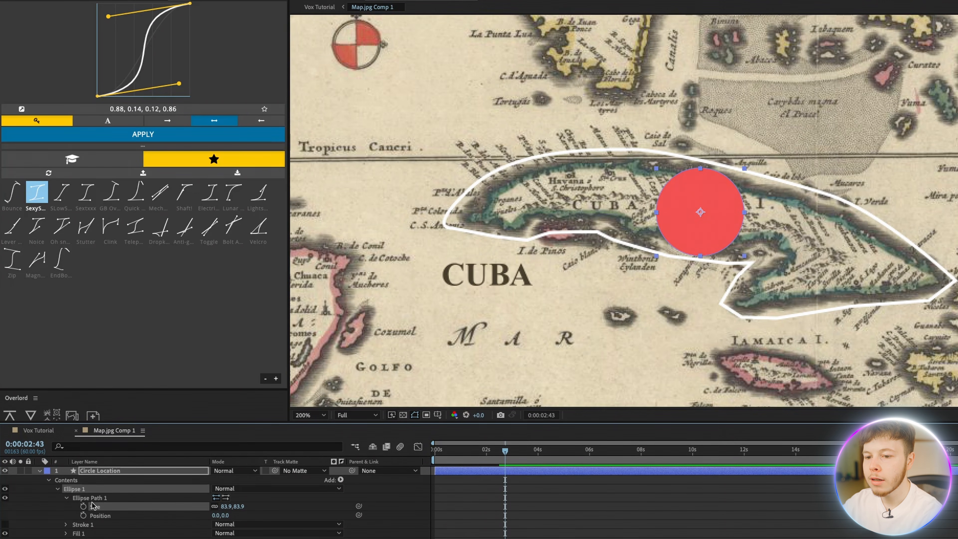
Keyframe the ellipse Size at 0 at 0:00:01:35, move the full-size keyframe later and select both keyframes
{"action": "left_click_drag", "start_coordinate": [505, 452], "coordinate": [475, 452]}
{"action": "left_click", "coordinate": [225, 507]}
{"action": "type", "text": "0"}
{"action": "key", "text": "Return"}
{"action": "left_click_drag", "start_coordinate": [506, 506], "coordinate": [517, 506]}
{"action": "left_click_drag", "start_coordinate": [590, 529], "coordinate": [472, 504]}
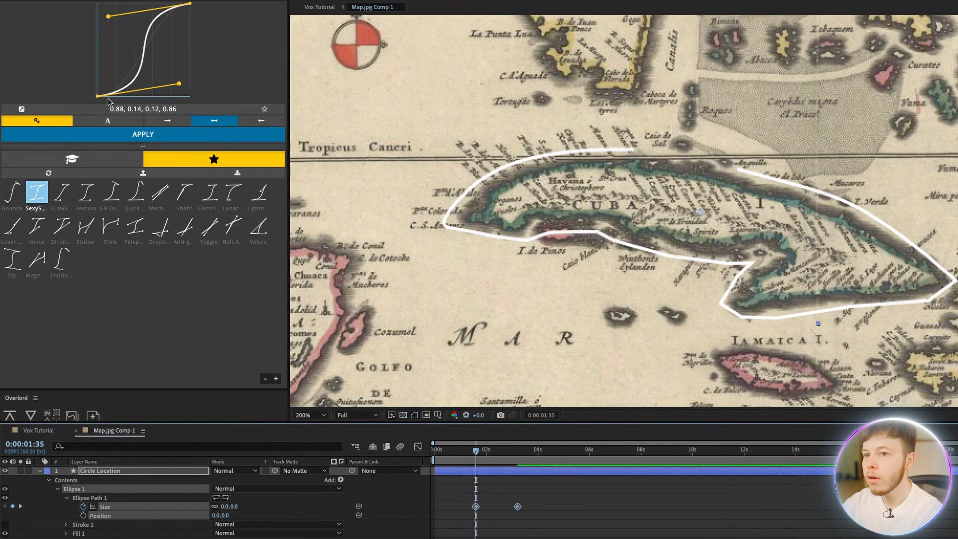
Ease the ellipse Size keyframes with the Flow curve 0.88, 0.14, 0.12, 0.86, preview, and shift both later so the second sits at 0:00:03:50
{"action": "left_click", "coordinate": [123, 139]}
{"action": "key", "text": "space"}
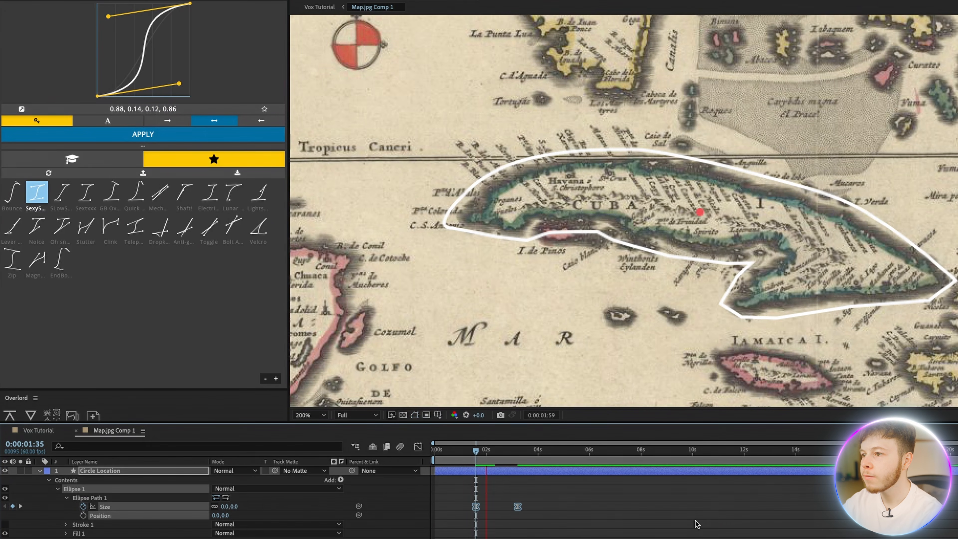
{"action": "left_click_drag", "start_coordinate": [517, 507], "coordinate": [488, 510]}
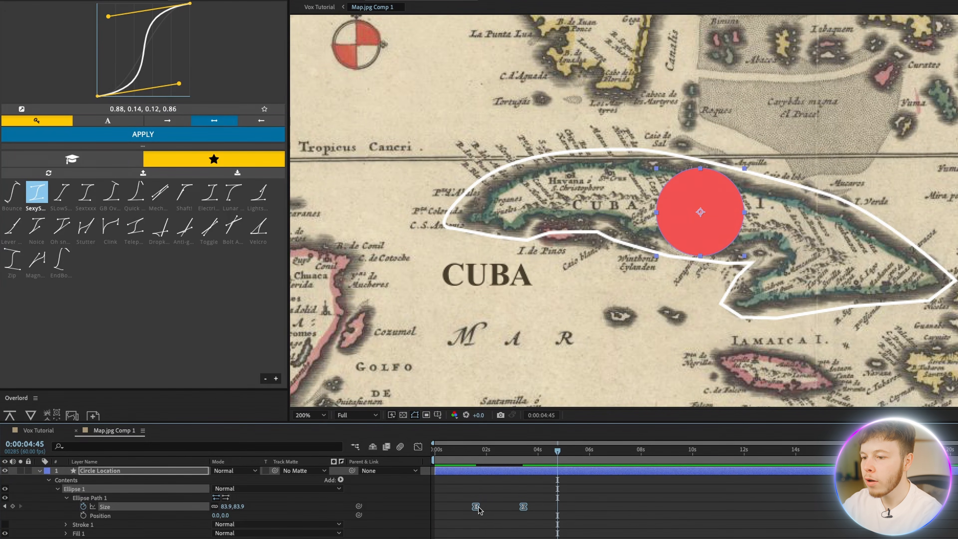
{"action": "left_click", "coordinate": [514, 525]}
Keyframe Circle Location's Opacity at 100% at 0:00:03:18 and 0% at 0:00:03:50, and preview the circle growing and fading
{"action": "left_click_drag", "start_coordinate": [508, 451], "coordinate": [519, 452]}
{"action": "left_click", "coordinate": [507, 472]}
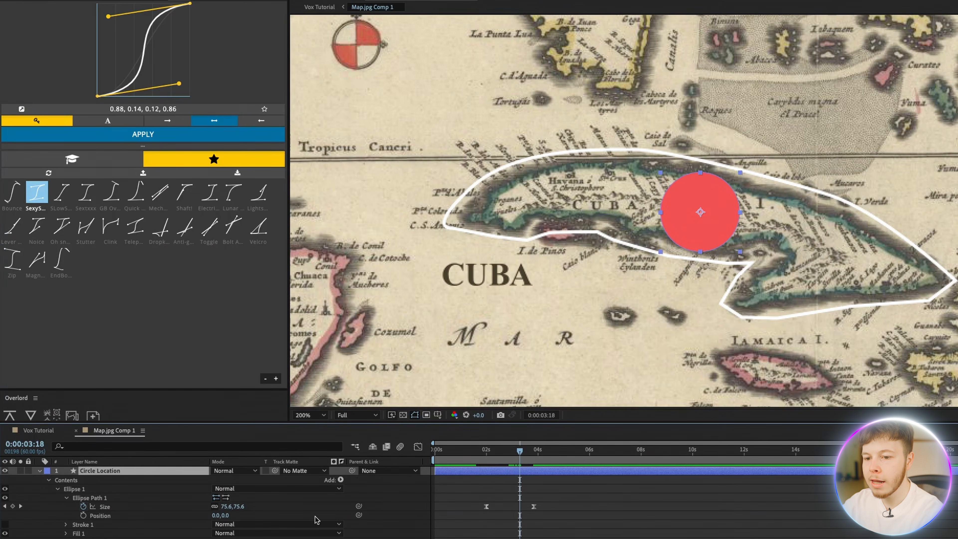
{"action": "key", "text": "u"}
{"action": "key", "text": "shift+t"}
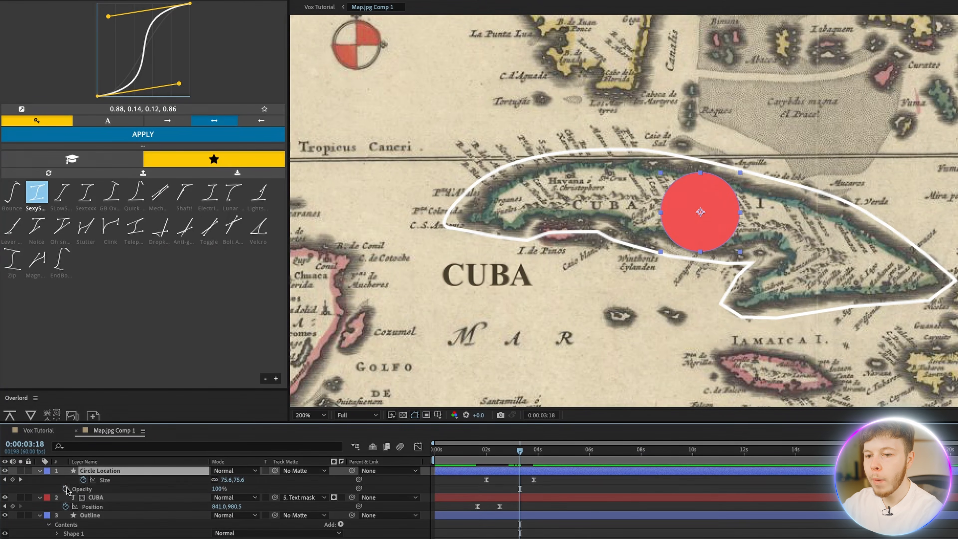
{"action": "left_click", "coordinate": [67, 489]}
{"action": "left_click_drag", "start_coordinate": [527, 461], "coordinate": [532, 460]}
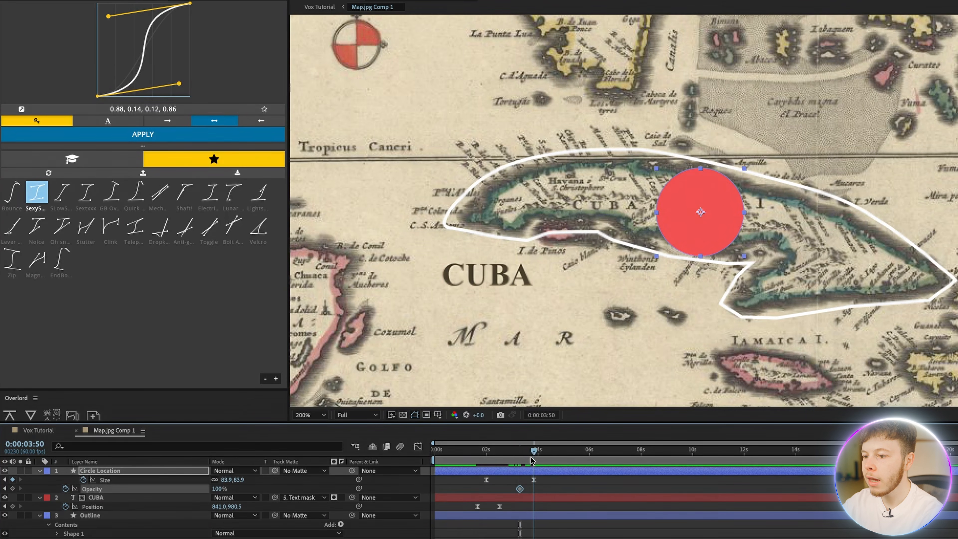
{"action": "left_click", "coordinate": [214, 490]}
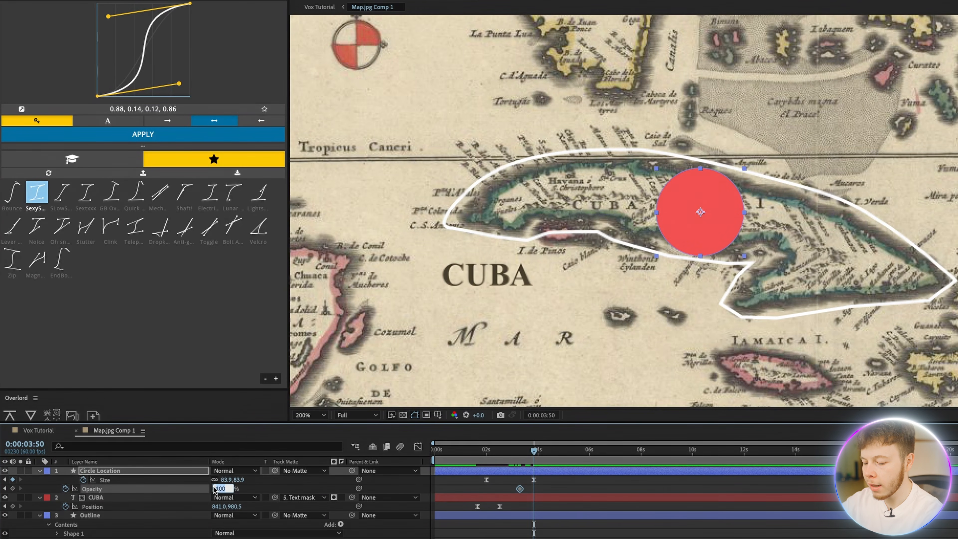
{"action": "type", "text": "0"}
{"action": "key", "text": "Return"}
{"action": "left_click_drag", "start_coordinate": [488, 456], "coordinate": [485, 456]}
{"action": "key", "text": "space"}
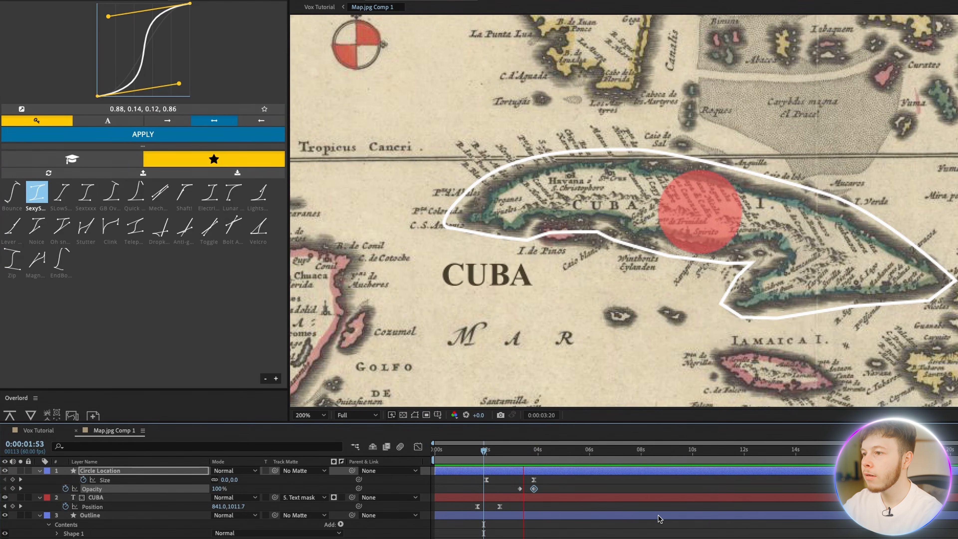
{"action": "left_click", "coordinate": [480, 455]}
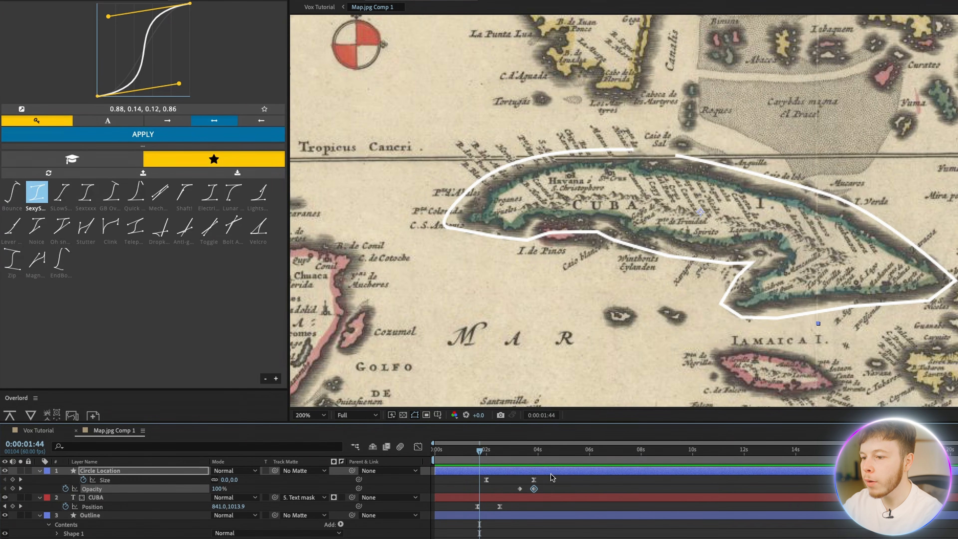
Set the Circle Location layer's blending mode to Multiply, with the circle in view at 0:00:03:15
{"action": "left_click", "coordinate": [507, 450]}
{"action": "left_click_drag", "start_coordinate": [512, 458], "coordinate": [519, 451]}
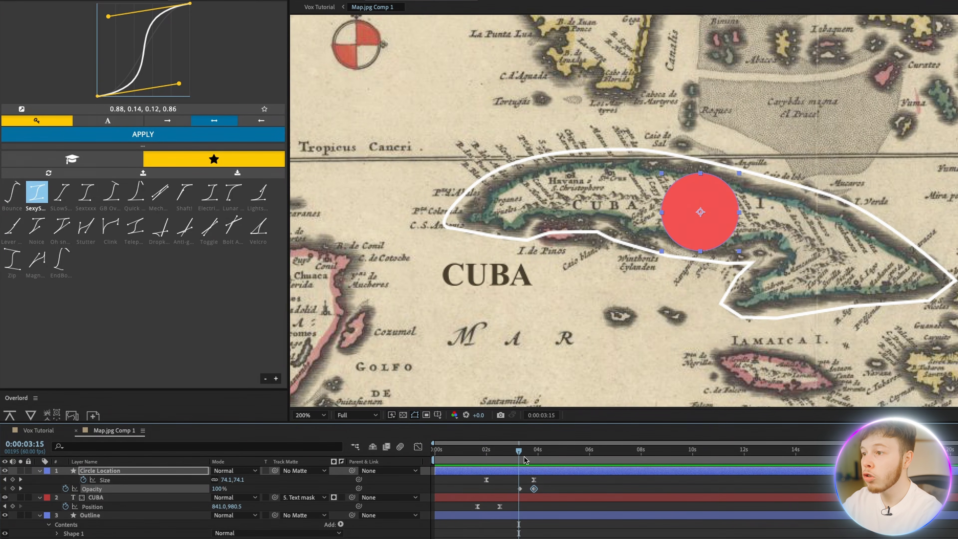
{"action": "left_click", "coordinate": [226, 470]}
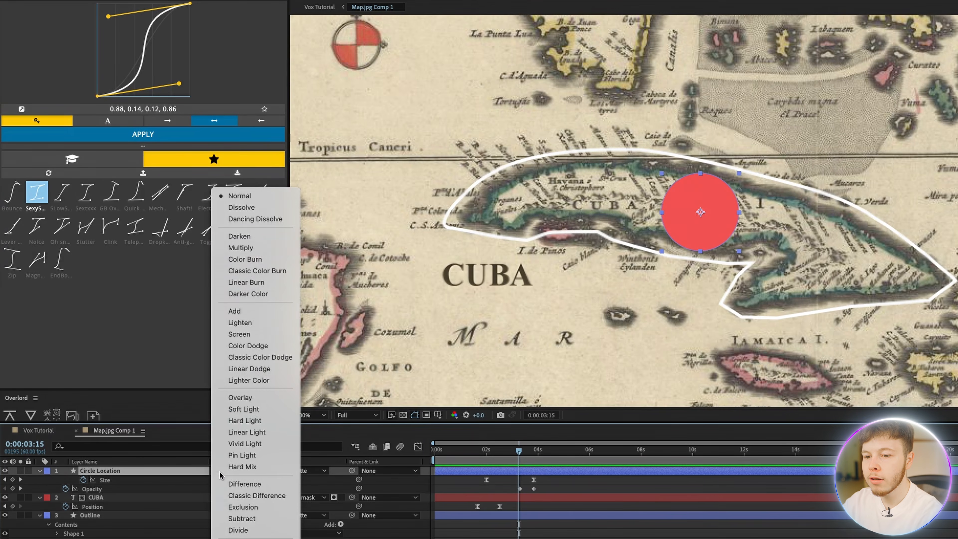
{"action": "left_click", "coordinate": [245, 248]}
{"action": "left_click", "coordinate": [574, 535]}
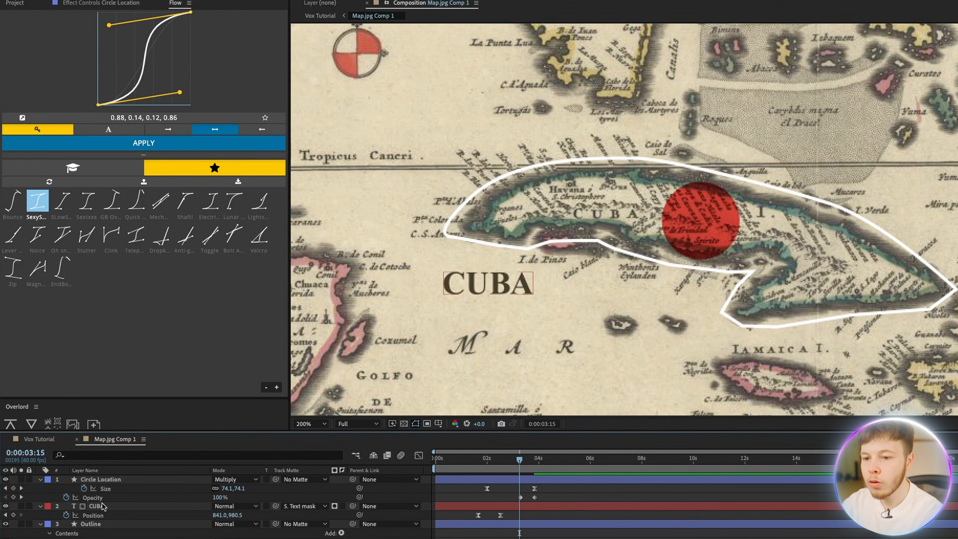
Add a Turbulent Displace effect to the CUBA text layer with Amount 8 and Size 8
{"action": "left_click", "coordinate": [99, 499]}
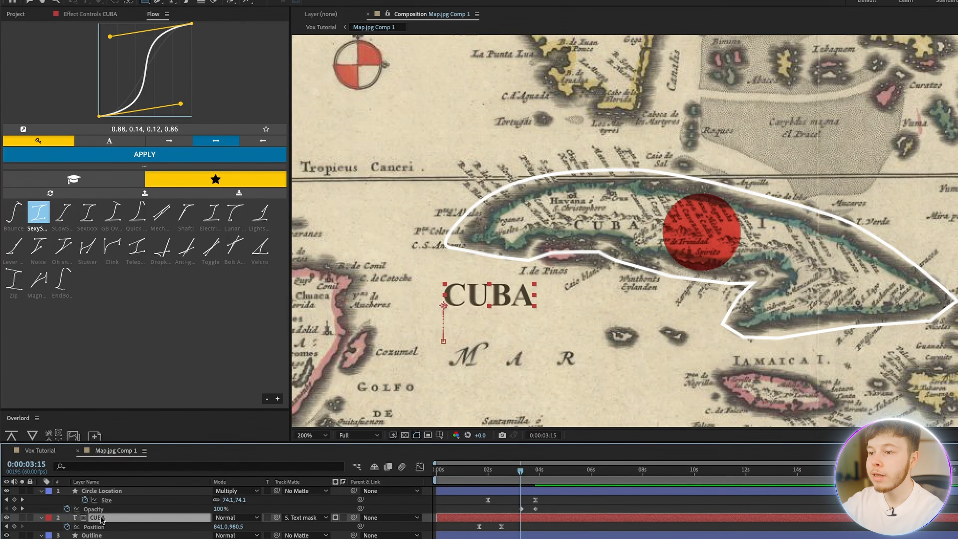
{"action": "key", "text": "ctrl+space"}
{"action": "type", "text": "turb"}
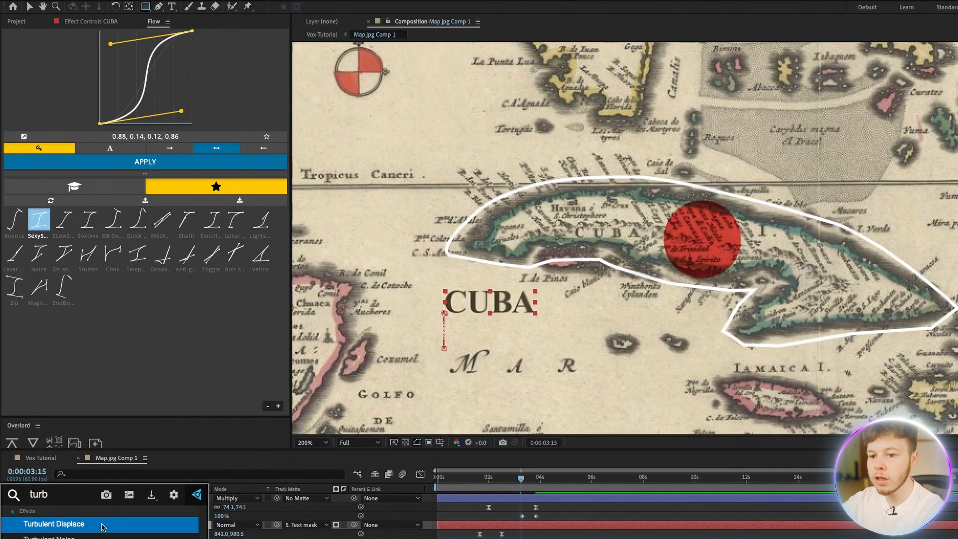
{"action": "left_click", "coordinate": [102, 527]}
{"action": "left_click", "coordinate": [160, 61]}
{"action": "type", "text": "8"}
{"action": "key", "text": "Tab"}
{"action": "type", "text": "8"}
{"action": "key", "text": "Return"}
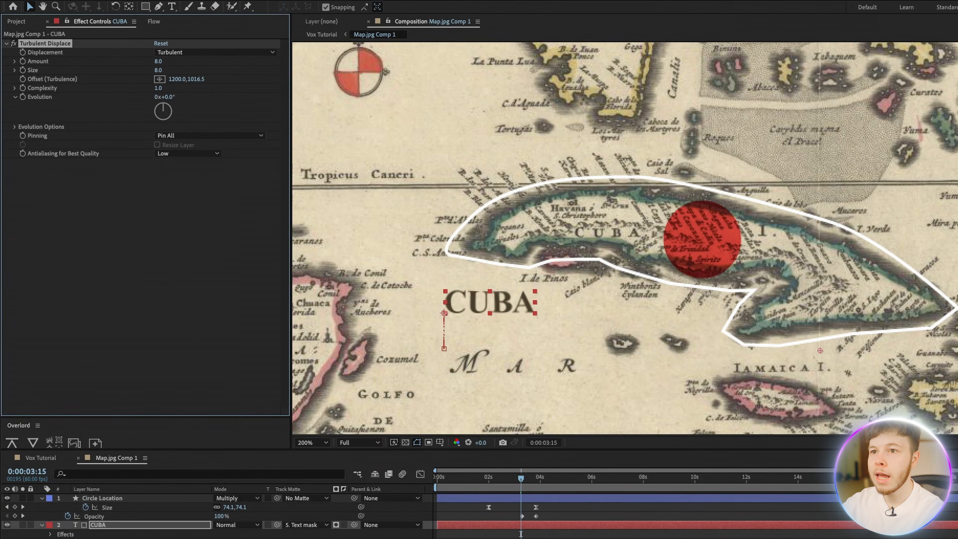
Drive the CUBA layer's Turbulent Displace Random Seed with the expression time*5 and preview the wobbling text
{"action": "left_click", "coordinate": [14, 127]}
{"action": "left_click", "coordinate": [32, 154], "text": "alt"}
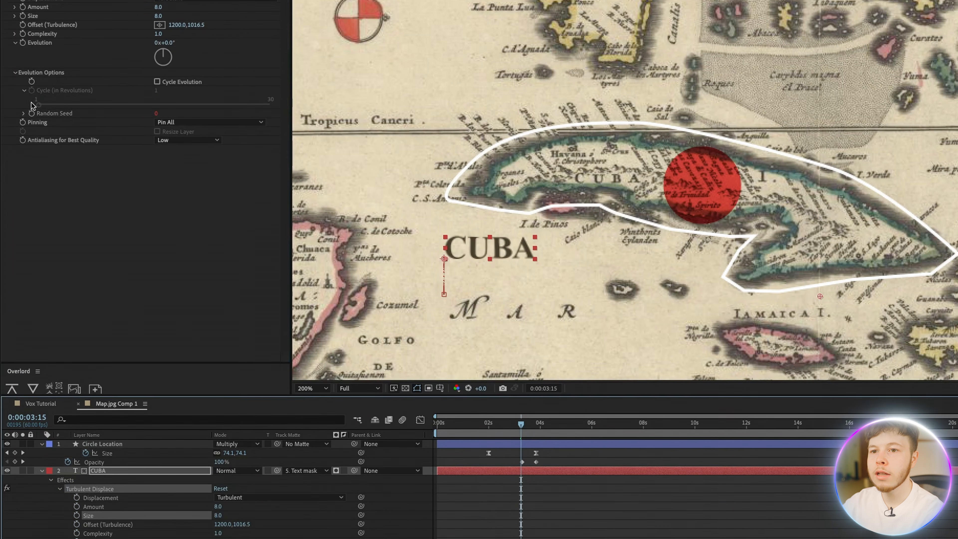
{"action": "type", "text": "time*"}
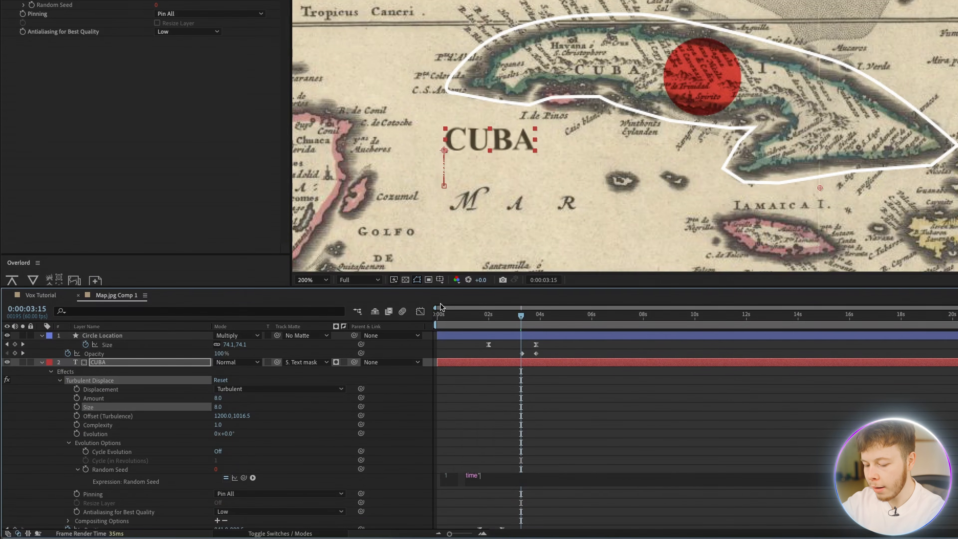
{"action": "left_click", "coordinate": [606, 410]}
{"action": "key", "text": "space"}
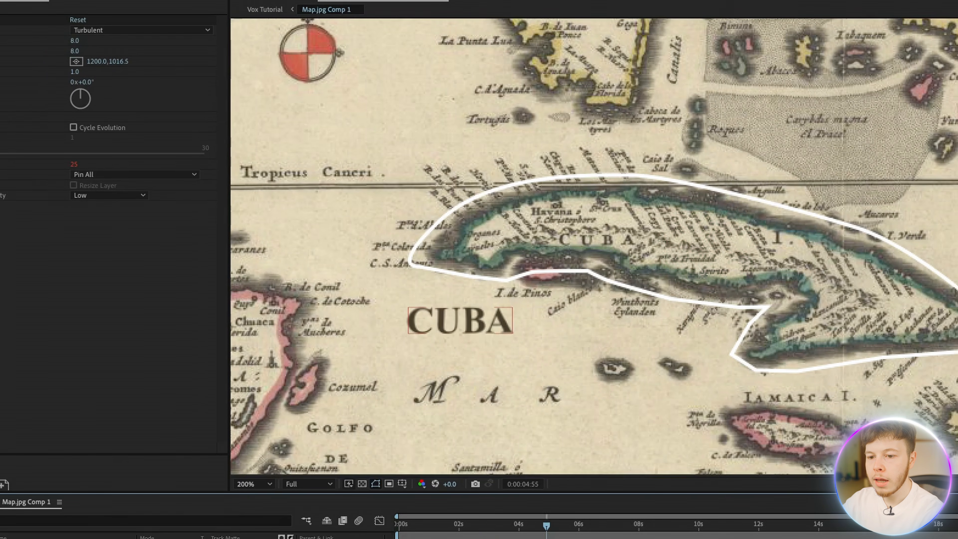
{"action": "key", "text": "space"}
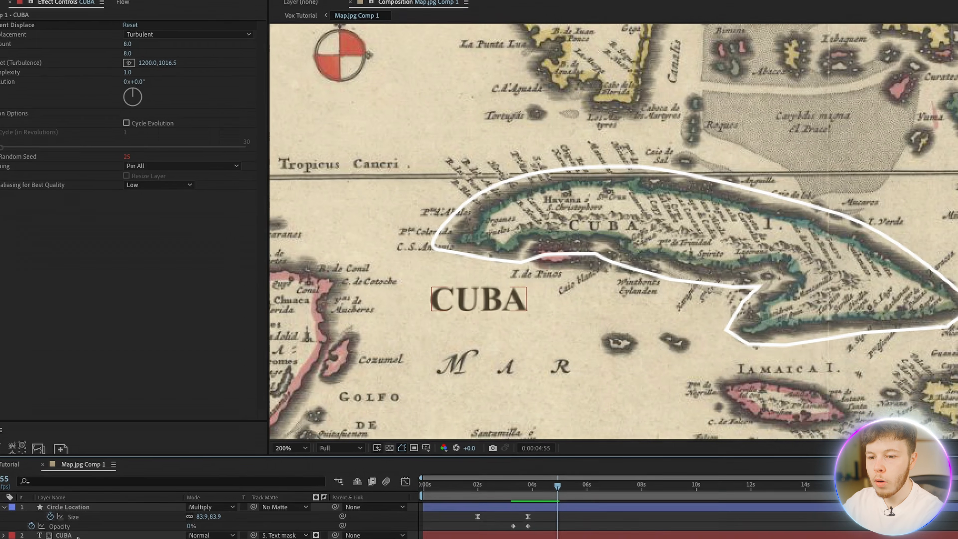
Add a Transform effect to the CUBA text layer beneath its Turbulent Displace effect
{"action": "left_click", "coordinate": [112, 511]}
{"action": "key", "text": "ctrl+space"}
{"action": "type", "text": "trans"}
{"action": "key", "text": "Return"}
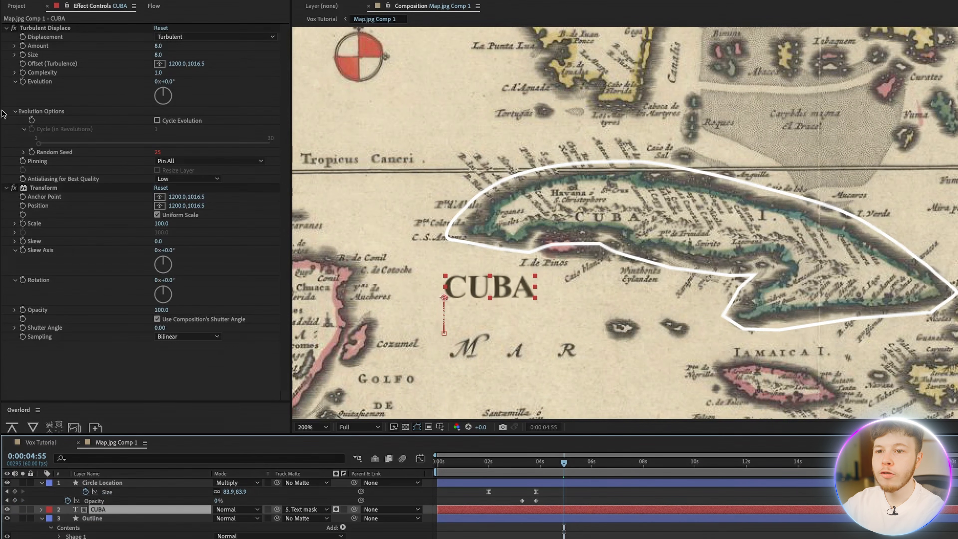
Give the Transform effect's Position an expression combining posterizeTime(6) with a wiggle, and preview the jittering CUBA label
{"action": "left_click", "coordinate": [23, 205], "text": "alt"}
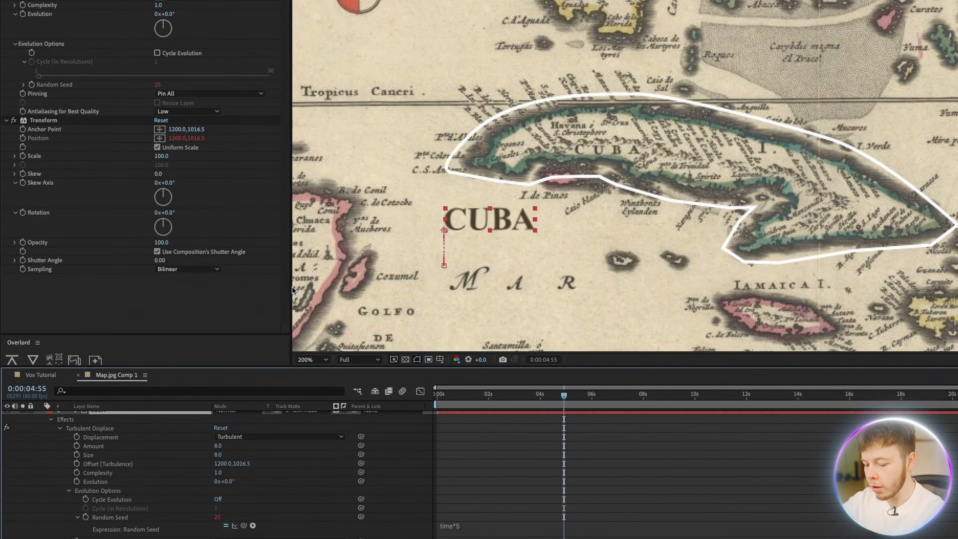
{"action": "type", "text": "p"}
{"action": "type", "text": "osterizeTime()"}
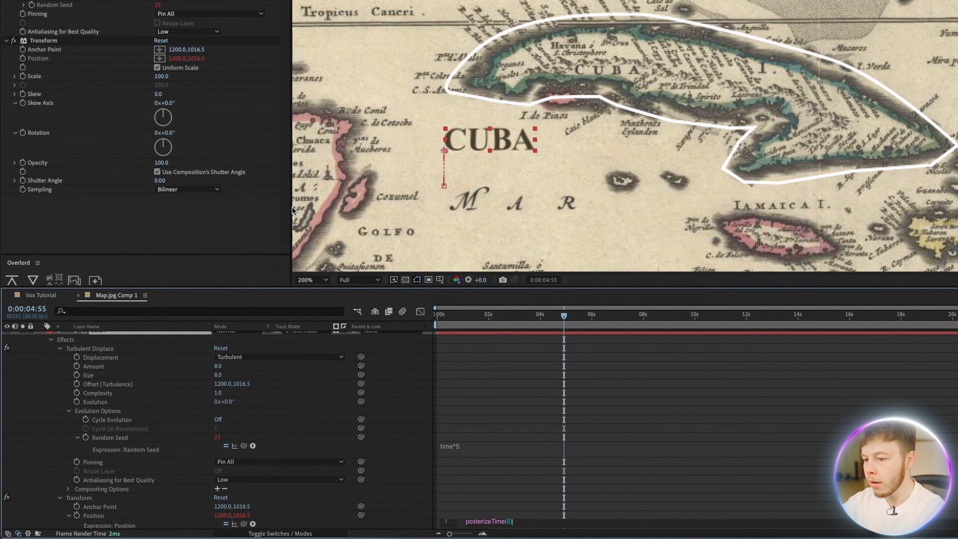
{"action": "key", "text": "ctrl+a"}
{"action": "type", "text": "wiggle(2)"}
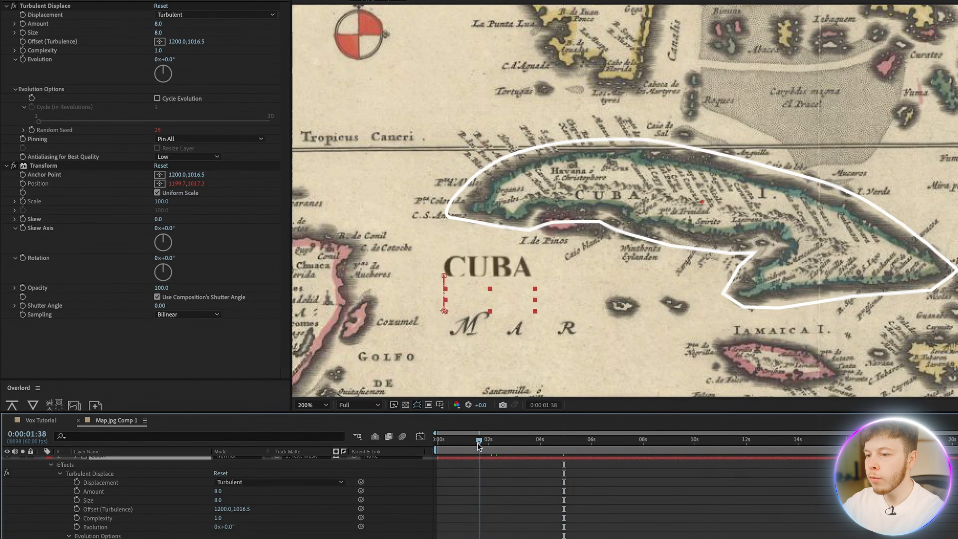
{"action": "key", "text": "space"}
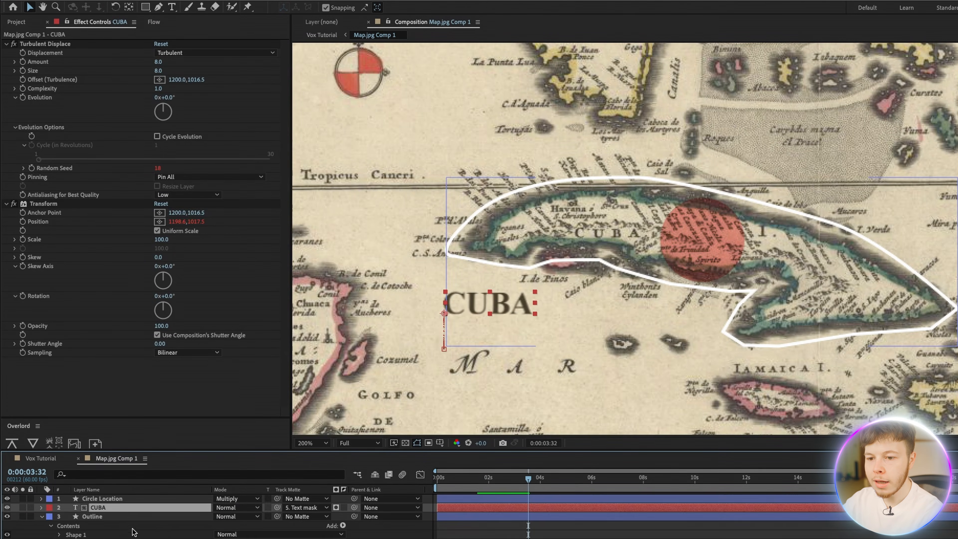
Add a Turbulent Displace effect to the Outline layer with Amount 40 and Size 2
{"action": "left_click", "coordinate": [122, 517]}
{"action": "key", "text": "ctrl+space"}
{"action": "type", "text": "TURB"}
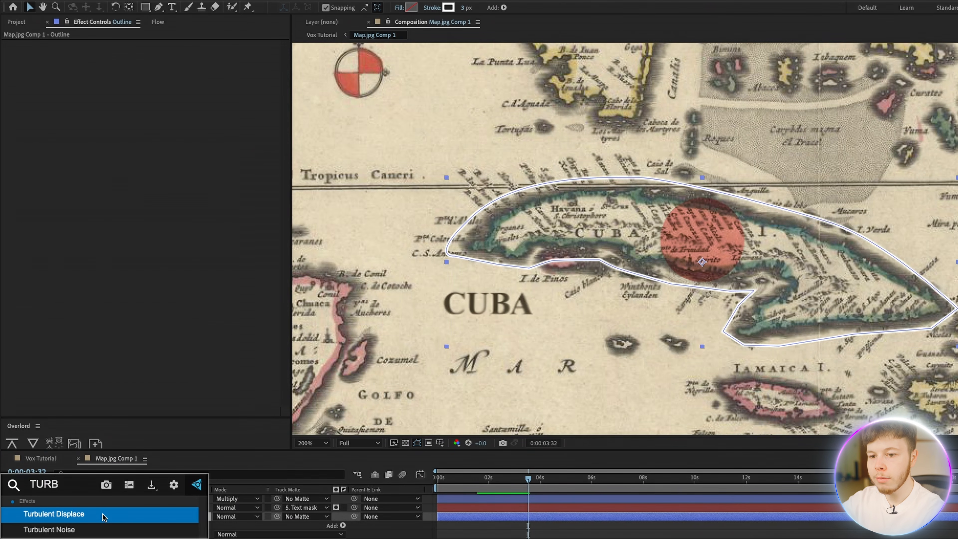
{"action": "left_click", "coordinate": [105, 517]}
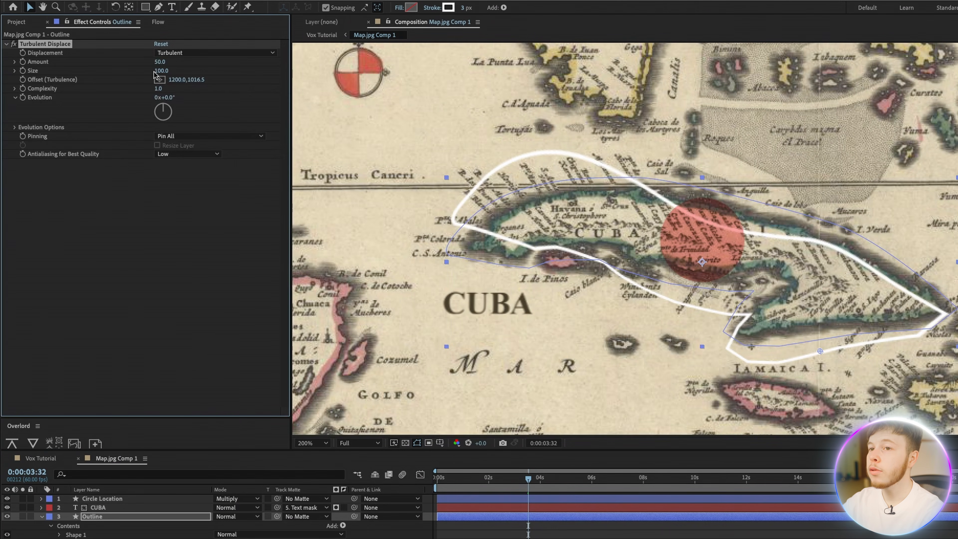
{"action": "left_click", "coordinate": [160, 61]}
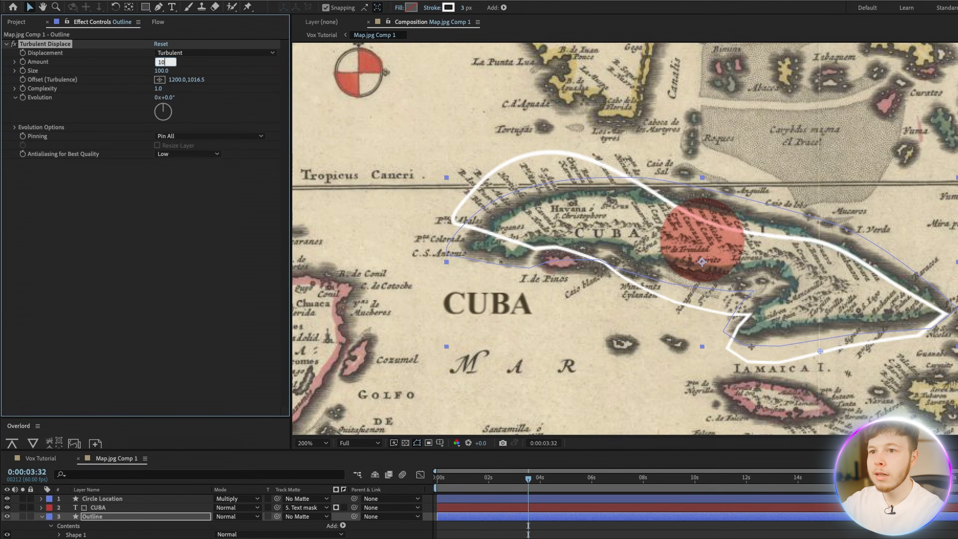
{"action": "type", "text": "40"}
{"action": "key", "text": "Tab"}
{"action": "type", "text": "2"}
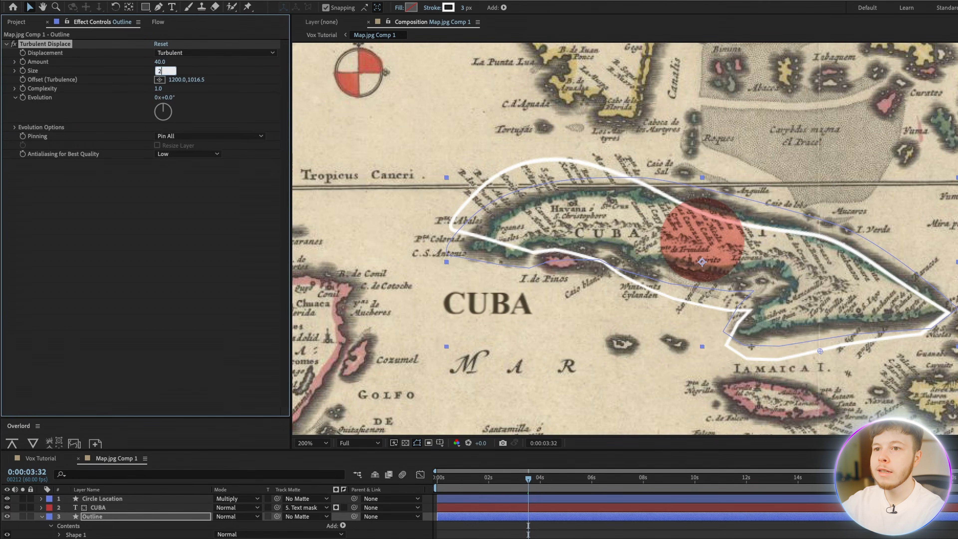
{"action": "key", "text": "Return"}
{"action": "left_click", "coordinate": [678, 525]}
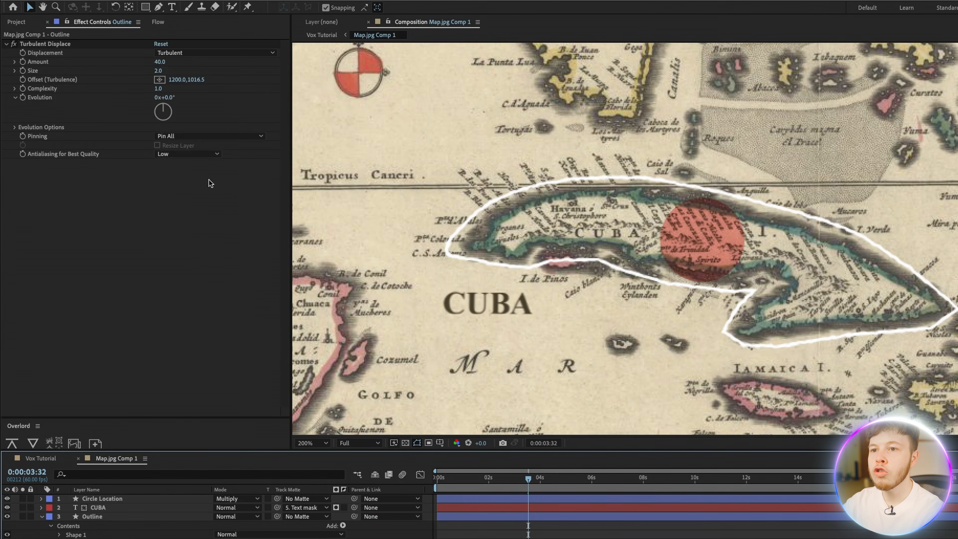
Drive the Outline layer's Turbulent Displace Random Seed with the expression time*5 and preview the animation from the start
{"action": "left_click", "coordinate": [18, 127]}
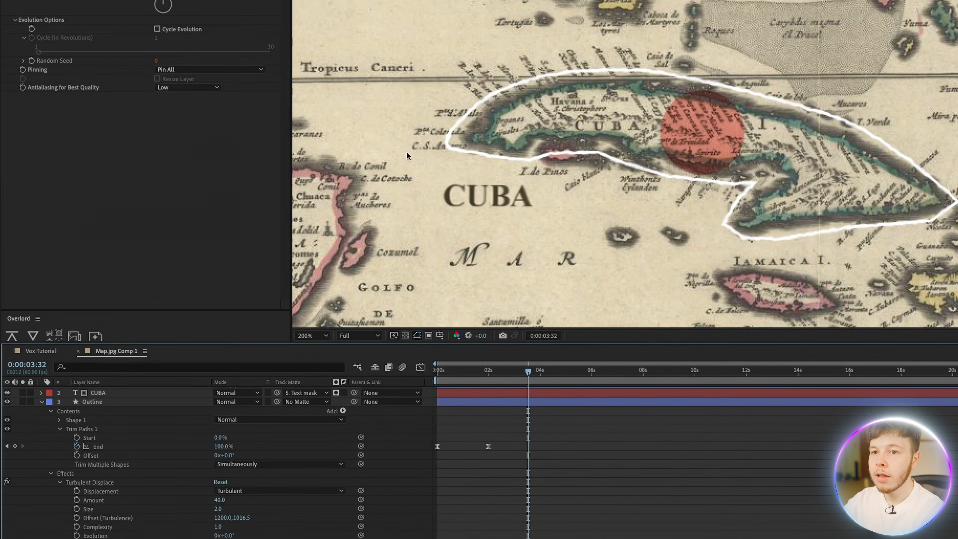
{"action": "type", "text": "tom"}
{"action": "key", "text": "BackSpace"}
{"action": "key", "text": "BackSpace"}
{"action": "type", "text": "ime"}
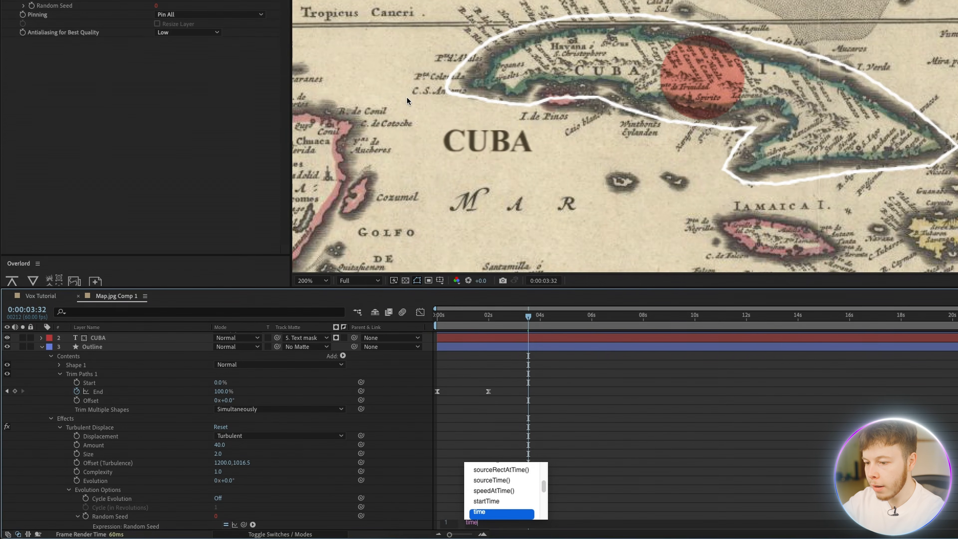
{"action": "type", "text": "*5"}
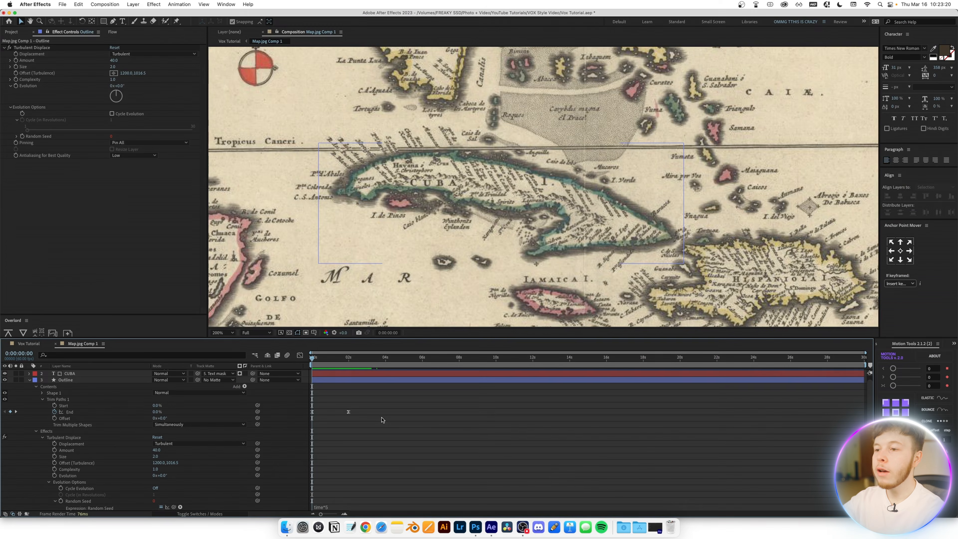
{"action": "key", "text": "space"}
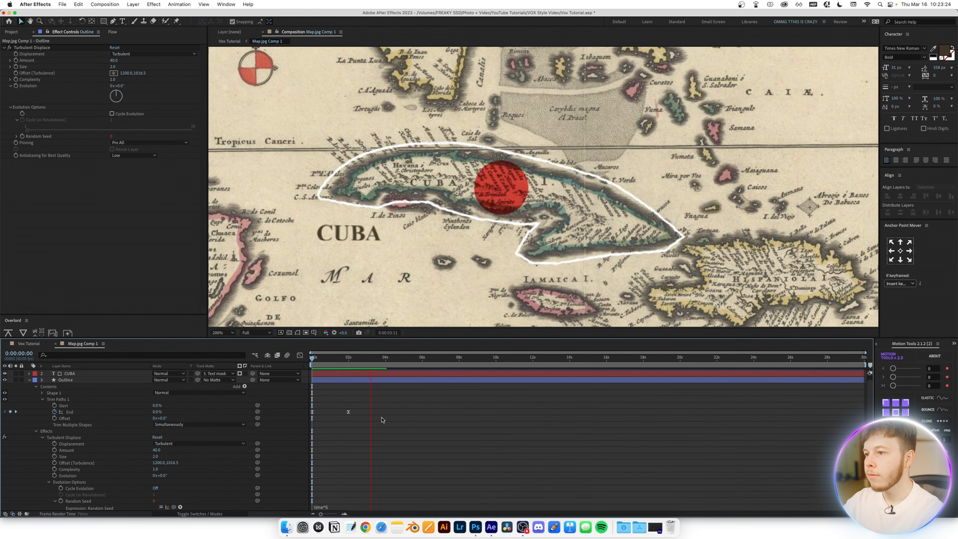
{"action": "key", "text": "space"}
Reveal the keyframed properties and shift the CUBA Position keyframes and the Circle Location Size and Opacity keyframes earlier
{"action": "key", "text": "u"}
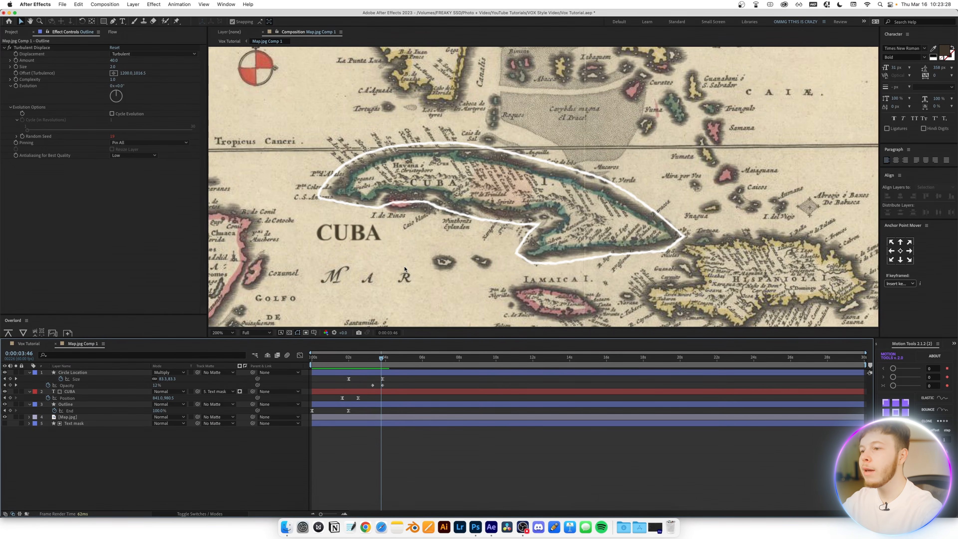
{"action": "left_click_drag", "start_coordinate": [366, 400], "coordinate": [322, 400]}
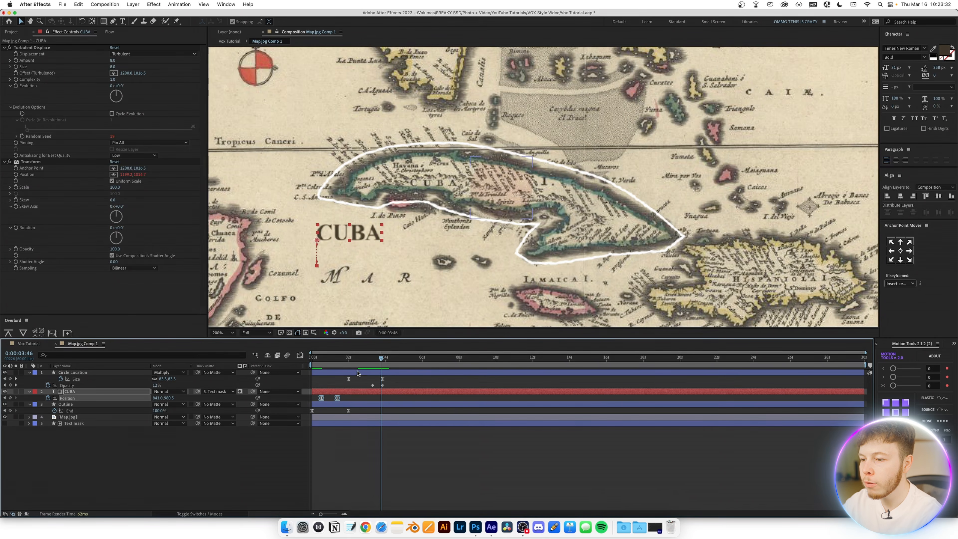
{"action": "left_click_drag", "start_coordinate": [387, 379], "coordinate": [332, 380]}
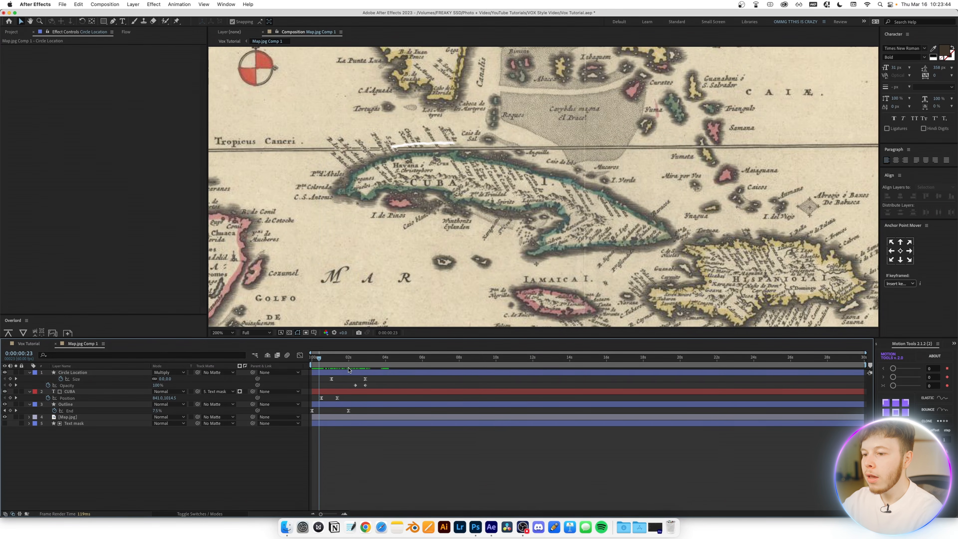
Add the Deep Glow effect to the Outline layer, with the finished outline in view at 0:00:02:23
{"action": "left_click", "coordinate": [355, 365]}
{"action": "left_click", "coordinate": [381, 403]}
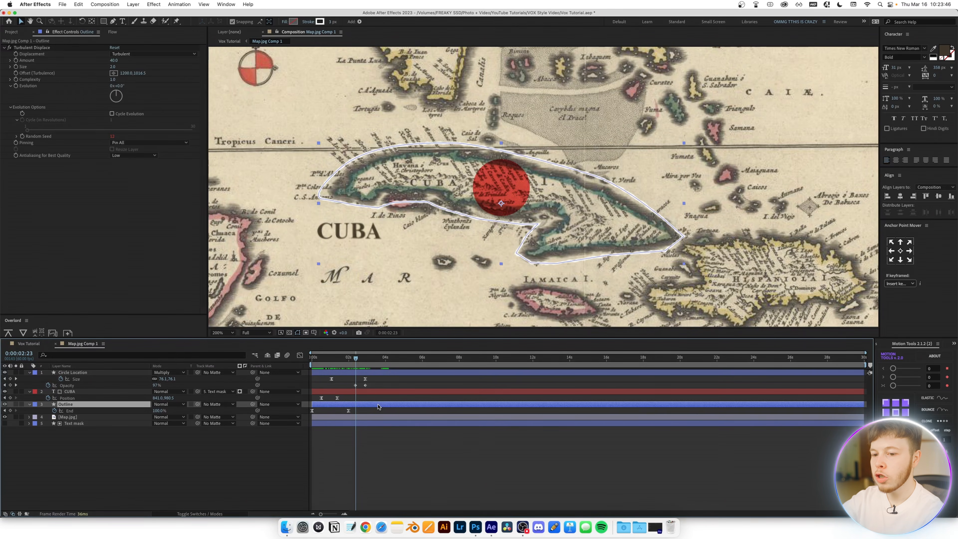
{"action": "key", "text": "ctrl+space"}
{"action": "type", "text": "dee"}
{"action": "left_click", "coordinate": [379, 405]}
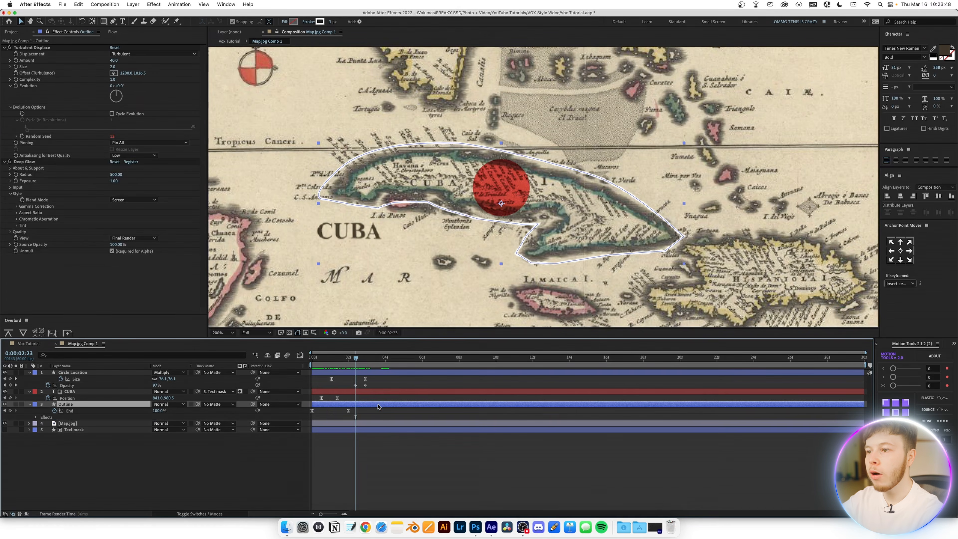
{"action": "left_click", "coordinate": [400, 468]}
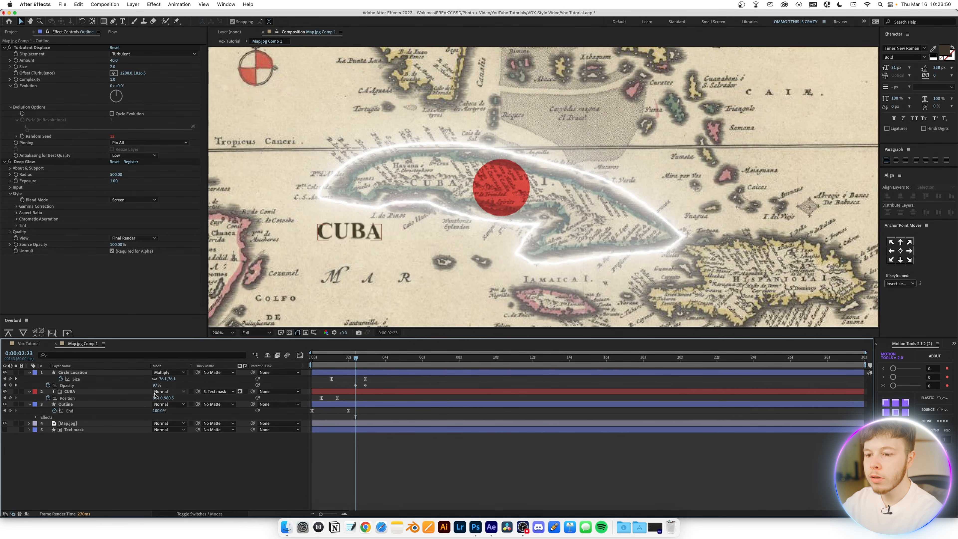
Set the Outline layer's blending mode to Overlay
{"action": "left_click", "coordinate": [167, 405]}
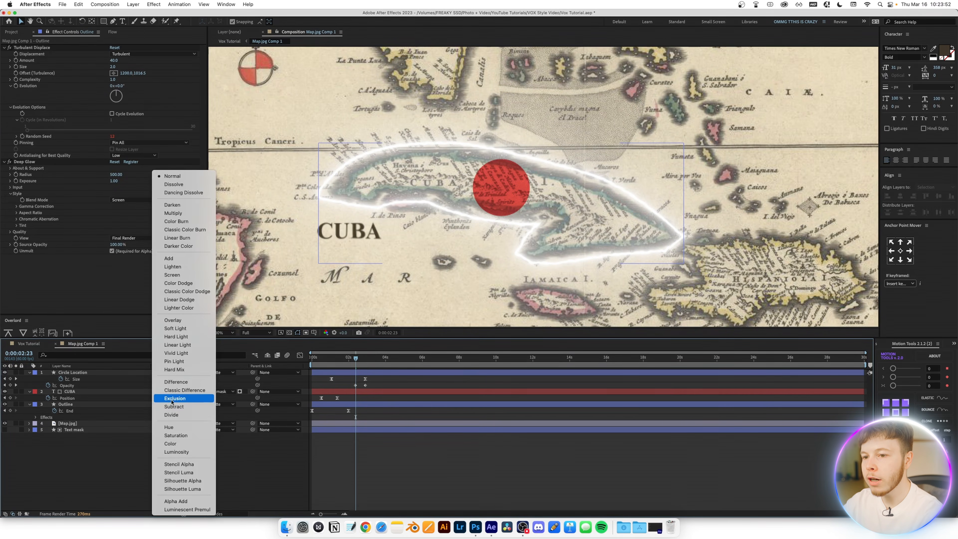
{"action": "key", "text": "Return"}
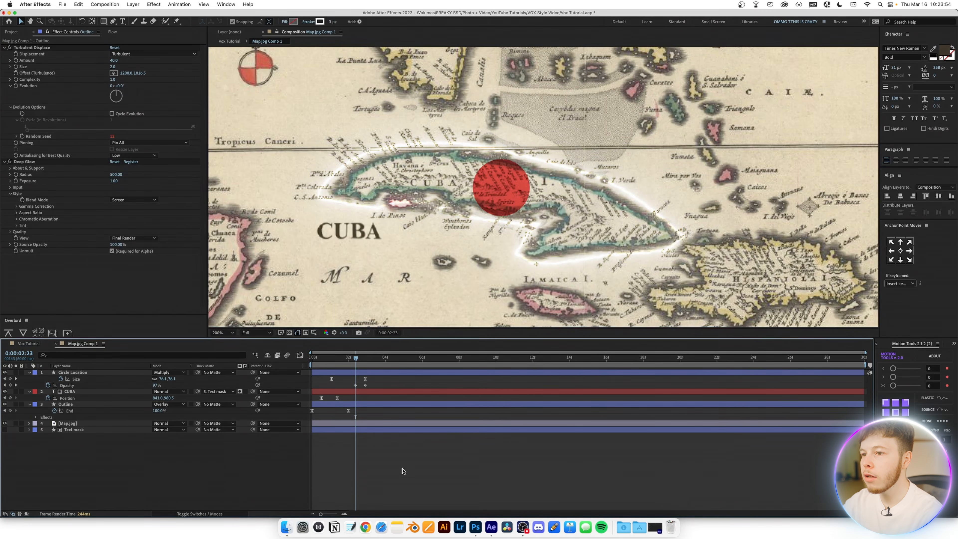
{"action": "left_click", "coordinate": [171, 405]}
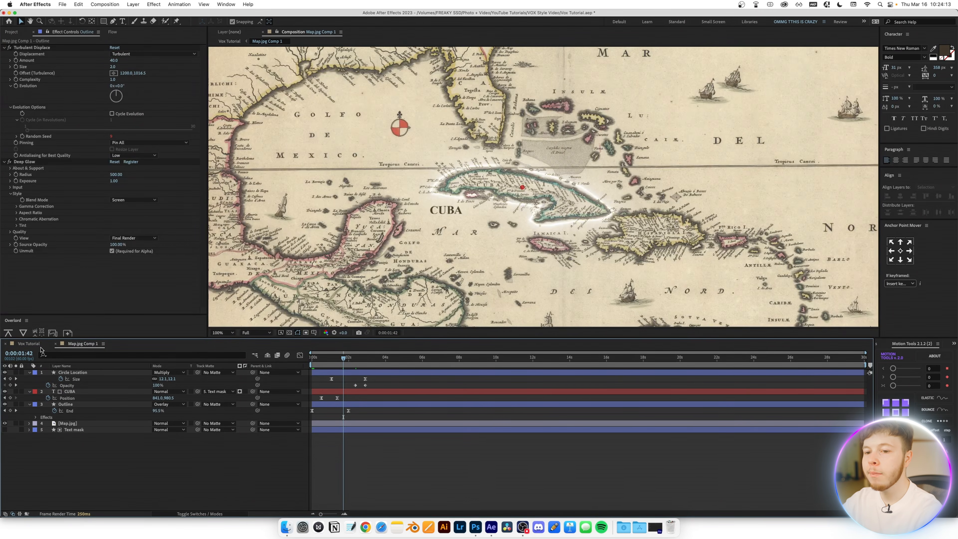
In the Vox Tutorial composition, scale the Map.jpg Comp 1 layer to 48% at 0:00:00:00 and centre it in the frame
{"action": "left_click", "coordinate": [39, 345]}
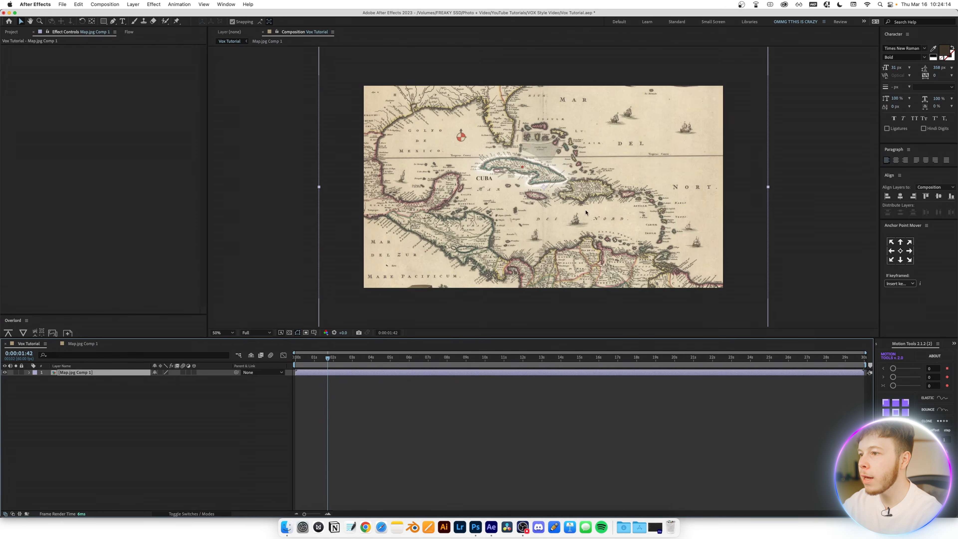
{"action": "key", "text": "Home"}
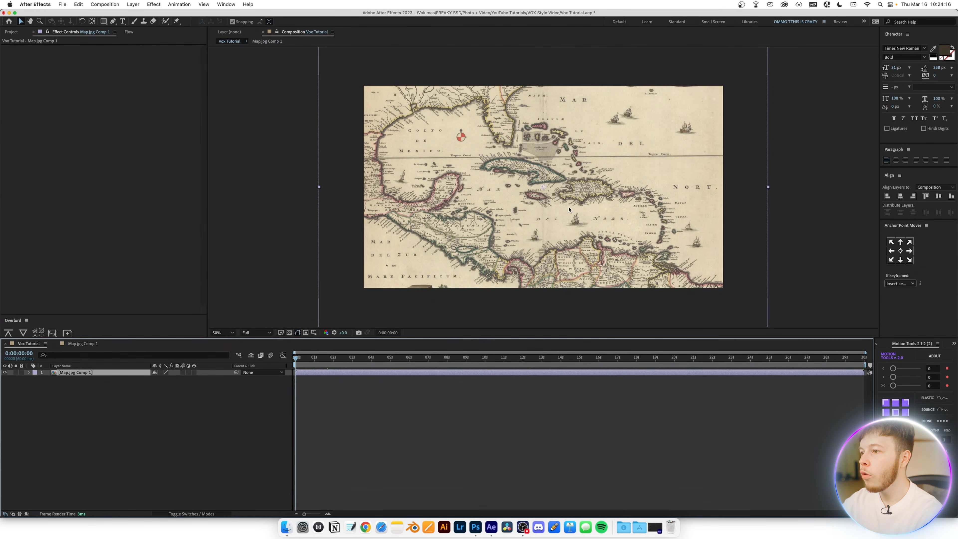
{"action": "left_click_drag", "start_coordinate": [160, 383], "coordinate": [143, 379]}
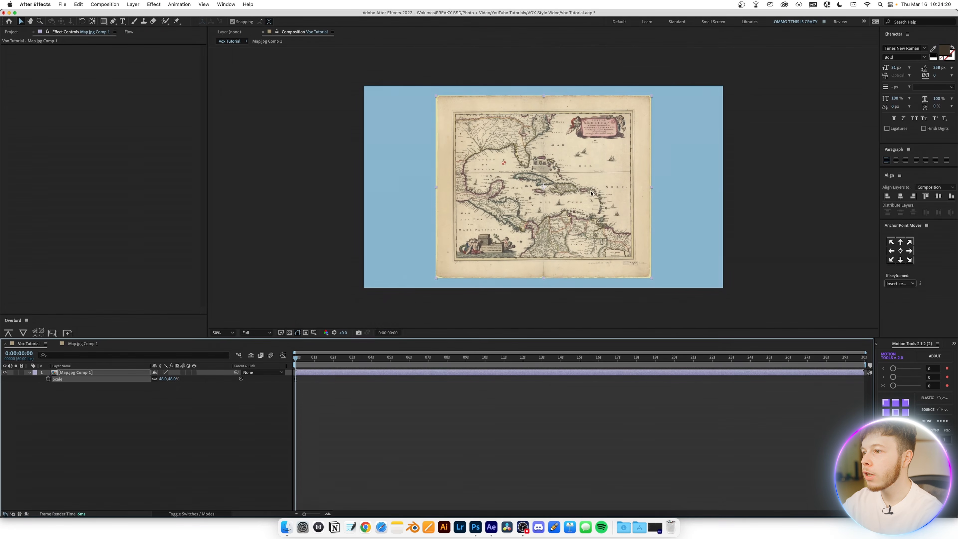
{"action": "left_click", "coordinate": [605, 200]}
{"action": "left_click", "coordinate": [900, 196]}
{"action": "left_click", "coordinate": [938, 196]}
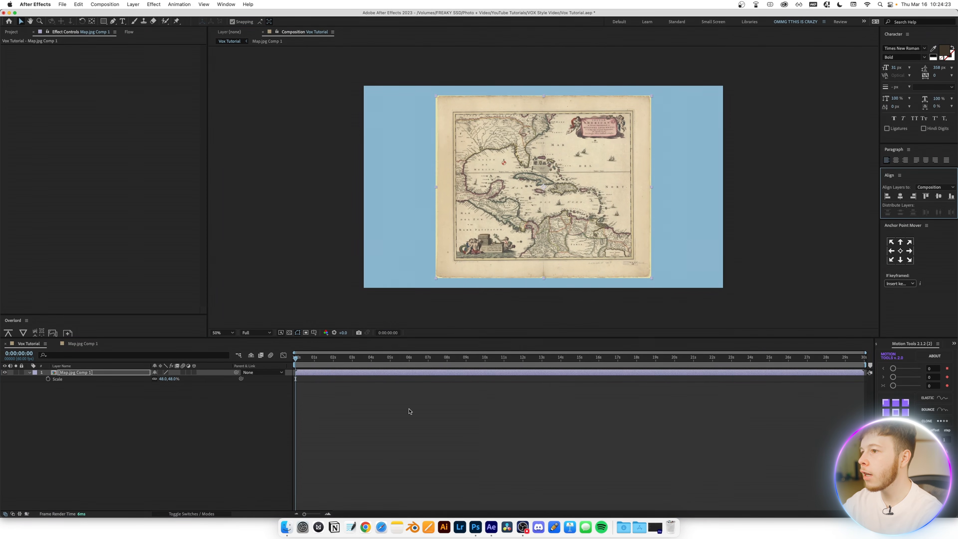
Keyframe the map layer's Position and Scale at 0:00:00:00, then at 0:00:02:03 set Scale to 193% and Position to 1140, 724
{"action": "left_click", "coordinate": [47, 380]}
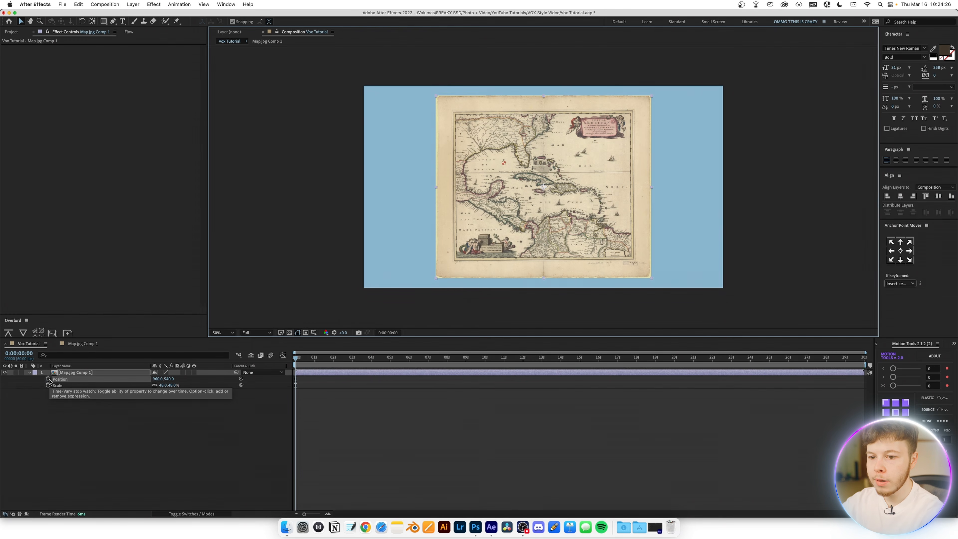
{"action": "key", "text": "alt+shift+p"}
{"action": "left_click_drag", "start_coordinate": [313, 361], "coordinate": [334, 365]}
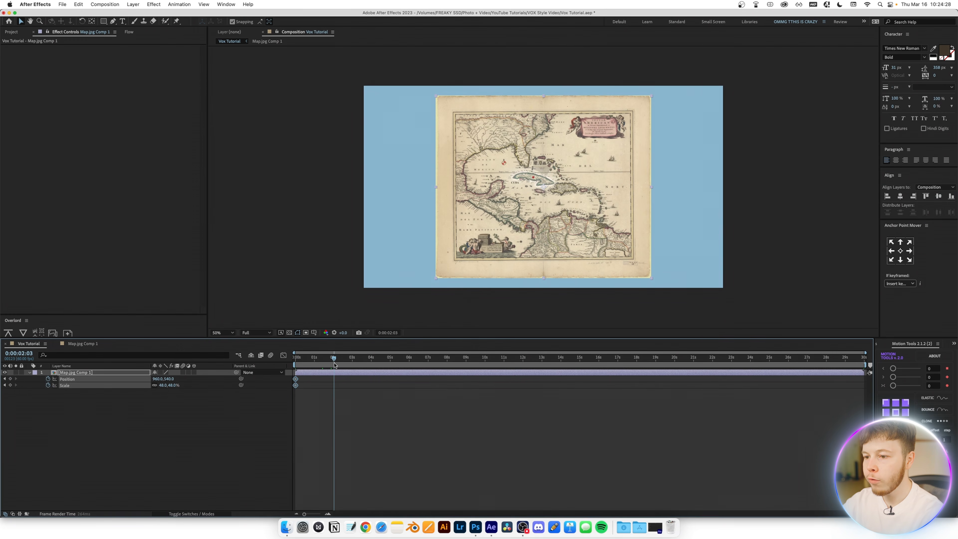
{"action": "left_click", "coordinate": [85, 425]}
{"action": "left_click_drag", "start_coordinate": [165, 388], "coordinate": [214, 382]}
{"action": "left_click_drag", "start_coordinate": [628, 172], "coordinate": [662, 206]}
Ease the map's Position and Scale keyframes with the Flow curve 0.88, 0.14, 0.12, 0.86 and preview the zoom from the start
{"action": "left_click_drag", "start_coordinate": [352, 398], "coordinate": [286, 376]}
{"action": "left_click", "coordinate": [129, 31]}
{"action": "left_click", "coordinate": [75, 133]}
{"action": "left_click", "coordinate": [312, 405]}
{"action": "key", "text": "Home"}
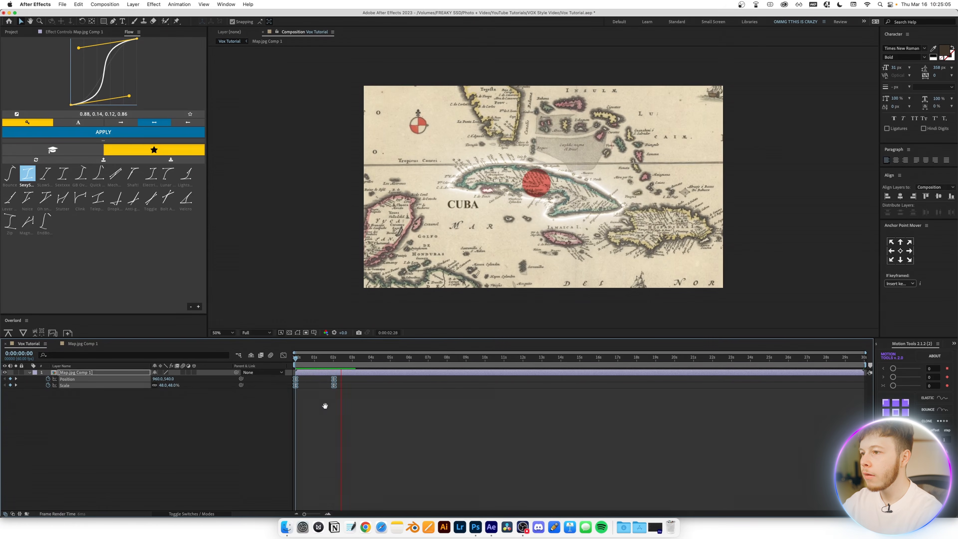
{"action": "key", "text": "space"}
{"action": "left_click", "coordinate": [331, 416]}
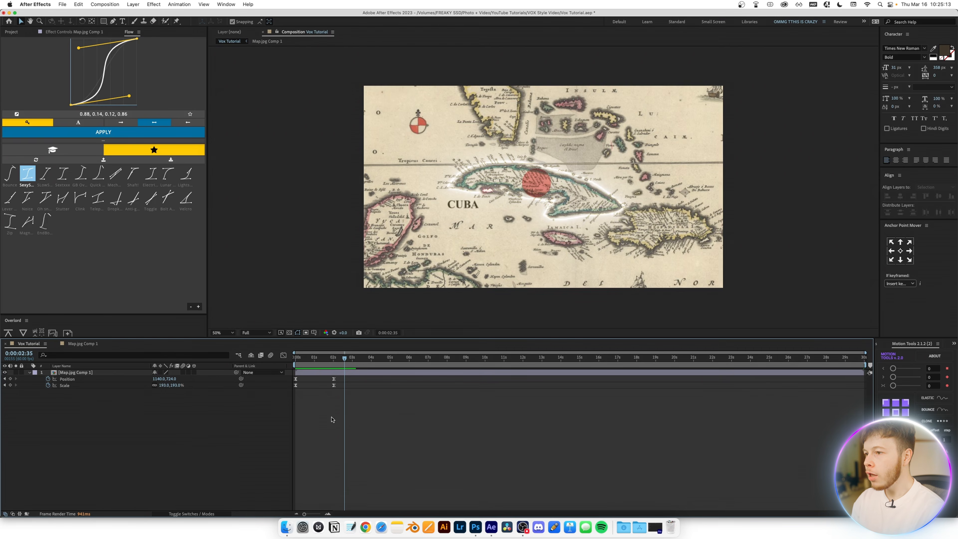
Create three adjustment layers above the map layer in the Vox Tutorial composition
{"action": "key", "text": "super+alt+y"}
{"action": "key", "text": "super+alt+y"}
{"action": "key", "text": "super+alt+y"}
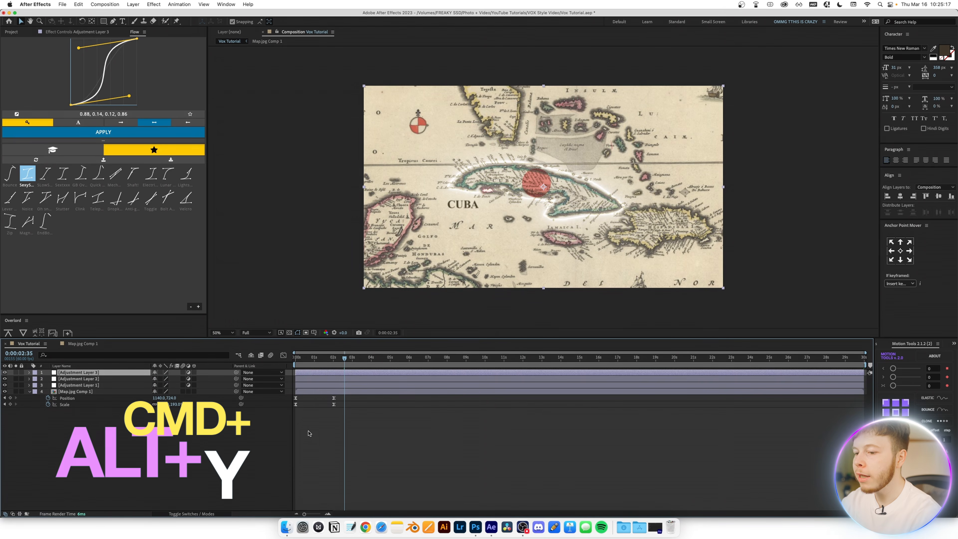
Rename Adjustment Layer 1 as Fast Box Blur and apply the Fast Box Blur effect to it
{"action": "left_click", "coordinate": [79, 385]}
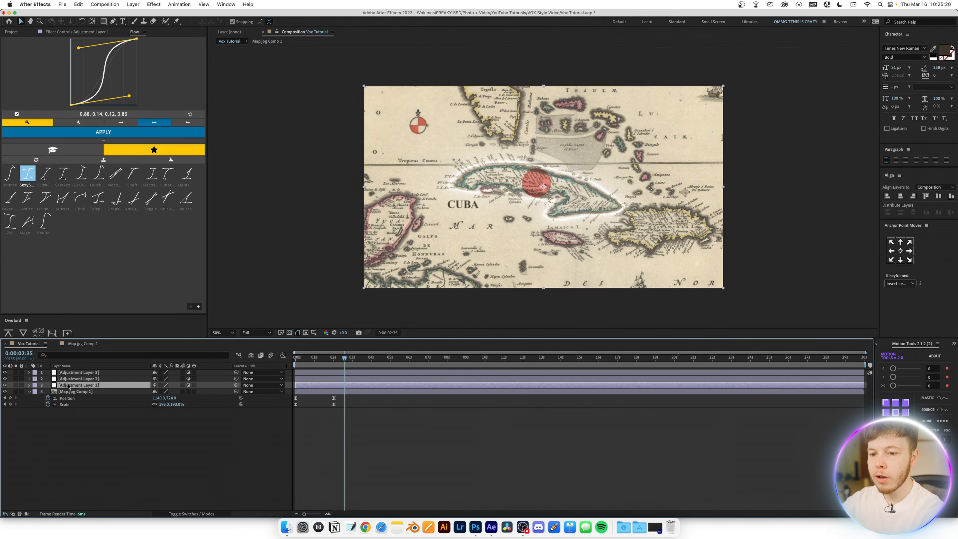
{"action": "key", "text": "Return"}
{"action": "type", "text": "Fast B"}
{"action": "type", "text": "ox Blur"}
{"action": "key", "text": "Return"}
{"action": "key", "text": "ctrl+space"}
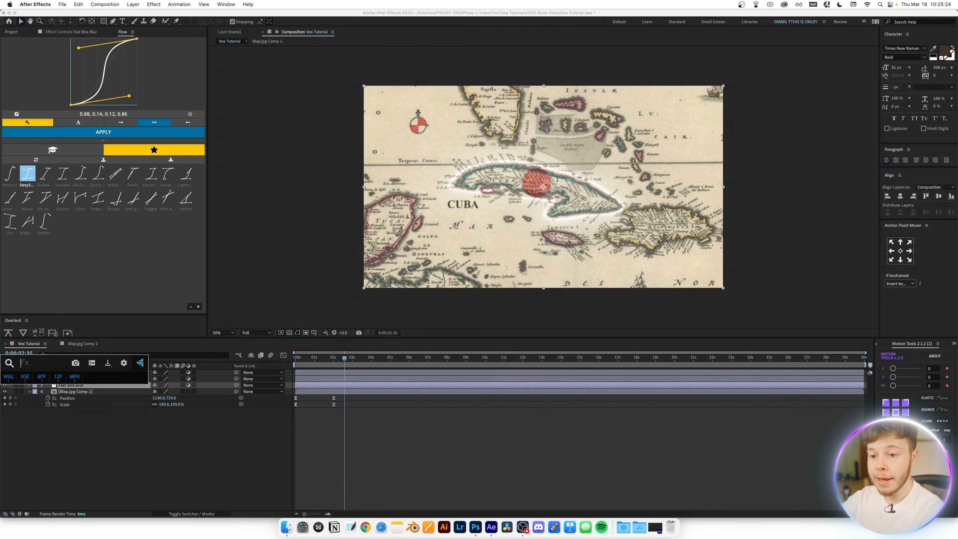
{"action": "type", "text": "as"}
{"action": "key", "text": "BackSpace"}
{"action": "key", "text": "BackSpace"}
{"action": "type", "text": "fas"}
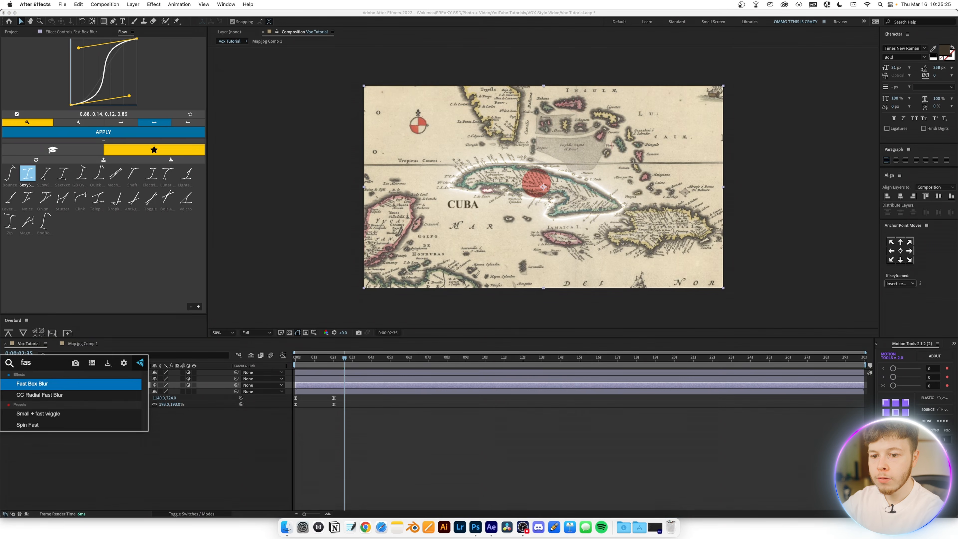
{"action": "key", "text": "Return"}
Rename Adjustment Layer 2 as Posterize Time and apply the Posterize Time effect to it
{"action": "left_click", "coordinate": [71, 379]}
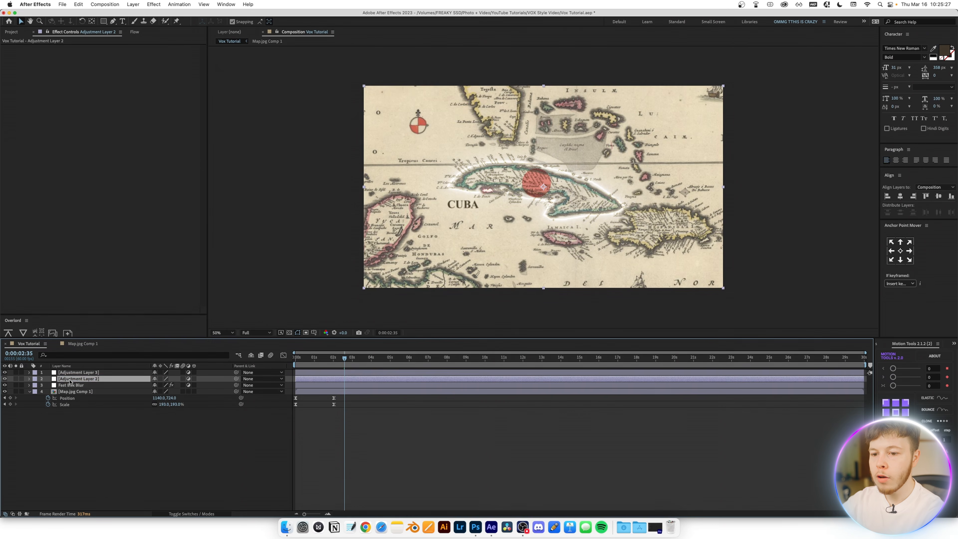
{"action": "key", "text": "Return"}
{"action": "type", "text": "Post"}
{"action": "type", "text": "erize Time"}
{"action": "key", "text": "Return"}
{"action": "key", "text": "ctrl+space"}
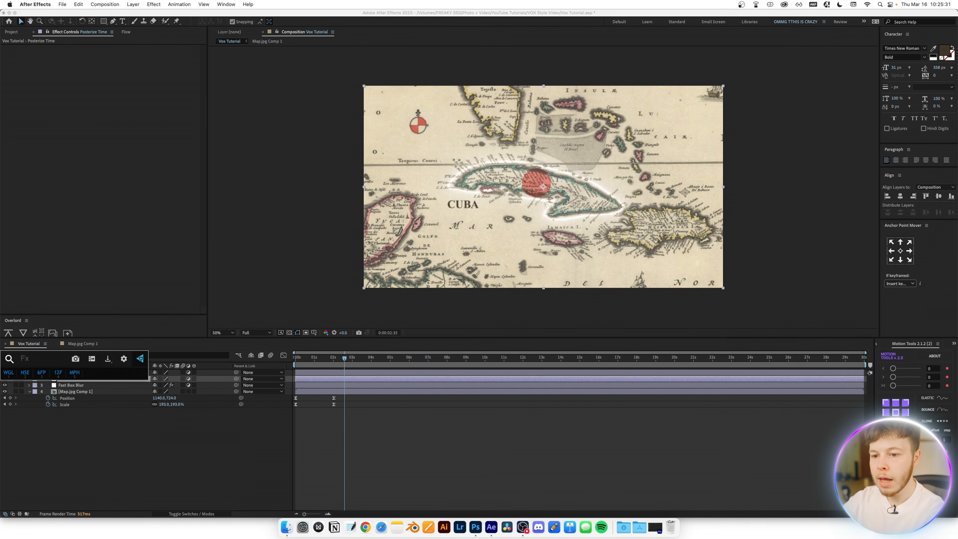
{"action": "type", "text": "po"}
{"action": "key", "text": "Return"}
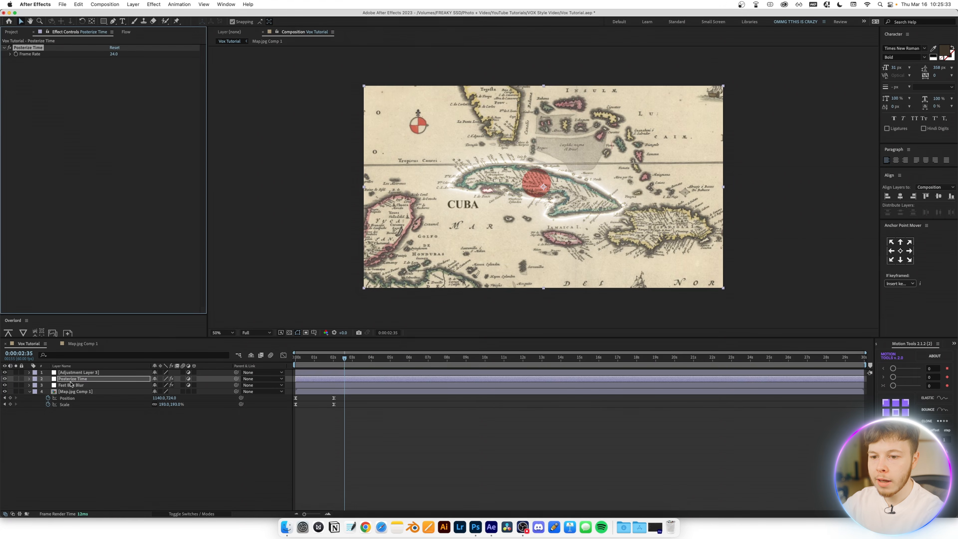
Rename Adjustment Layer 3 as Camera Shake and apply the Transform effect to it
{"action": "left_click", "coordinate": [78, 373]}
{"action": "key", "text": "Return"}
{"action": "type", "text": "Camera Shake"}
{"action": "key", "text": "Return"}
{"action": "key", "text": "ctrl+space"}
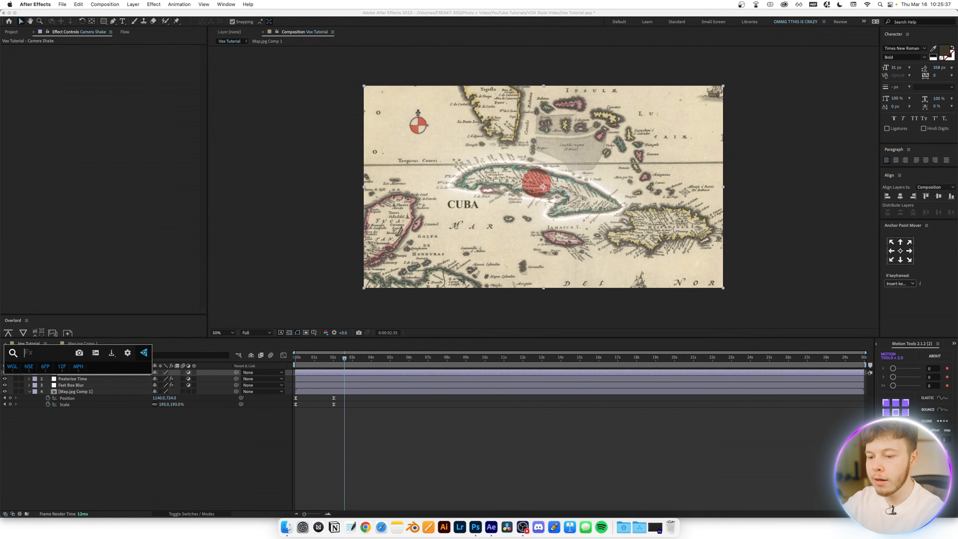
{"action": "type", "text": "trans"}
{"action": "key", "text": "Return"}
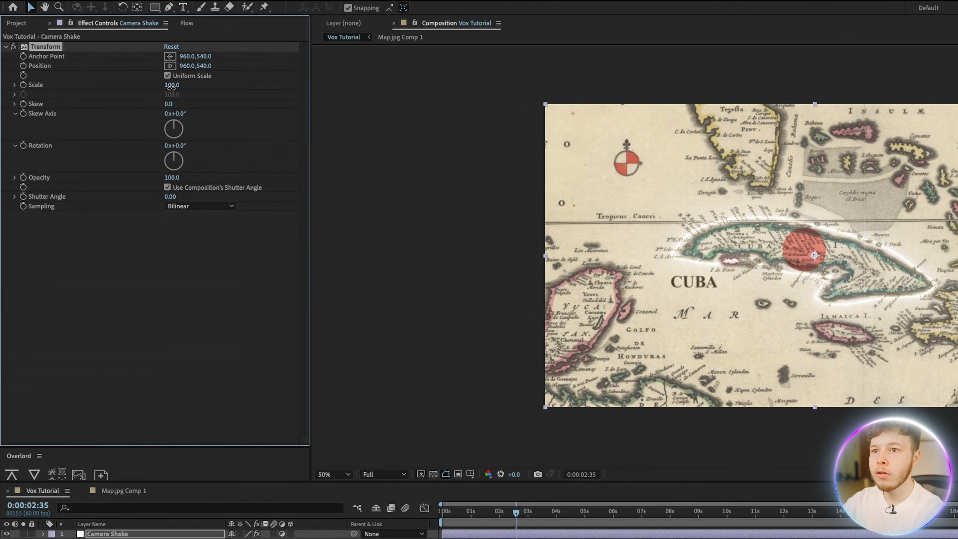
Set the Scale of the Camera Shake layer's Transform effect to 101
{"action": "left_click", "coordinate": [172, 85]}
{"action": "type", "text": "101"}
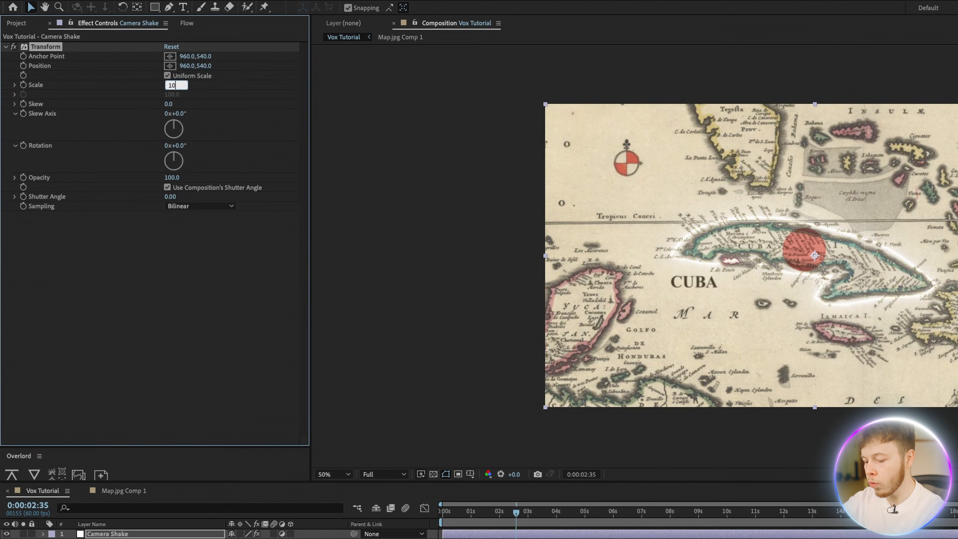
{"action": "key", "text": "Return"}
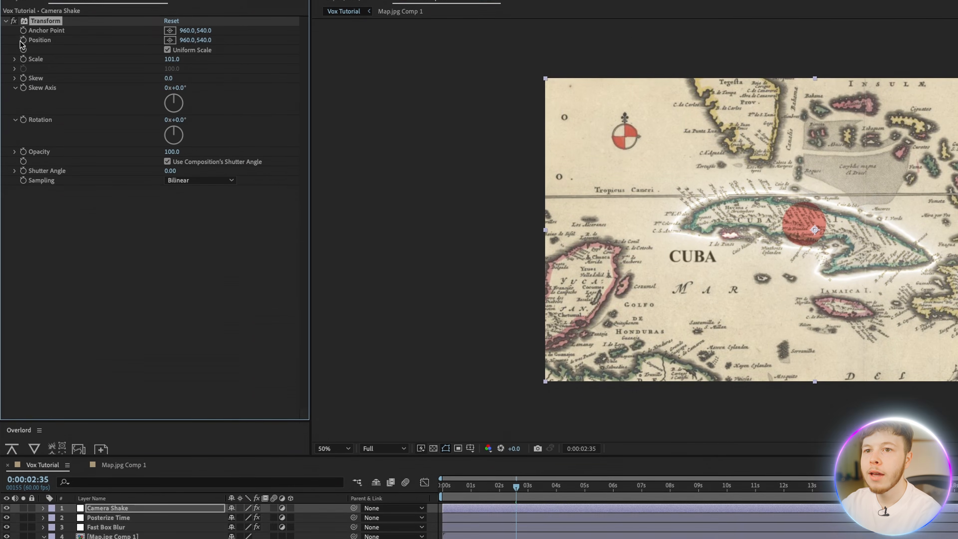
Give the Transform effect's Position the expression posterizeTime(6) followed by wiggle(200,2), and collapse the Camera Shake layer
{"action": "left_click", "coordinate": [23, 66], "text": "alt"}
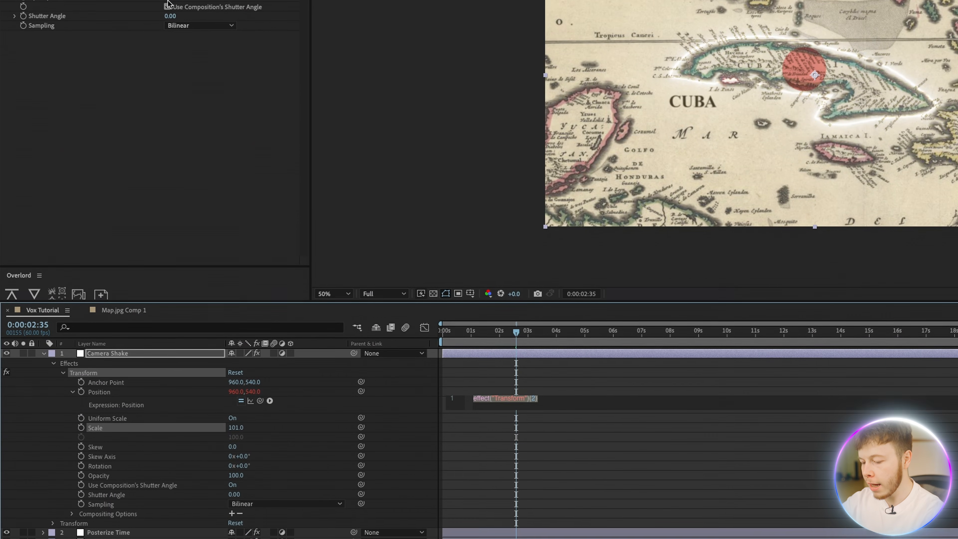
{"action": "type", "text": "post"}
{"action": "key", "text": "Return"}
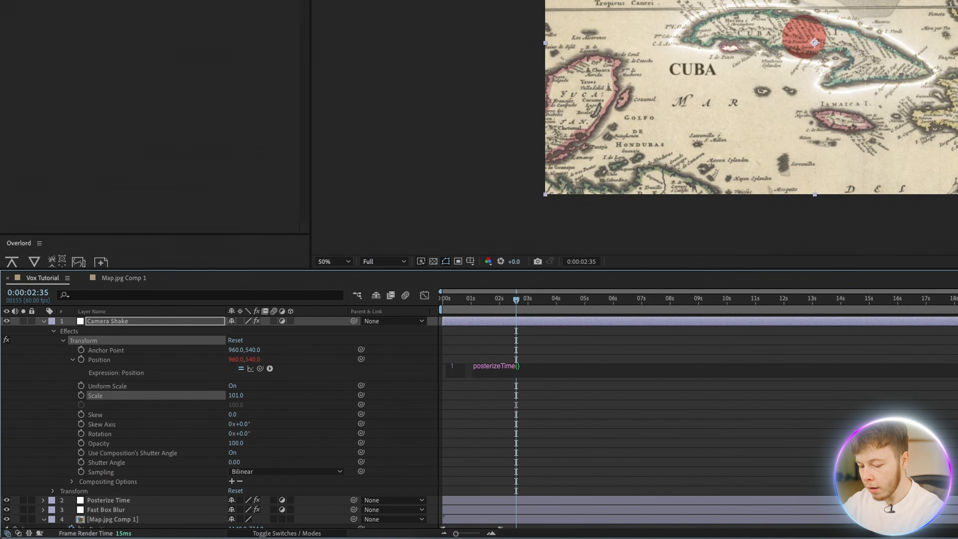
{"action": "type", "text": "wiggle"}
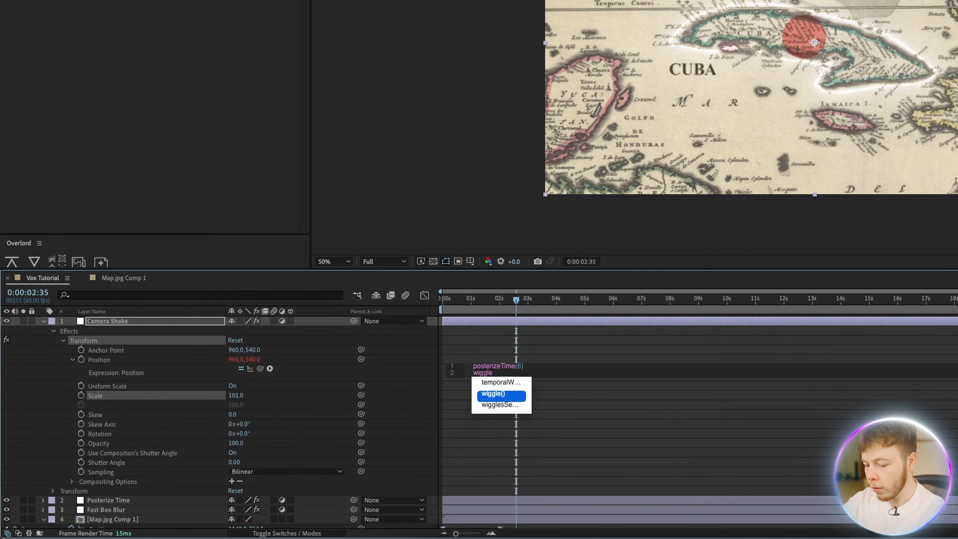
{"action": "type", "text": "(200,2"}
{"action": "left_click", "coordinate": [563, 409]}
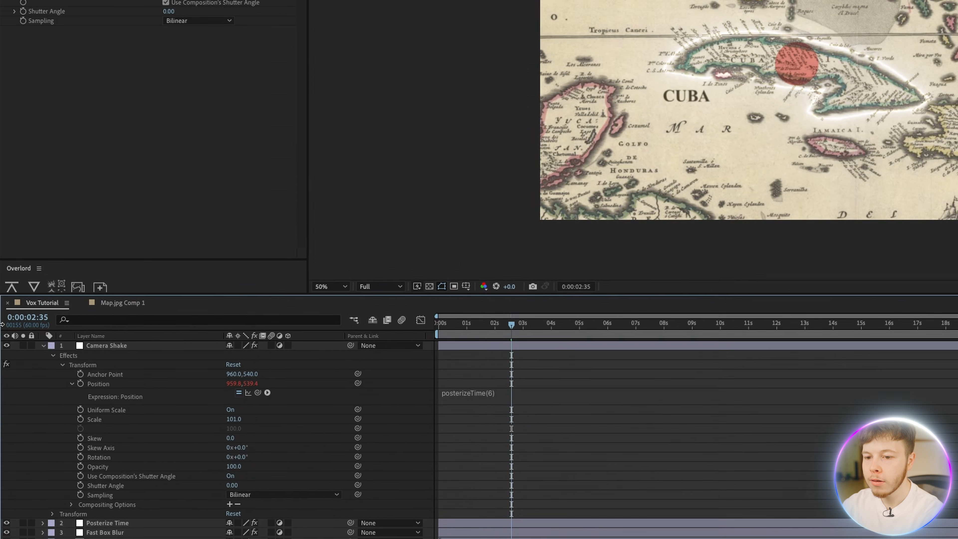
{"action": "left_click", "coordinate": [44, 321]}
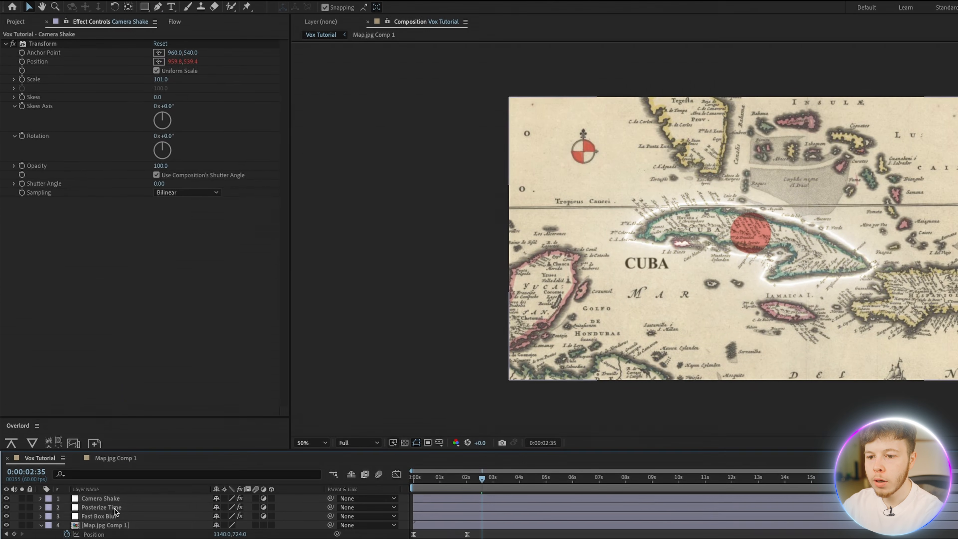
Set the Posterize Time effect's Frame Rate to 12
{"action": "left_click", "coordinate": [114, 508]}
{"action": "left_click", "coordinate": [162, 48]}
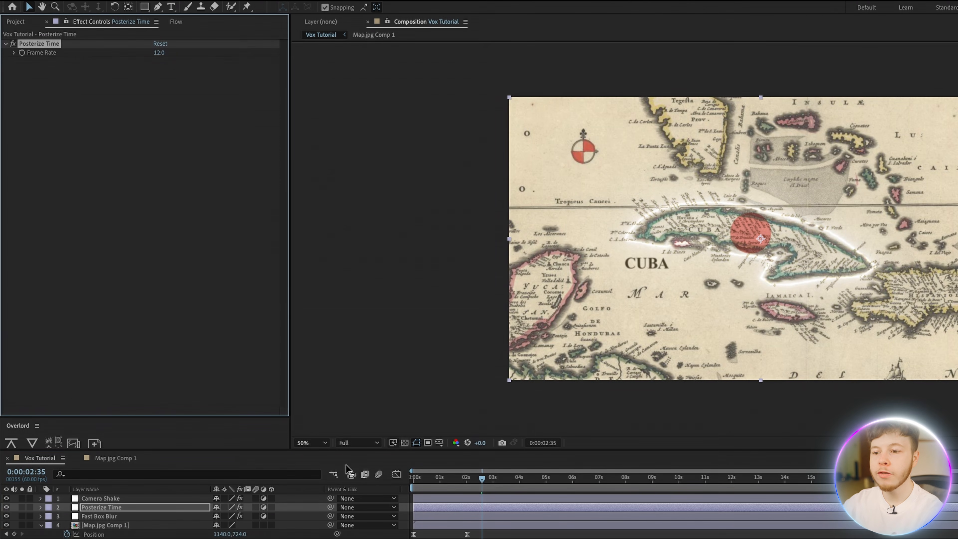
With Repeat Edge Pixels enabled on Fast Box Blur, keyframe Blur Radius at 0 at 0:00:00:12 and at 1 at 0:00:00:15
{"action": "left_click", "coordinate": [132, 518]}
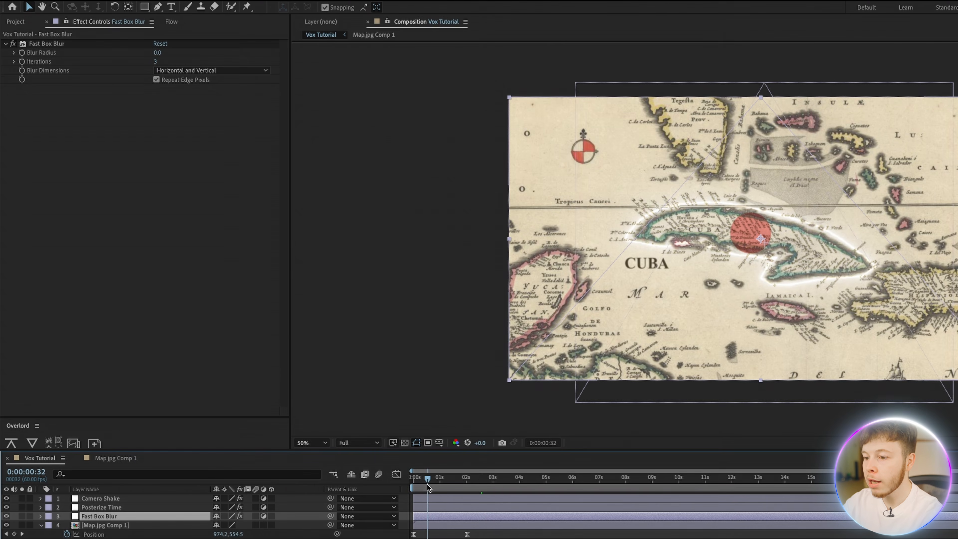
{"action": "left_click", "coordinate": [417, 486]}
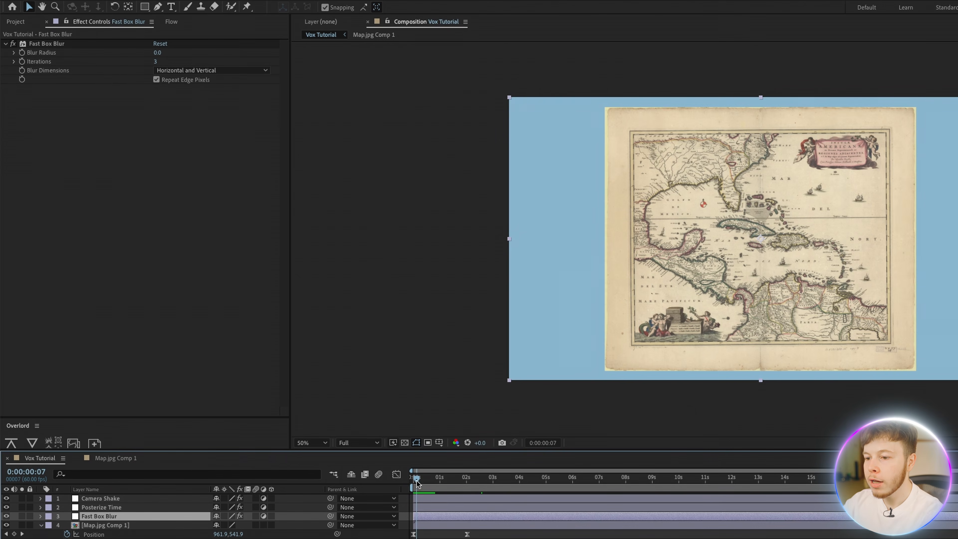
{"action": "left_click_drag", "start_coordinate": [417, 483], "coordinate": [420, 484]}
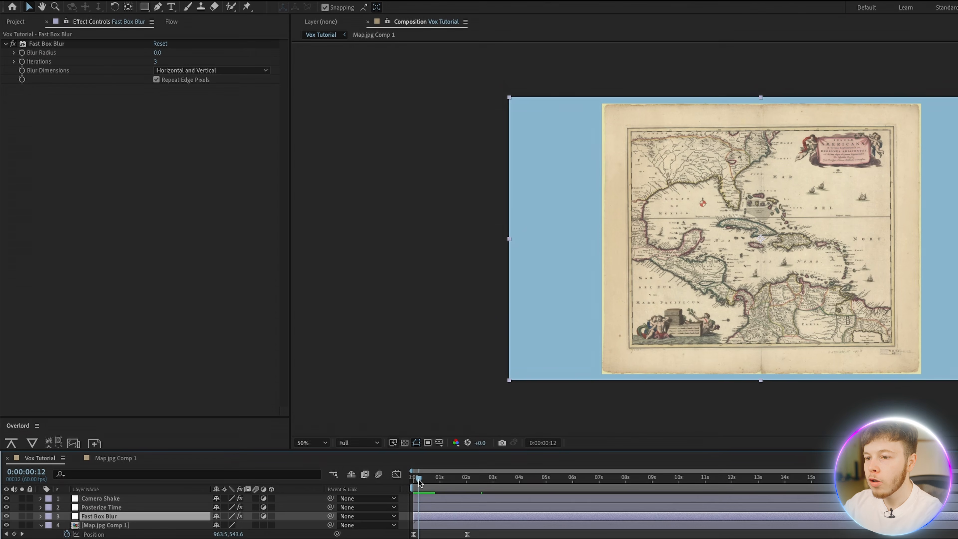
{"action": "left_click", "coordinate": [22, 53]}
{"action": "key", "text": "Page_Down"}
{"action": "key", "text": "Page_Down"}
{"action": "key", "text": "Page_Down"}
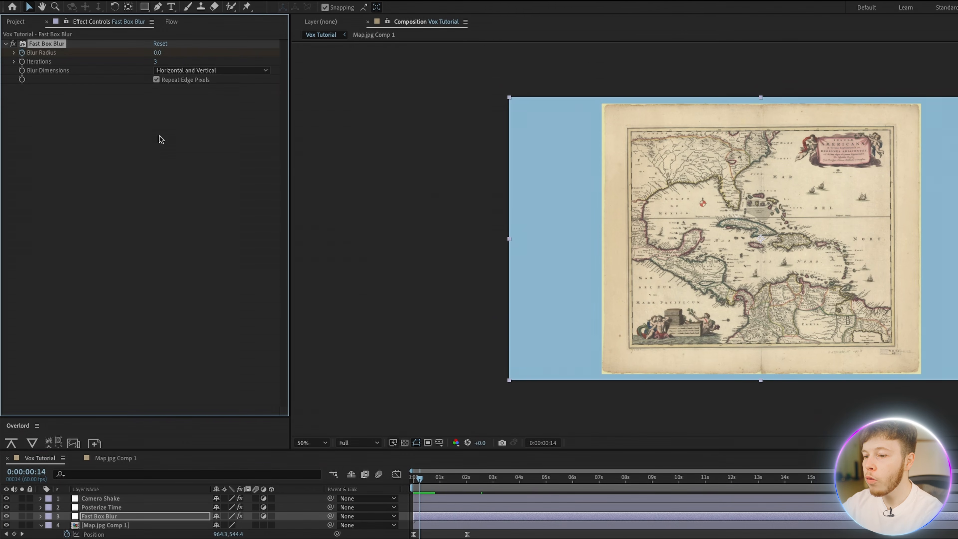
{"action": "left_click", "coordinate": [156, 53]}
{"action": "type", "text": "1"}
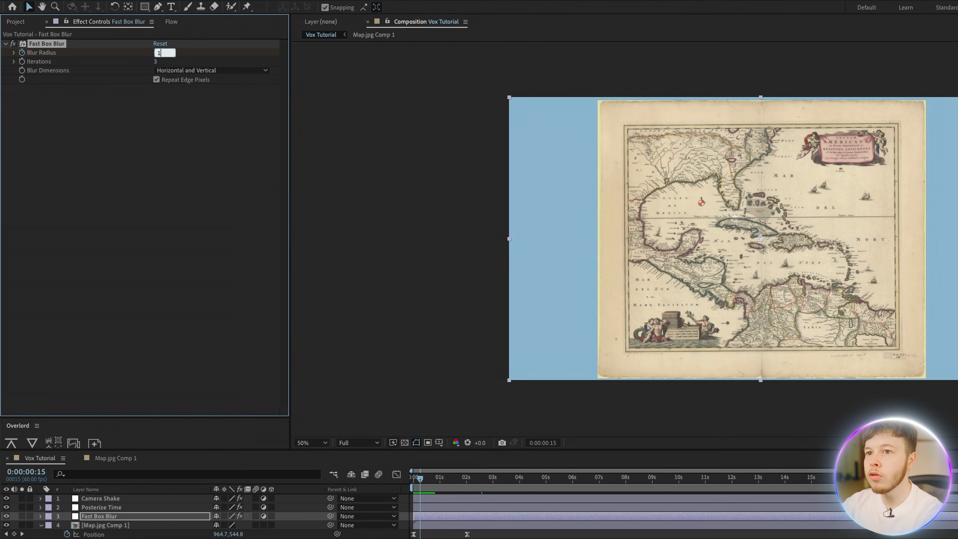
{"action": "key", "text": "Return"}
Keyframe the Blur Radius back to 0 a few frames after its first peak
{"action": "key", "text": "Page_Down"}
{"action": "key", "text": "Page_Down"}
{"action": "key", "text": "Page_Down"}
{"action": "key", "text": "Page_Down"}
{"action": "left_click", "coordinate": [155, 53]}
{"action": "type", "text": "0"}
{"action": "key", "text": "Return"}
Add a second blur pulse by keyframing Blur Radius at 3 and returning it to 0 at 0:00:00:28
{"action": "key", "text": "Page_Down"}
{"action": "key", "text": "Page_Down"}
{"action": "key", "text": "Page_Down"}
{"action": "key", "text": "Page_Down"}
{"action": "key", "text": "Page_Down"}
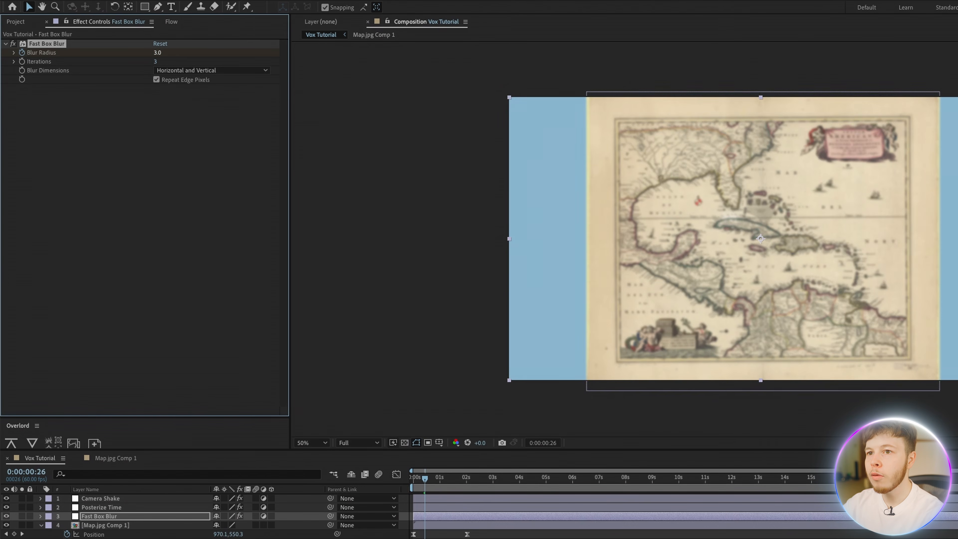
{"action": "type", "text": "0"}
{"action": "key", "text": "Return"}
Reveal the Blur Radius keyframes, space them further apart and shift them later into the map's zoom
{"action": "key", "text": "u"}
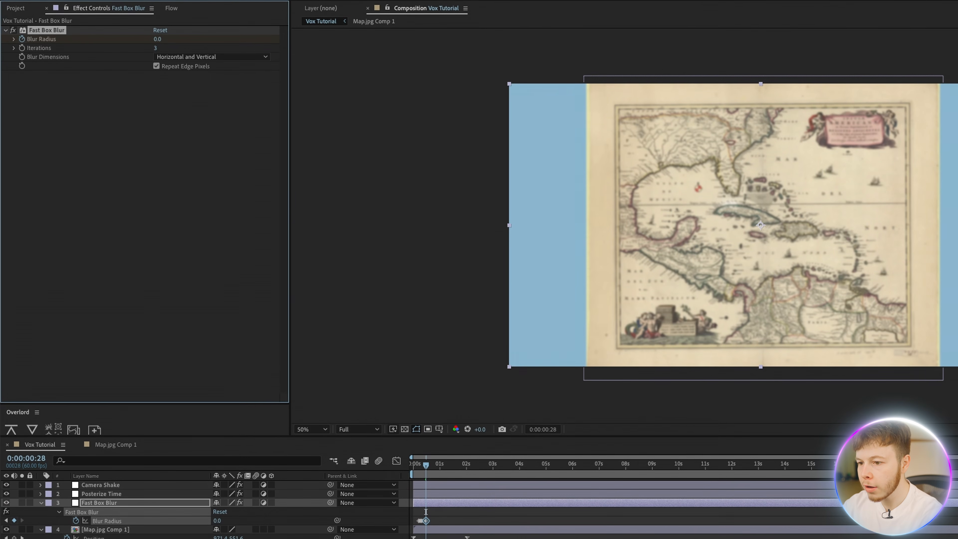
{"action": "left_click_drag", "start_coordinate": [957, 460], "coordinate": [684, 460]}
{"action": "left_click_drag", "start_coordinate": [463, 508], "coordinate": [423, 523]}
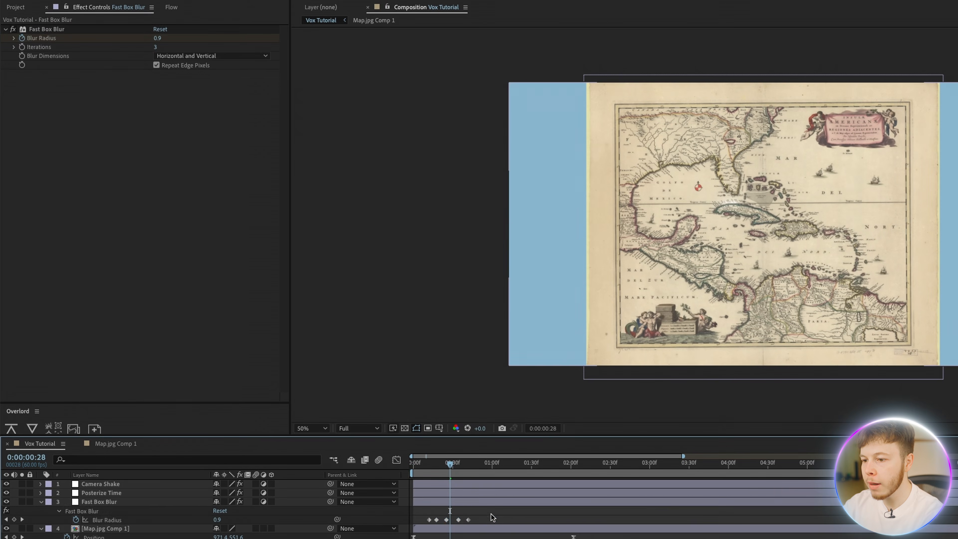
{"action": "left_click_drag", "start_coordinate": [468, 521], "coordinate": [514, 523]}
{"action": "left_click", "coordinate": [442, 471]}
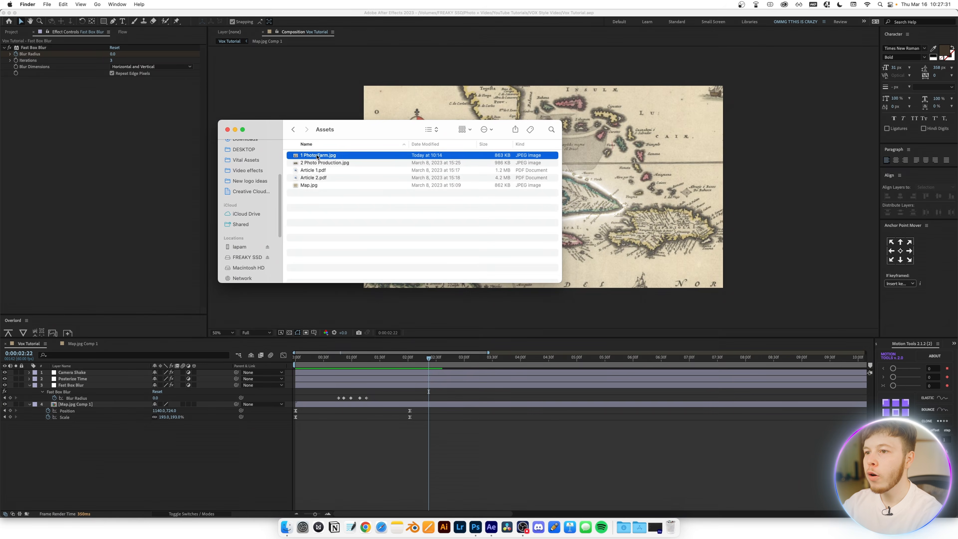
Pre-compose 1 Photo Farm.jpg from the Assets folder, placed between the Fast Box Blur and map layers, and open its composition
{"action": "left_click_drag", "start_coordinate": [316, 157], "coordinate": [67, 375]}
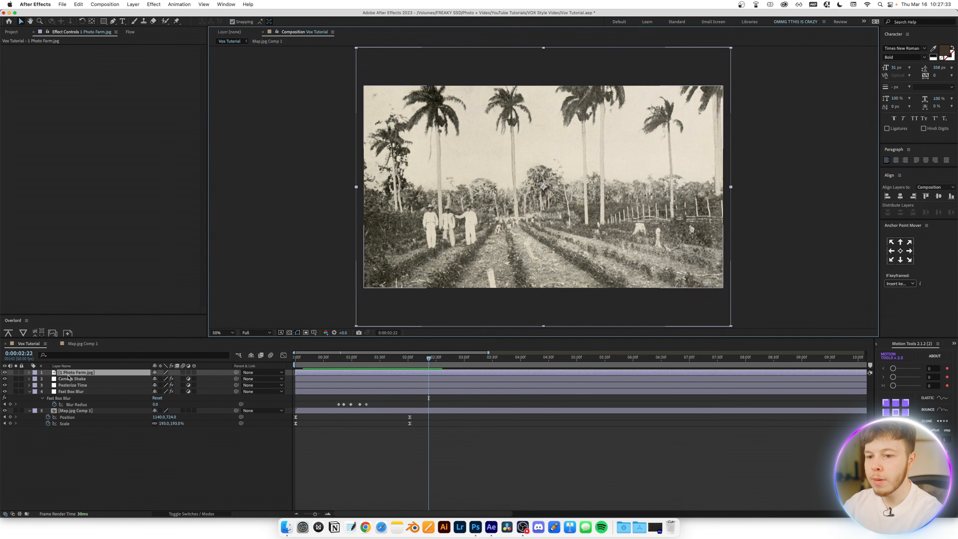
{"action": "key", "text": "super+shift+c"}
{"action": "key", "text": "Return"}
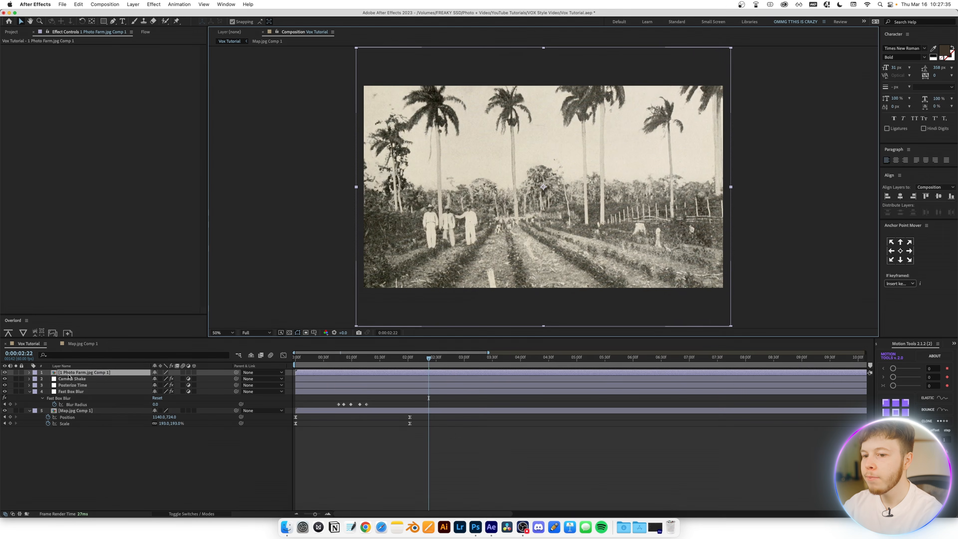
{"action": "left_click_drag", "start_coordinate": [69, 375], "coordinate": [72, 405]}
{"action": "double_click", "coordinate": [72, 404]}
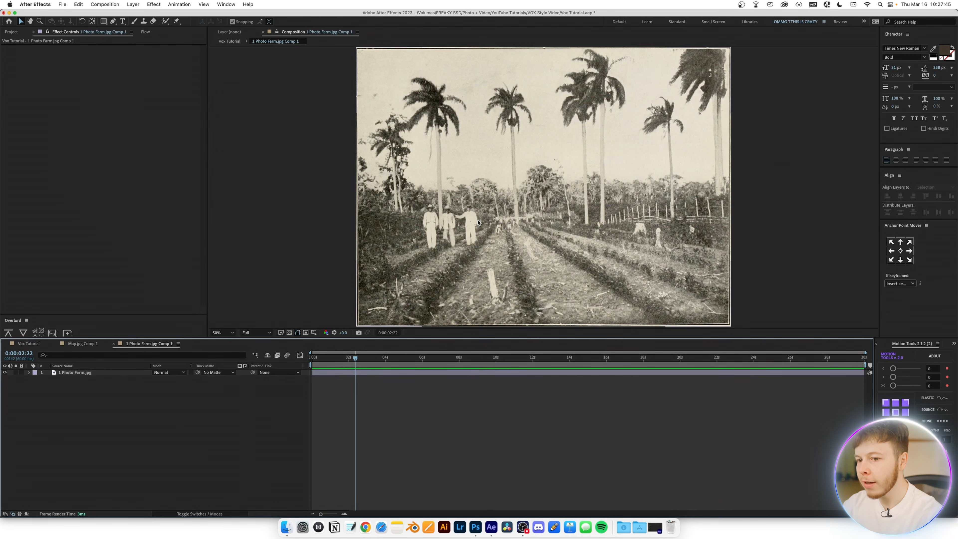
Switch to Photoshop, duplicate the farm photo's background layer and isolate the three men on their own layer with the Polygonal Lasso
{"action": "key", "text": "super+Tab"}
{"action": "key", "text": "super+Tab"}
{"action": "key", "text": "super+Tab"}
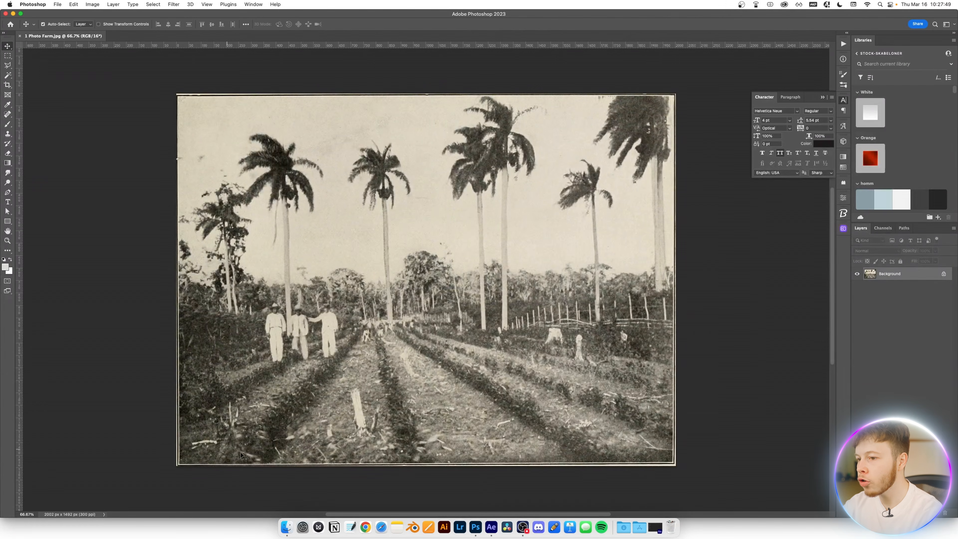
{"action": "mouse_move", "coordinate": [324, 302]}
{"action": "left_mouse_down"}
{"action": "mouse_move", "coordinate": [395, 267]}
{"action": "mouse_move", "coordinate": [327, 300]}
{"action": "left_mouse_up"}
{"action": "scroll", "coordinate": [295, 311], "scroll_direction": "up", "scroll_amount": 10}
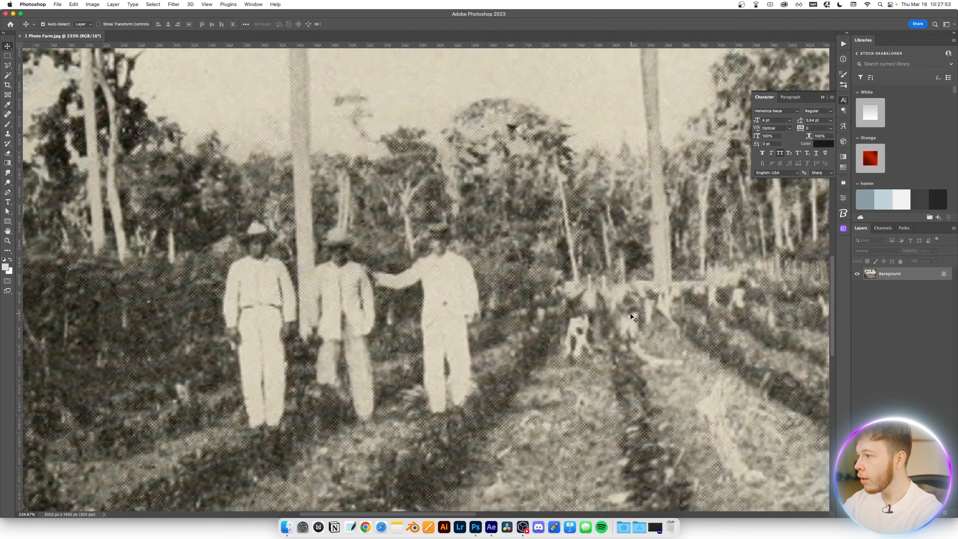
{"action": "key", "text": "super+j"}
{"action": "key", "text": "l"}
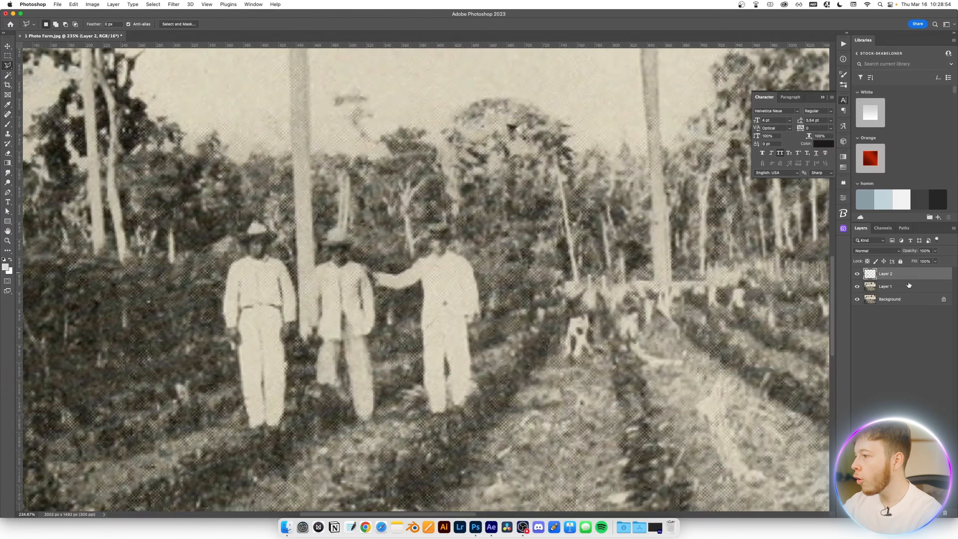
Check the cut-out men against transparency, load their outline as a selection, hide the cut-out layer and target Layer 1
{"action": "left_click", "coordinate": [856, 299]}
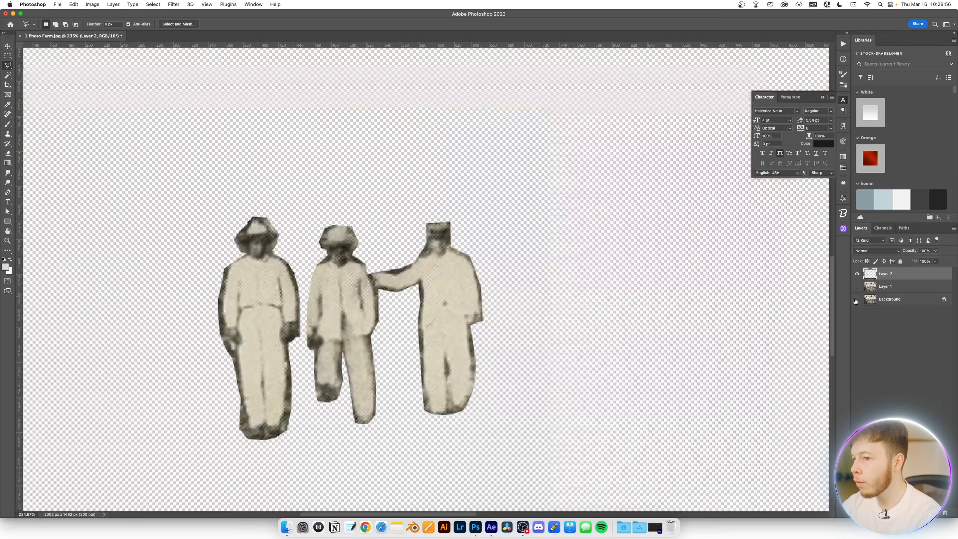
{"action": "left_click", "coordinate": [857, 297]}
{"action": "left_click", "coordinate": [871, 279], "text": "super"}
{"action": "left_click", "coordinate": [864, 285]}
{"action": "left_click", "coordinate": [858, 275]}
Remove the men from Layer 1 with Content-Aware Fill output to a new layer, and make the cut-out layer visible again
{"action": "right_click", "coordinate": [434, 287]}
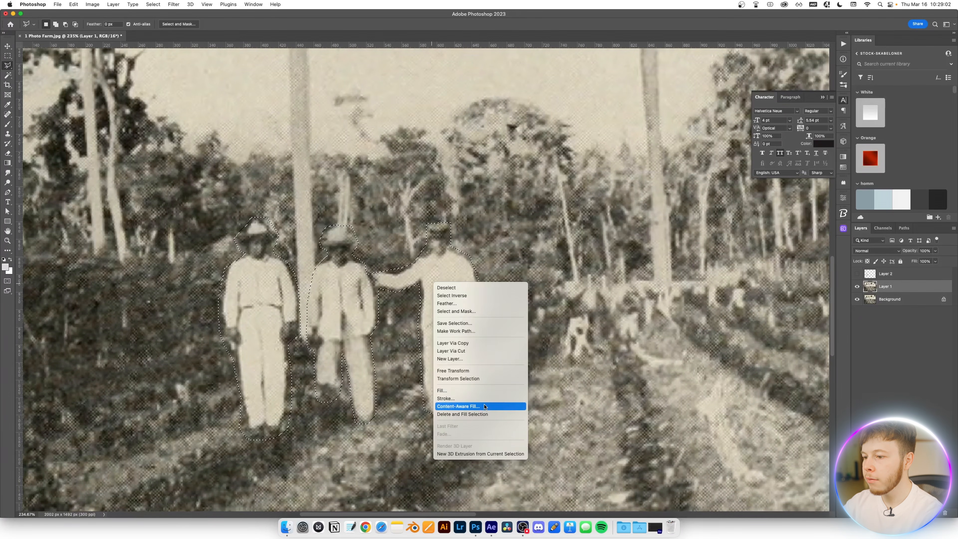
{"action": "left_click", "coordinate": [484, 405]}
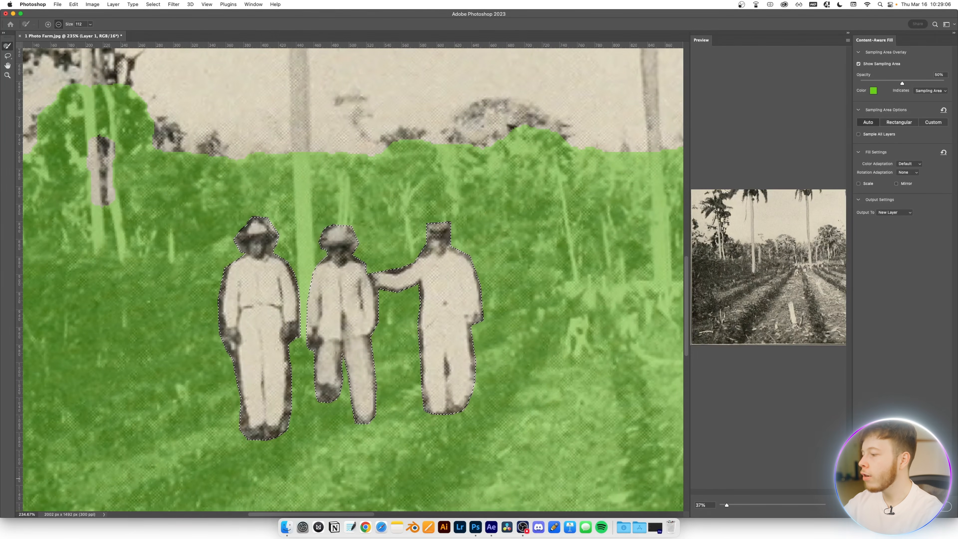
{"action": "left_click", "coordinate": [946, 510]}
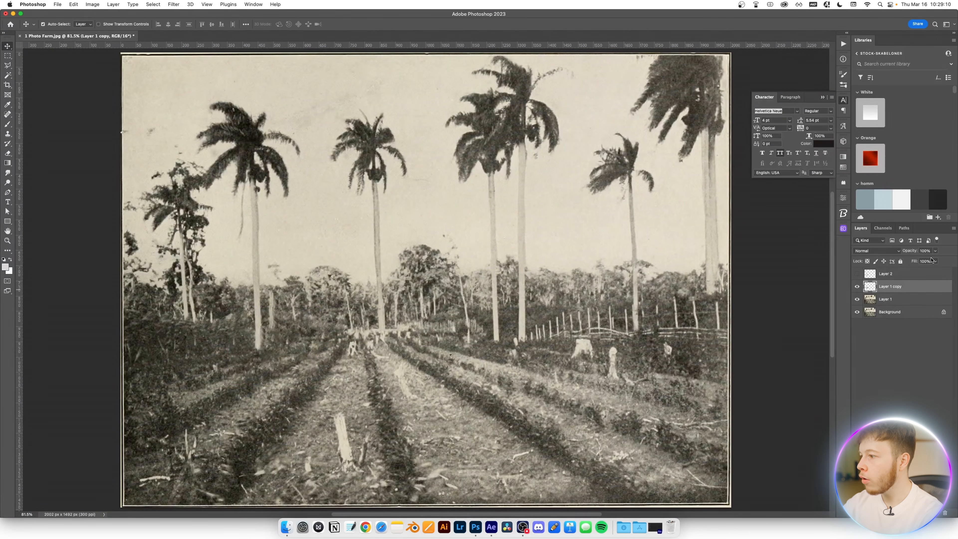
{"action": "left_click", "coordinate": [856, 274]}
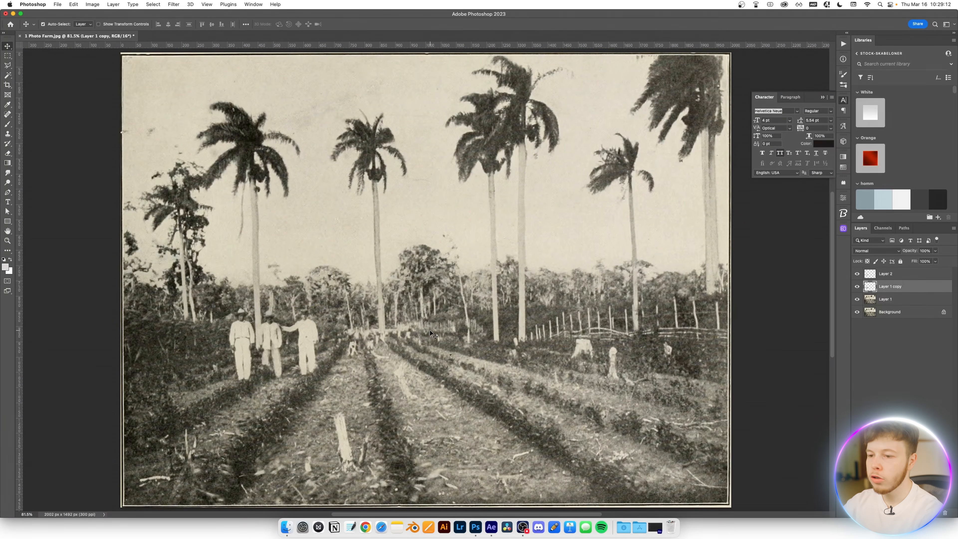
Switch back to After Effects and import 1 Photo Farm.psd from Assets as a composition with merged layer styles, replacing the JPG layer
{"action": "key", "text": "super"}
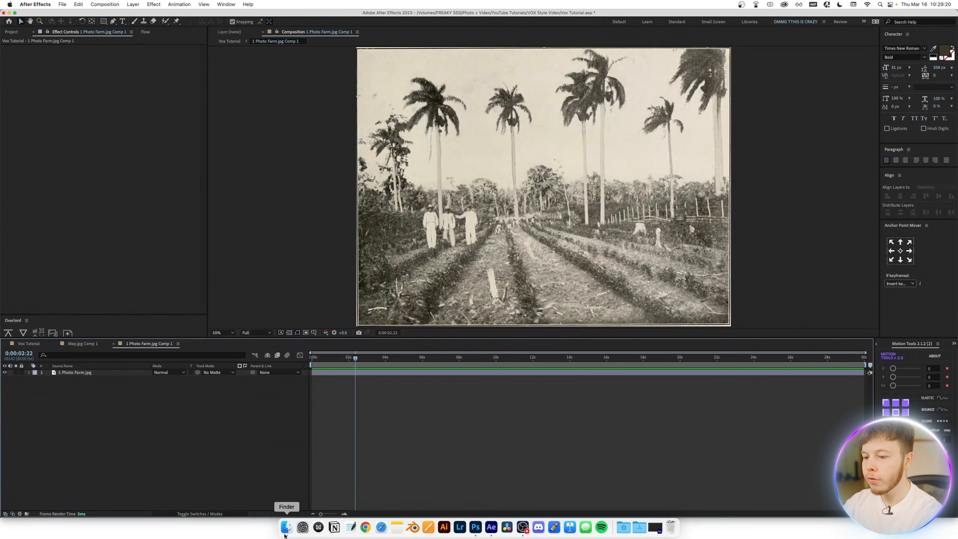
{"action": "left_click", "coordinate": [287, 528]}
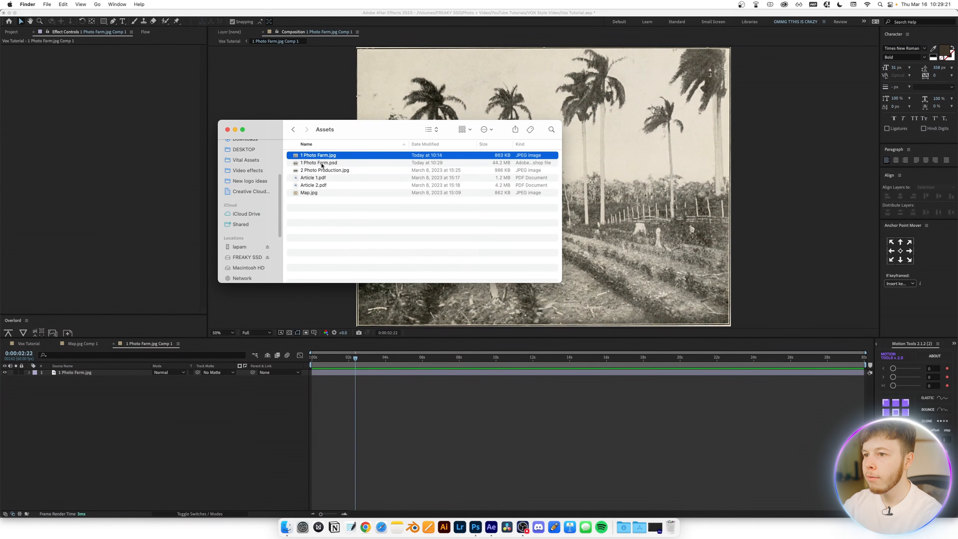
{"action": "left_click_drag", "start_coordinate": [281, 218], "coordinate": [133, 428]}
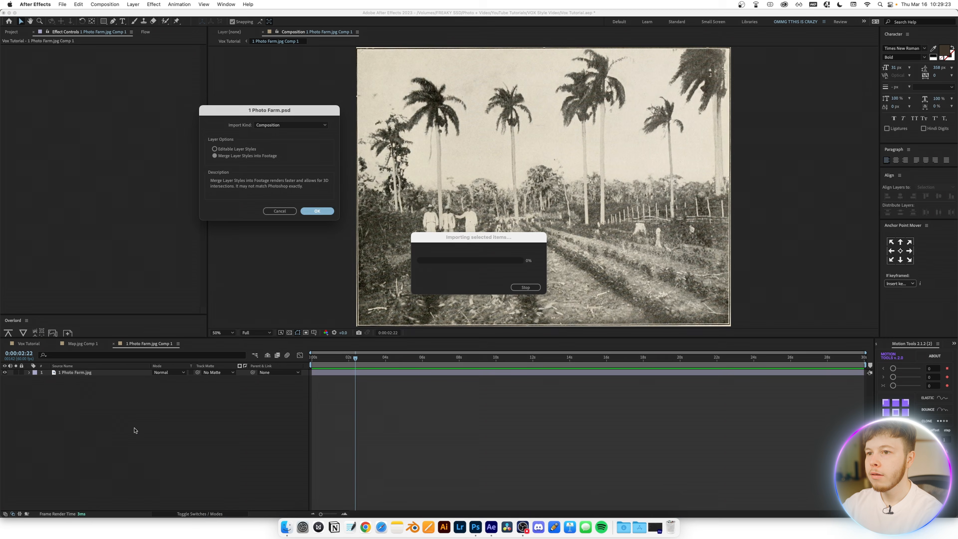
{"action": "key", "text": "Return"}
{"action": "left_click", "coordinate": [89, 381]}
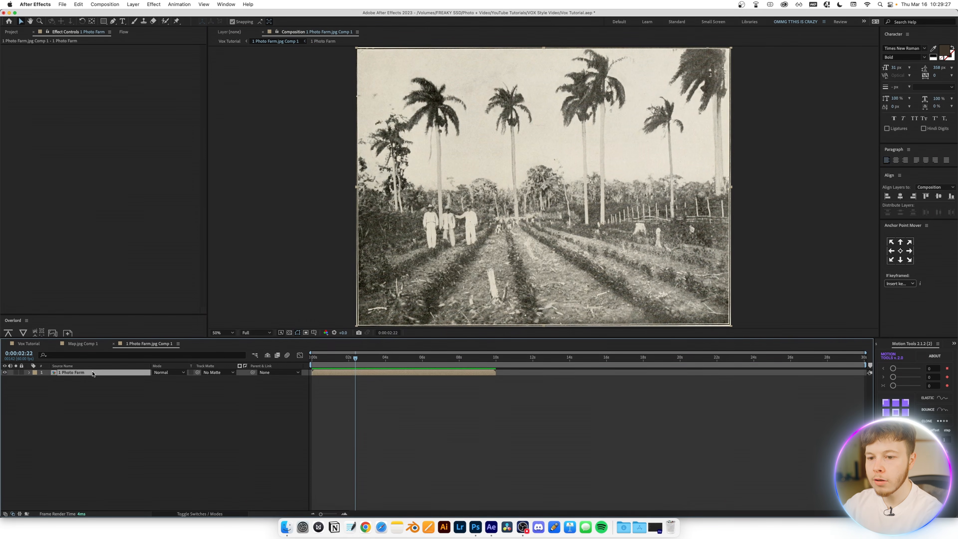
Copy the PSD layers out of the nested 1 Photo Farm composition into 1 Photo Farm.jpg Comp 1 and delete the nested composition layer
{"action": "double_click", "coordinate": [75, 373]}
{"action": "left_click", "coordinate": [173, 344]}
{"action": "left_click", "coordinate": [96, 438]}
{"action": "key", "text": "super+v"}
{"action": "left_click", "coordinate": [64, 398]}
{"action": "key", "text": "Delete"}
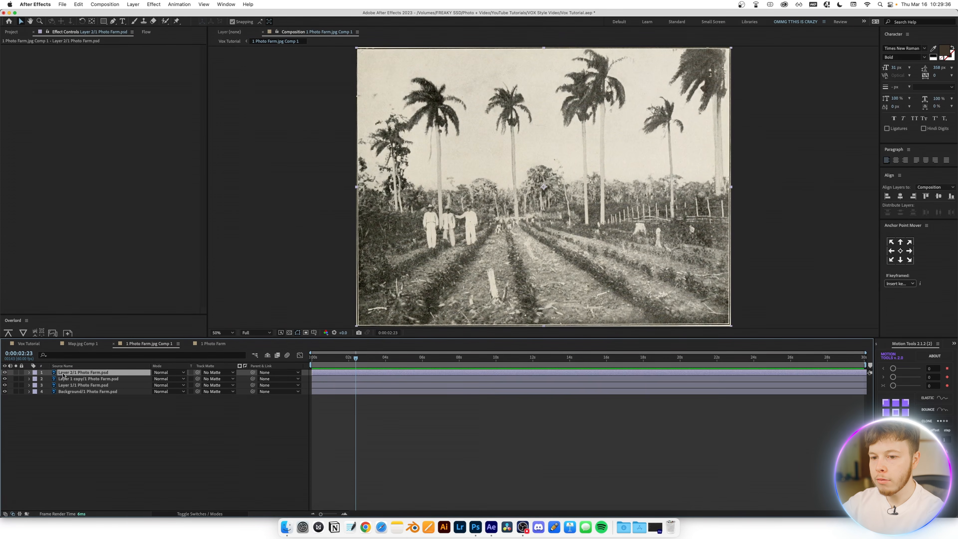
Rename the top three PSD layers People, Fill and Background
{"action": "key", "text": "Return"}
{"action": "type", "text": "People"}
{"action": "key", "text": "Return"}
{"action": "key", "text": "super+Down"}
{"action": "key", "text": "Return"}
{"action": "type", "text": "Fill"}
{"action": "key", "text": "Return"}
{"action": "key", "text": "super+Down"}
{"action": "key", "text": "Return"}
{"action": "type", "text": "Backgrou"}
{"action": "type", "text": "nd"}
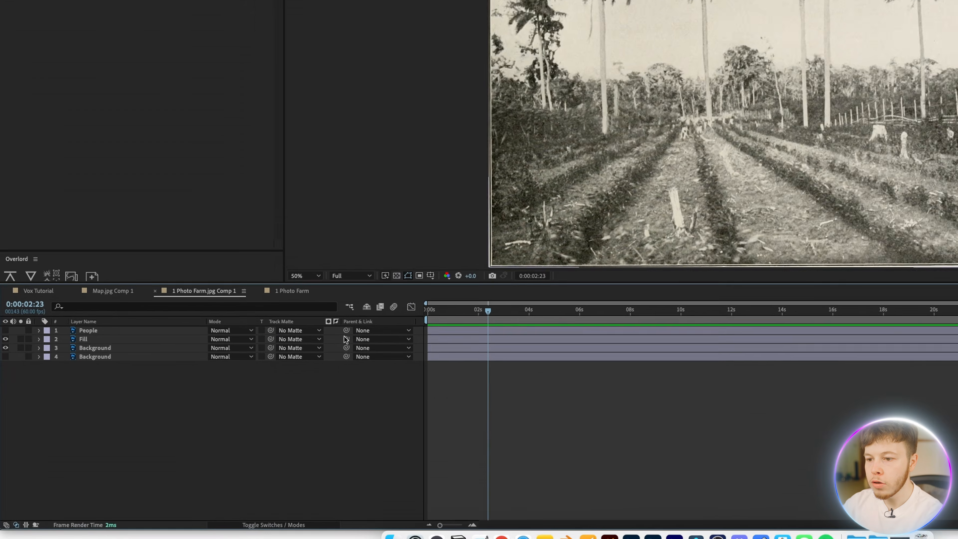
Parent the Fill layer to the Background layer directly below it and test the link by shifting that layer's Position
{"action": "left_click_drag", "start_coordinate": [253, 379], "coordinate": [72, 384]}
{"action": "left_click_drag", "start_coordinate": [123, 317], "coordinate": [115, 315]}
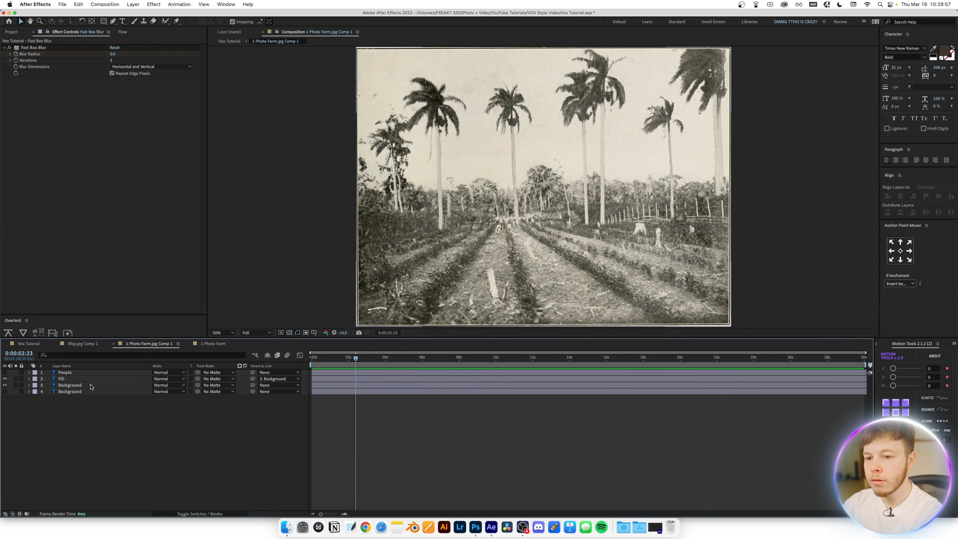
{"action": "left_click", "coordinate": [161, 320]}
{"action": "key", "text": "p"}
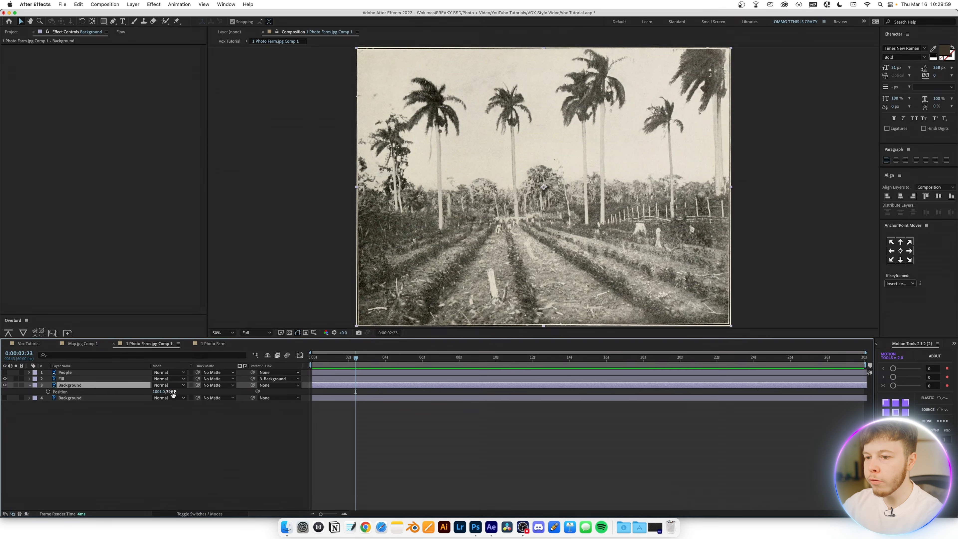
{"action": "left_click_drag", "start_coordinate": [173, 393], "coordinate": [181, 392]}
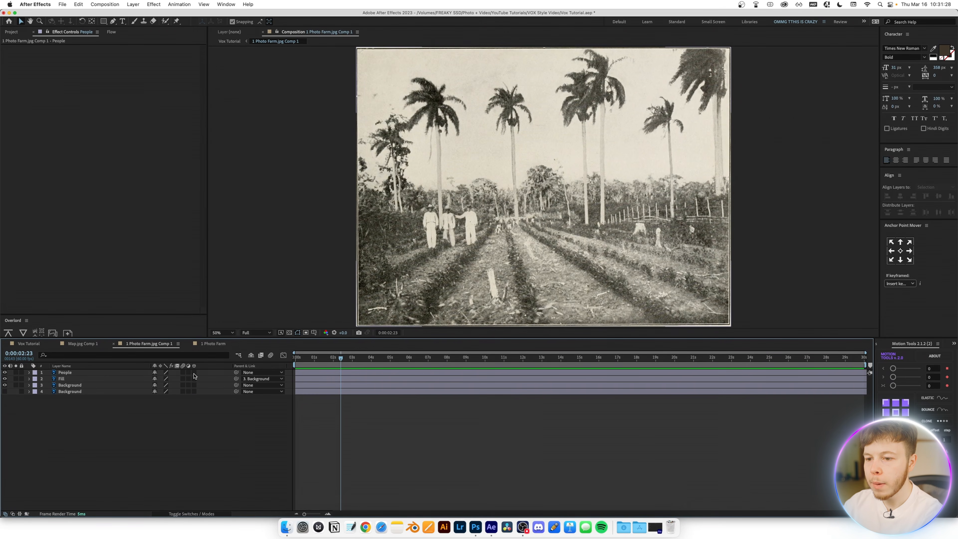
Make the People, Fill and upper Background layers 3D
{"action": "left_click", "coordinate": [194, 373]}
{"action": "left_click", "coordinate": [194, 380]}
{"action": "left_click", "coordinate": [195, 385]}
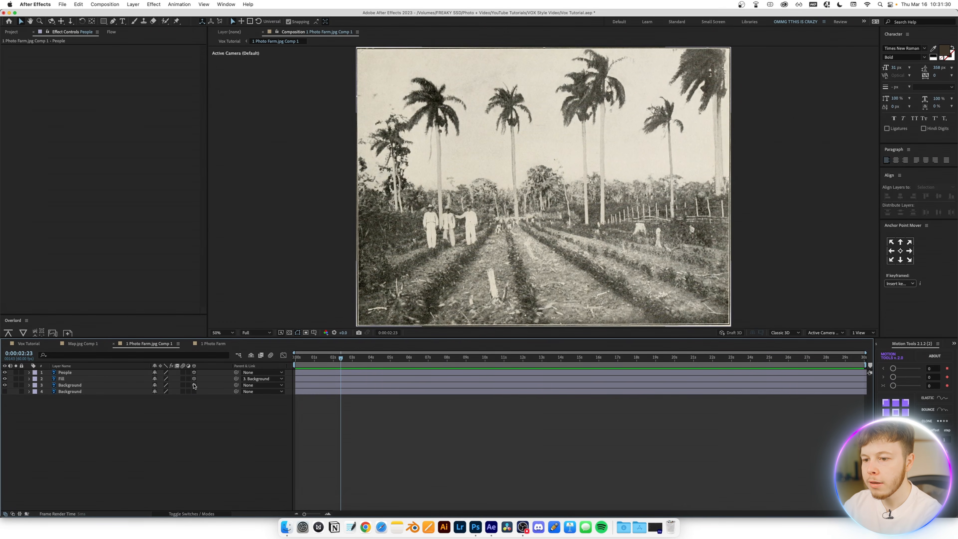
Keyframe the People layer's Position at the start and set it to 1064, 746, -144 at 0:00:03:01
{"action": "left_click", "coordinate": [74, 386]}
{"action": "left_click", "coordinate": [70, 374]}
{"action": "key", "text": "p"}
{"action": "key", "text": "Home"}
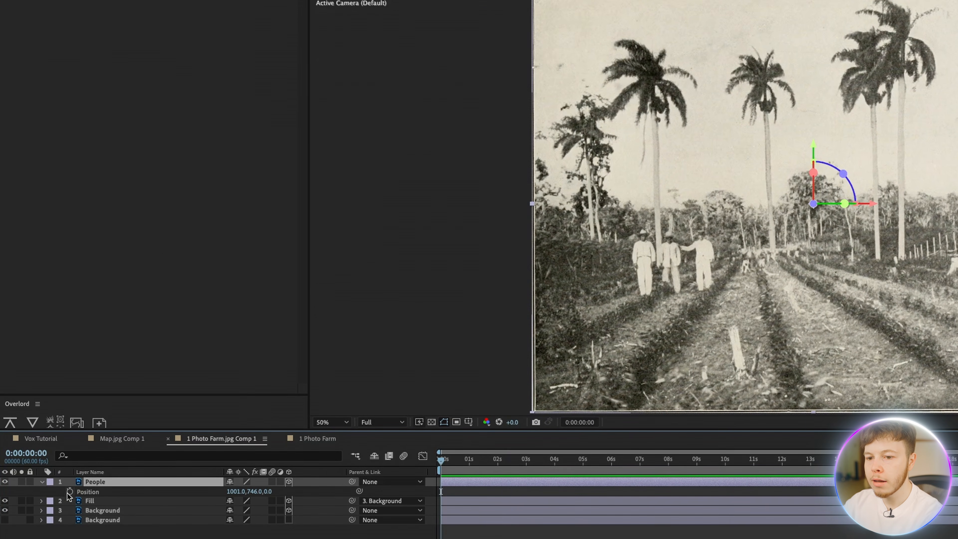
{"action": "left_click", "coordinate": [69, 491]}
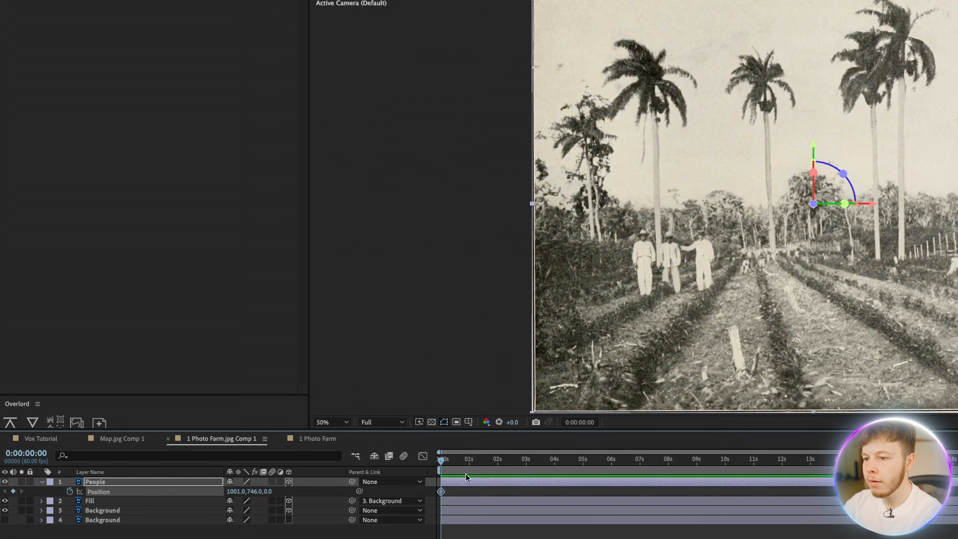
{"action": "left_click_drag", "start_coordinate": [524, 462], "coordinate": [527, 464]}
{"action": "mouse_move", "coordinate": [269, 493]}
{"action": "left_mouse_down"}
{"action": "mouse_move", "coordinate": [243, 491]}
{"action": "mouse_move", "coordinate": [263, 491]}
{"action": "left_mouse_up"}
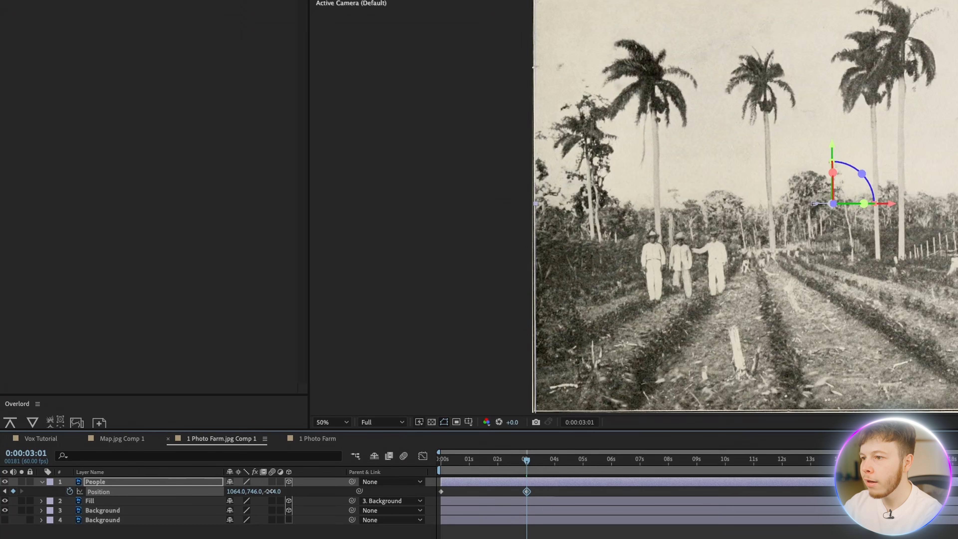
Keyframe the upper Background layer's Position at the start and set it to 968, 746, 169 at 0:00:03:01
{"action": "left_click", "coordinate": [99, 511]}
{"action": "key", "text": "p"}
{"action": "mouse_move", "coordinate": [525, 461]}
{"action": "left_mouse_down"}
{"action": "mouse_move", "coordinate": [439, 463]}
{"action": "mouse_move", "coordinate": [522, 465]}
{"action": "left_mouse_up"}
{"action": "left_click", "coordinate": [70, 521]}
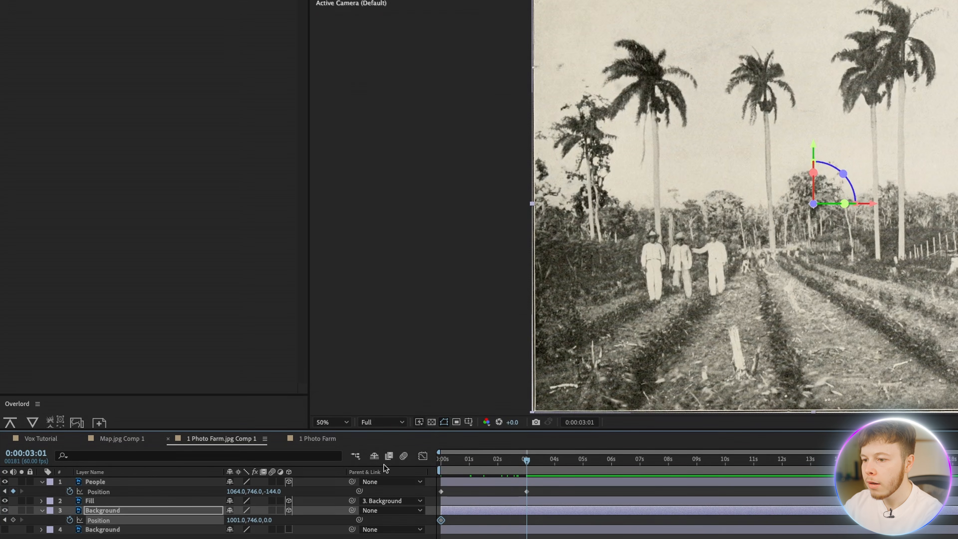
{"action": "left_click_drag", "start_coordinate": [263, 521], "coordinate": [216, 521]}
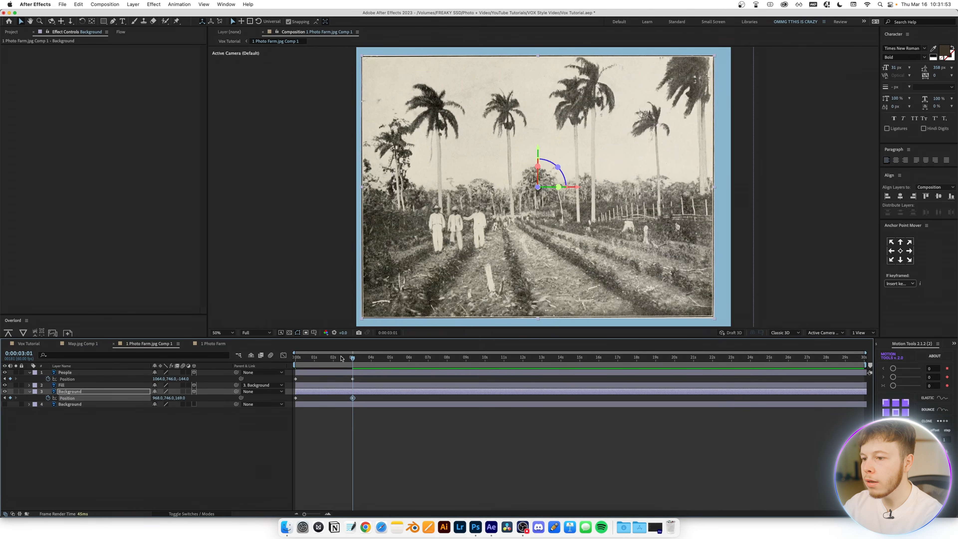
{"action": "left_click_drag", "start_coordinate": [341, 358], "coordinate": [305, 361]}
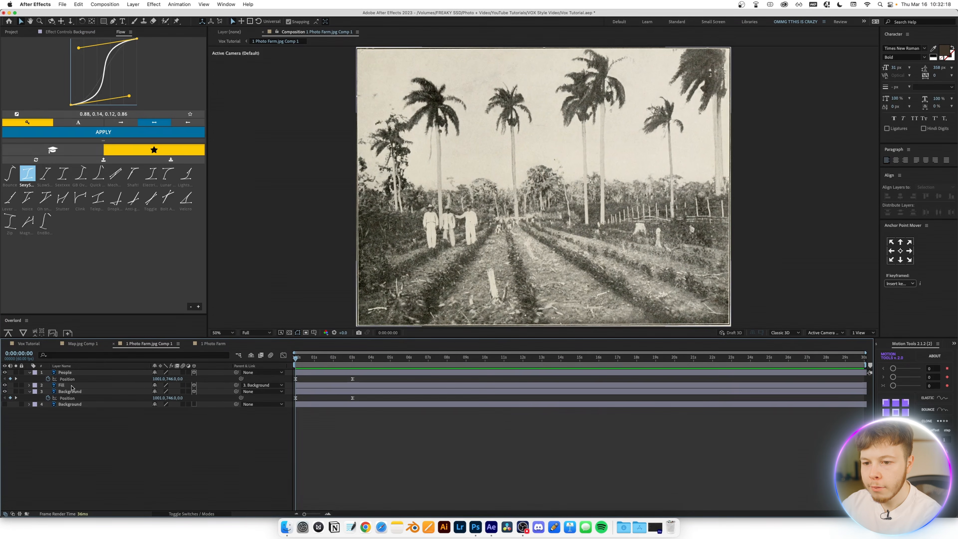
Add an adjustment layer between the People and Fill layers and apply Fast Box Blur to it
{"action": "left_click", "coordinate": [71, 386]}
{"action": "key", "text": "super+alt+y"}
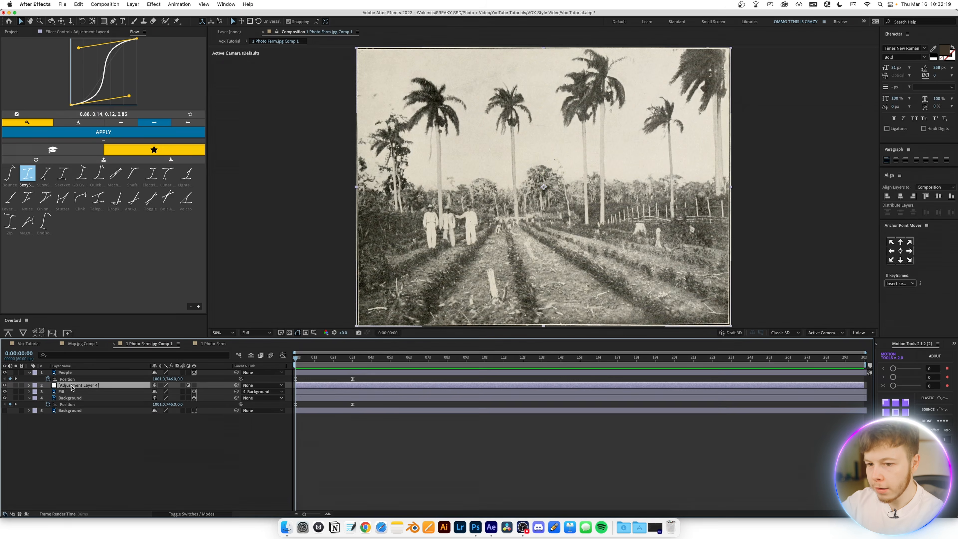
{"action": "key", "text": "ctrl+space"}
{"action": "type", "text": "as"}
{"action": "key", "text": "BackSpace"}
{"action": "key", "text": "BackSpace"}
{"action": "type", "text": "fast"}
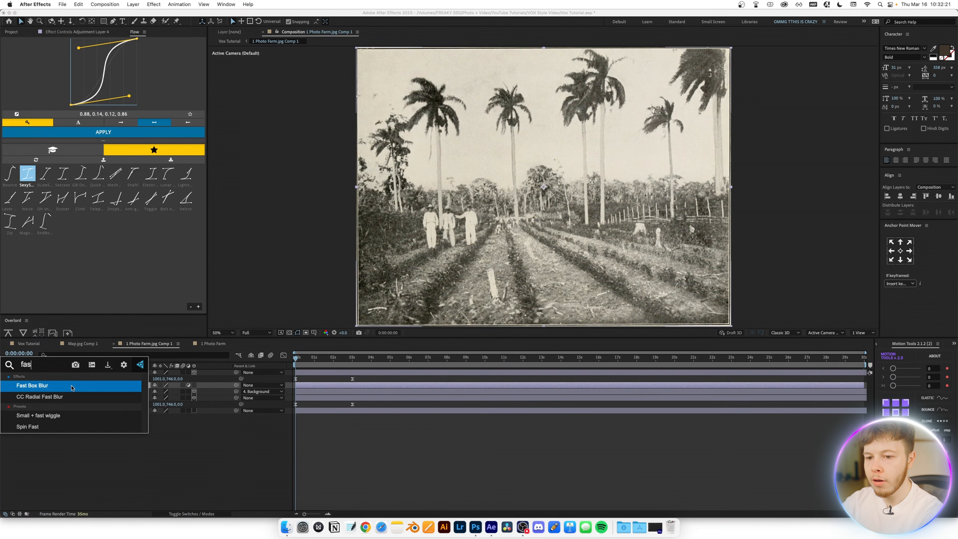
{"action": "key", "text": "Return"}
{"action": "left_click", "coordinate": [99, 387]}
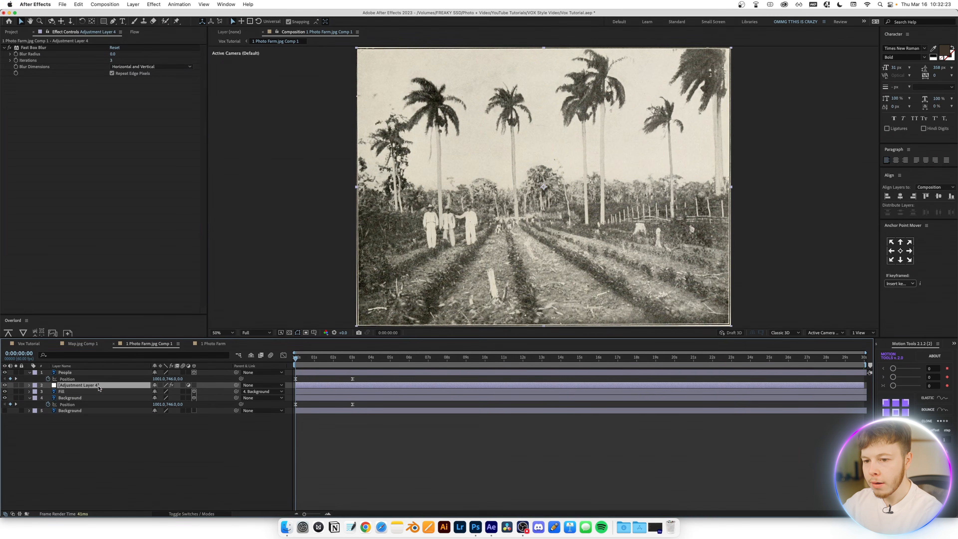
Keyframe the adjustment layer's Blur Radius from 0 at the start to 1 at the second Position keyframe, and reveal its keyframes
{"action": "left_click", "coordinate": [16, 55]}
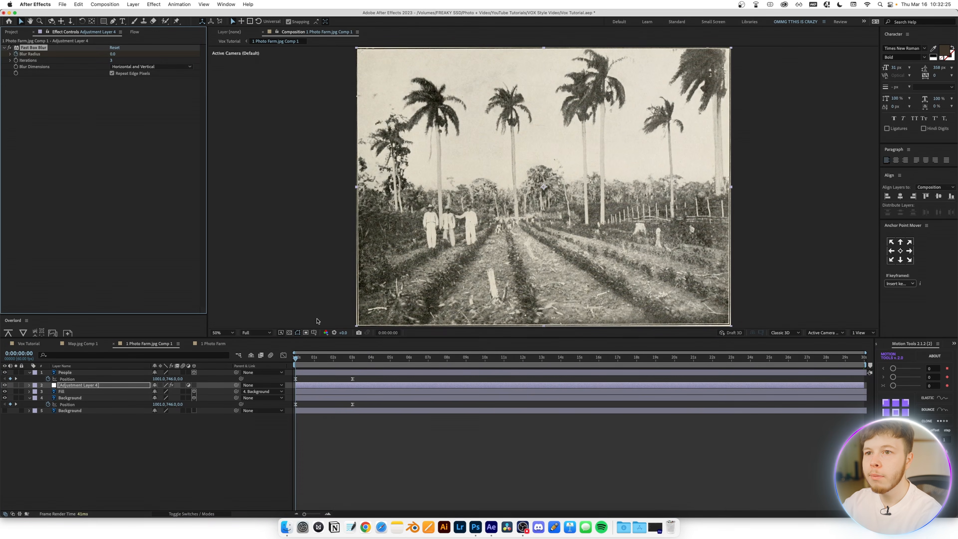
{"action": "key", "text": "k"}
{"action": "left_click_drag", "start_coordinate": [114, 56], "coordinate": [121, 51]}
{"action": "left_click_drag", "start_coordinate": [327, 360], "coordinate": [167, 376]}
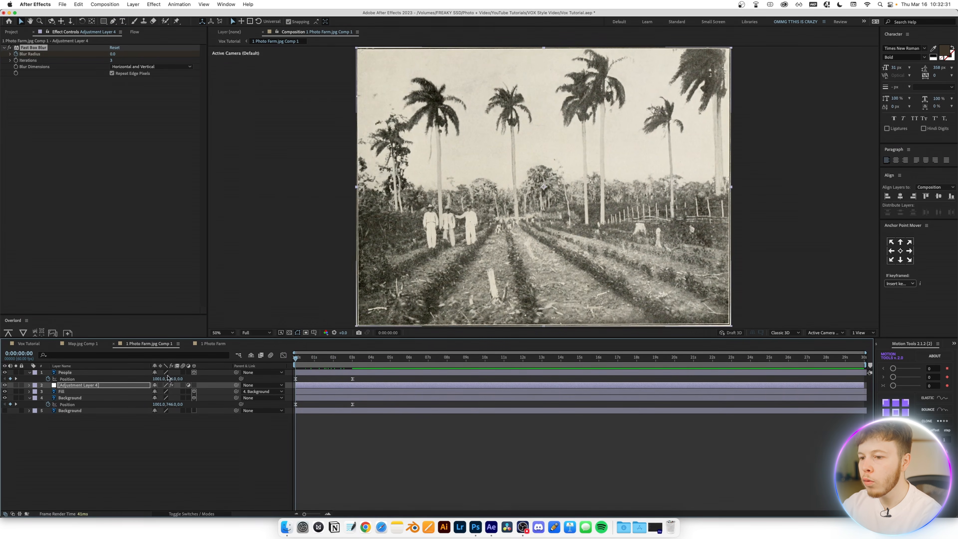
{"action": "key", "text": "u"}
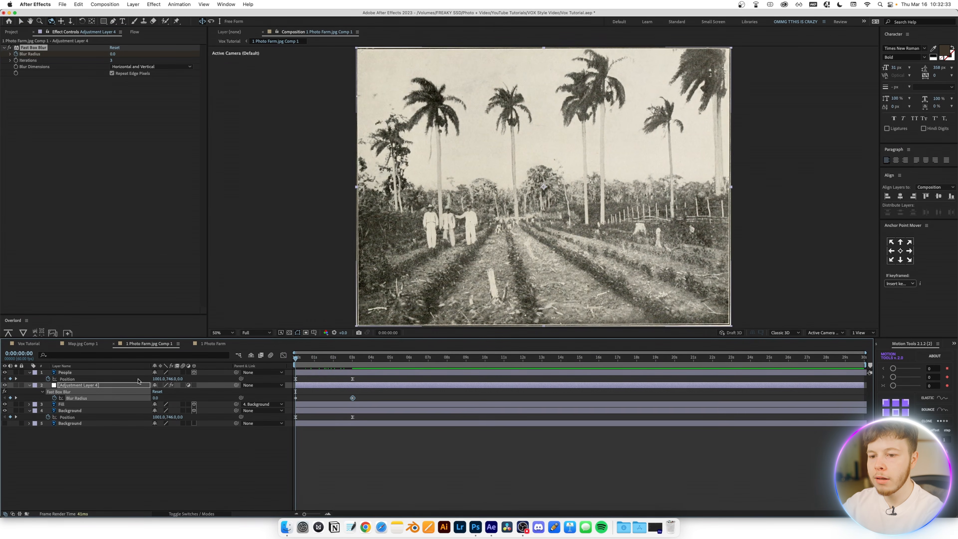
Add Curves to the adjustment layer, keyframe a shadow adjustment from the start to the second blur keyframe, and preview it
{"action": "key", "text": "alt+space"}
{"action": "type", "text": "cur"}
{"action": "key", "text": "Return"}
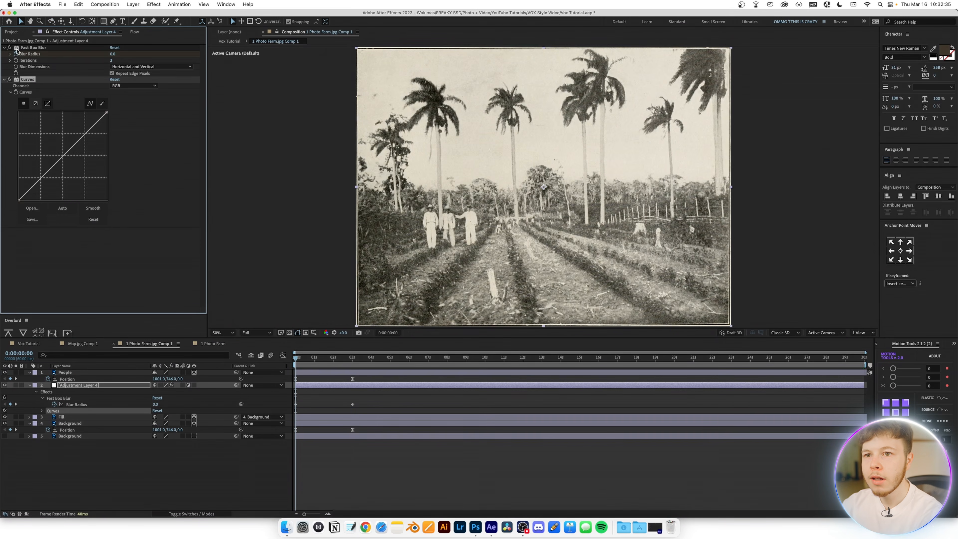
{"action": "key", "text": "k"}
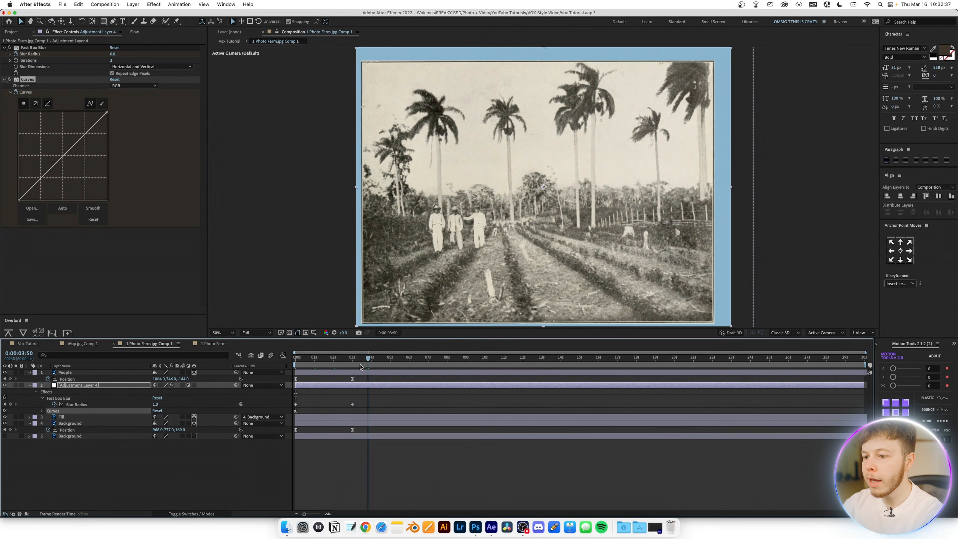
{"action": "left_click_drag", "start_coordinate": [44, 183], "coordinate": [41, 181]}
{"action": "left_click_drag", "start_coordinate": [320, 359], "coordinate": [294, 359]}
{"action": "key", "text": "space"}
{"action": "key", "text": "space"}
Ease the adjustment layer's Blur Radius and Curves keyframes with the Flow curve 0.88, 0.14, 0.12, 0.86
{"action": "key", "text": "u"}
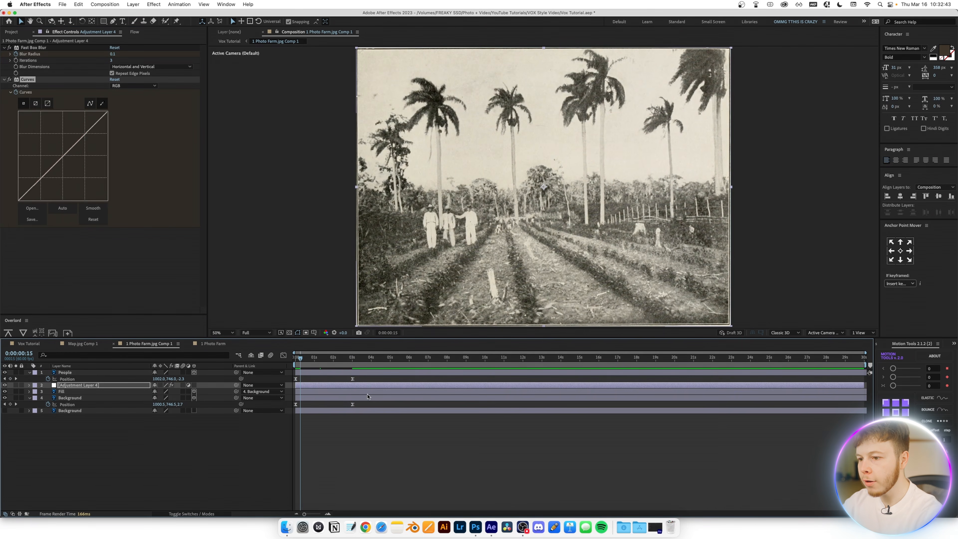
{"action": "key", "text": "u"}
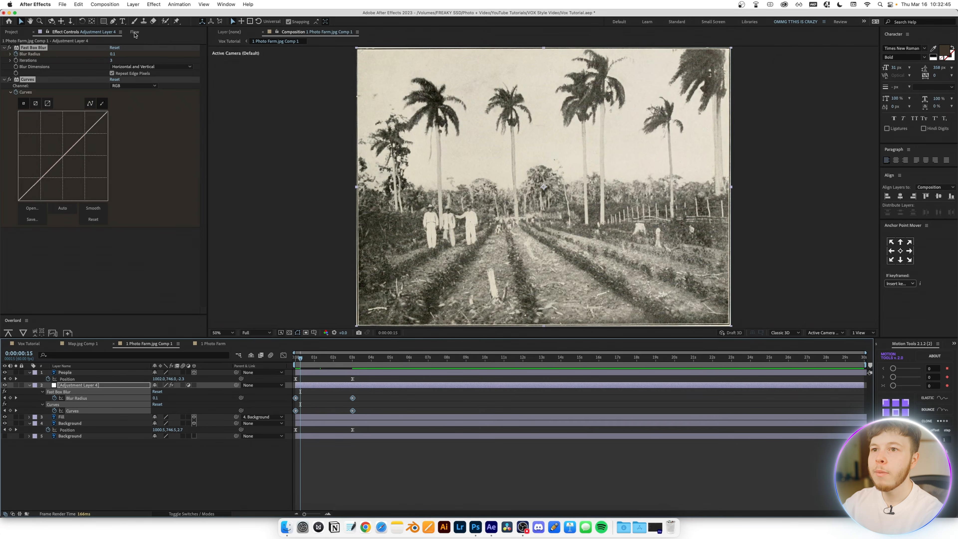
{"action": "left_click", "coordinate": [134, 32]}
{"action": "left_click", "coordinate": [76, 133]}
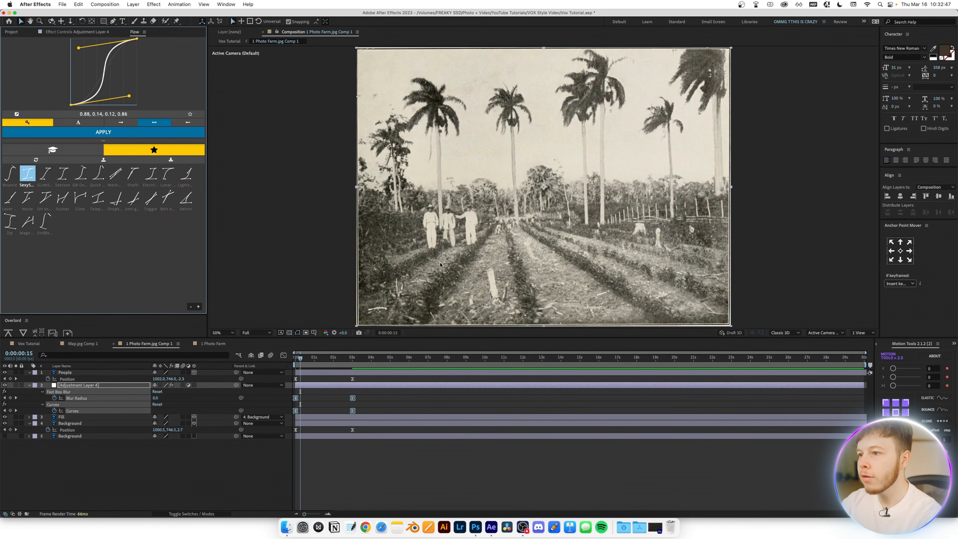
Preview the farm photo animation, and close the nested compositions to return to the Vox Tutorial composition
{"action": "left_click", "coordinate": [314, 366]}
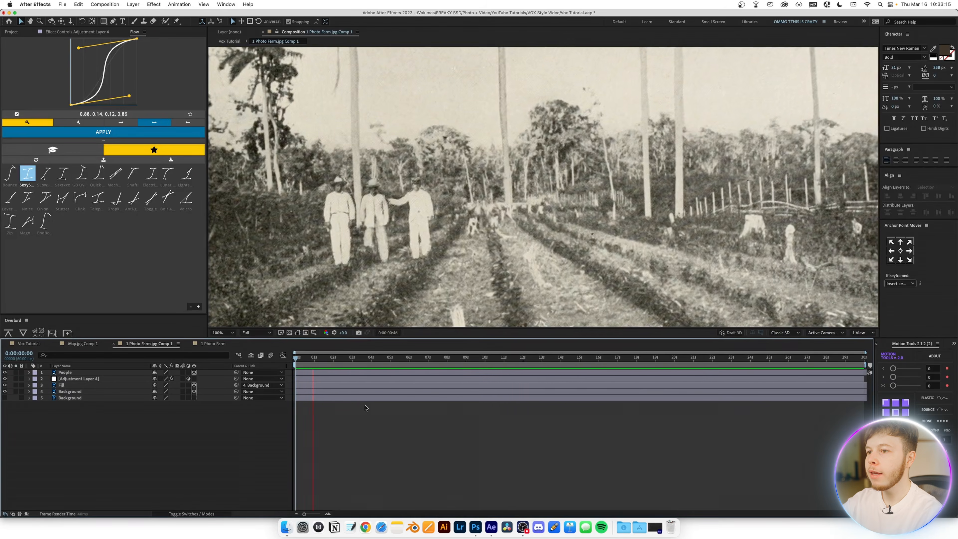
{"action": "key", "text": "space"}
{"action": "left_click", "coordinate": [80, 345]}
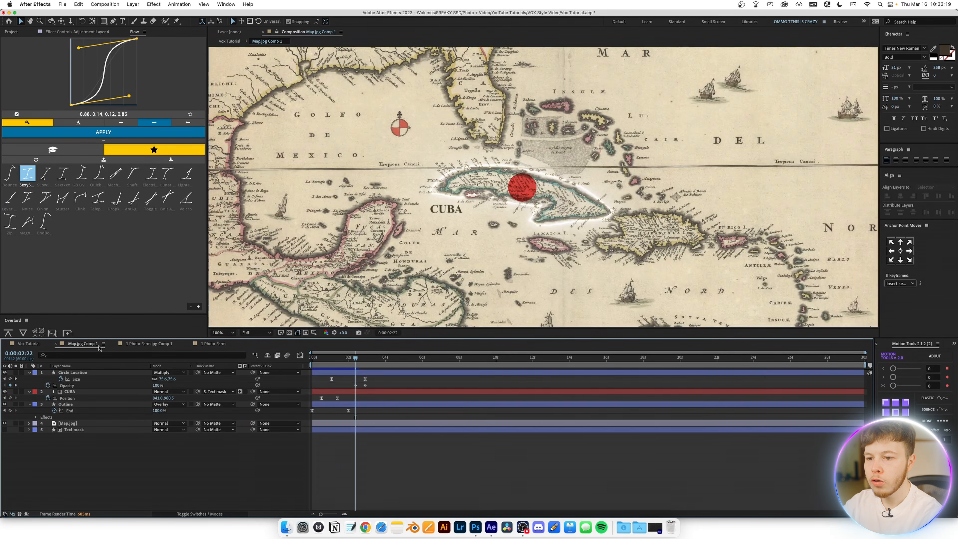
{"action": "left_click", "coordinate": [55, 345]}
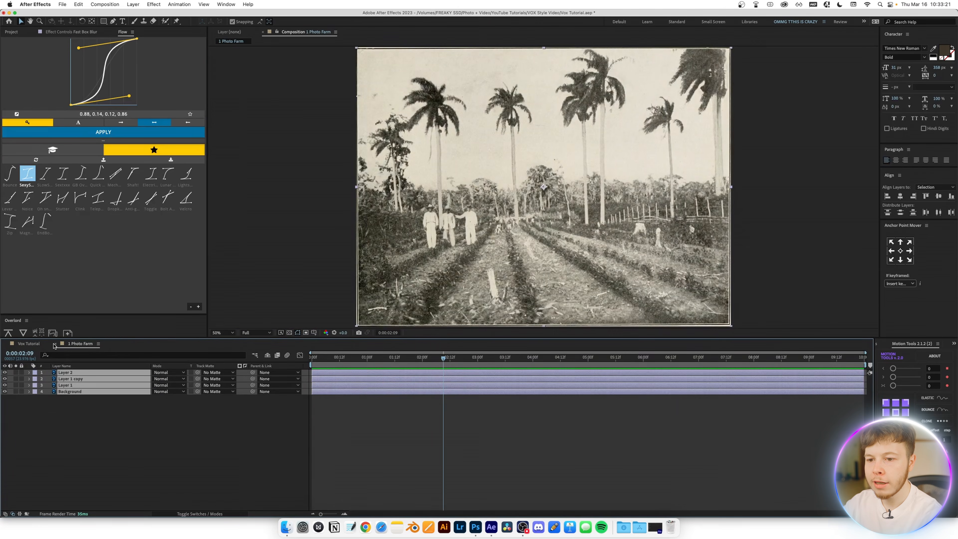
{"action": "left_click", "coordinate": [55, 345]}
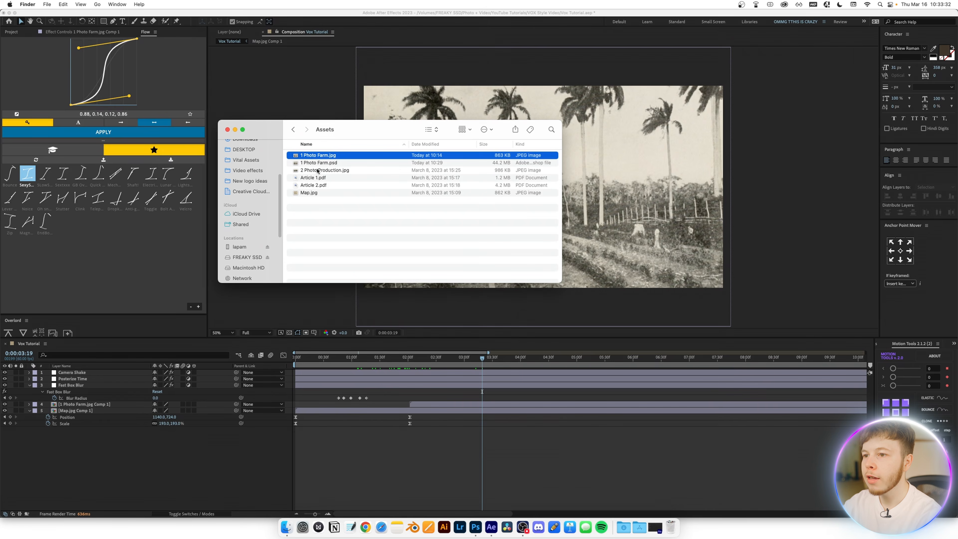
Add 2 Photo Production.jpg above the farm composition, pre-compose it leaving all attributes in Vox Tutorial, and open the new composition
{"action": "left_click_drag", "start_coordinate": [318, 170], "coordinate": [110, 402]}
{"action": "key", "text": "super+shift+c"}
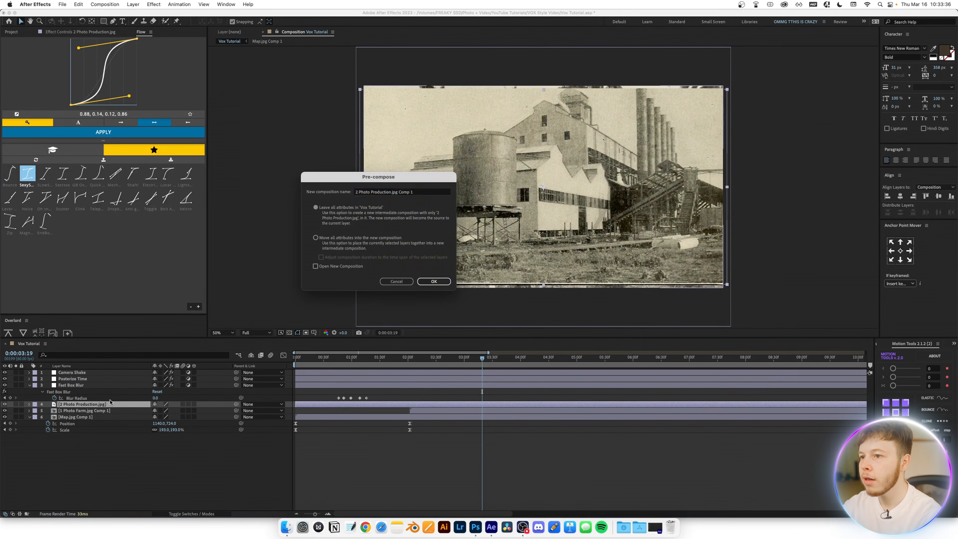
{"action": "key", "text": "Return"}
{"action": "double_click", "coordinate": [110, 403]}
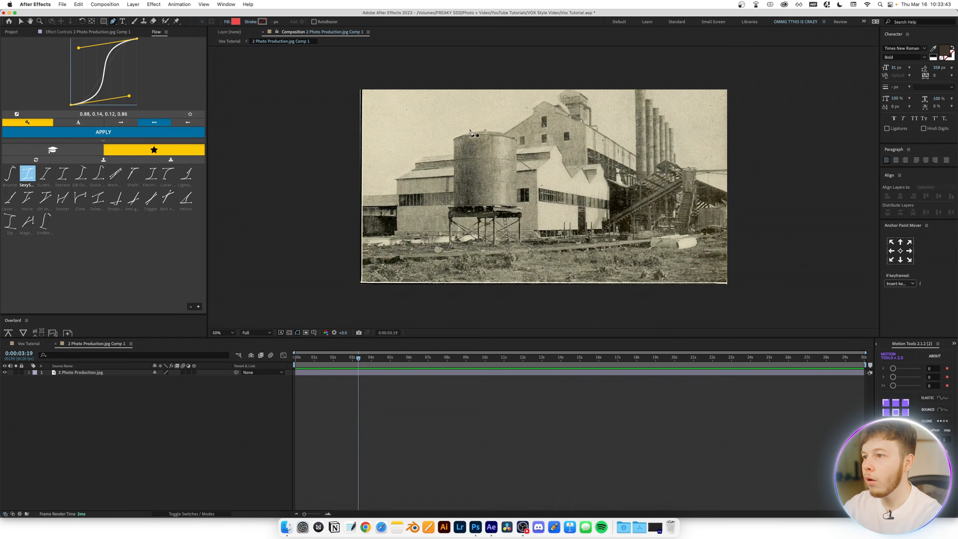
Set up the Pen tool for shape drawing with no fill and a white 3 px stroke
{"action": "scroll", "coordinate": [491, 135], "scroll_direction": "up", "scroll_amount": 2}
{"action": "key", "text": "g"}
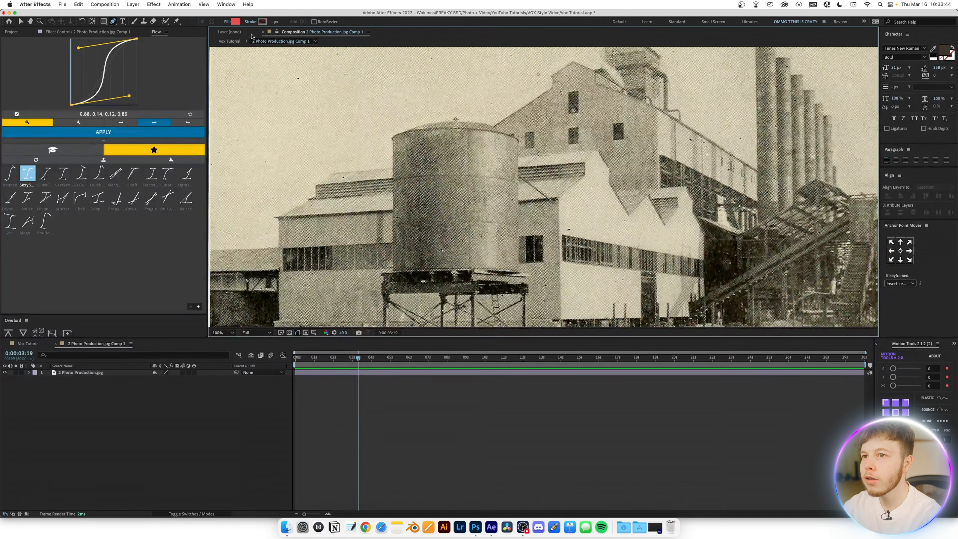
{"action": "left_click", "coordinate": [226, 22]}
{"action": "left_click", "coordinate": [222, 212]}
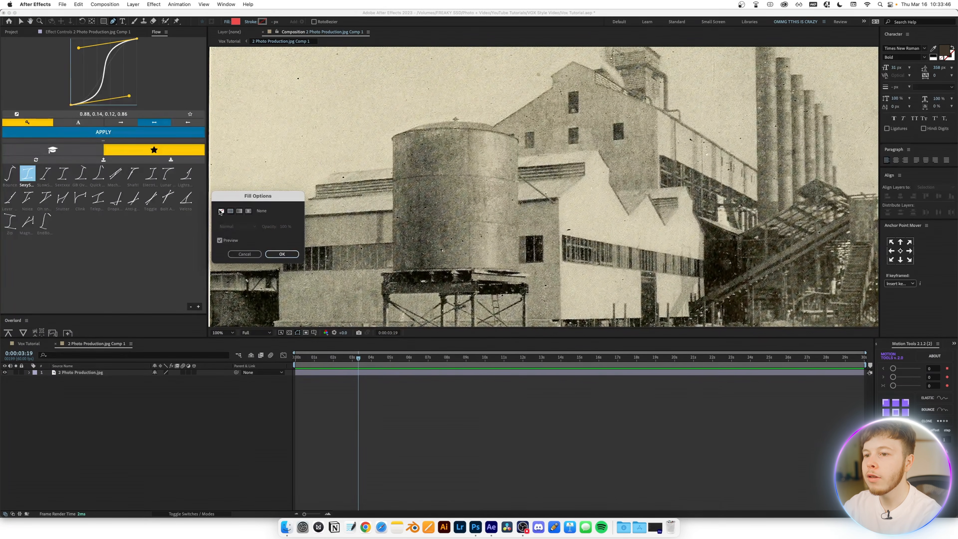
{"action": "left_click", "coordinate": [282, 255]}
{"action": "left_click", "coordinate": [263, 22]}
{"action": "key", "text": "Return"}
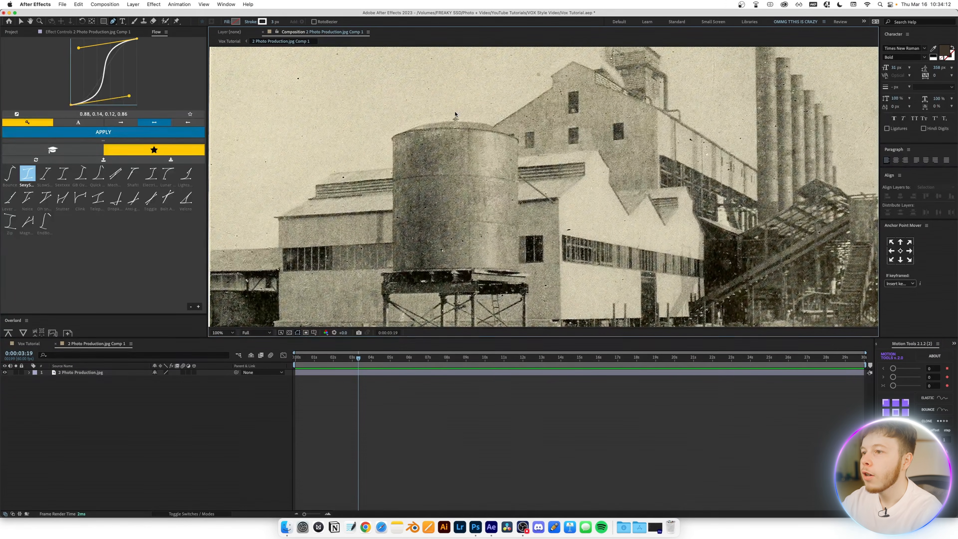
Trace an open outline around the water tank and its stand, curving the path over the tank's top
{"action": "left_click", "coordinate": [455, 112]}
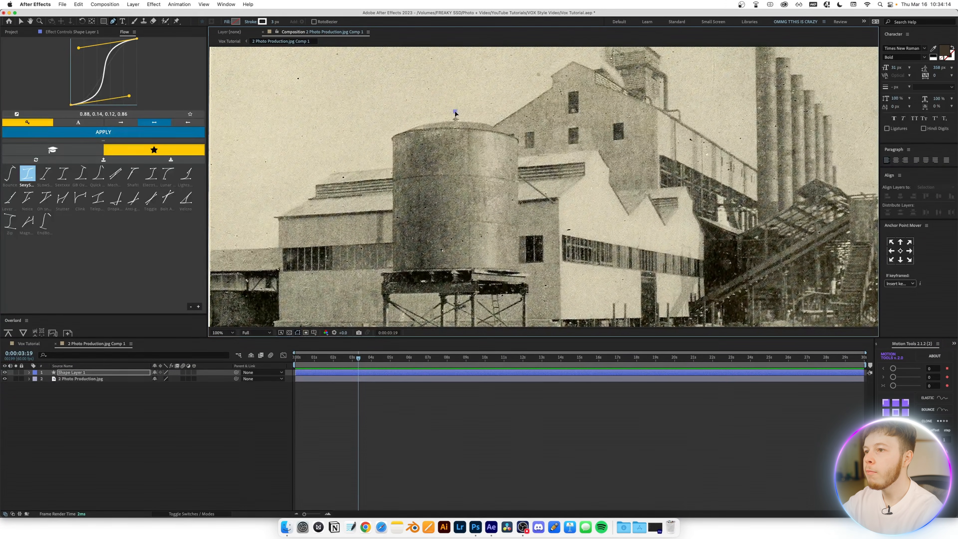
{"action": "left_click_drag", "start_coordinate": [387, 132], "coordinate": [387, 143]}
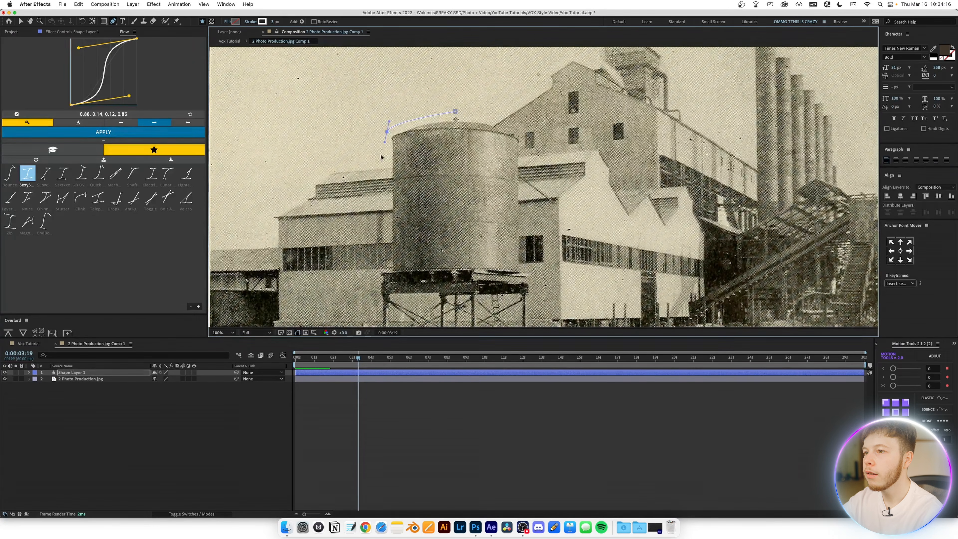
{"action": "left_click", "coordinate": [389, 267]}
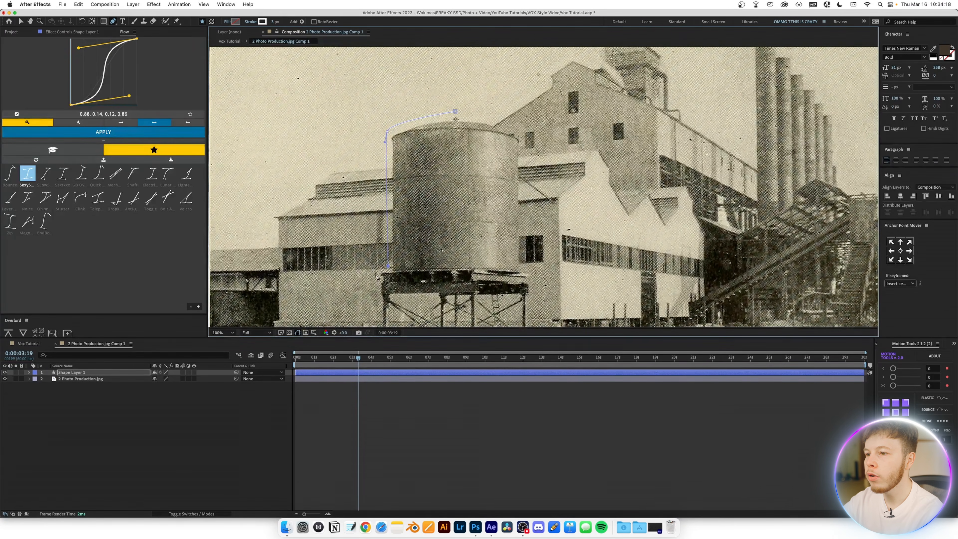
{"action": "left_click_drag", "start_coordinate": [380, 290], "coordinate": [373, 238]}
{"action": "left_click", "coordinate": [370, 291]}
{"action": "left_click_drag", "start_coordinate": [449, 131], "coordinate": [440, 152]}
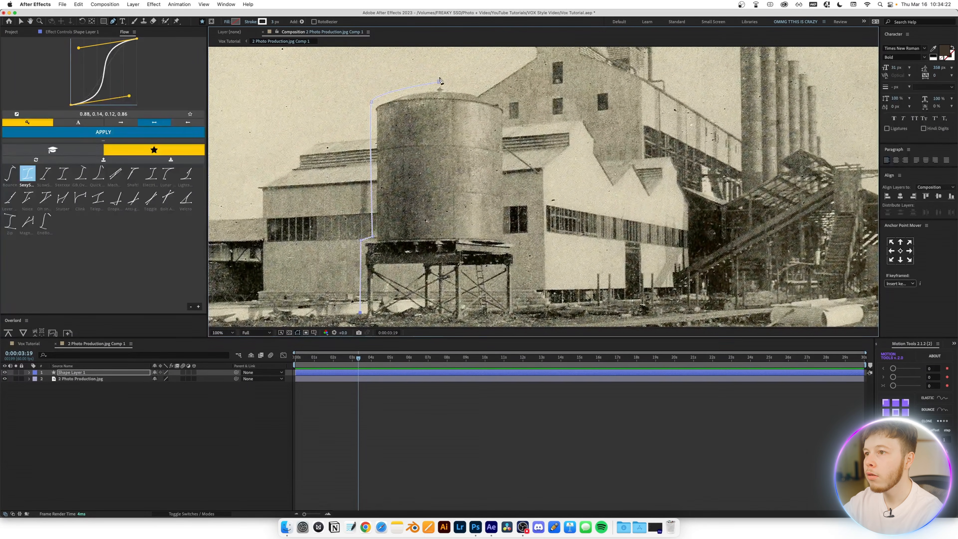
{"action": "key", "text": "v"}
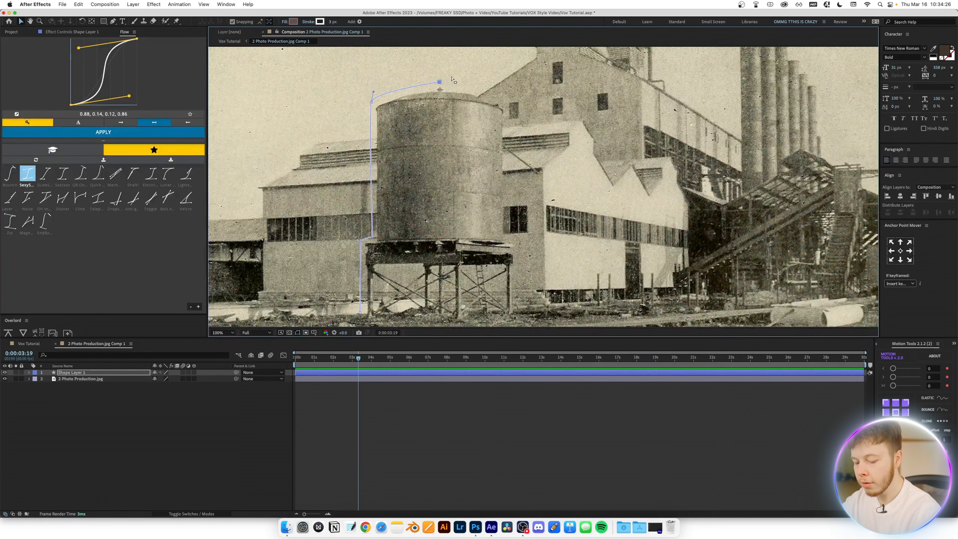
{"action": "key", "text": "g"}
{"action": "left_click_drag", "start_coordinate": [510, 108], "coordinate": [515, 119]}
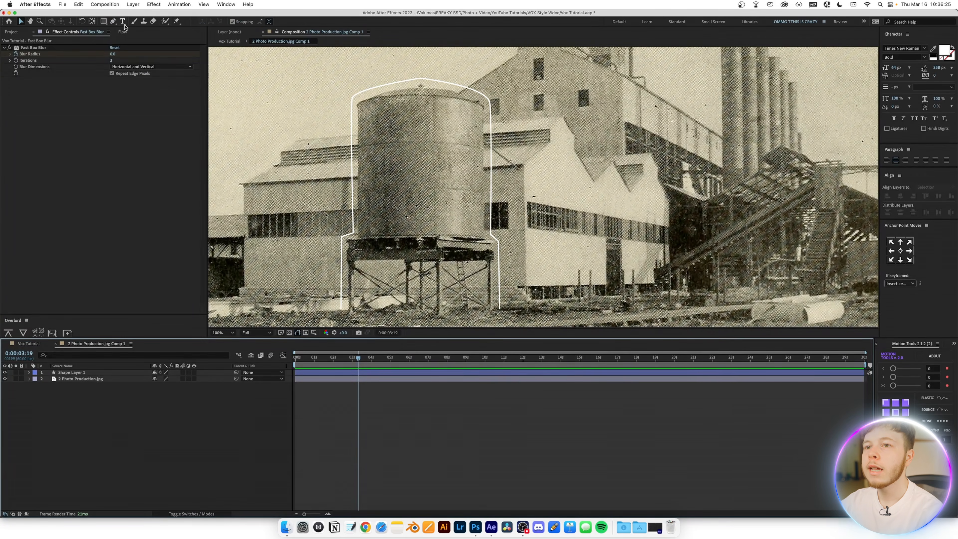
Add the text "Tobacco" over the water tank and move it across the tank's right-hand outline
{"action": "left_click", "coordinate": [123, 23]}
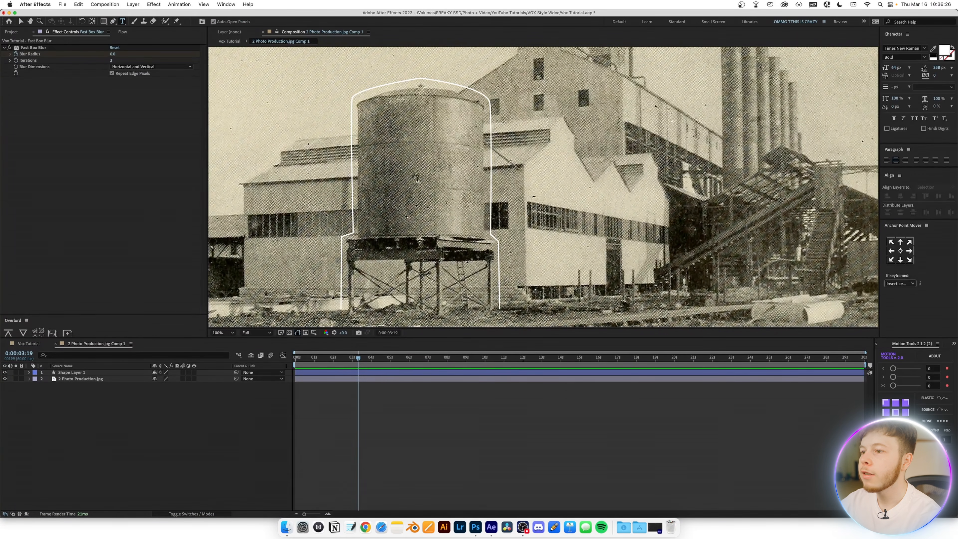
{"action": "left_click", "coordinate": [428, 185]}
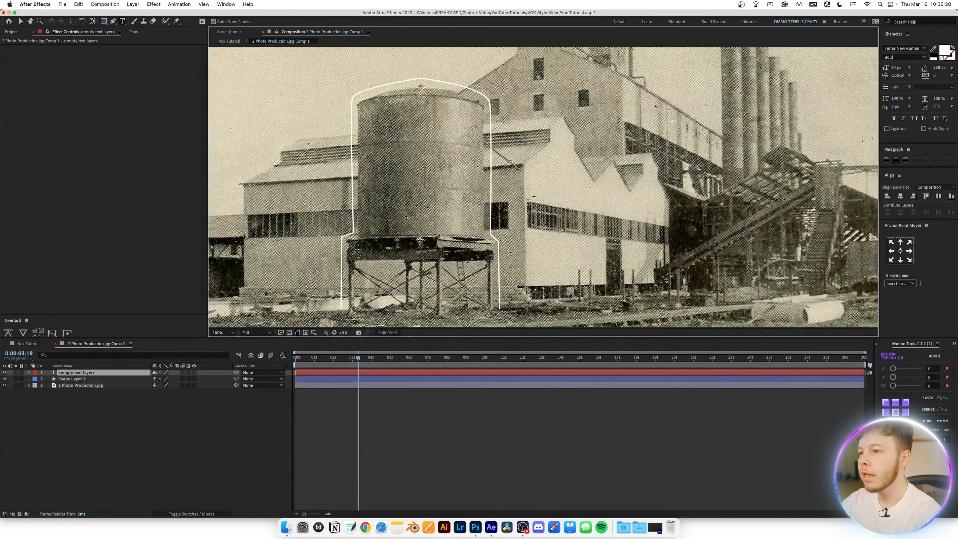
{"action": "type", "text": "Toba"}
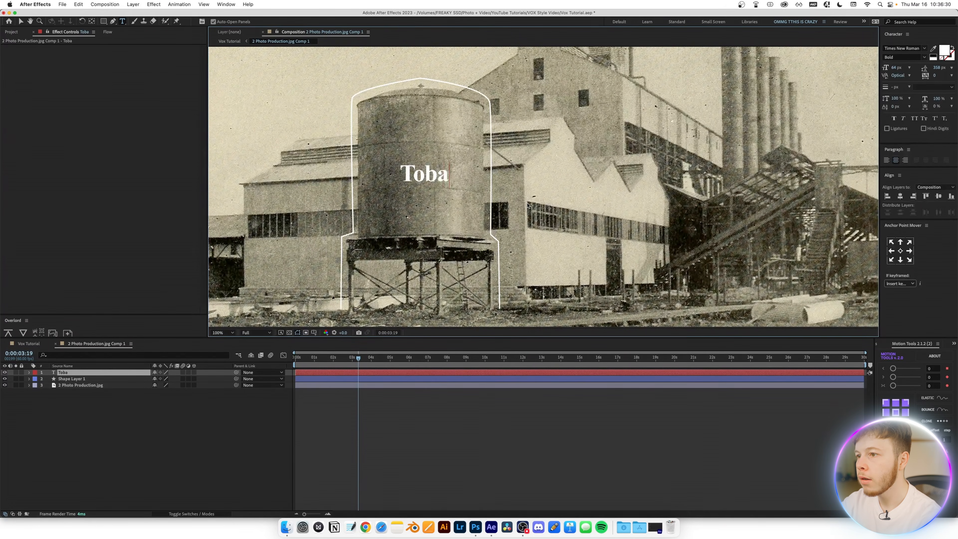
{"action": "type", "text": "cco"}
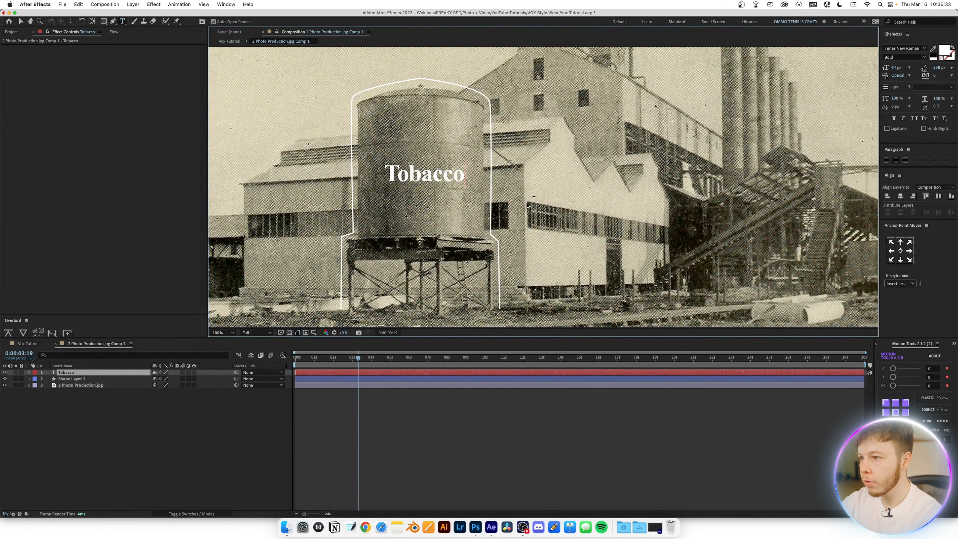
{"action": "left_click", "coordinate": [30, 437]}
{"action": "key", "text": "v"}
{"action": "left_click_drag", "start_coordinate": [448, 181], "coordinate": [534, 204]}
{"action": "key", "text": "shift+Left"}
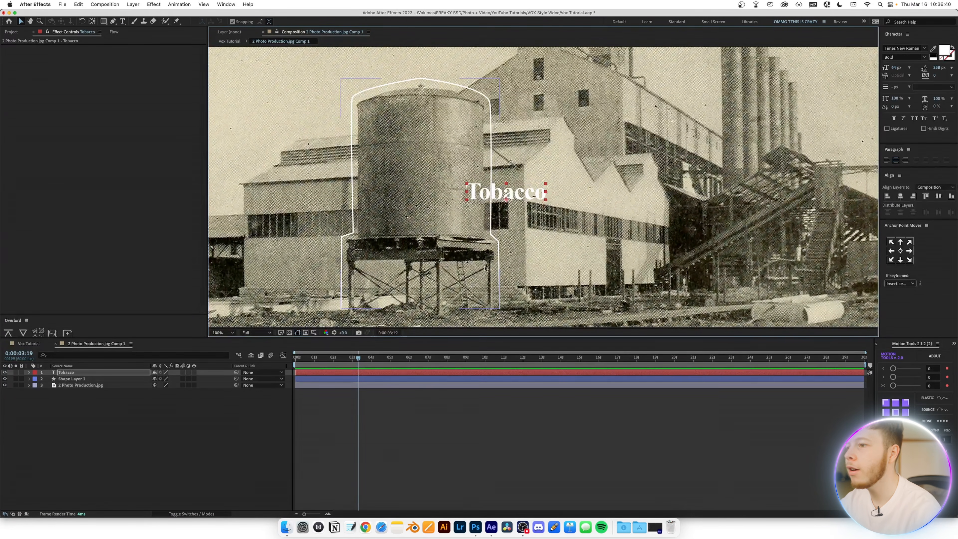
Recolour the Tobacco text with a dark tone sampled from the base of the water tank
{"action": "left_click", "coordinate": [933, 48]}
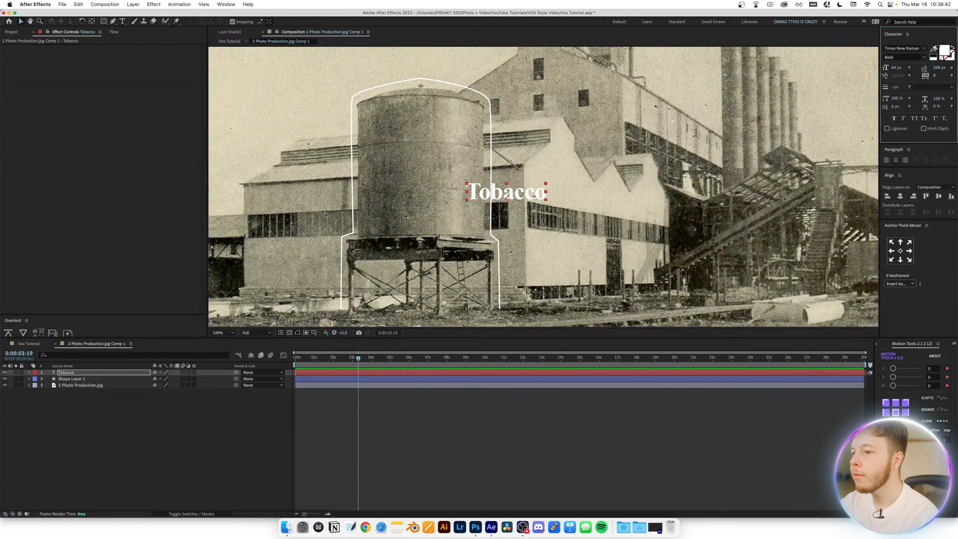
{"action": "left_click", "coordinate": [405, 238]}
{"action": "left_click", "coordinate": [272, 414]}
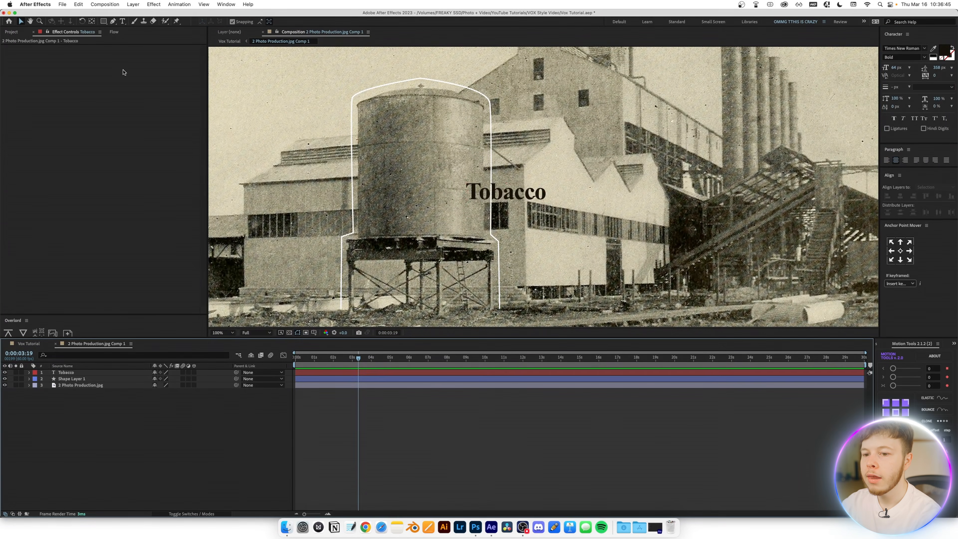
Set up the Rectangle tool with no stroke and a white fill
{"action": "left_click", "coordinate": [106, 21]}
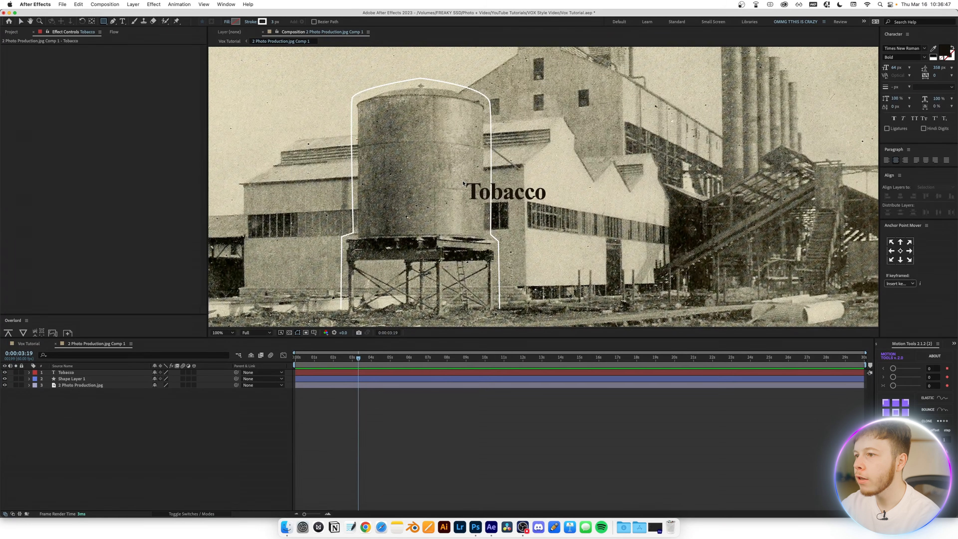
{"action": "left_click", "coordinate": [250, 23]}
{"action": "left_click", "coordinate": [222, 211]}
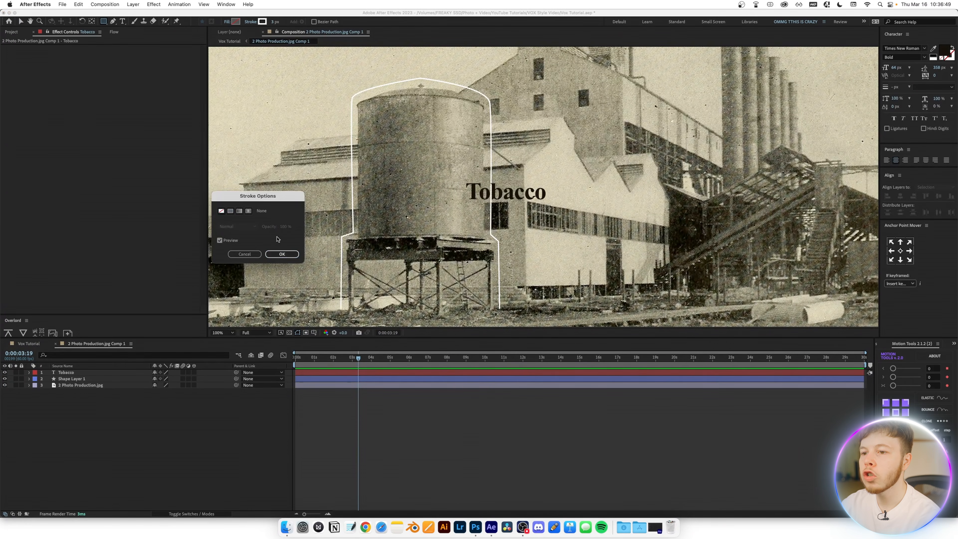
{"action": "left_click", "coordinate": [284, 254]}
{"action": "left_click", "coordinate": [236, 22]}
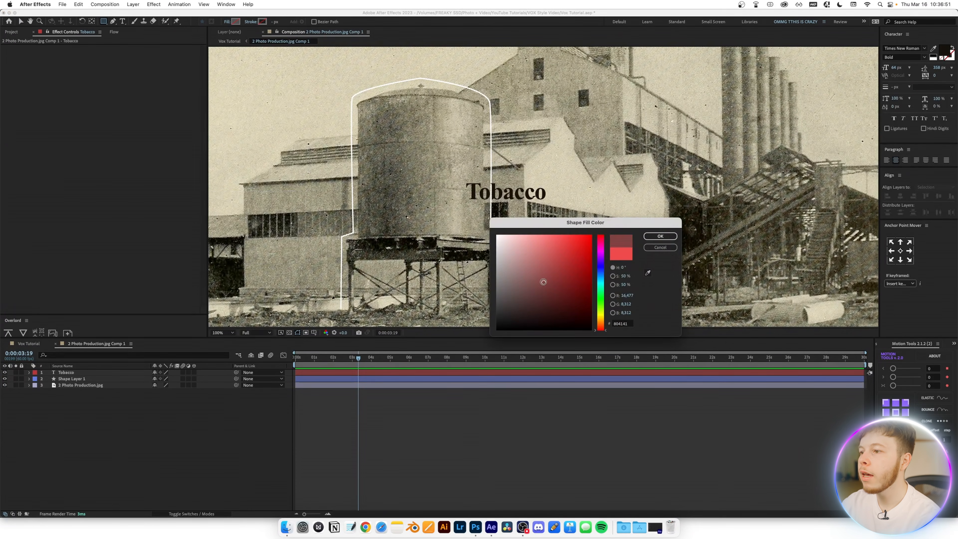
{"action": "left_click", "coordinate": [497, 236]}
{"action": "left_click", "coordinate": [660, 236]}
Draw a rectangle framing the Tobacco text and place its layer directly below the text layer
{"action": "mouse_move", "coordinate": [460, 181]}
{"action": "left_mouse_down"}
{"action": "mouse_move", "coordinate": [569, 208]}
{"action": "mouse_move", "coordinate": [557, 204]}
{"action": "left_mouse_up"}
{"action": "left_click", "coordinate": [81, 373]}
{"action": "left_click_drag", "start_coordinate": [81, 373], "coordinate": [80, 401]}
{"action": "key", "text": "v"}
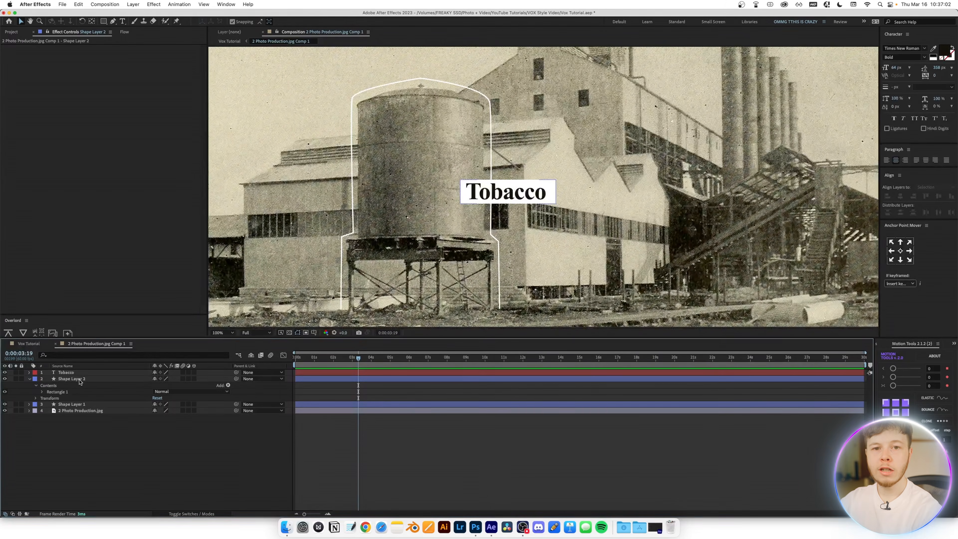
{"action": "left_click", "coordinate": [80, 381]}
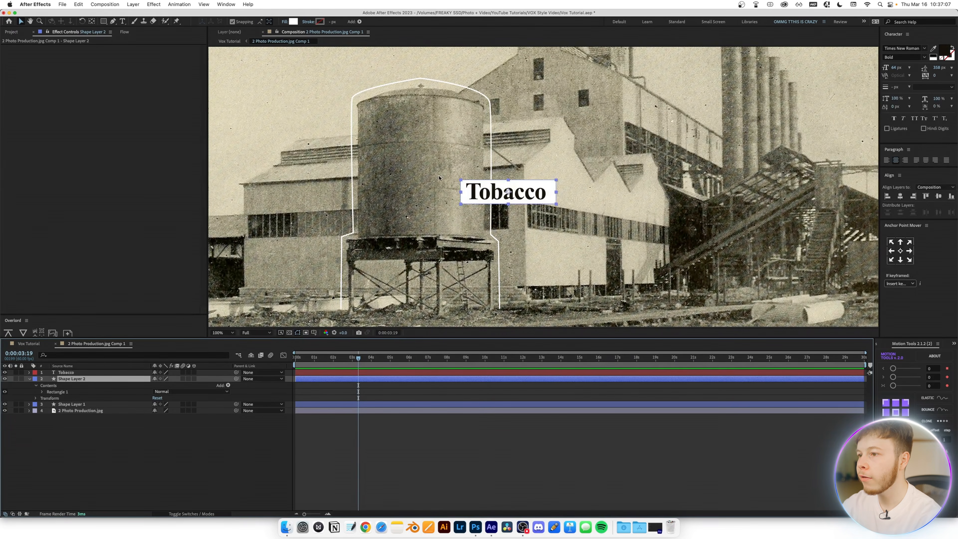
{"action": "key", "text": "y"}
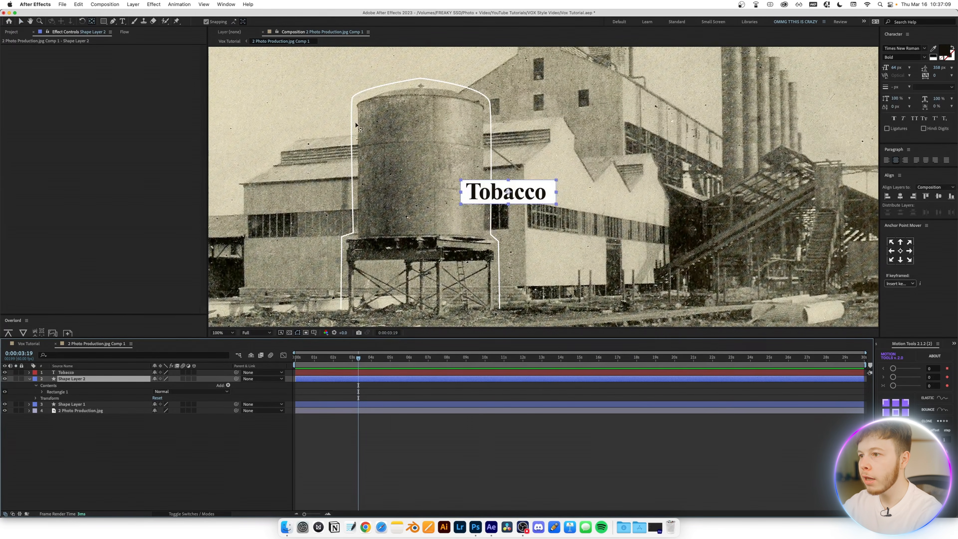
{"action": "left_click_drag", "start_coordinate": [508, 192], "coordinate": [461, 190]}
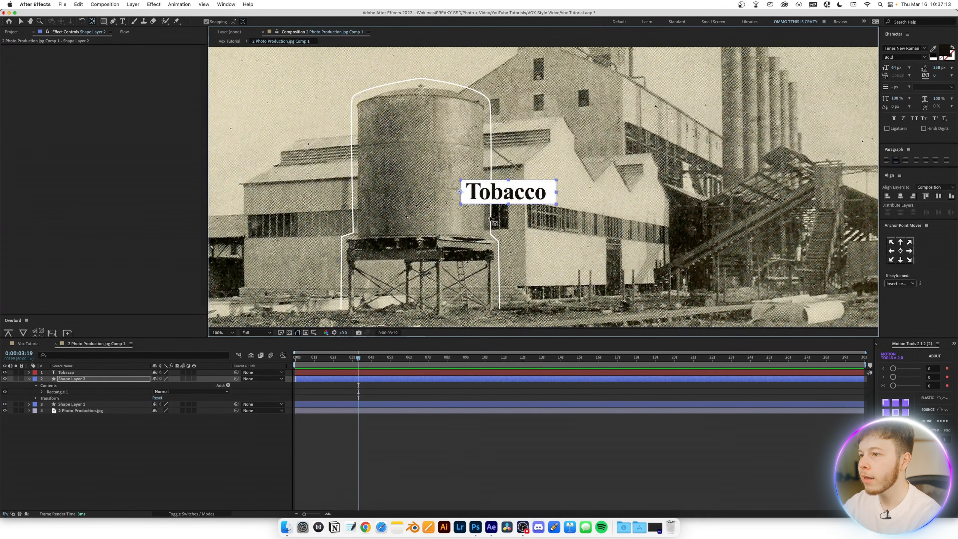
{"action": "key", "text": "super+z"}
Set the white rectangle's anchor point to the middle of its left edge
{"action": "left_click", "coordinate": [886, 412]}
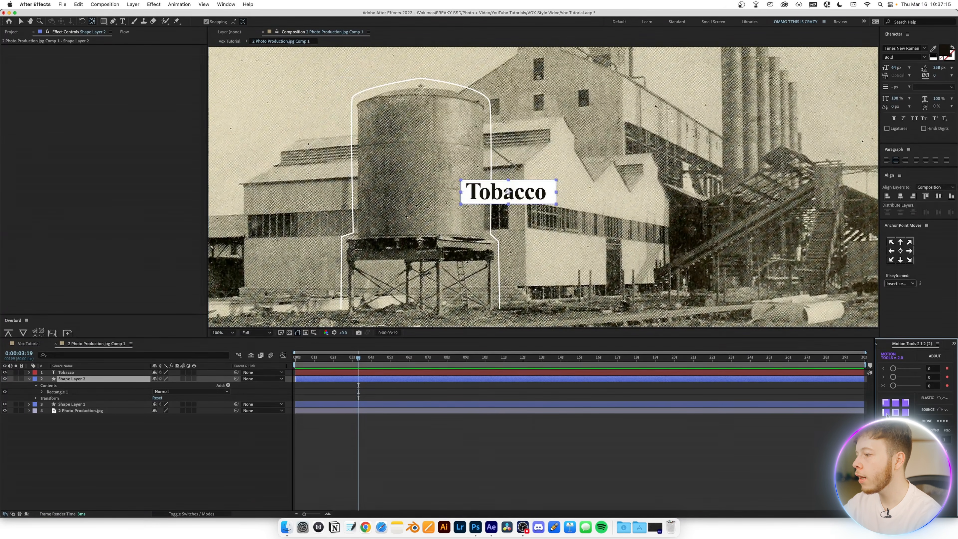
{"action": "key", "text": "v"}
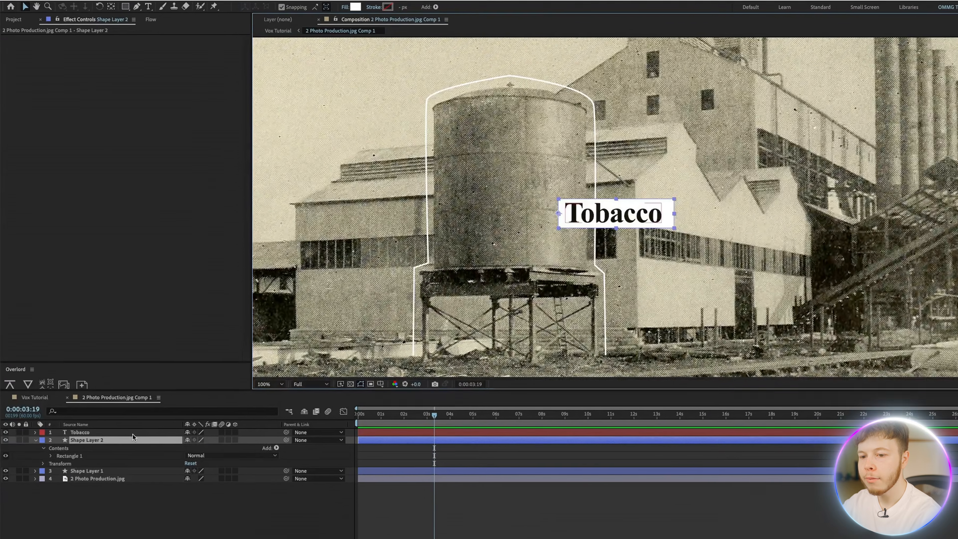
Unlink the rectangle's Scale proportions, keyframe its horizontal Scale from 0% at the start to 100% at 2 seconds, and preview it
{"action": "key", "text": "s"}
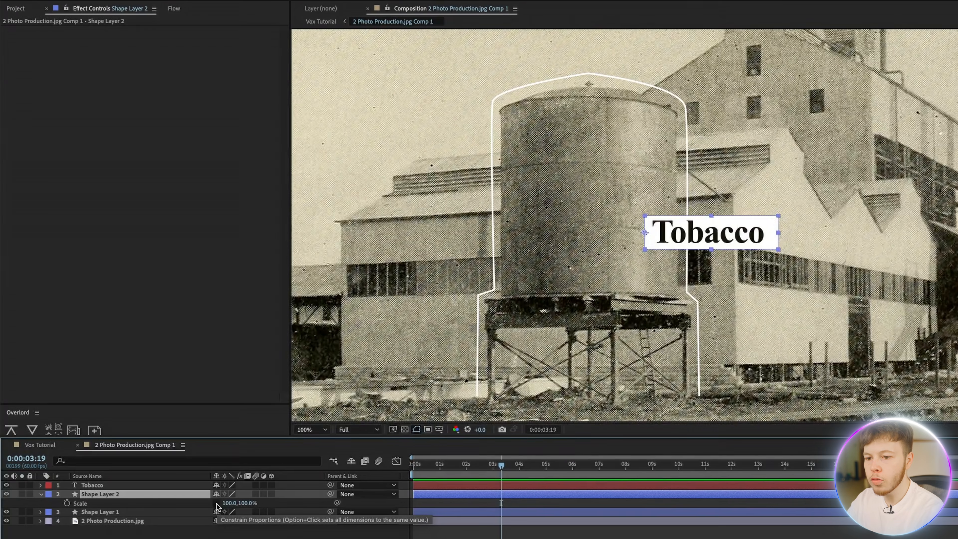
{"action": "left_click_drag", "start_coordinate": [490, 476], "coordinate": [467, 478]}
{"action": "key", "text": "alt+shift+s"}
{"action": "key", "text": "Home"}
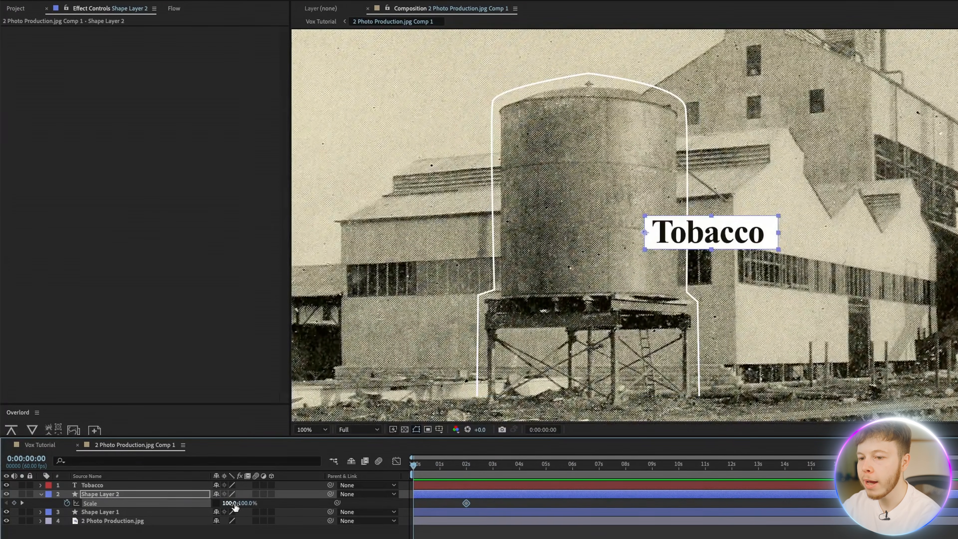
{"action": "left_click", "coordinate": [229, 503]}
{"action": "type", "text": "0"}
{"action": "key", "text": "Return"}
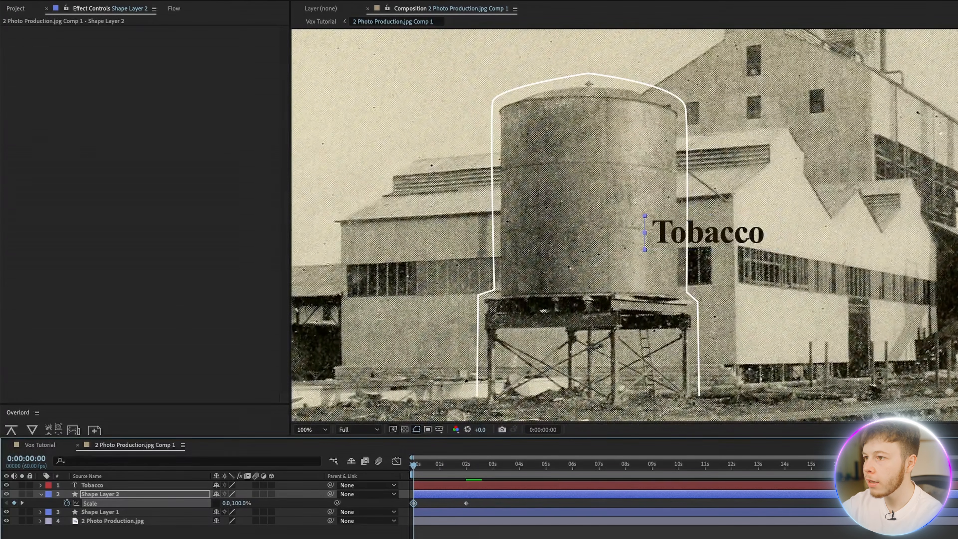
{"action": "left_click", "coordinate": [449, 534]}
{"action": "key", "text": "space"}
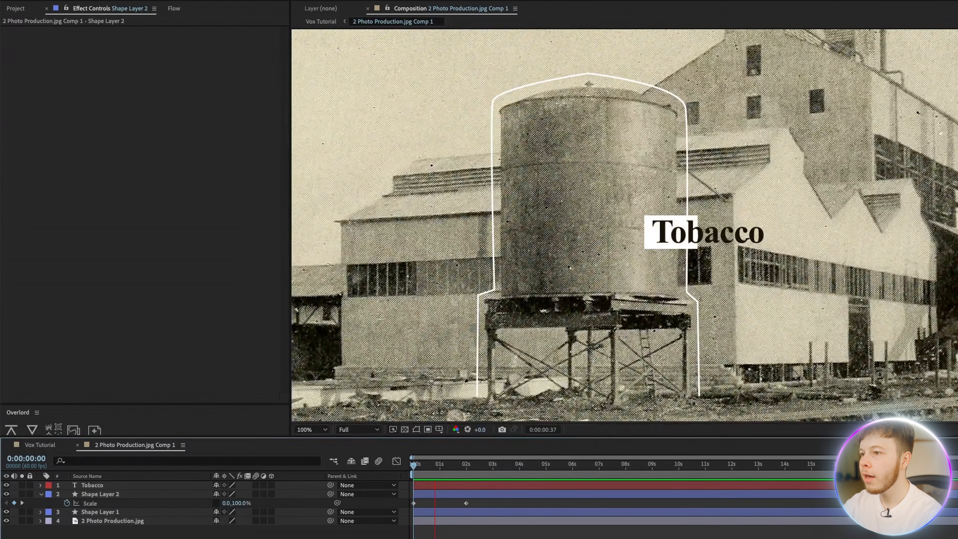
Apply the SexyS... Flow easing curve (0.88, 0.14, 0.12, 0.86) to the white rectangle's Scale keyframes
{"action": "key", "text": "space"}
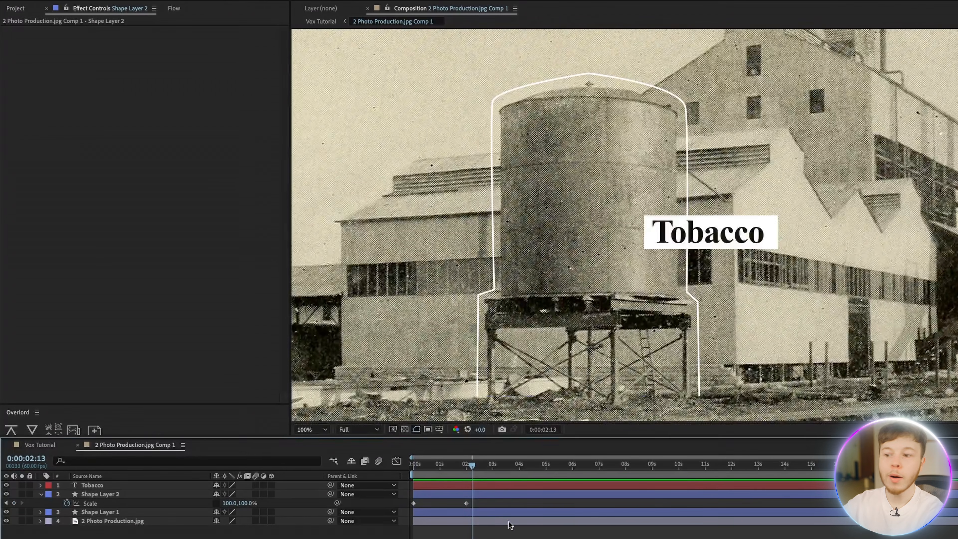
{"action": "left_click_drag", "start_coordinate": [488, 503], "coordinate": [411, 500]}
{"action": "left_click", "coordinate": [174, 8]}
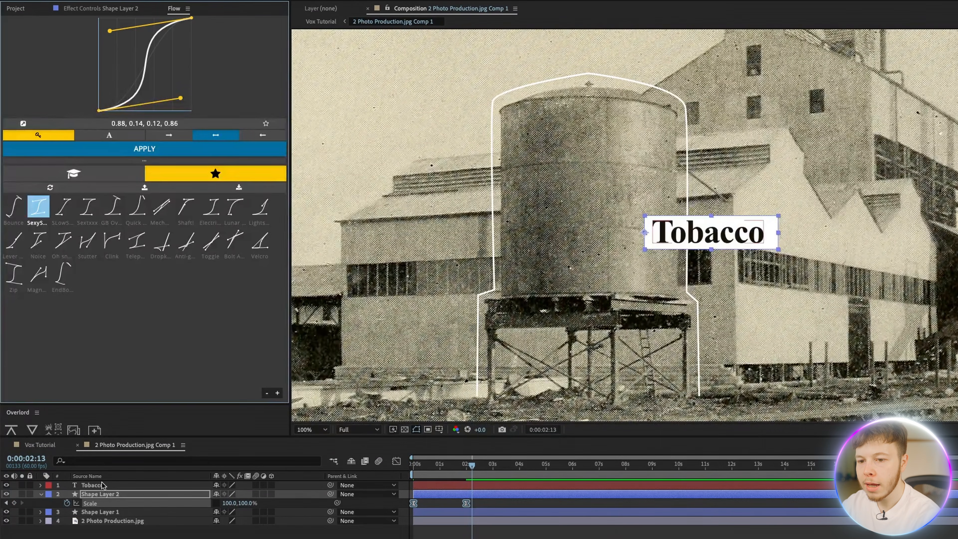
Set the white rectangle, Shape Layer 2, as the track matte of the Tobacco text layer
{"action": "left_click", "coordinate": [708, 242]}
{"action": "key", "text": "F4"}
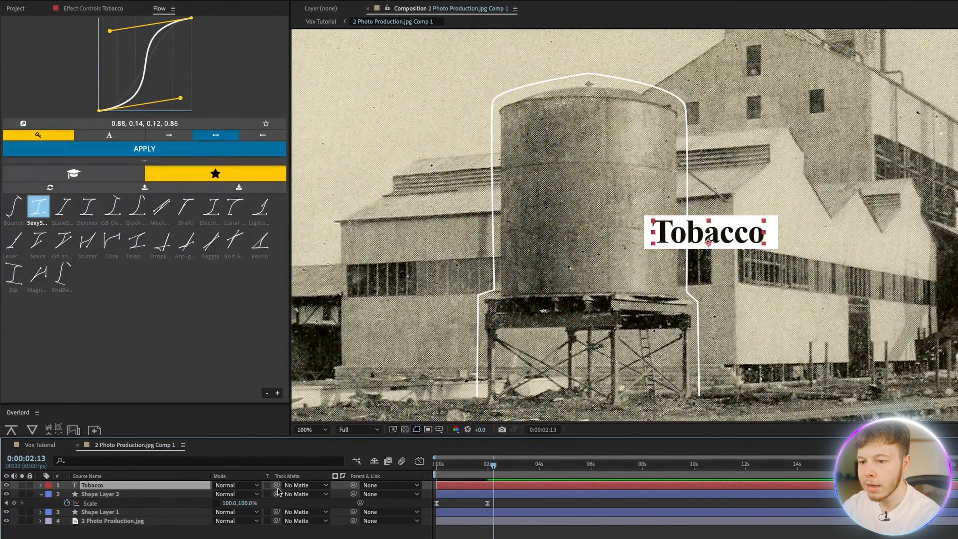
{"action": "left_click_drag", "start_coordinate": [277, 485], "coordinate": [99, 496]}
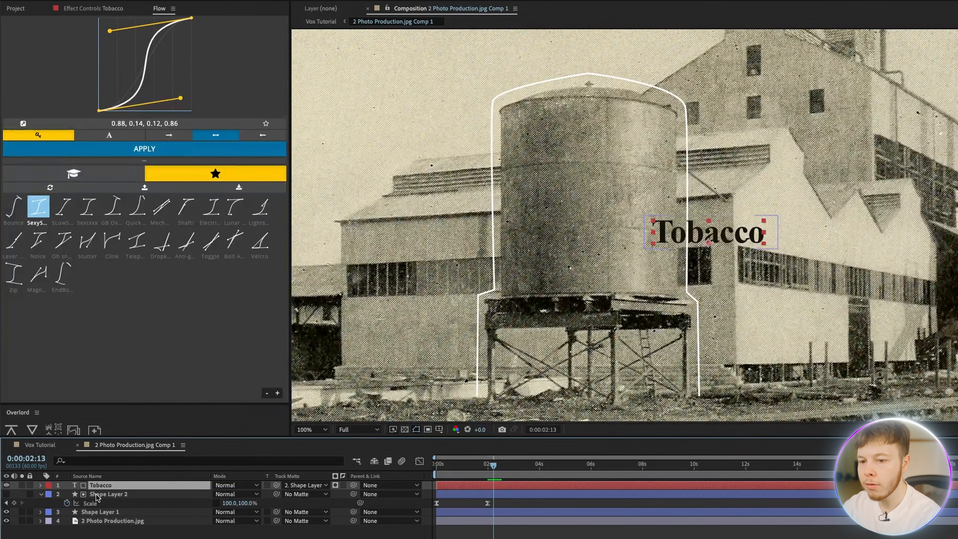
Rename the white rectangle's layer Text box and turn its visibility back on
{"action": "left_click", "coordinate": [97, 495]}
{"action": "type", "text": "Text b"}
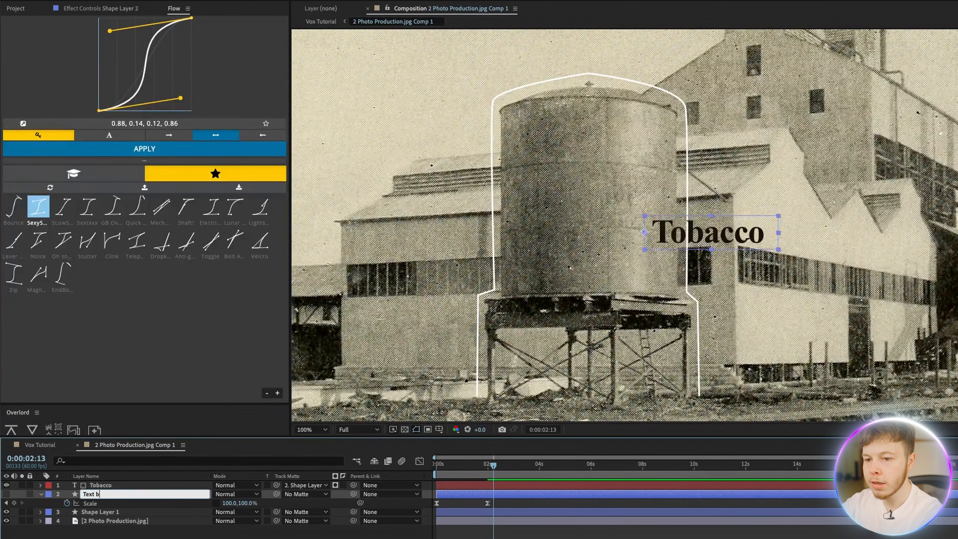
{"action": "type", "text": "ox"}
{"action": "key", "text": "Return"}
{"action": "left_click", "coordinate": [7, 494]}
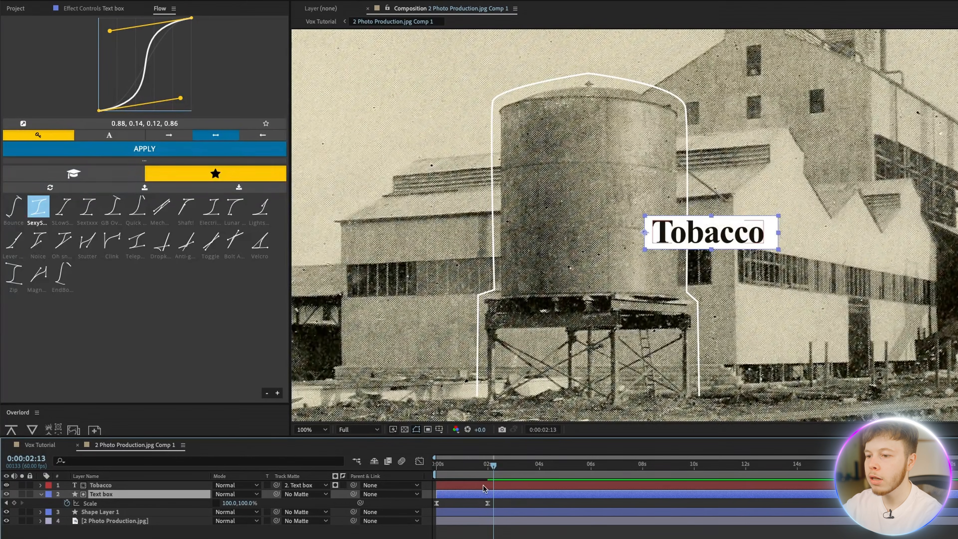
Preview the Tobacco label's reveal from the start of the composition
{"action": "key", "text": "Home"}
{"action": "key", "text": "space"}
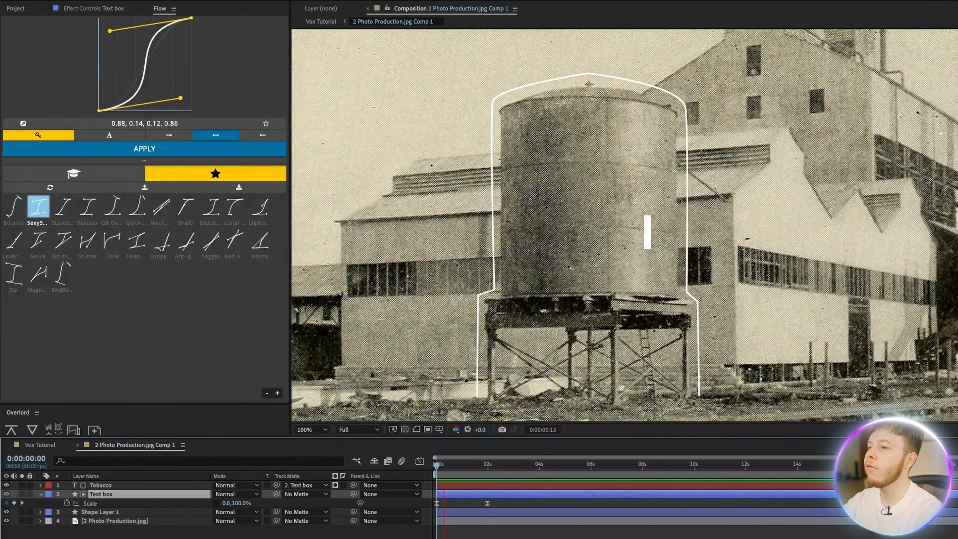
{"action": "key", "text": "space"}
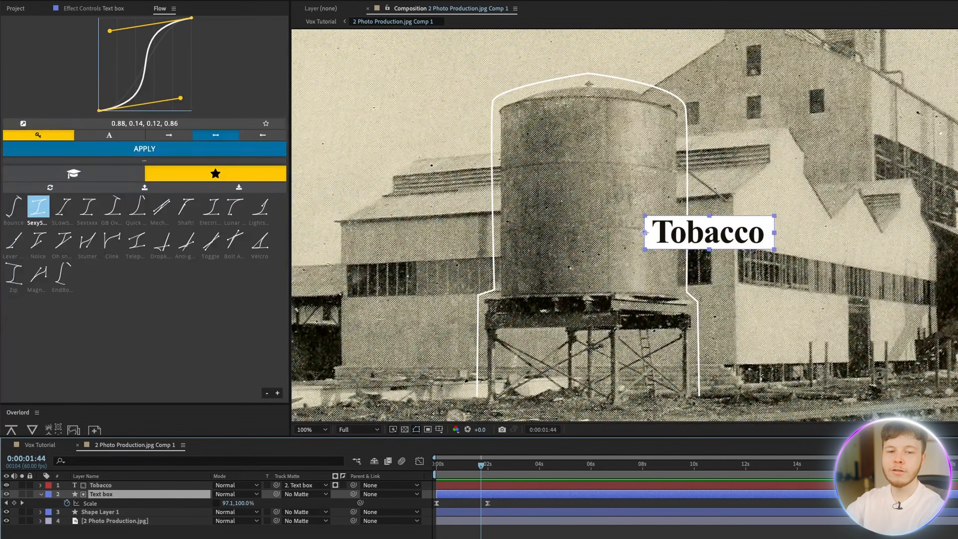
{"action": "left_click", "coordinate": [490, 533]}
{"action": "left_click_drag", "start_coordinate": [481, 466], "coordinate": [422, 467]}
{"action": "key", "text": "space"}
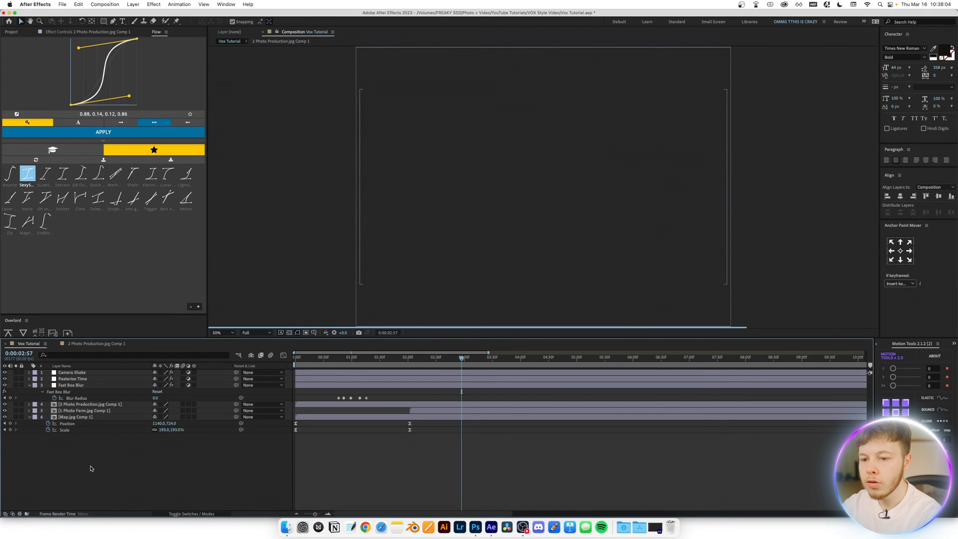
Copy the Turbulent Displace and Transform effects from the map's CUBA text to the Tobacco text and preview them
{"action": "double_click", "coordinate": [74, 417]}
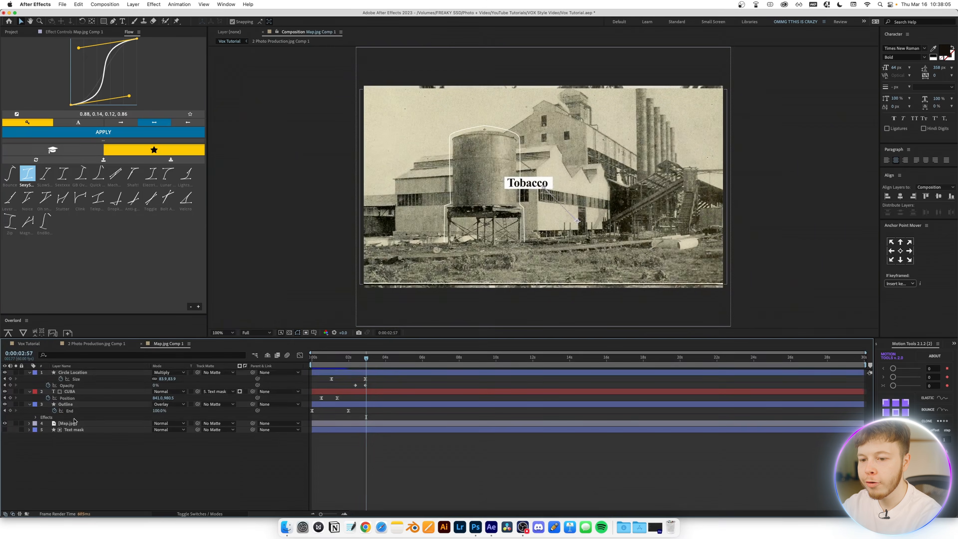
{"action": "left_click", "coordinate": [79, 392]}
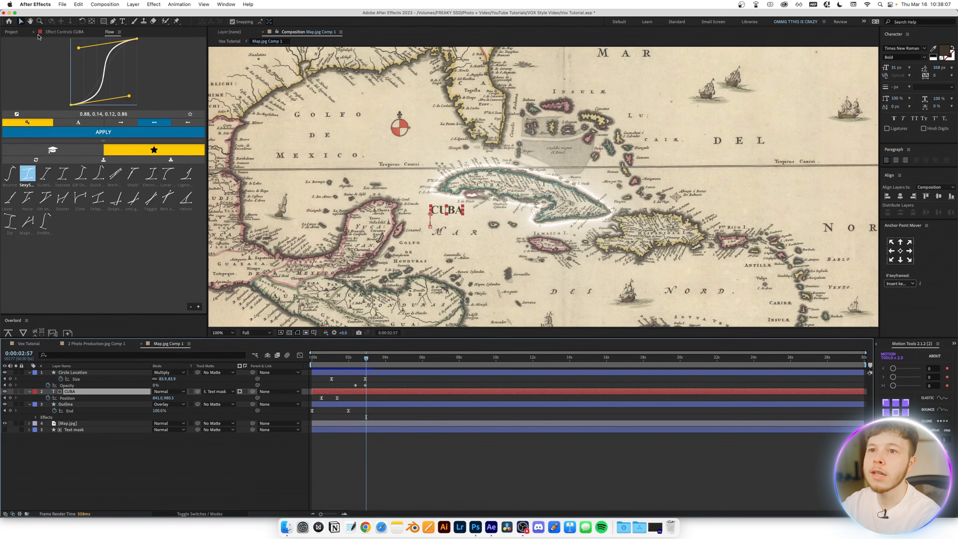
{"action": "left_click", "coordinate": [59, 34]}
{"action": "left_click", "coordinate": [24, 48]}
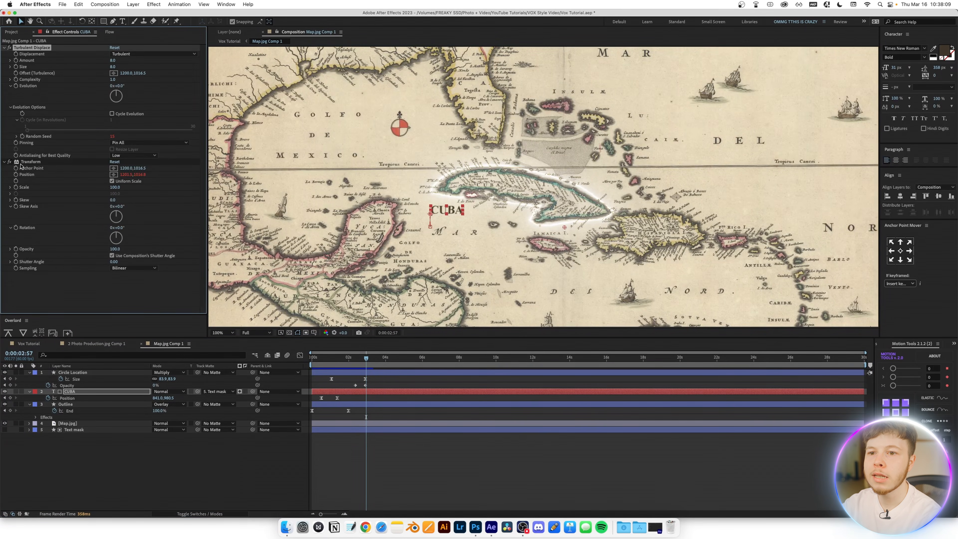
{"action": "left_click", "coordinate": [30, 162], "text": "shift"}
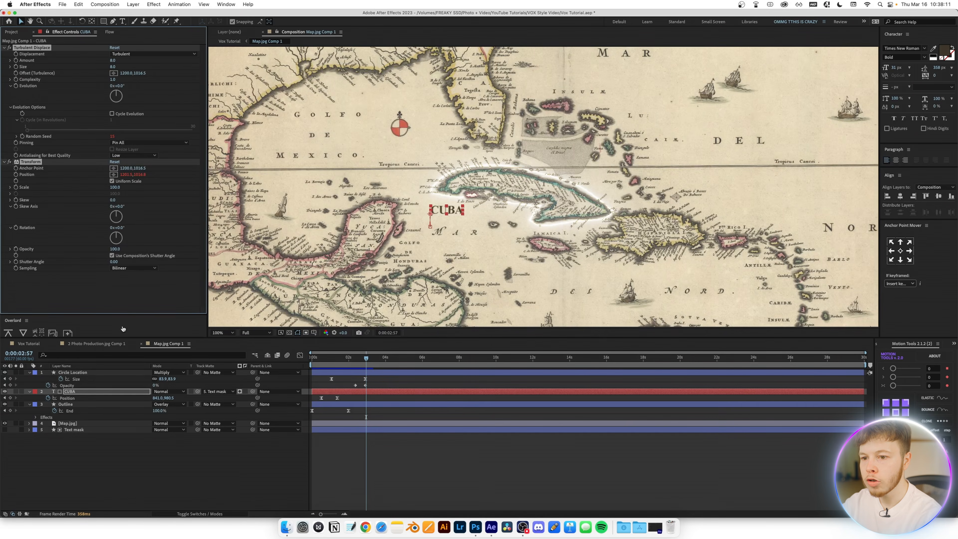
{"action": "left_click", "coordinate": [97, 344]}
{"action": "key", "text": "super+v"}
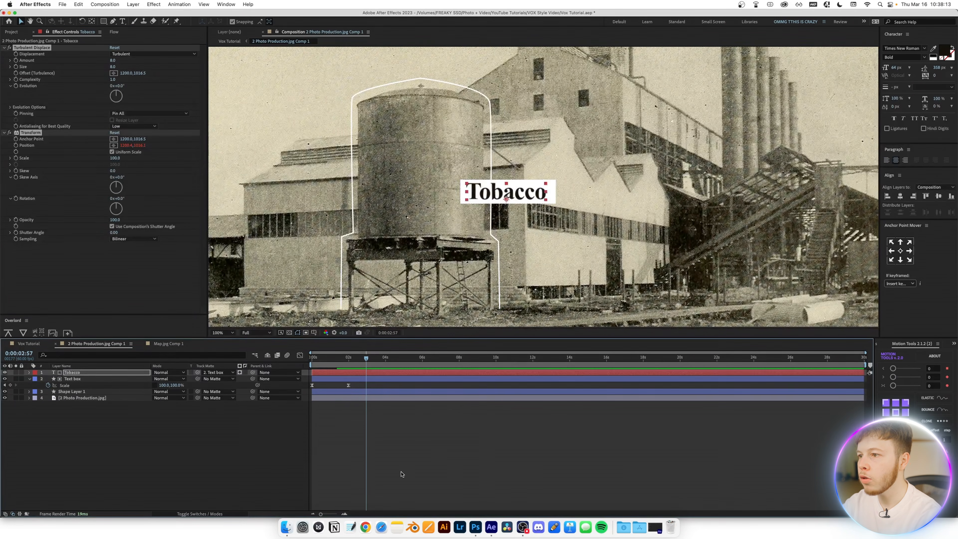
{"action": "left_click", "coordinate": [401, 472]}
{"action": "key", "text": "space"}
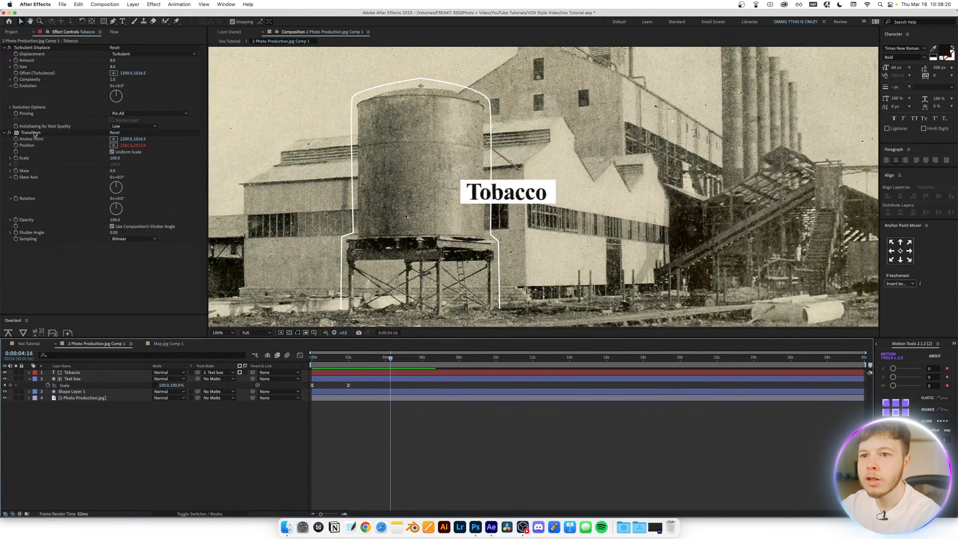
Move the Transform effect from the Tobacco text to the Text box layer and preview the label
{"action": "left_click", "coordinate": [33, 133]}
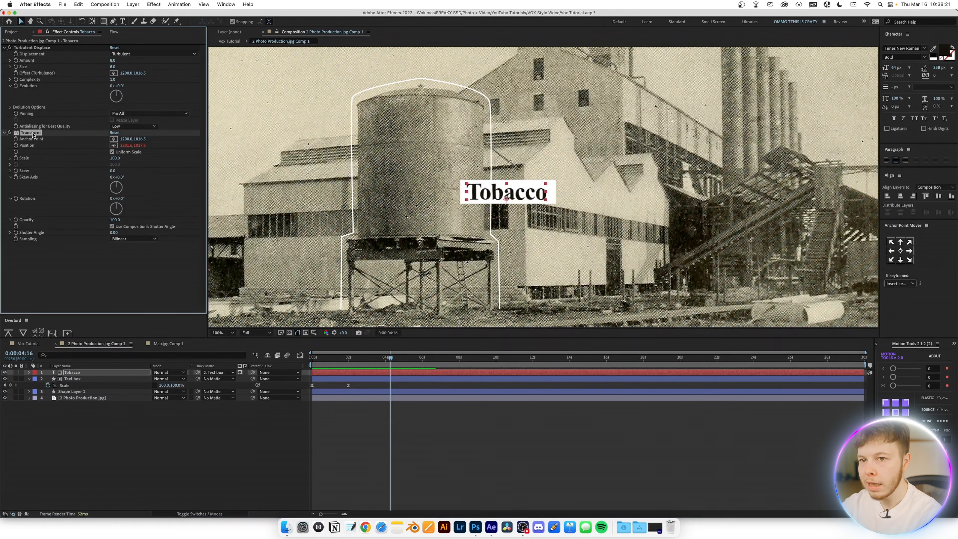
{"action": "key", "text": "super+x"}
{"action": "left_click", "coordinate": [80, 380]}
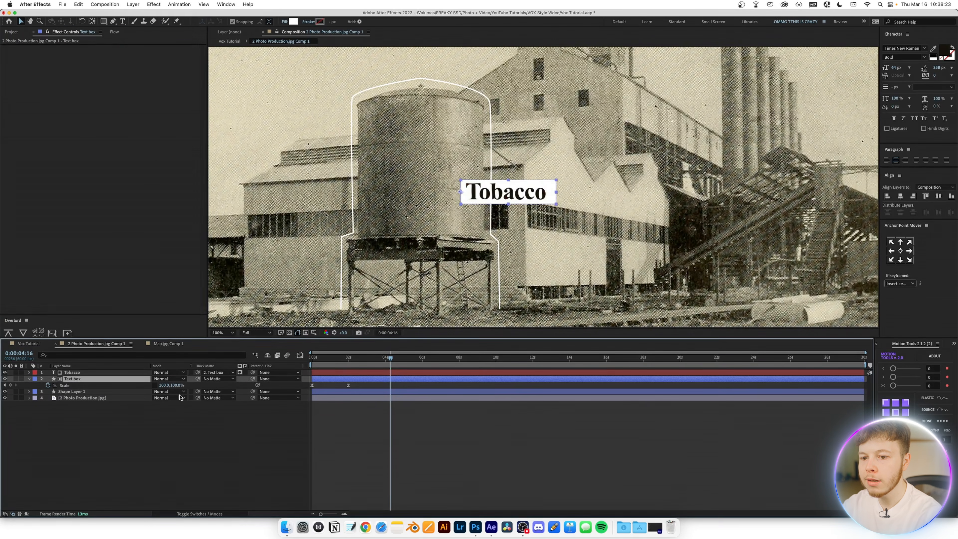
{"action": "key", "text": "super+v"}
{"action": "left_click", "coordinate": [352, 385]}
{"action": "key", "text": "Home"}
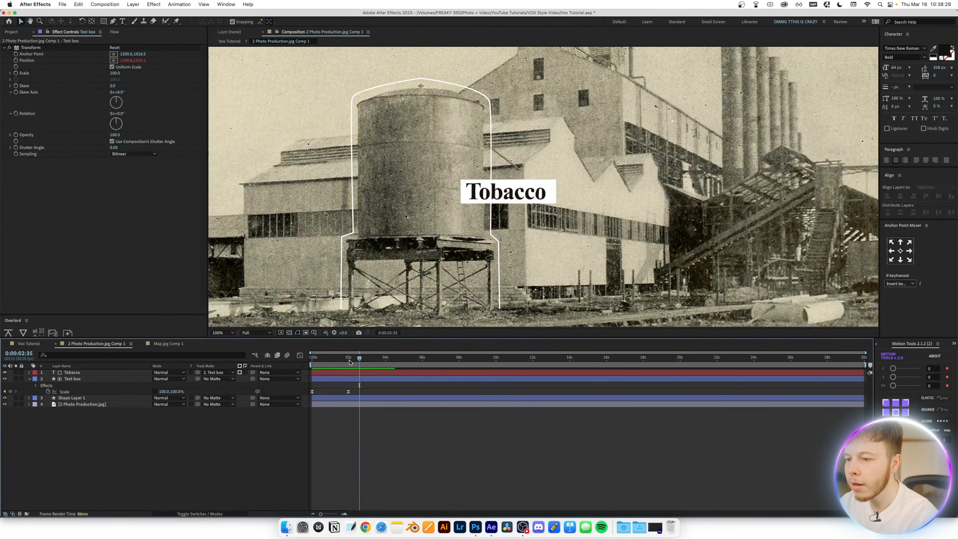
Rename the tank outline's shape layer Outline and add Trim Paths to its contents
{"action": "left_click", "coordinate": [61, 398]}
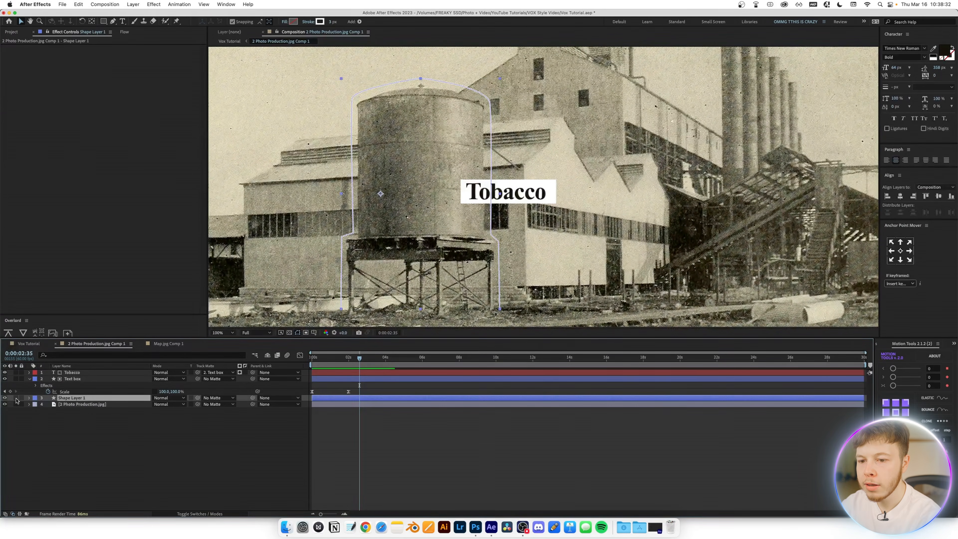
{"action": "key", "text": "Return"}
{"action": "type", "text": "Outline"}
{"action": "key", "text": "Return"}
{"action": "left_click", "coordinate": [29, 398]}
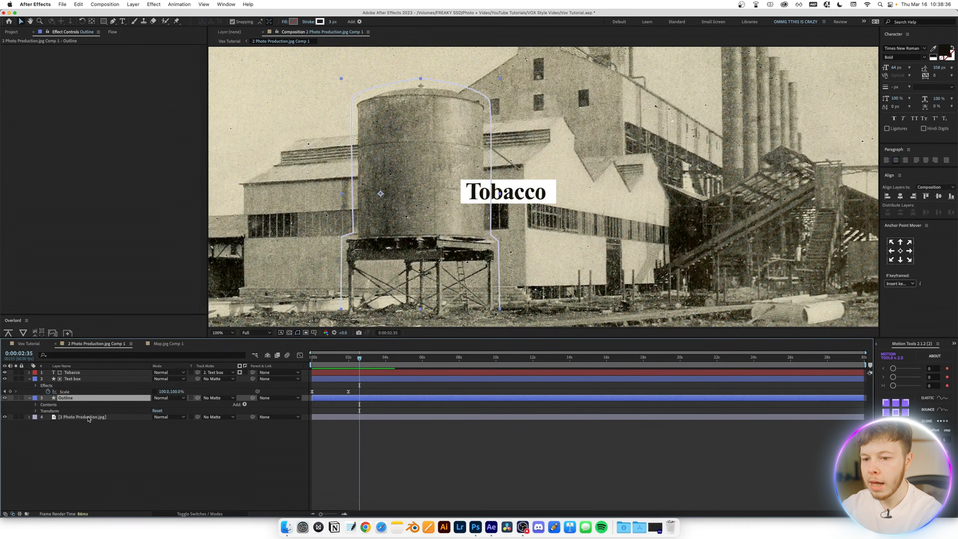
{"action": "left_click", "coordinate": [49, 404]}
{"action": "left_click", "coordinate": [245, 404]}
{"action": "left_click", "coordinate": [269, 478]}
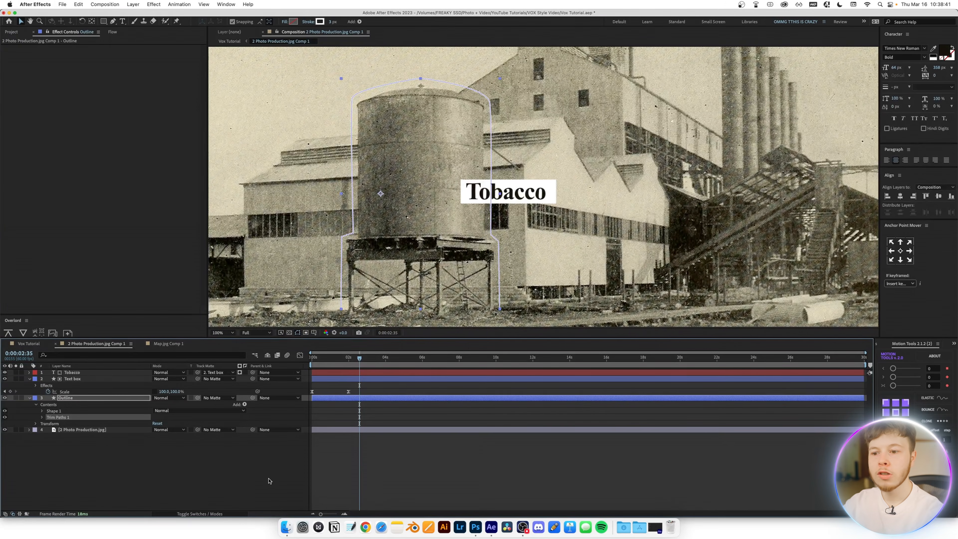
Keyframe the Outline's Trim Paths Start at 0% and End at 100% at the 2-second mark
{"action": "left_click", "coordinate": [352, 359]}
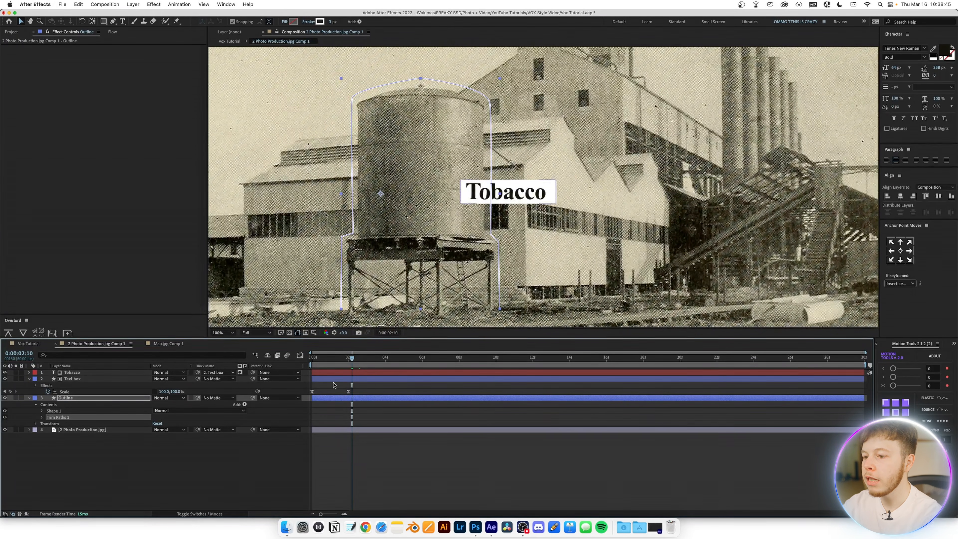
{"action": "left_click_drag", "start_coordinate": [346, 364], "coordinate": [349, 361]}
{"action": "left_click", "coordinate": [42, 418]}
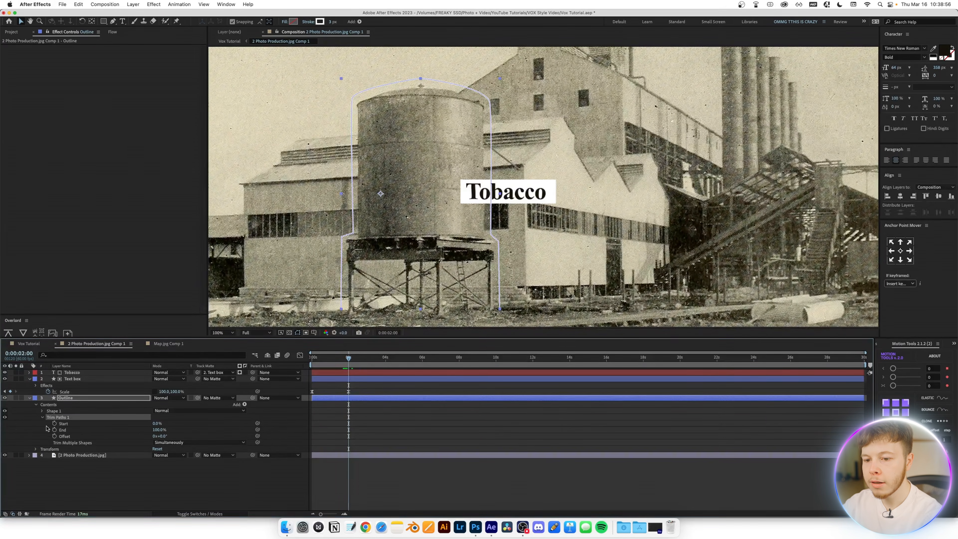
{"action": "left_click", "coordinate": [55, 424]}
{"action": "left_click", "coordinate": [55, 430]}
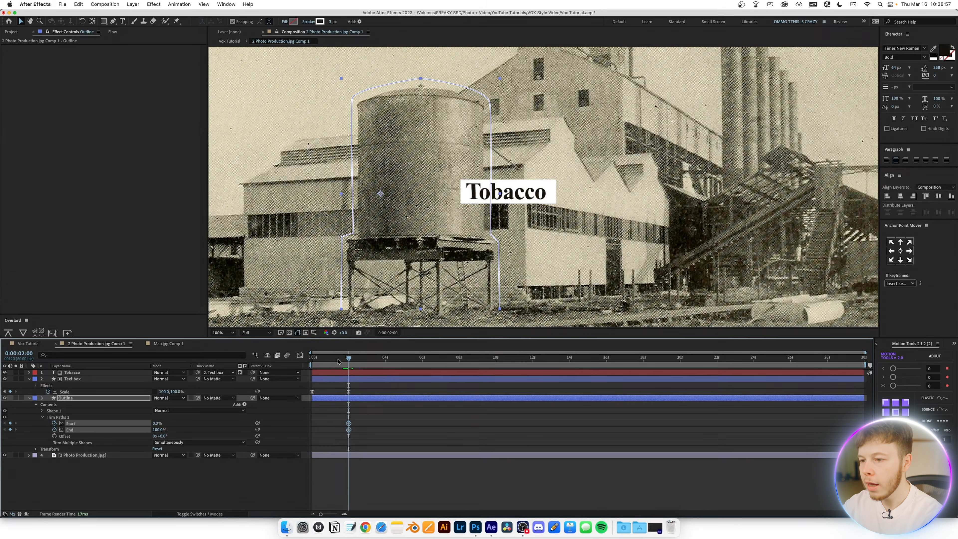
Set the Trim Paths Start and End to 50% at the beginning of the composition
{"action": "left_click_drag", "start_coordinate": [339, 361], "coordinate": [312, 362]}
{"action": "left_click", "coordinate": [157, 423]}
{"action": "type", "text": "50"}
{"action": "key", "text": "Tab"}
{"action": "type", "text": "50"}
{"action": "key", "text": "Return"}
Ease all the Outline's Trim Paths keyframes with the current Flow curve and preview the outline drawing on
{"action": "left_click", "coordinate": [380, 448]}
{"action": "left_click_drag", "start_coordinate": [376, 448], "coordinate": [306, 414]}
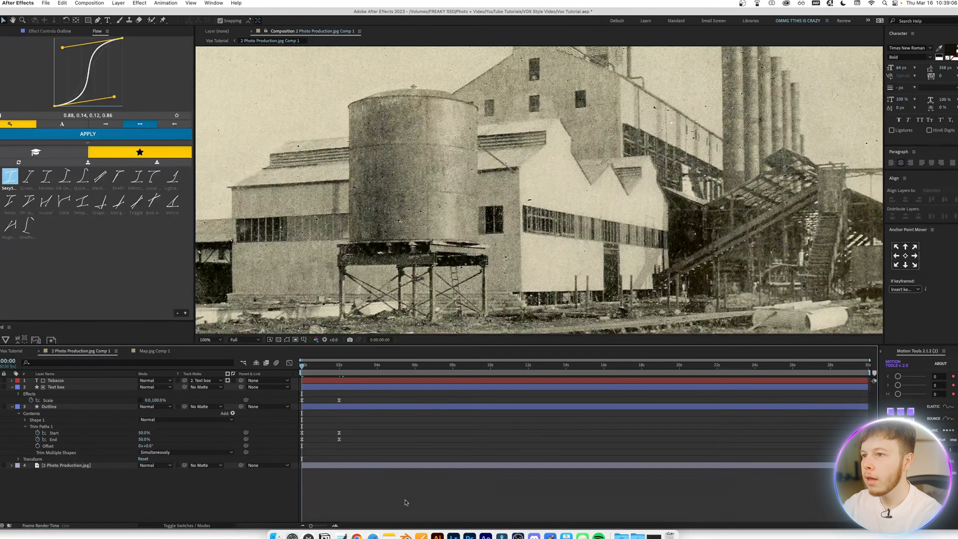
{"action": "key", "text": "space"}
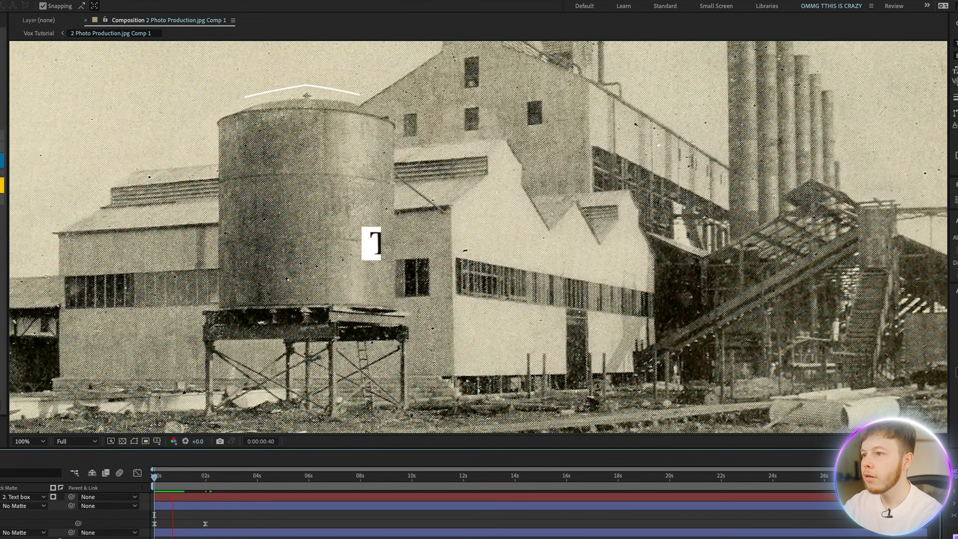
{"action": "key", "text": "space"}
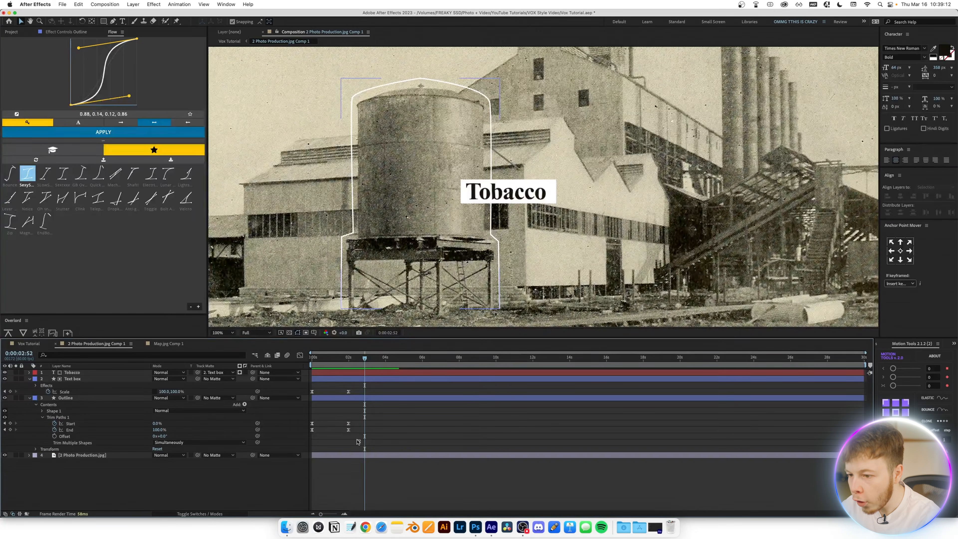
Try shifting the Trim Paths End keyframes slightly later than the Start keyframes and preview the outline
{"action": "left_click_drag", "start_coordinate": [358, 442], "coordinate": [315, 429]}
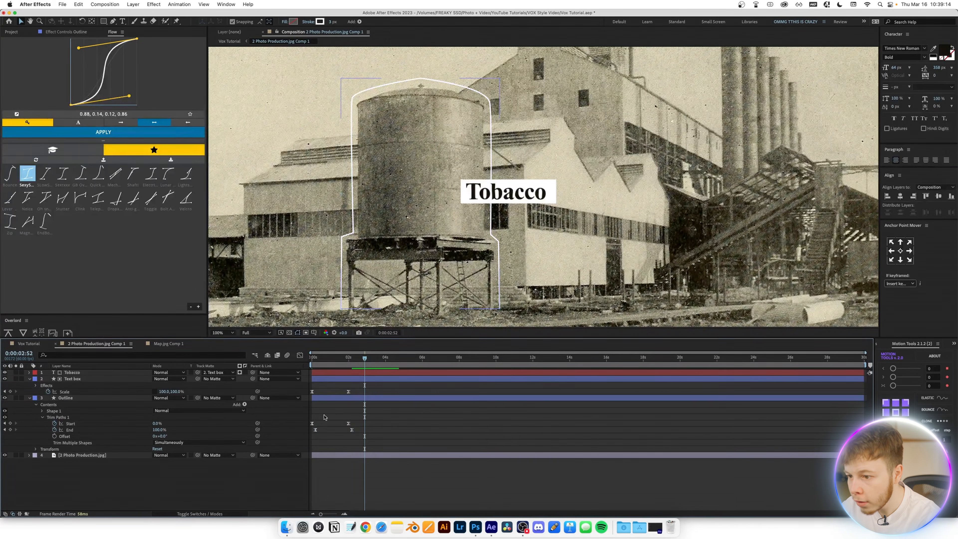
{"action": "left_click", "coordinate": [324, 417]}
{"action": "left_click_drag", "start_coordinate": [325, 357], "coordinate": [311, 357]}
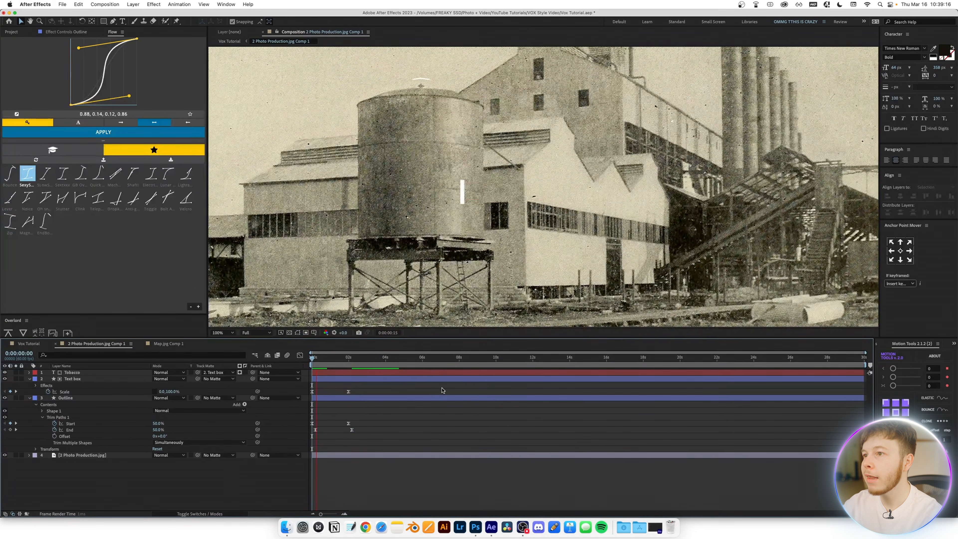
Shift both Trim Paths Start keyframes slightly later than the End keyframes and preview the outline's animation
{"action": "left_click_drag", "start_coordinate": [356, 418], "coordinate": [317, 426]}
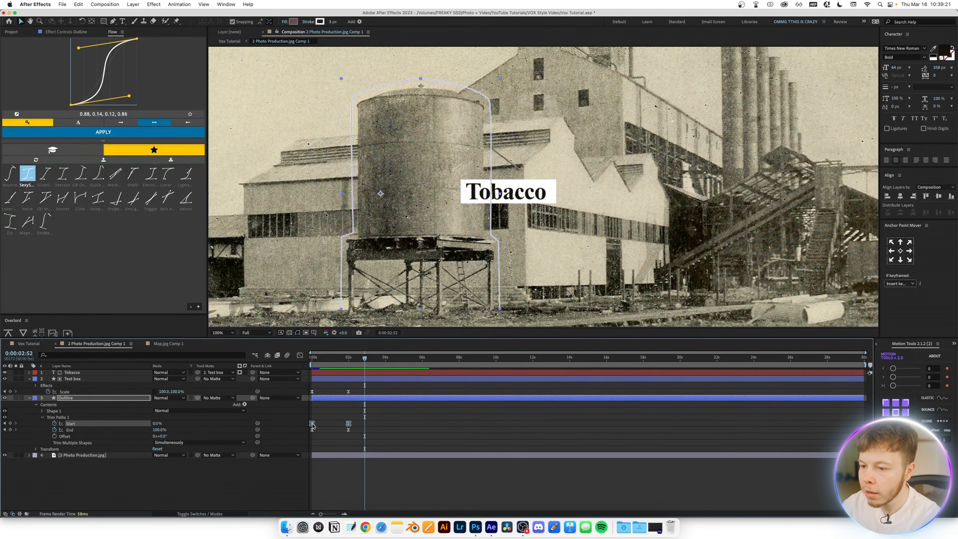
{"action": "key", "text": "space"}
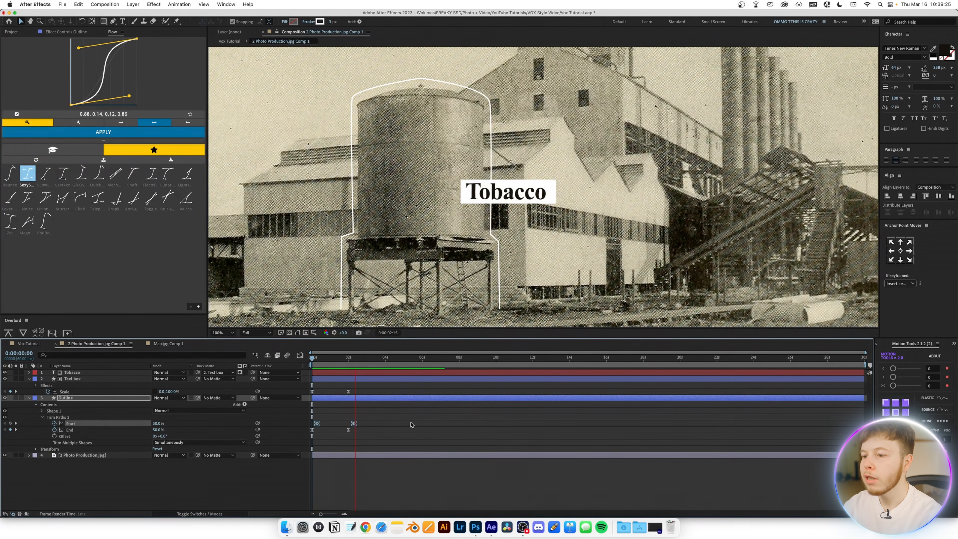
{"action": "key", "text": "space"}
{"action": "left_click_drag", "start_coordinate": [323, 359], "coordinate": [282, 366]}
{"action": "key", "text": "space"}
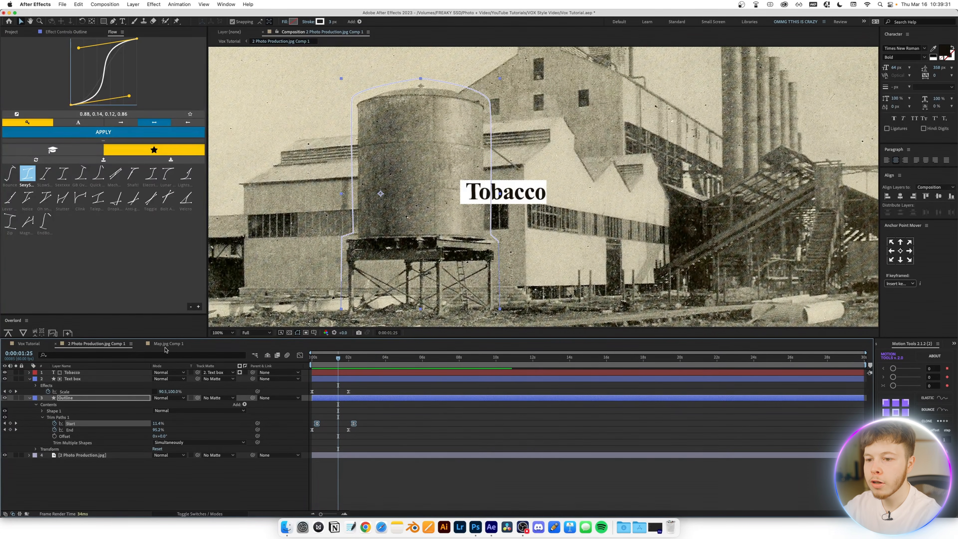
Copy Turbulent Displace and Deep Glow from the map's Outline onto the tank's Outline, set its blending mode to Overlay, and preview the animation
{"action": "left_click", "coordinate": [168, 343]}
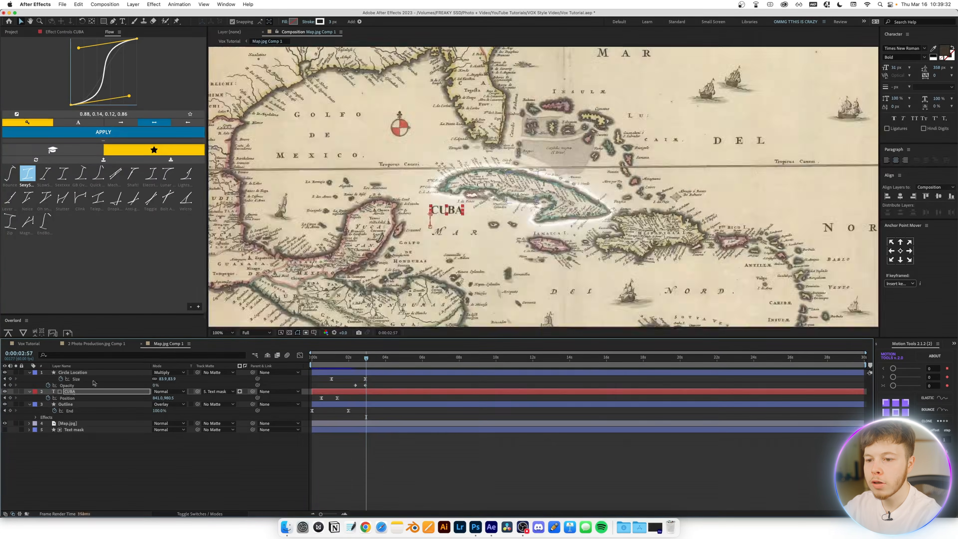
{"action": "left_click", "coordinate": [67, 404]}
{"action": "left_click", "coordinate": [66, 32]}
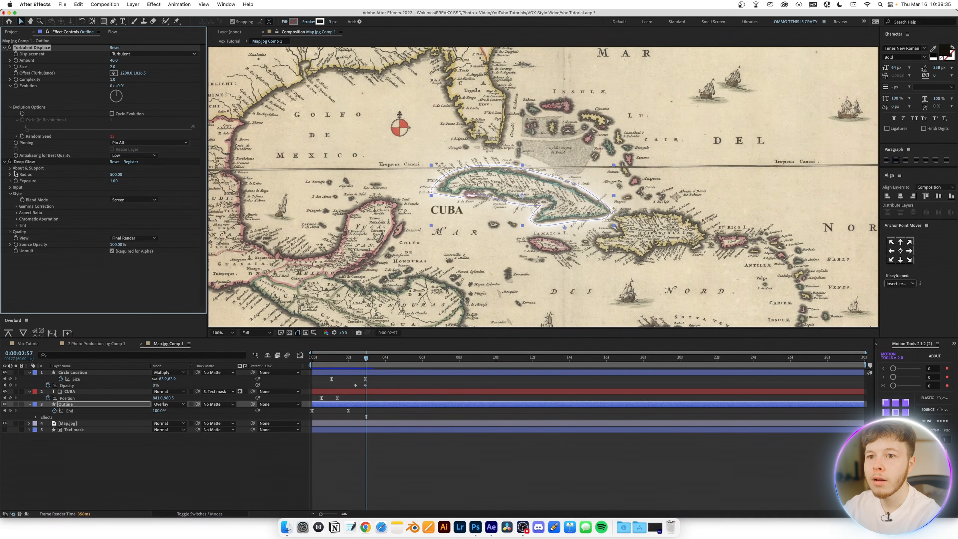
{"action": "left_click", "coordinate": [22, 164]}
{"action": "left_click", "coordinate": [118, 347]}
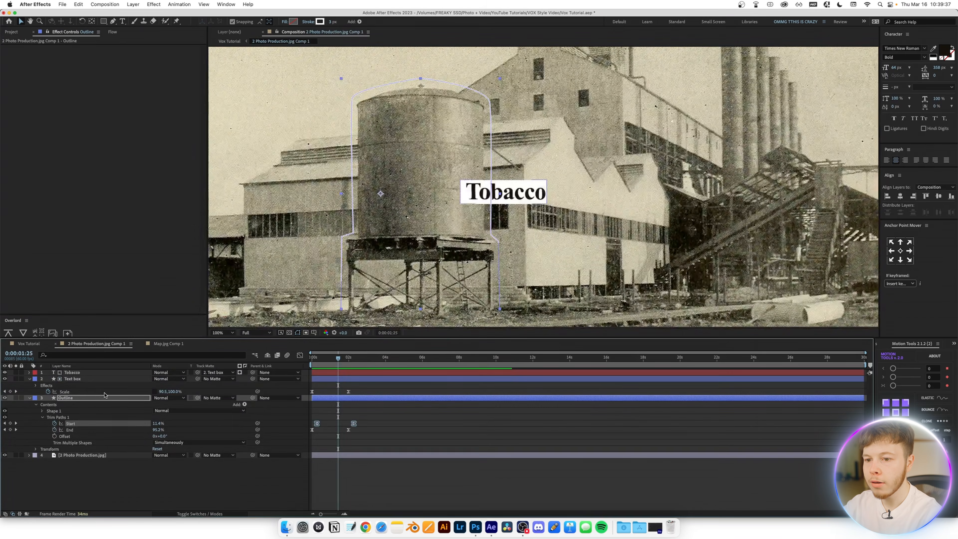
{"action": "left_click", "coordinate": [168, 397]}
{"action": "left_click", "coordinate": [166, 322]}
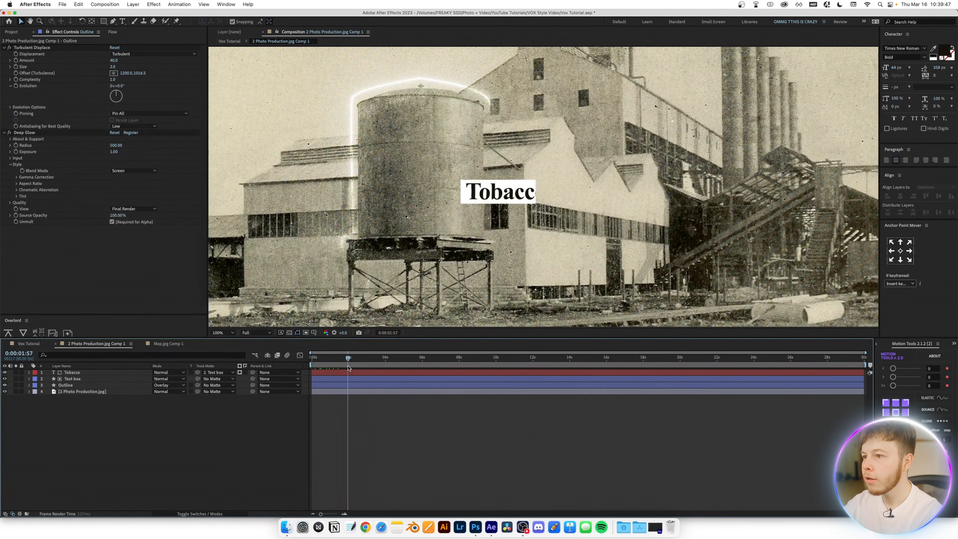
{"action": "scroll", "coordinate": [474, 202], "scroll_direction": "down", "scroll_amount": 2}
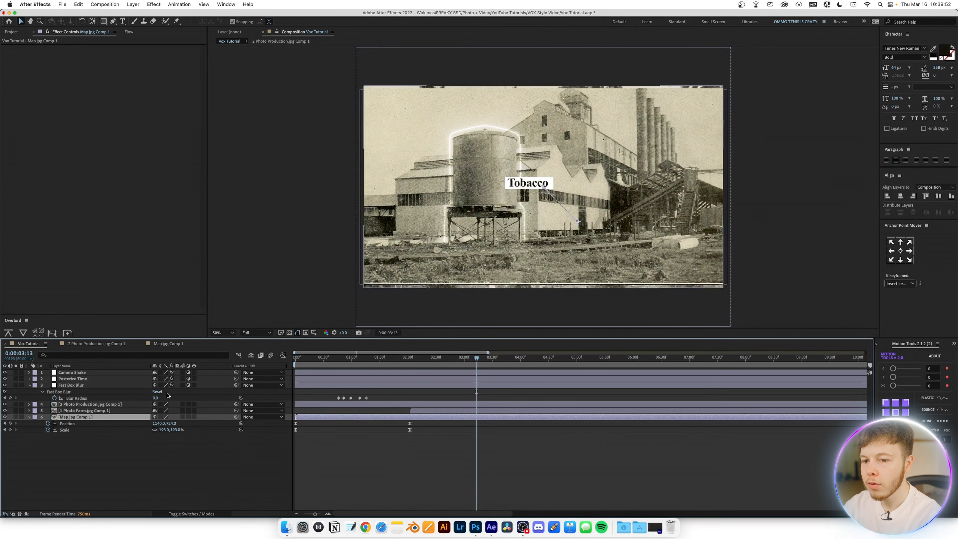
Delay the factory photo layer in the Vox Tutorial composition to start at about 4:31 and preview the sequence from the beginning
{"action": "left_click_drag", "start_coordinate": [354, 405], "coordinate": [540, 411]}
{"action": "left_click", "coordinate": [427, 358]}
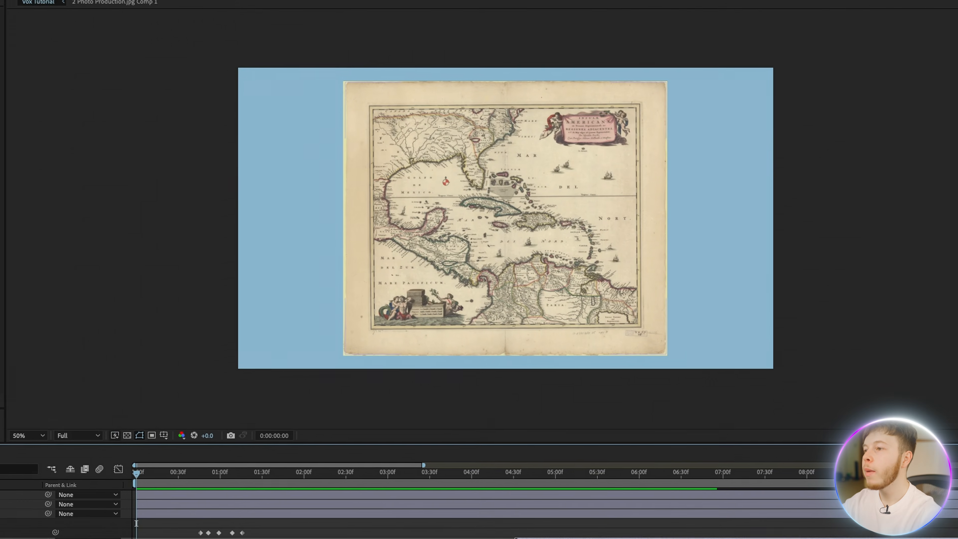
{"action": "key", "text": "space"}
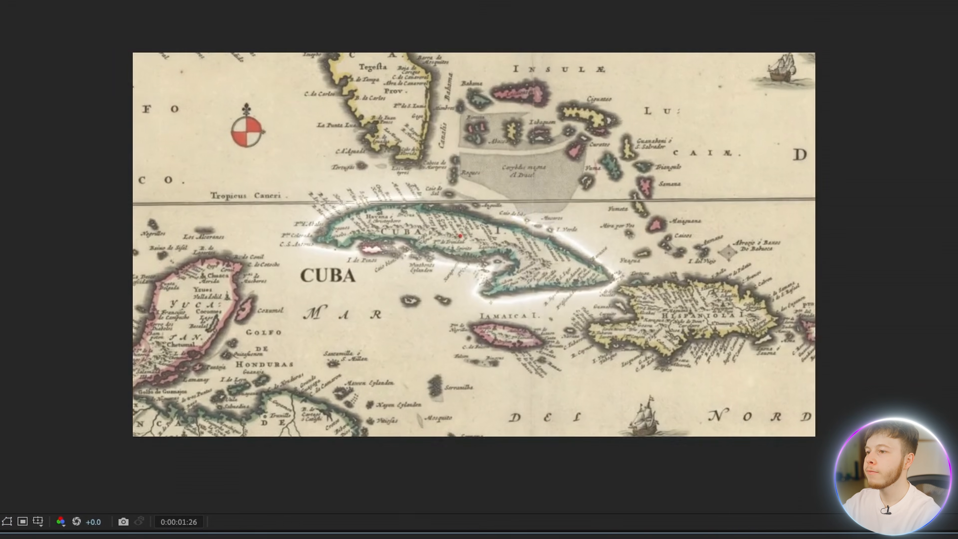
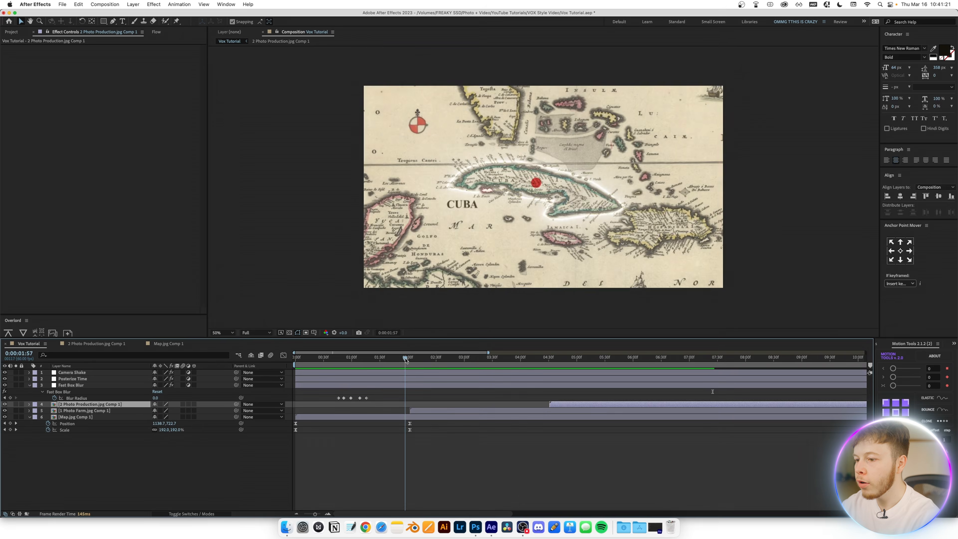
Scale the 1 Photo Farm.jpg Comp 1 layer up to 121%
{"action": "left_click", "coordinate": [423, 363]}
{"action": "left_click_drag", "start_coordinate": [423, 363], "coordinate": [428, 363]}
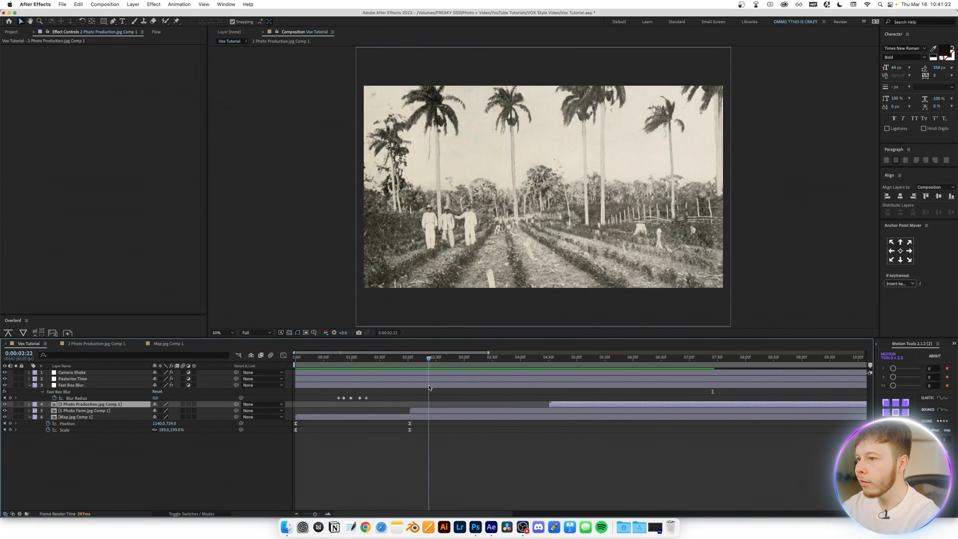
{"action": "left_click", "coordinate": [415, 411]}
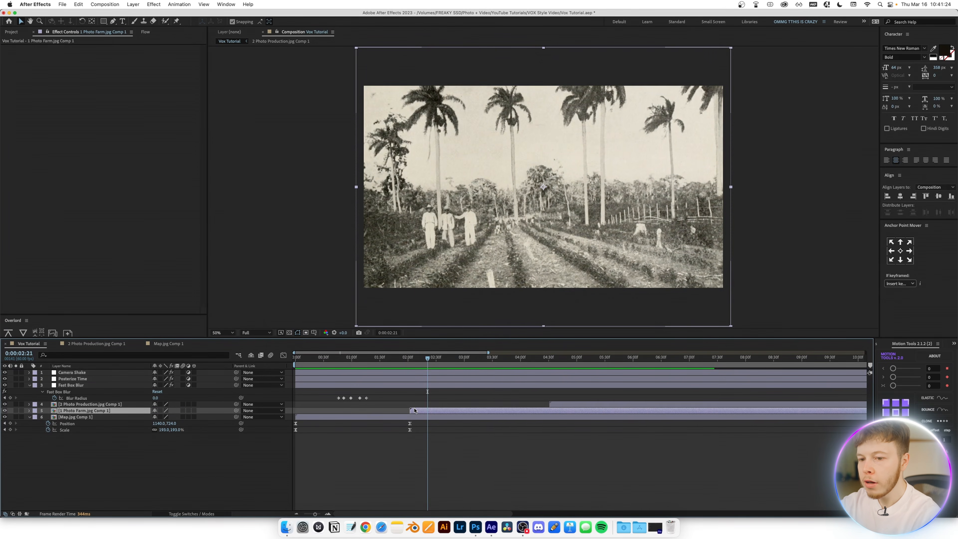
{"action": "key", "text": "s"}
{"action": "mouse_move", "coordinate": [181, 415]}
{"action": "left_mouse_down"}
{"action": "mouse_move", "coordinate": [169, 417]}
{"action": "mouse_move", "coordinate": [184, 418]}
{"action": "left_mouse_up"}
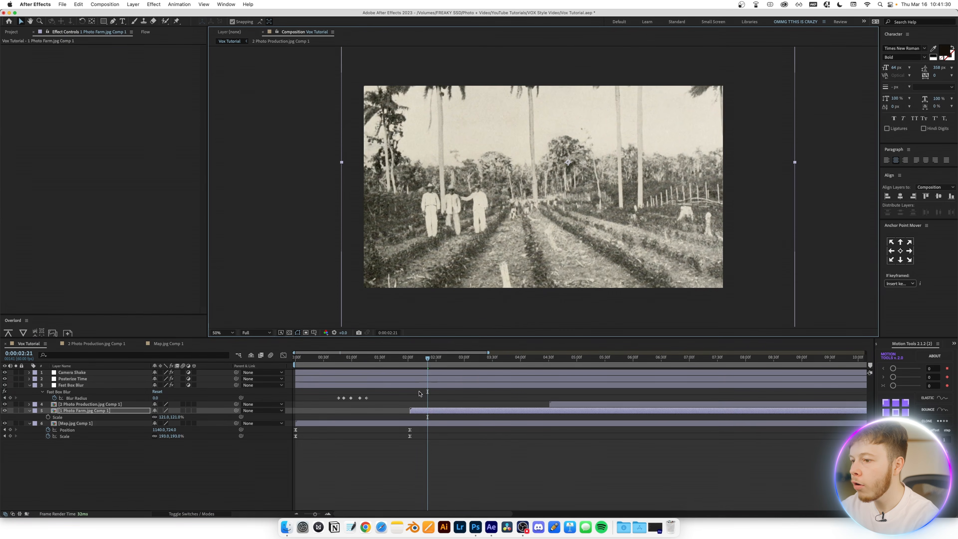
Scale the 2 Photo Production.jpg Comp 1 layer down to 91%
{"action": "left_click_drag", "start_coordinate": [428, 358], "coordinate": [584, 362]}
{"action": "left_click", "coordinate": [586, 405]}
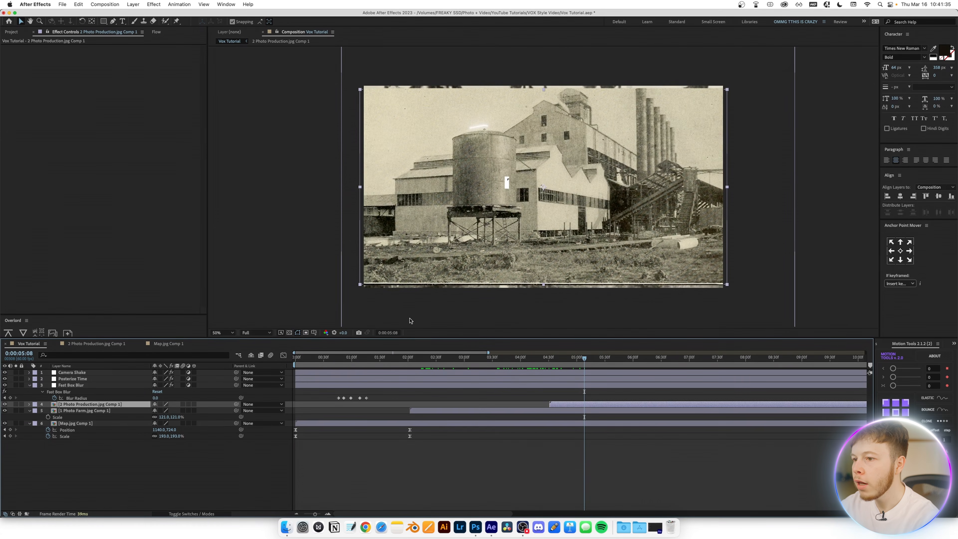
{"action": "key", "text": "s"}
{"action": "left_click_drag", "start_coordinate": [166, 411], "coordinate": [163, 411]}
Add Position and Scale keyframes to the factory photo layer at its start, 0:00:04:31
{"action": "left_click_drag", "start_coordinate": [551, 359], "coordinate": [554, 363]}
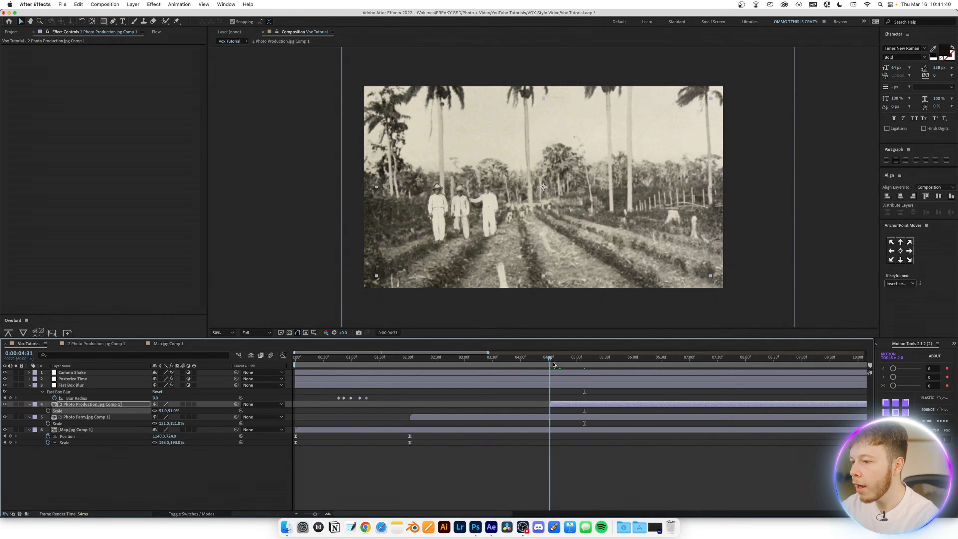
{"action": "key", "text": "shift+p"}
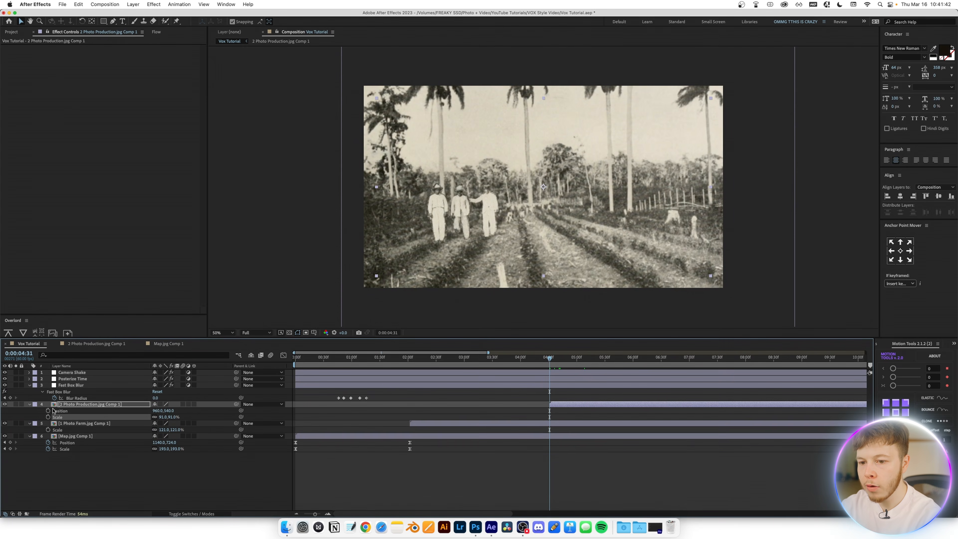
{"action": "left_click", "coordinate": [48, 410]}
{"action": "left_click", "coordinate": [48, 417]}
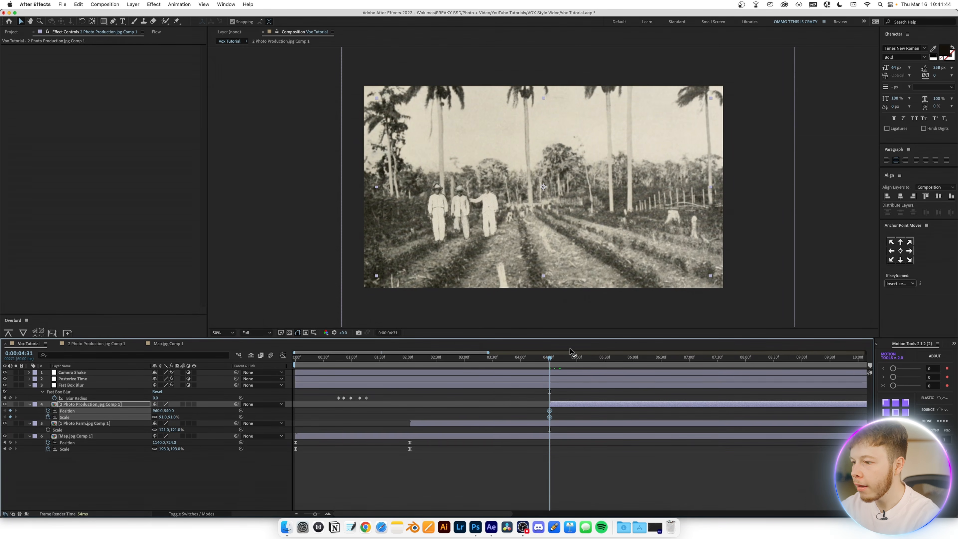
Keyframe the factory photo at 0:00:06:08 with Scale 141% and Position 980, 560
{"action": "left_click_drag", "start_coordinate": [567, 356], "coordinate": [641, 361]}
{"action": "left_click", "coordinate": [165, 484]}
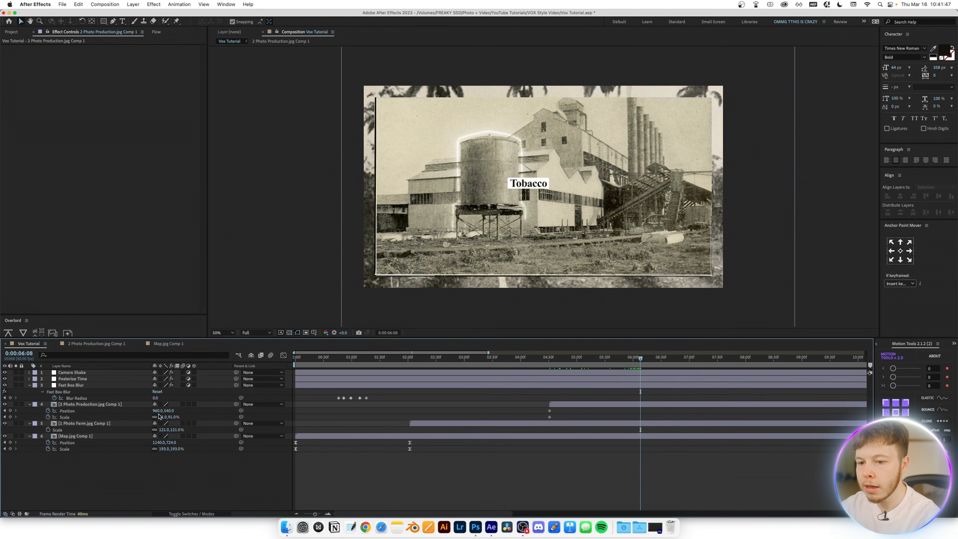
{"action": "left_click_drag", "start_coordinate": [159, 416], "coordinate": [179, 417]}
{"action": "left_click", "coordinate": [780, 244]}
{"action": "key", "text": "shift+Down"}
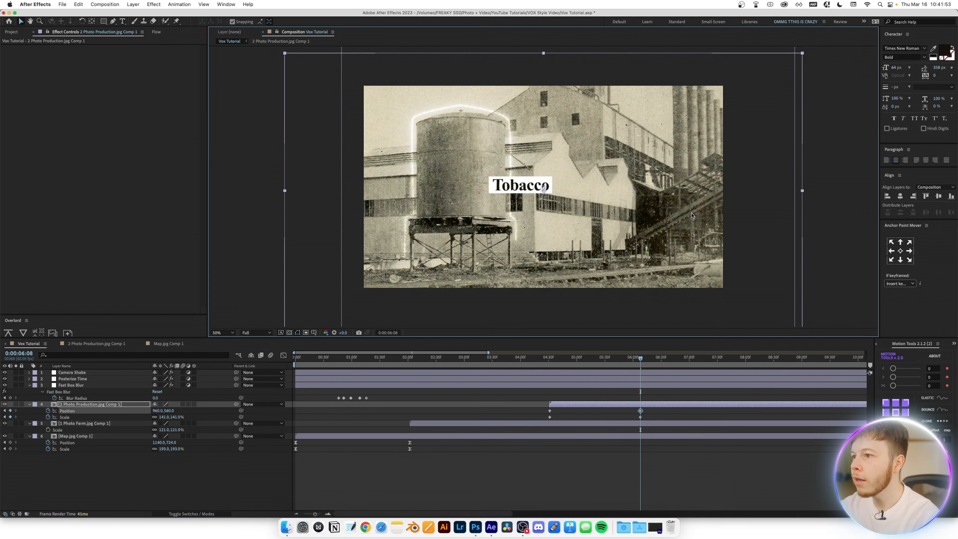
{"action": "key", "text": "shift+Right"}
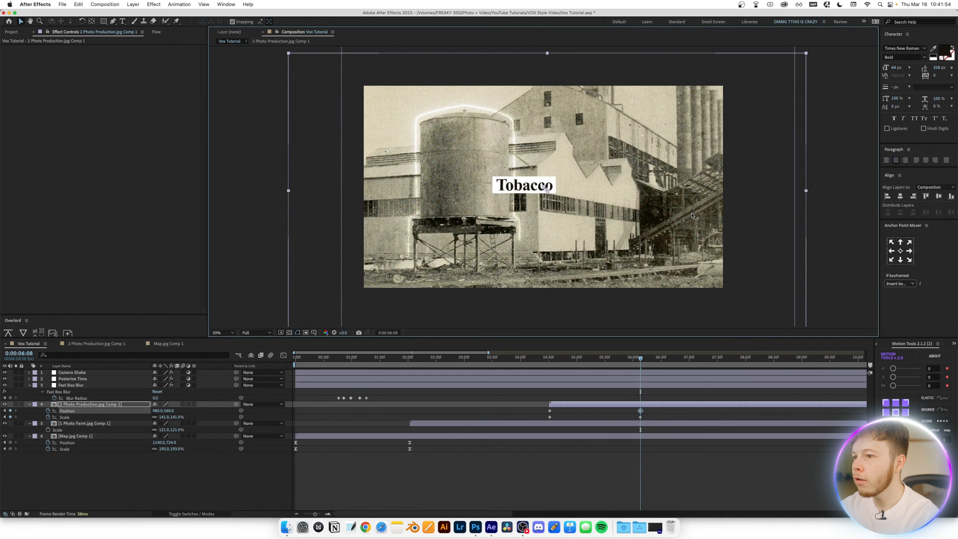
Ease the factory photo's Position and Scale keyframes with the current Flow curve and preview the movement
{"action": "left_click_drag", "start_coordinate": [660, 409], "coordinate": [547, 420]}
{"action": "left_click", "coordinate": [156, 33]}
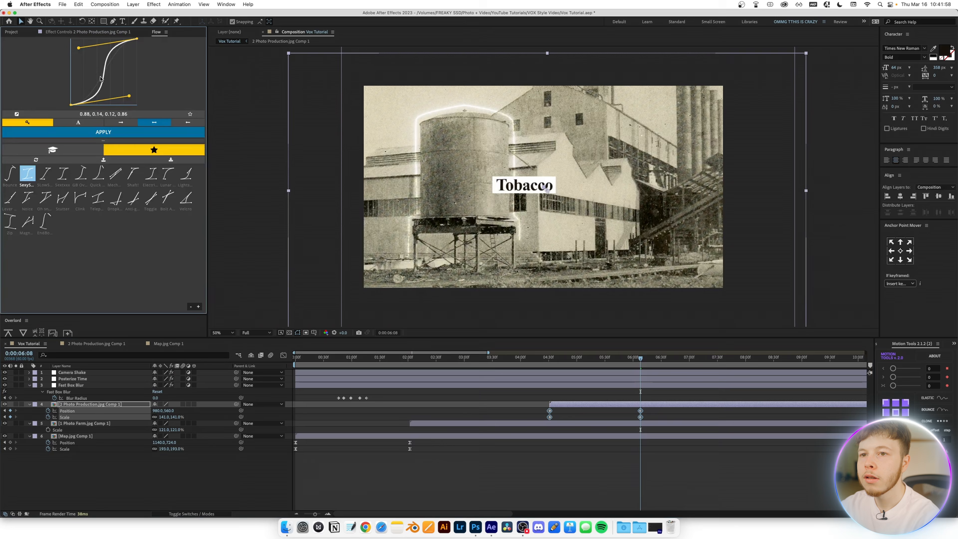
{"action": "left_click", "coordinate": [74, 132]}
{"action": "key", "text": "space"}
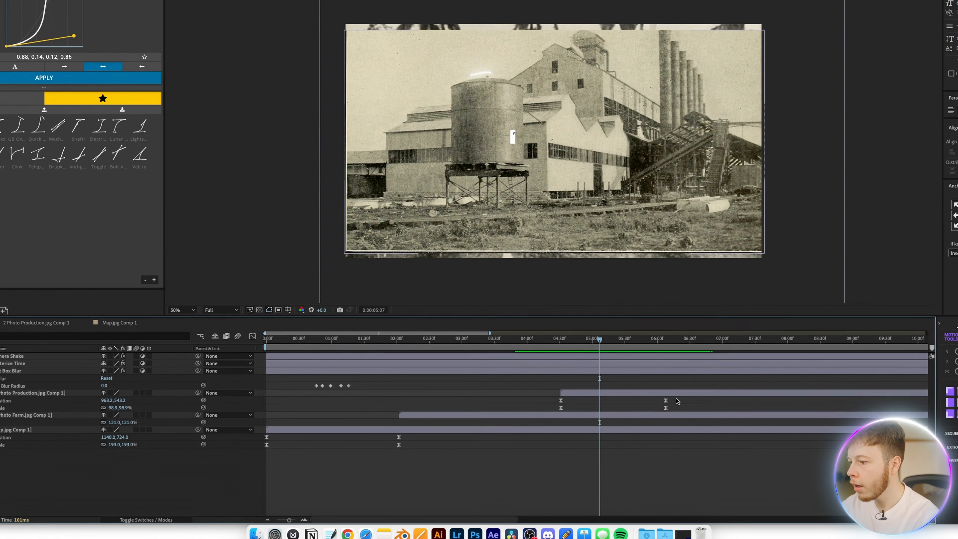
Time-reverse the factory photo's Position and Scale keyframes and preview the movement
{"action": "left_click_drag", "start_coordinate": [677, 398], "coordinate": [536, 412]}
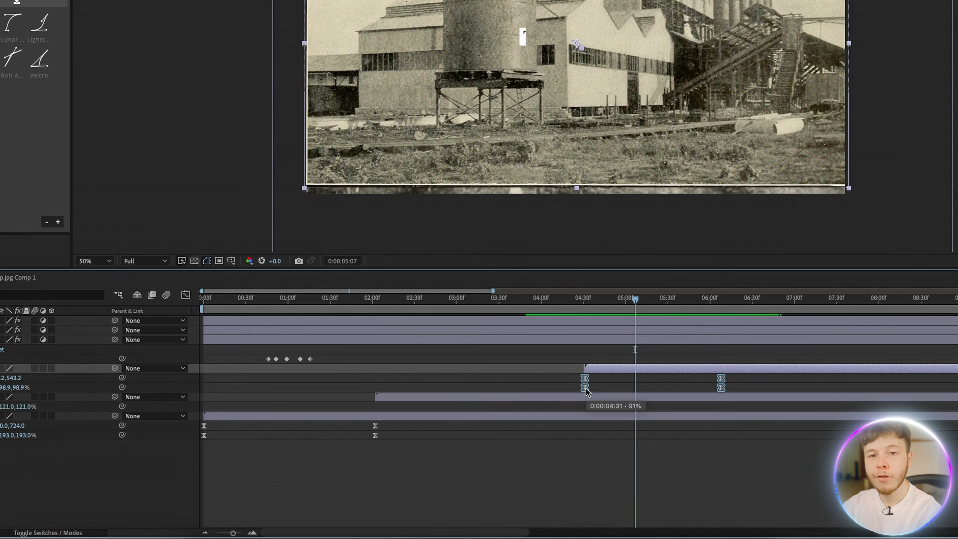
{"action": "right_click", "coordinate": [586, 388]}
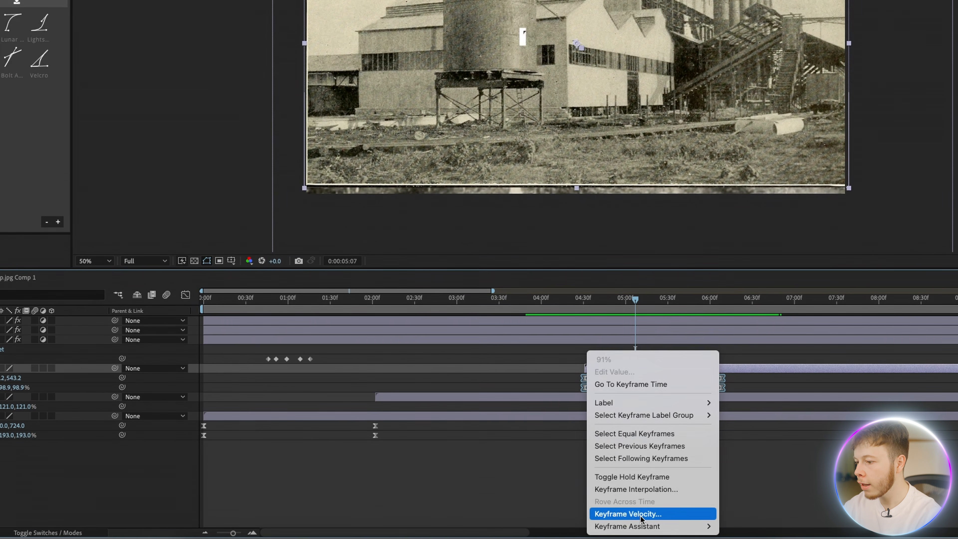
{"action": "mouse_move", "coordinate": [637, 526]}
{"action": "left_click", "coordinate": [755, 526]}
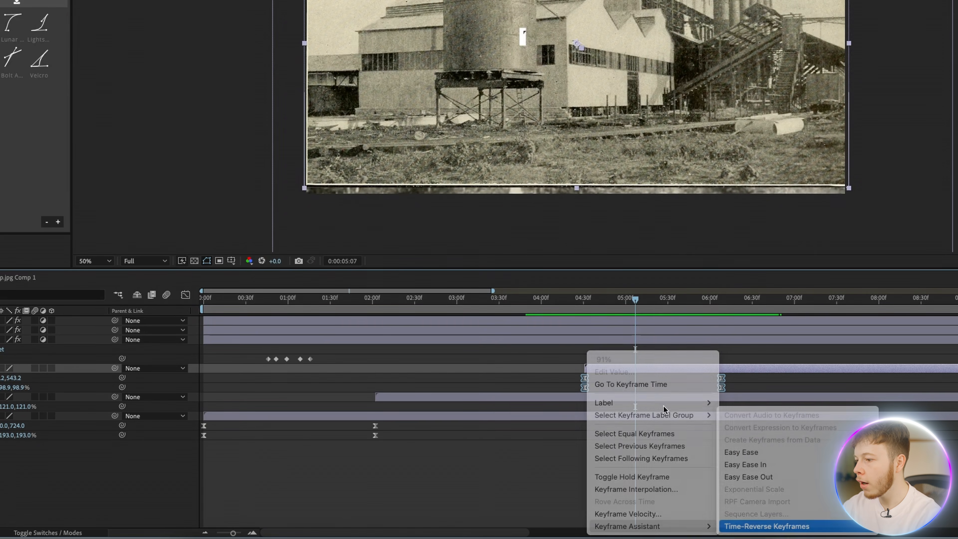
{"action": "left_click_drag", "start_coordinate": [602, 302], "coordinate": [580, 307]}
{"action": "key", "text": "space"}
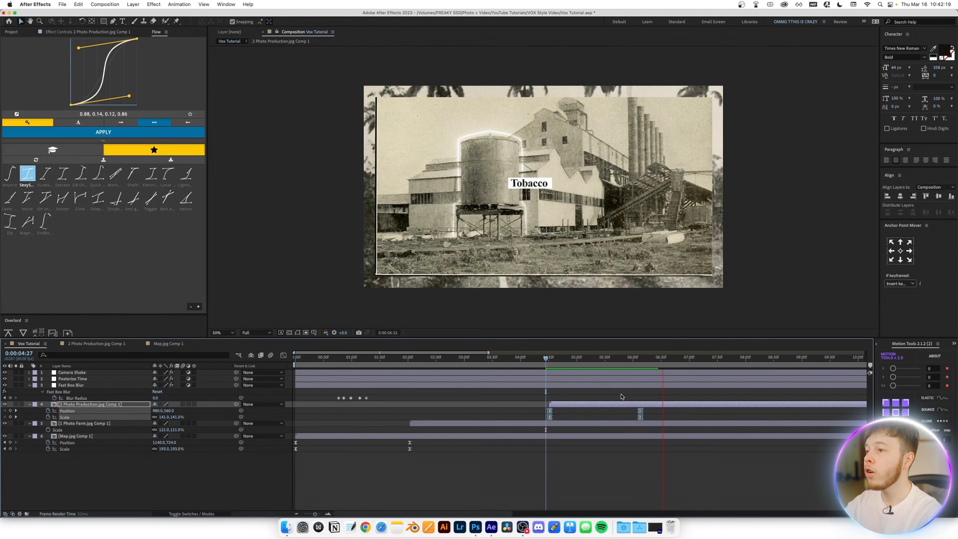
{"action": "key", "text": "space"}
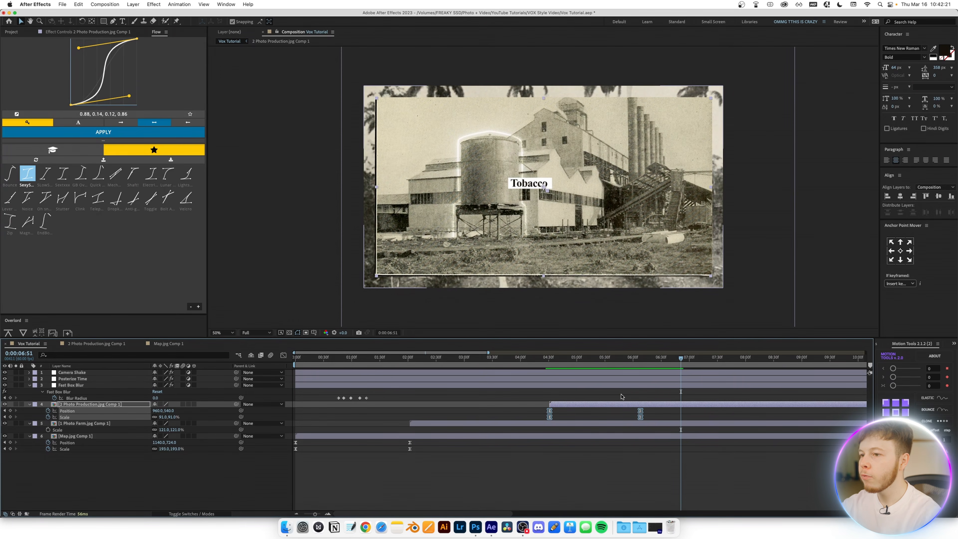
{"action": "key", "text": "space"}
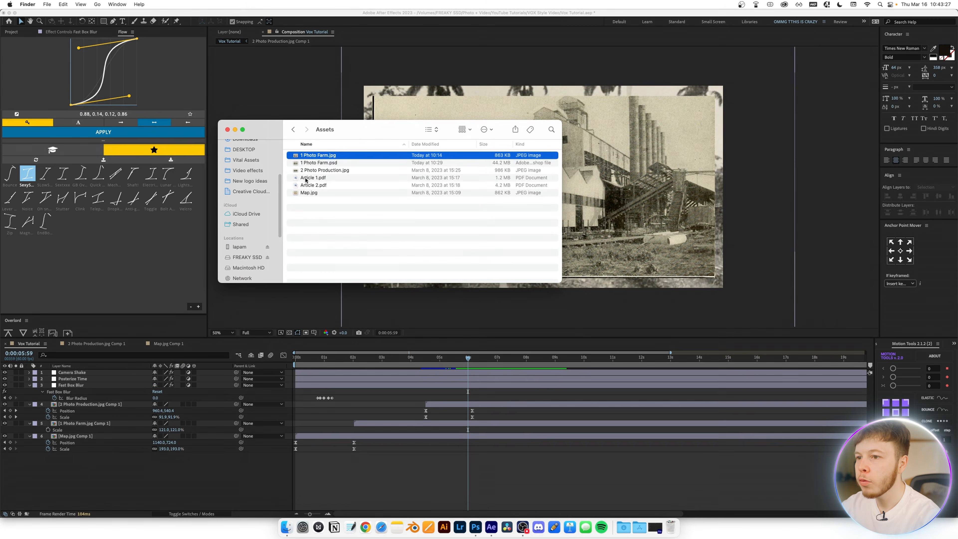
Add Article 1.pdf directly above the factory photo layer and pre-compose it as Article 1.pdf Comp 1, leaving all attributes in Vox Tutorial
{"action": "left_click_drag", "start_coordinate": [305, 180], "coordinate": [69, 406]}
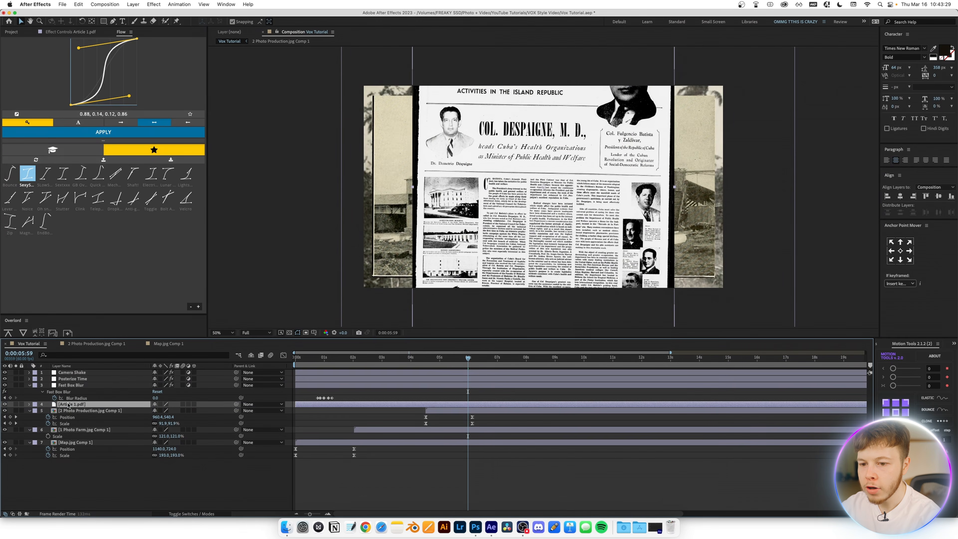
{"action": "key", "text": "super+shift+c"}
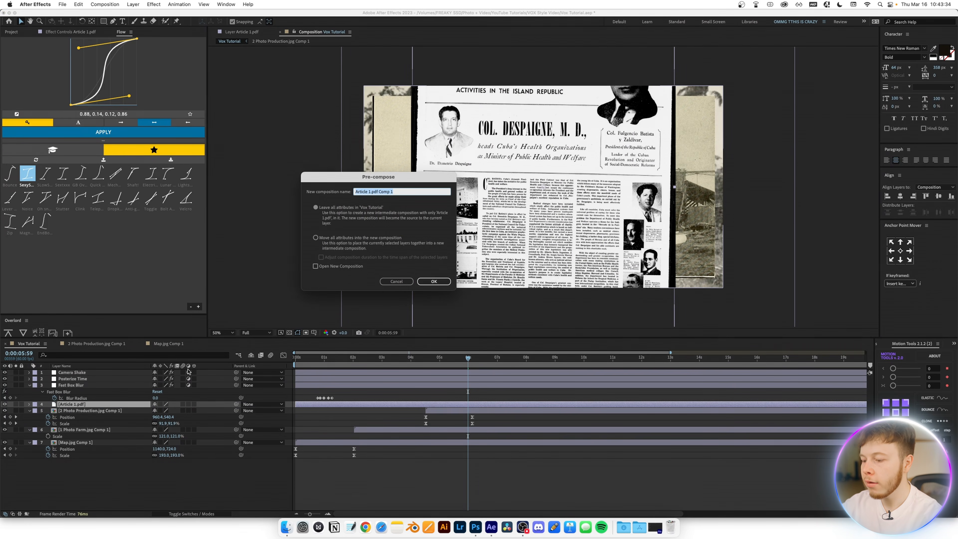
{"action": "key", "text": "Return"}
Open Article 1.pdf Comp 1 and examine the newspaper page's layout, from the headline and portraits down to the columns
{"action": "double_click", "coordinate": [85, 404]}
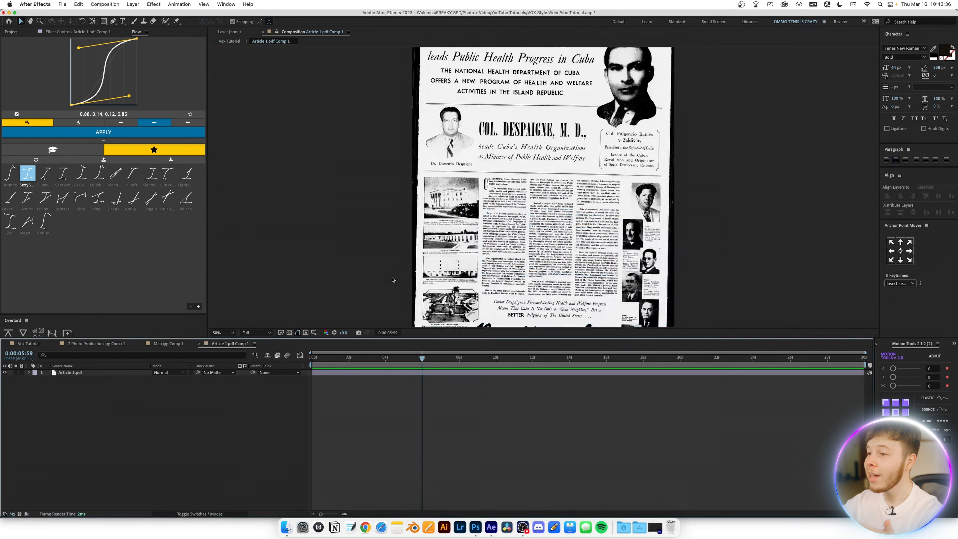
{"action": "scroll", "coordinate": [625, 161], "scroll_direction": "down", "scroll_amount": 2}
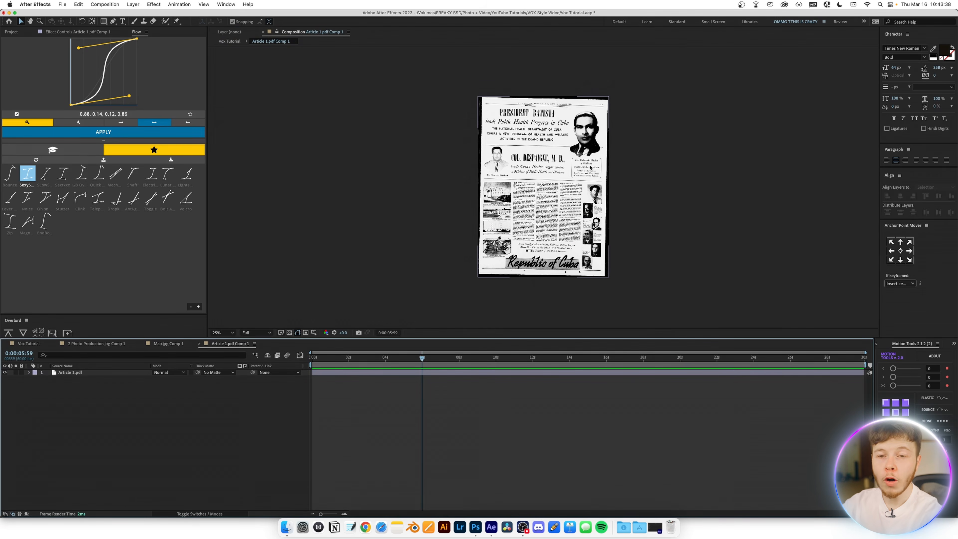
{"action": "key", "text": "slash"}
{"action": "scroll", "coordinate": [572, 166], "scroll_direction": "down", "scroll_amount": 1}
{"action": "left_click_drag", "start_coordinate": [578, 192], "coordinate": [541, 268]}
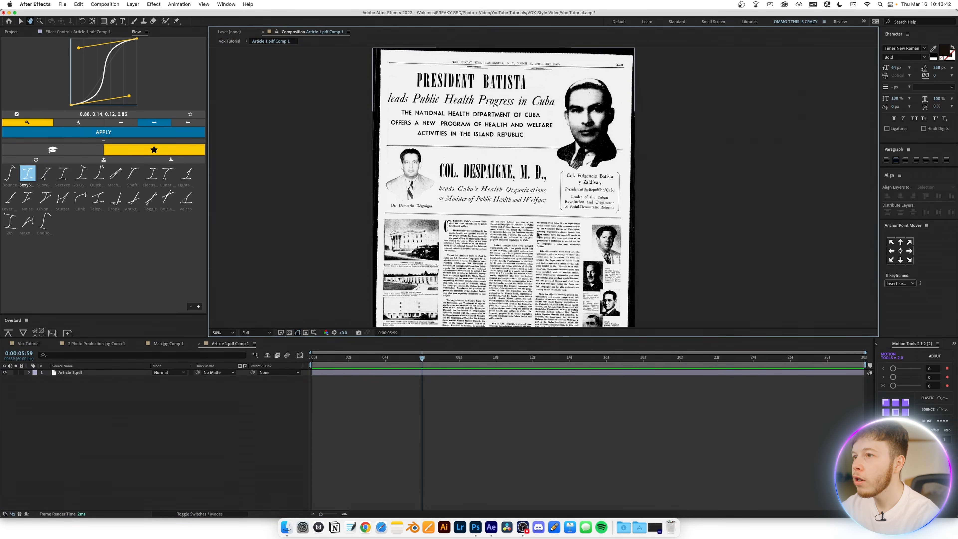
{"action": "scroll", "coordinate": [524, 164], "scroll_direction": "up", "scroll_amount": 1}
{"action": "left_click_drag", "start_coordinate": [510, 94], "coordinate": [541, 176]}
Return to the Vox Tutorial composition and toggle the article layer's visibility to compare it with the photos beneath
{"action": "left_click", "coordinate": [28, 343]}
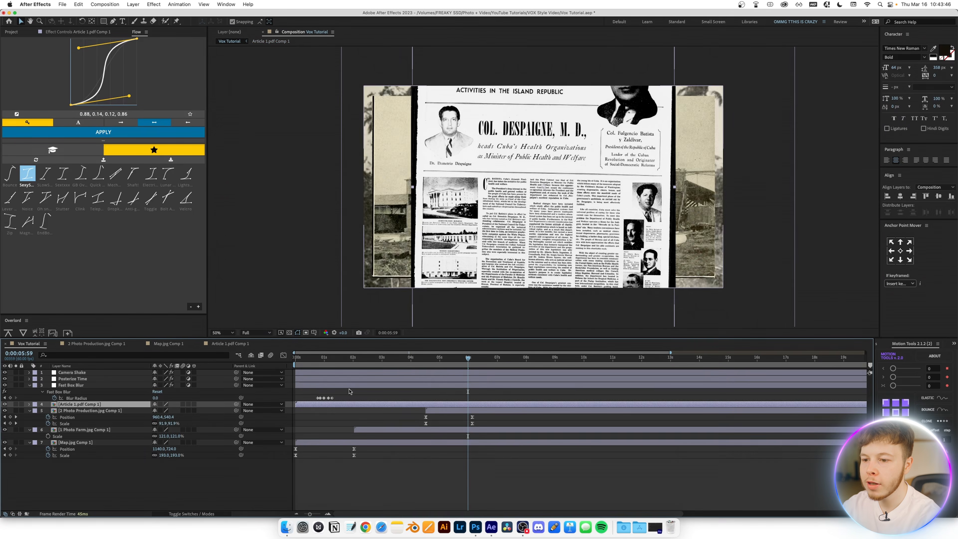
{"action": "left_click", "coordinate": [5, 404]}
{"action": "left_click", "coordinate": [5, 404]}
{"action": "left_click", "coordinate": [5, 404]}
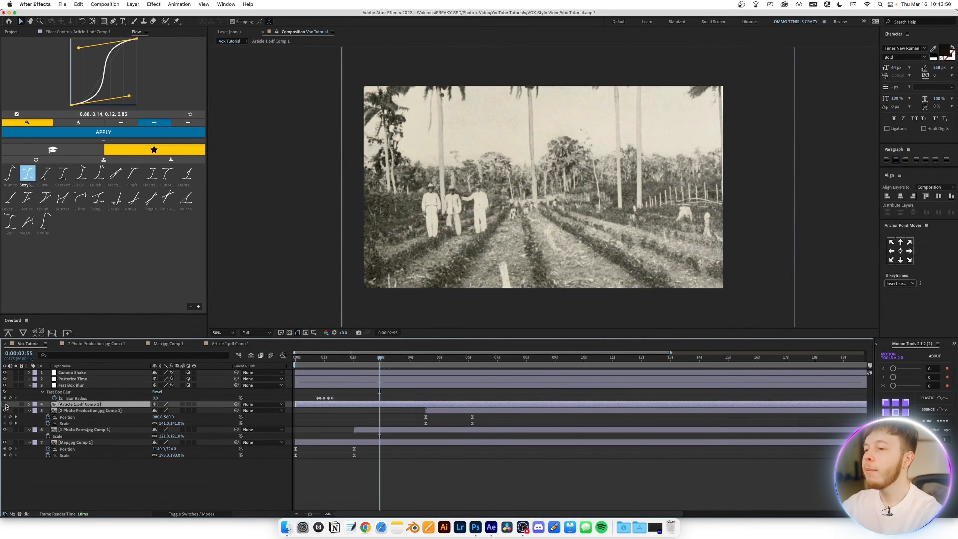
{"action": "left_click", "coordinate": [5, 404]}
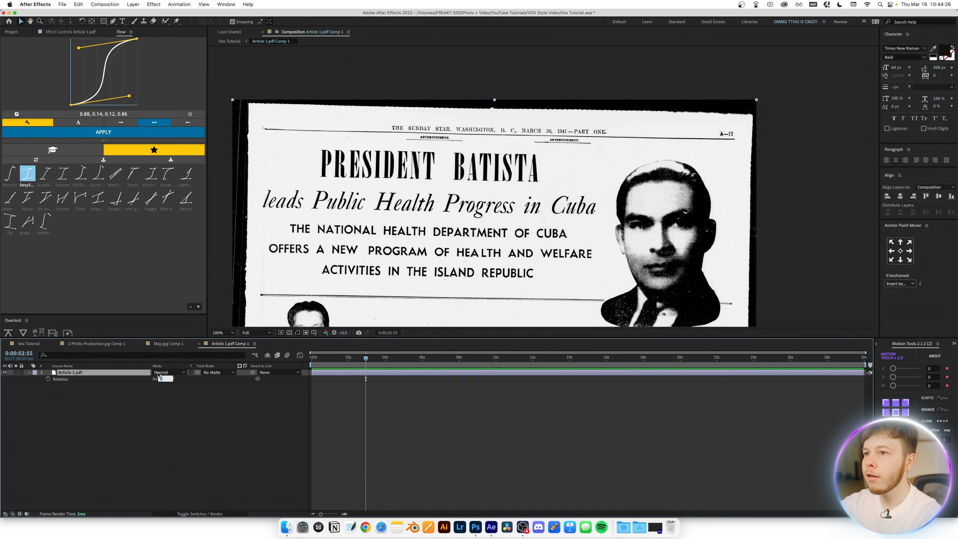
Straighten the Article 1.pdf layer inside its composition by setting its Rotation to -1°
{"action": "type", "text": "-1"}
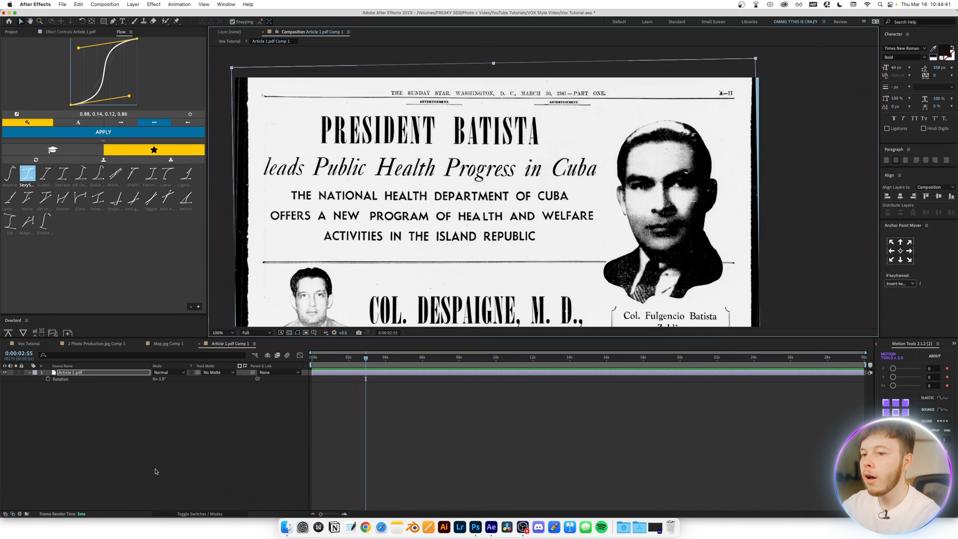
Draw a straight Pen line through the headline "PRESIDENT BATISTA" on a new shape layer with no fill
{"action": "left_click", "coordinate": [177, 407]}
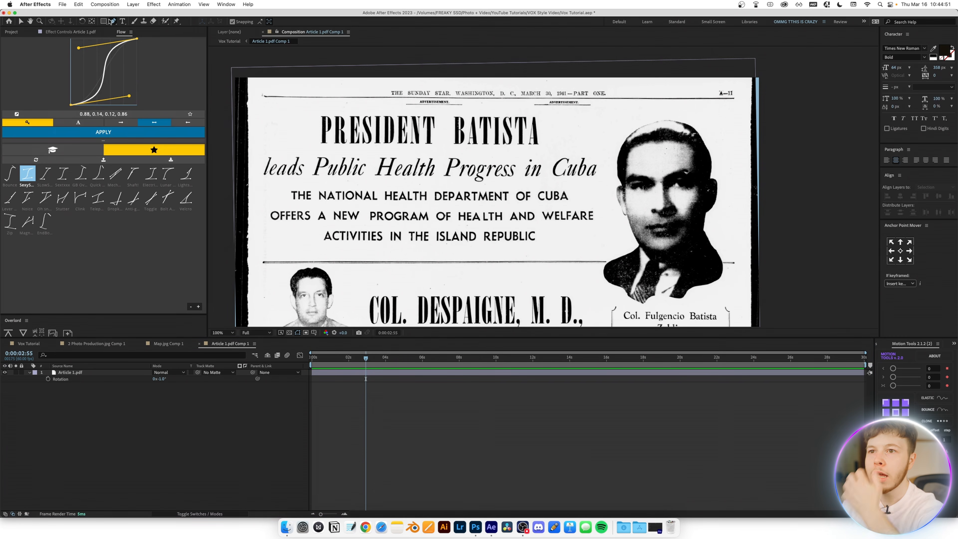
{"action": "left_click", "coordinate": [113, 21]}
{"action": "left_click", "coordinate": [318, 130]}
{"action": "left_click", "coordinate": [543, 130]}
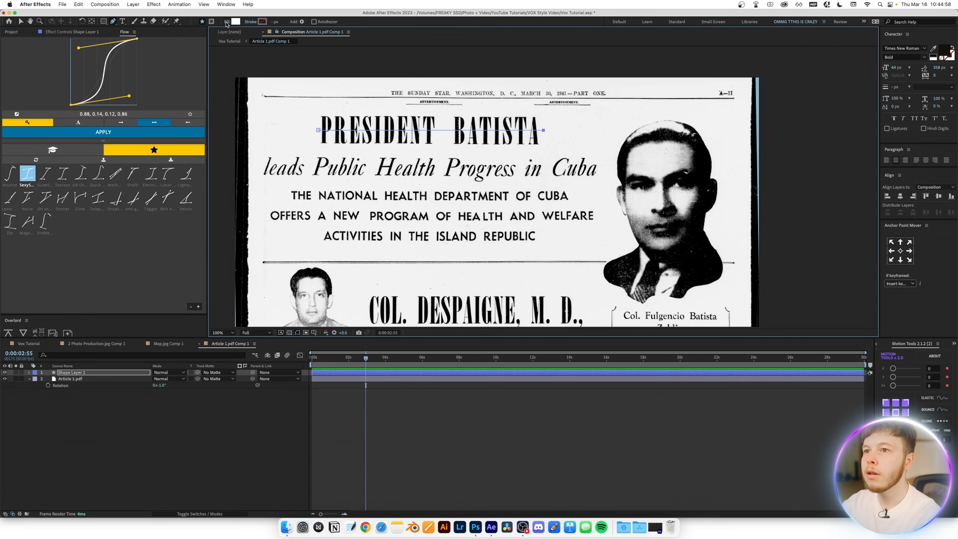
{"action": "left_click", "coordinate": [227, 23]}
{"action": "left_click", "coordinate": [222, 212]}
{"action": "key", "text": "Return"}
Give the headline line a bright yellow 93 px stroke and set the shape layer's blending mode to Multiply
{"action": "left_click", "coordinate": [263, 21]}
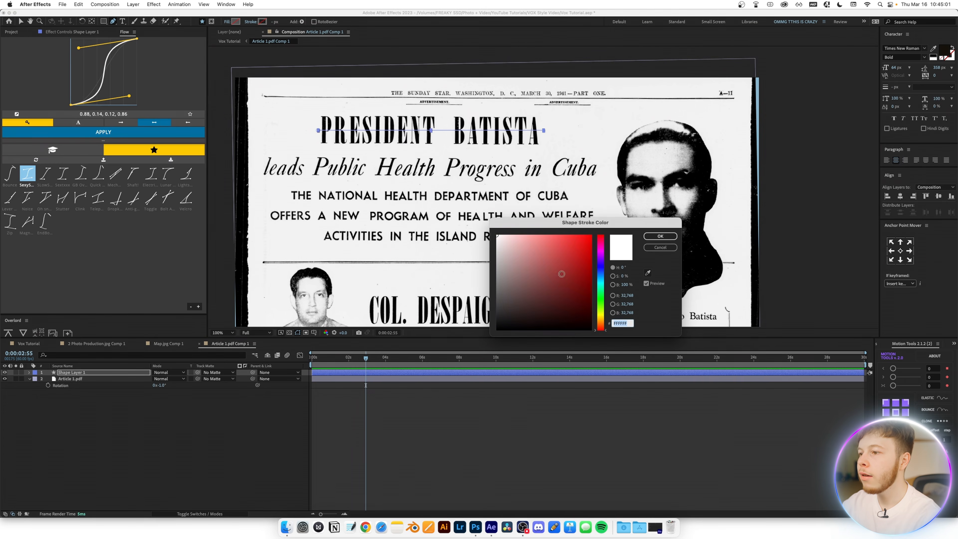
{"action": "left_click", "coordinate": [602, 316]}
{"action": "left_click_drag", "start_coordinate": [558, 285], "coordinate": [606, 206]}
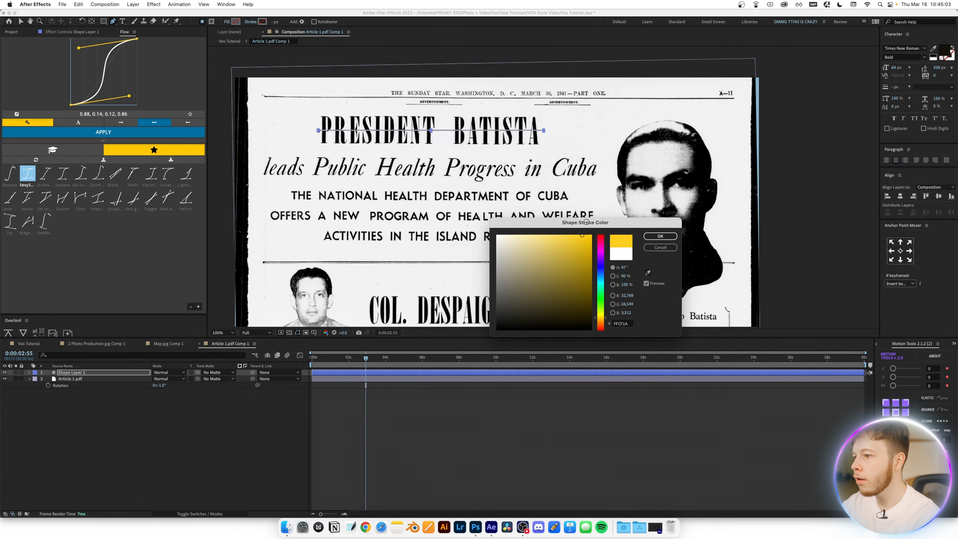
{"action": "left_click", "coordinate": [168, 373]}
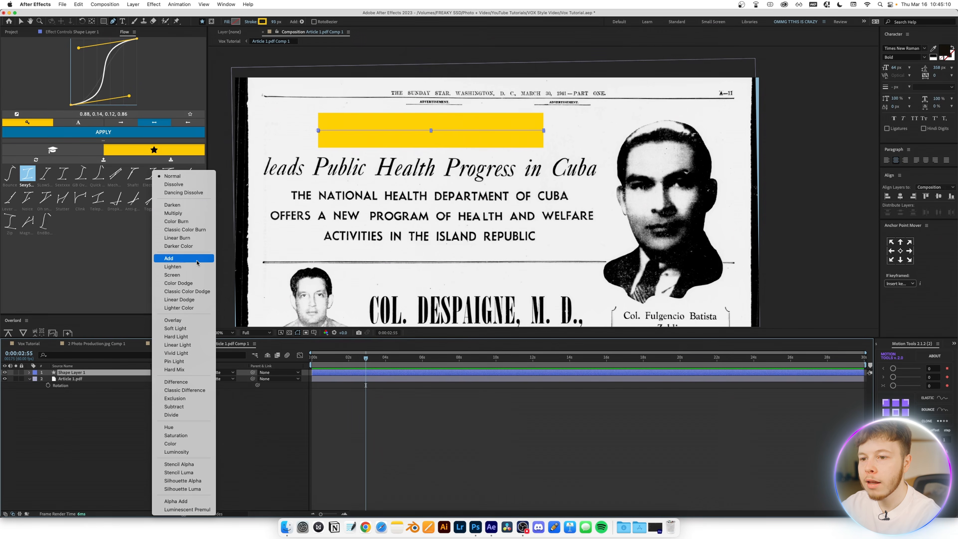
{"action": "left_click", "coordinate": [189, 213]}
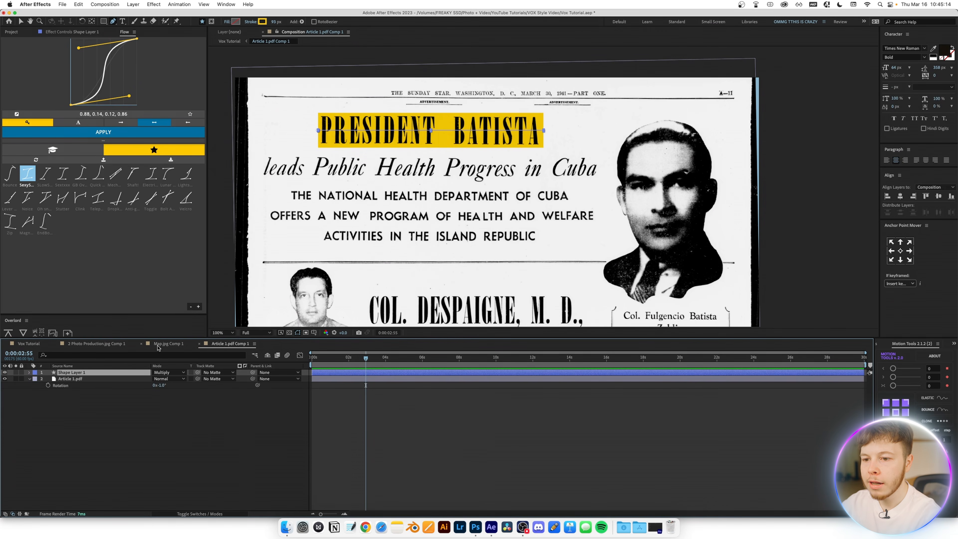
Copy Turbulent Displace from the Outline layer in Map.jpg Comp 1 onto the yellow headline highlight and set its Amount to 70
{"action": "left_click", "coordinate": [166, 343]}
{"action": "left_click", "coordinate": [64, 405]}
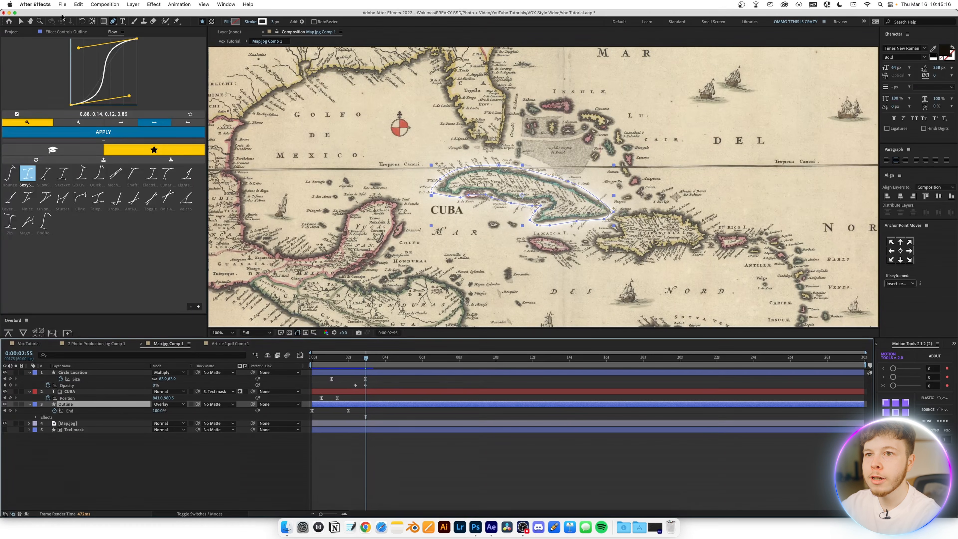
{"action": "left_click", "coordinate": [50, 31]}
{"action": "left_click", "coordinate": [33, 48]}
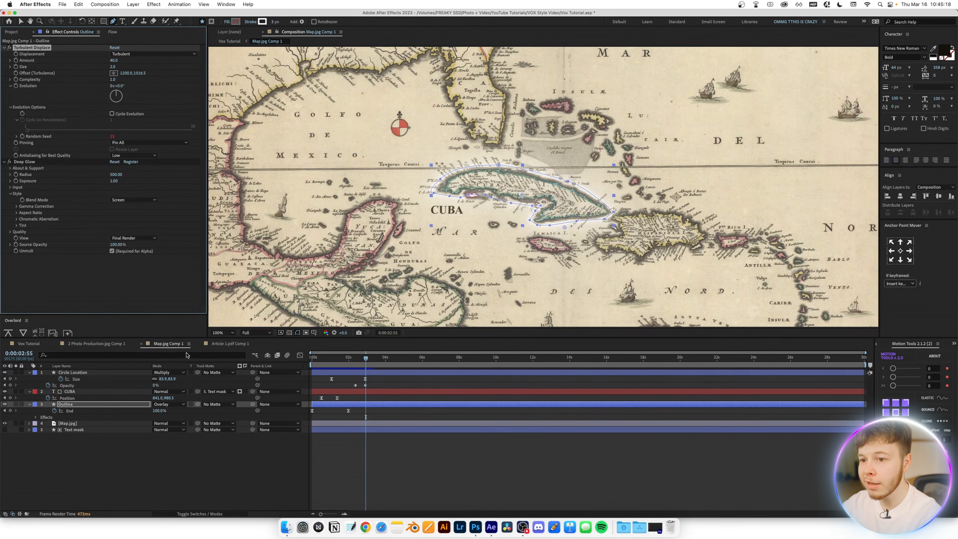
{"action": "left_click", "coordinate": [230, 344]}
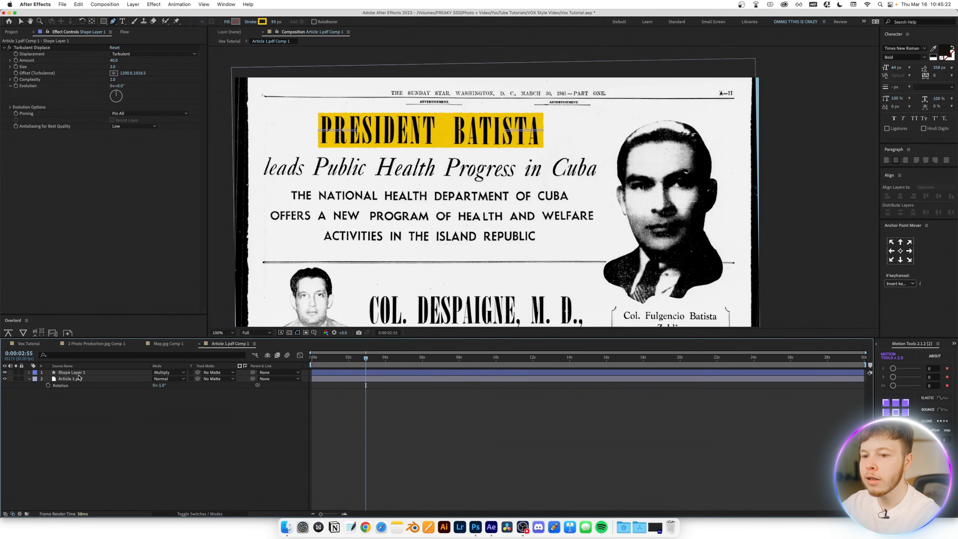
{"action": "key", "text": "period"}
{"action": "left_click_drag", "start_coordinate": [357, 97], "coordinate": [557, 200]}
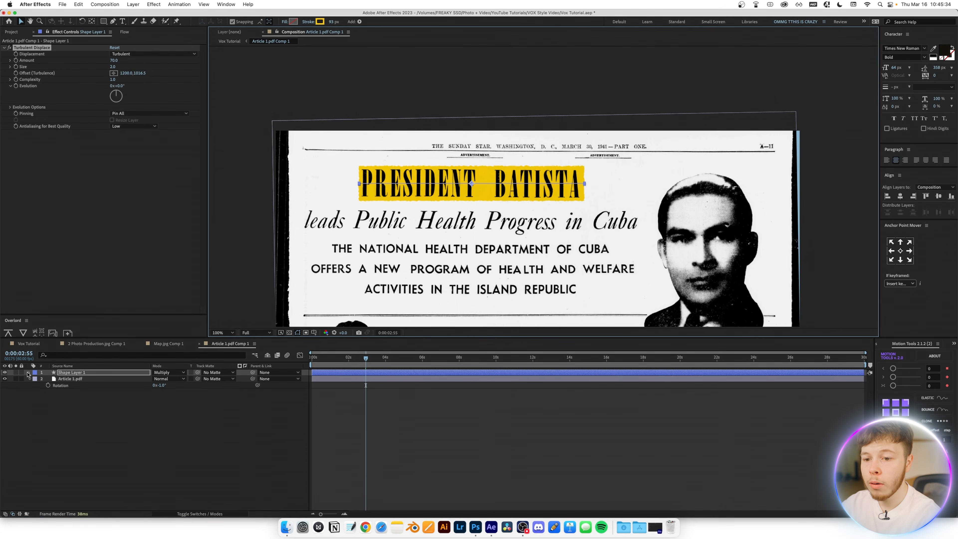
Add Trim Paths to the contents of the yellow headline highlight's shape layer
{"action": "left_click", "coordinate": [27, 373]}
{"action": "left_click", "coordinate": [48, 380]}
{"action": "left_click", "coordinate": [245, 380]}
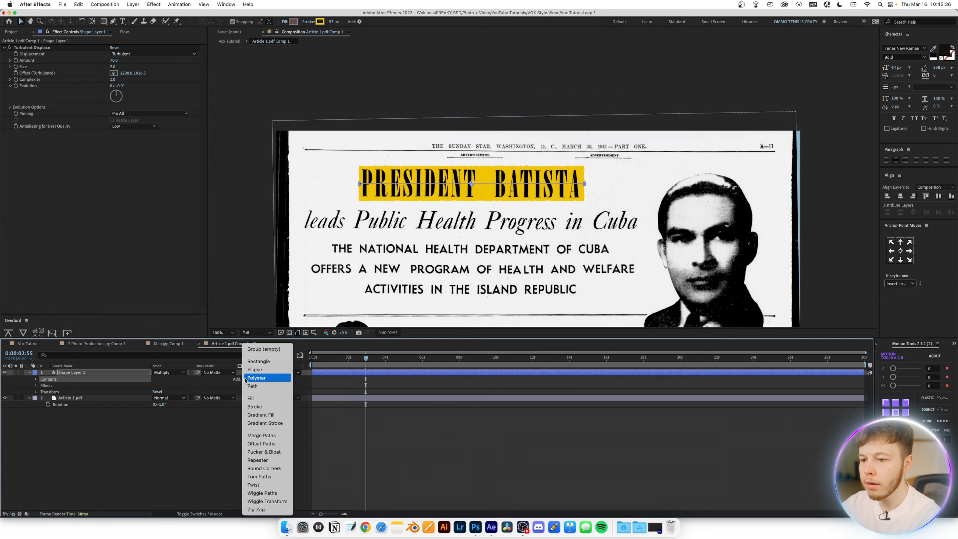
{"action": "key", "text": "Return"}
Keyframe the highlight's Trim Paths End from 0% at the start to 100% at 0:00:02:01 with easing, and preview the reveal
{"action": "left_click", "coordinate": [349, 361]}
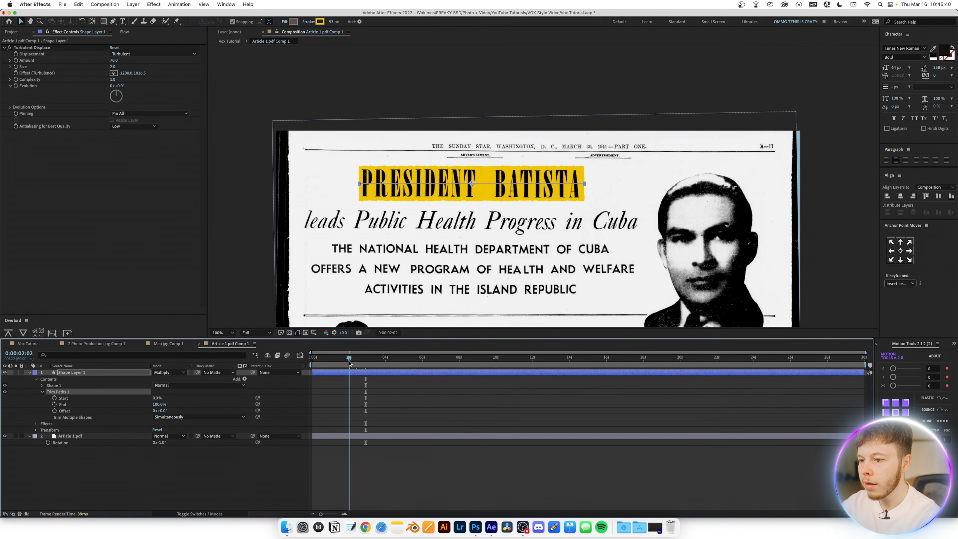
{"action": "left_click", "coordinate": [55, 404]}
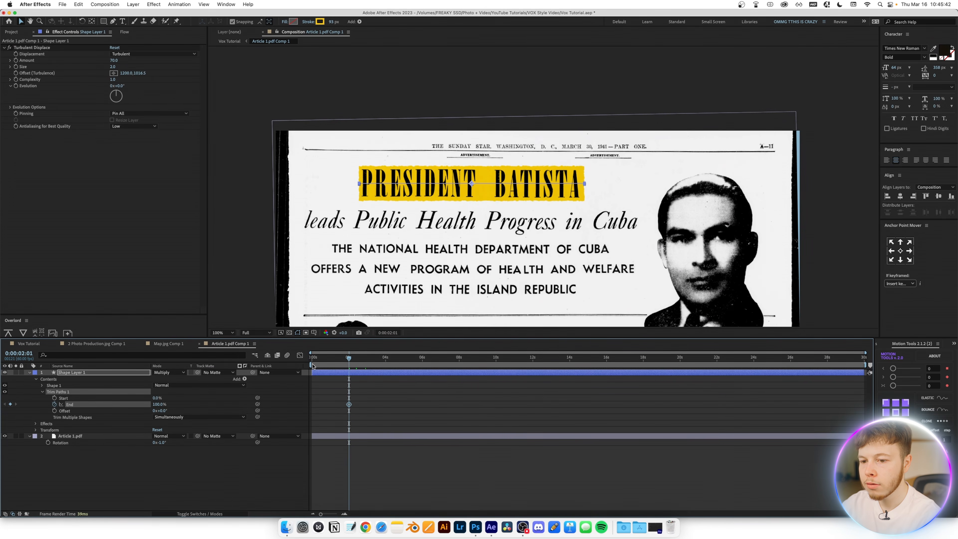
{"action": "key", "text": "Home"}
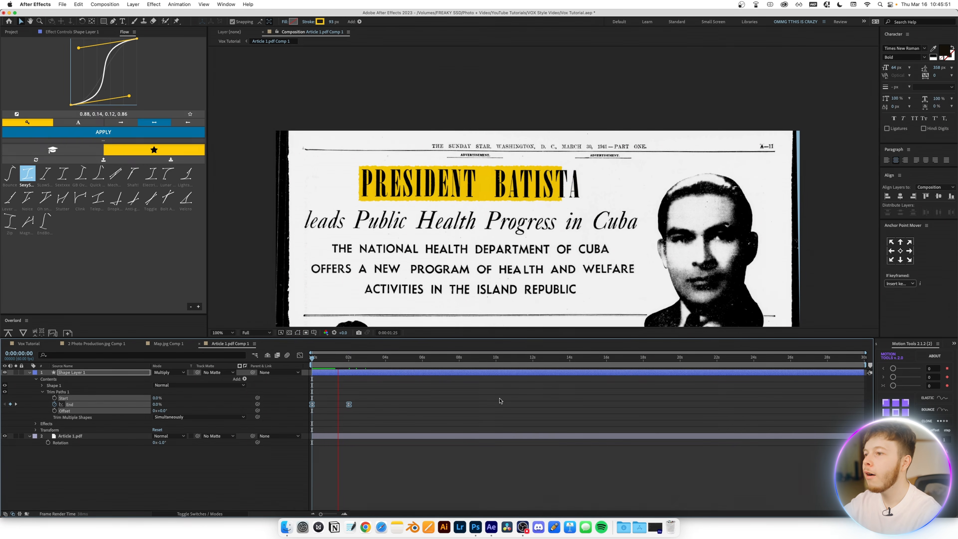
{"action": "key", "text": "space"}
{"action": "left_click_drag", "start_coordinate": [351, 358], "coordinate": [337, 359]}
{"action": "left_click", "coordinate": [393, 393]}
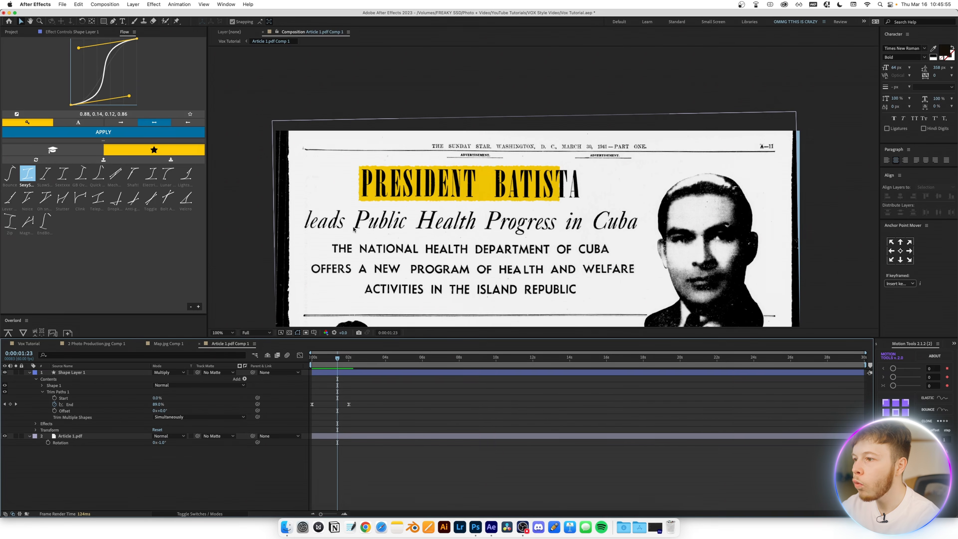
Draw a highlight line through "THE NATIONAL HEALTH DEPARTMENT OF CUBA" on a new shape layer and set its stroke to 39 px
{"action": "scroll", "coordinate": [347, 231], "scroll_direction": "down", "scroll_amount": 2}
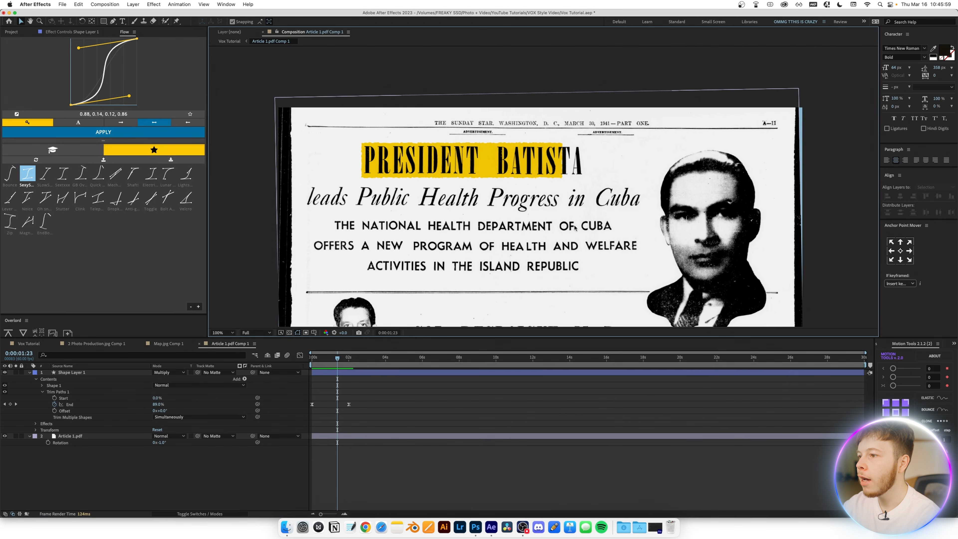
{"action": "left_click", "coordinate": [114, 21]}
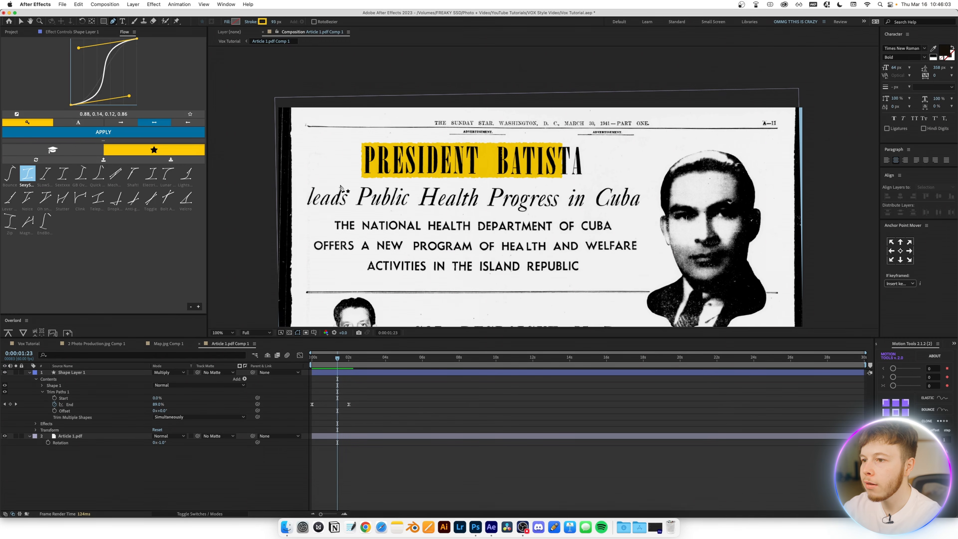
{"action": "left_click", "coordinate": [332, 225]}
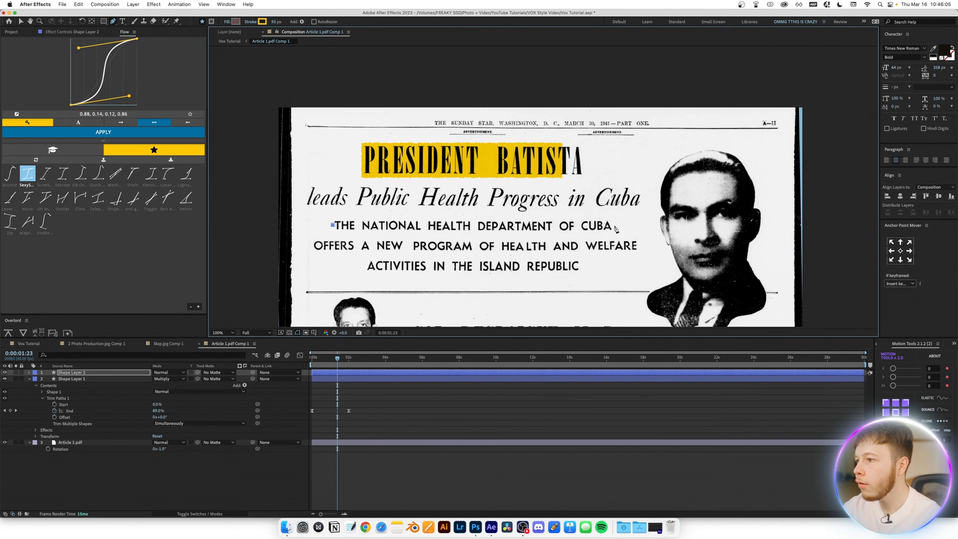
{"action": "left_click", "coordinate": [83, 373]}
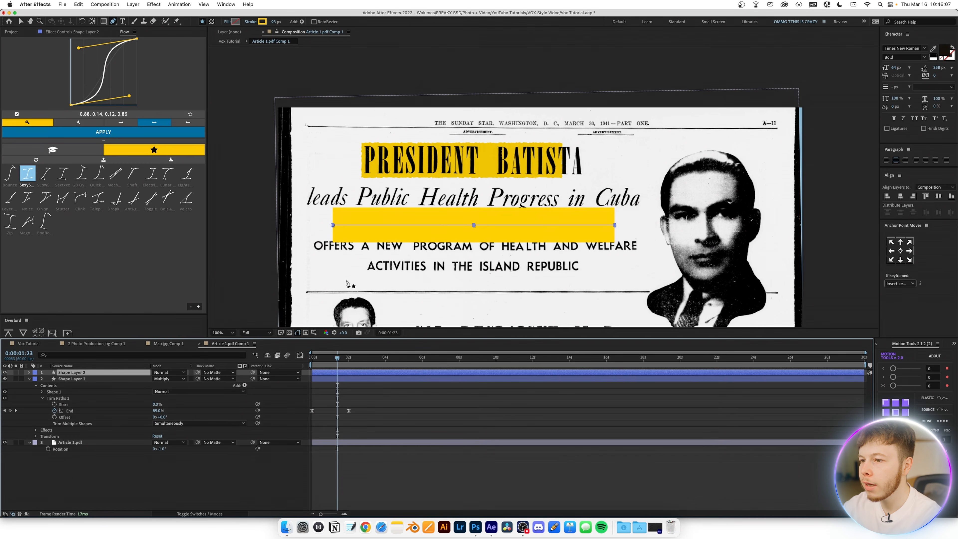
{"action": "left_click_drag", "start_coordinate": [275, 21], "coordinate": [254, 23]}
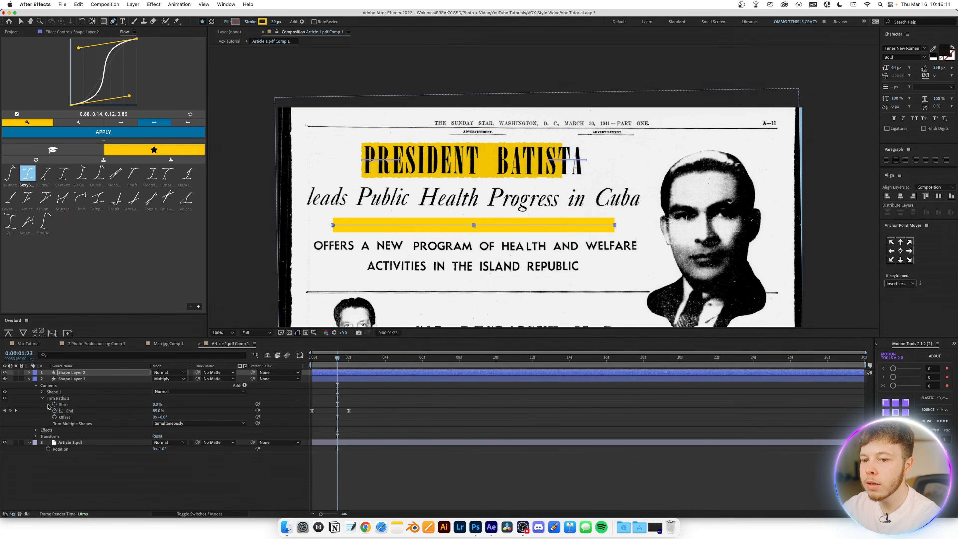
Add highlight lines to the same shape layer through "OFFERS A NEW PROGRAM OF HEALTH AND WELFARE" and "ACTIVITIES IN THE ISLAND REPUBLIC"
{"action": "left_click", "coordinate": [74, 373]}
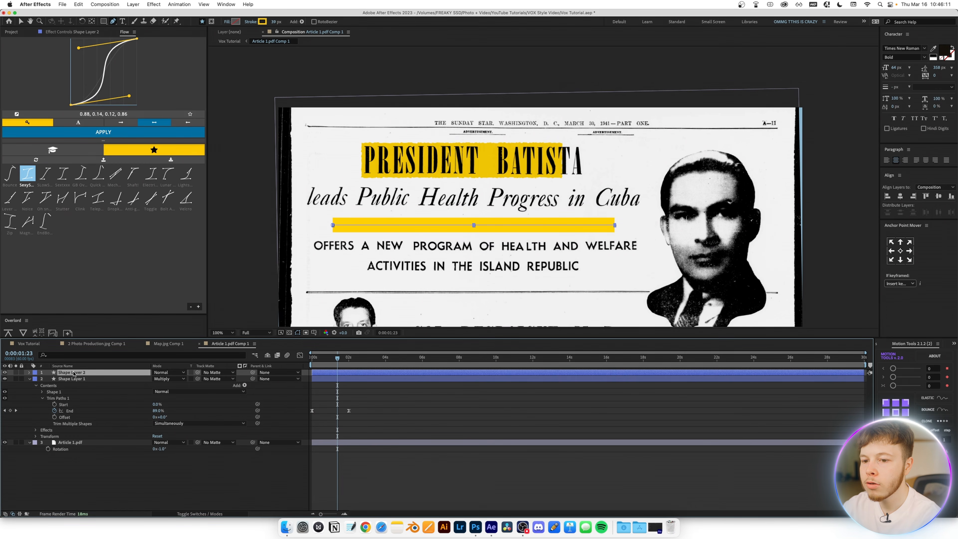
{"action": "left_click", "coordinate": [310, 245]}
{"action": "left_click", "coordinate": [641, 244]}
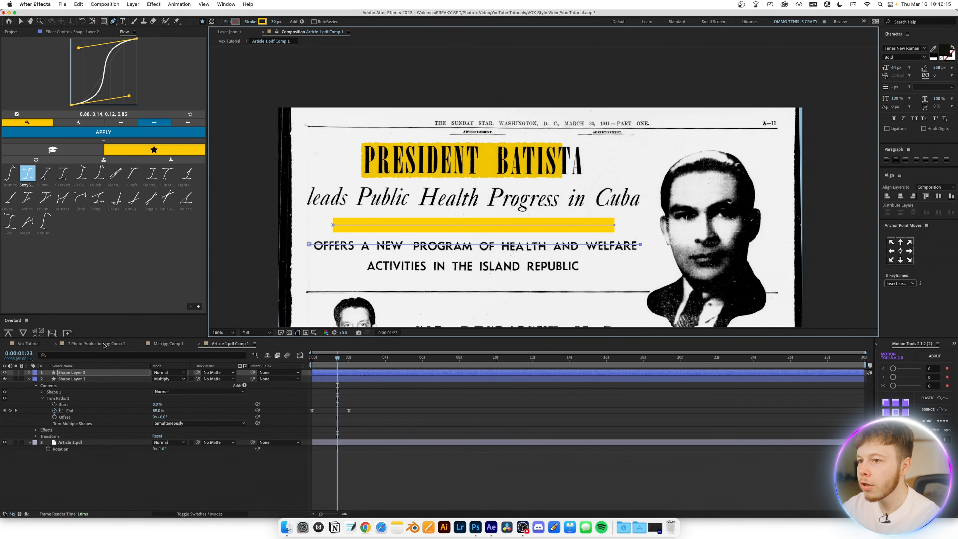
{"action": "left_click", "coordinate": [70, 372]}
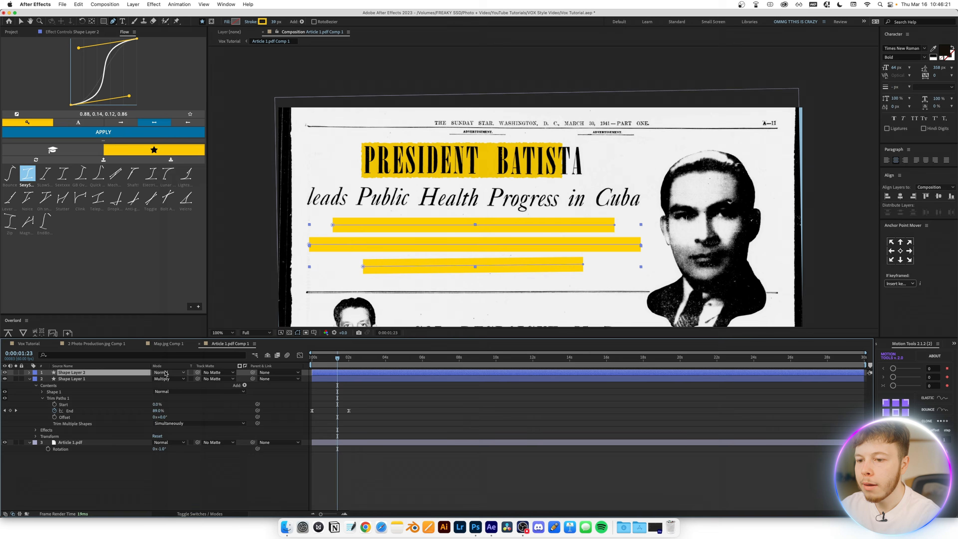
Set the three-line highlight's blending mode to Multiply and its stroke colour to cyan 00F4FF
{"action": "left_click", "coordinate": [165, 373]}
{"action": "left_click", "coordinate": [170, 260]}
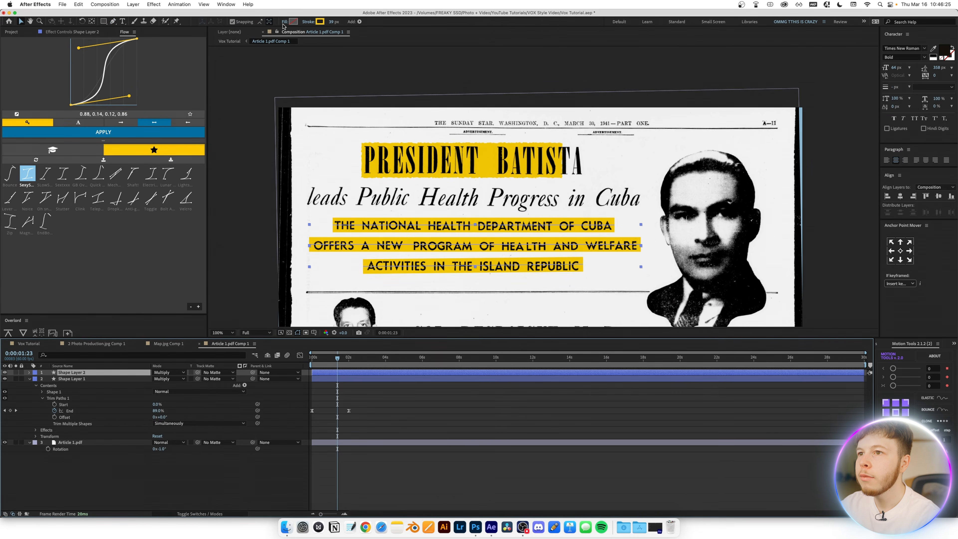
{"action": "left_click", "coordinate": [320, 22]}
{"action": "left_click", "coordinate": [602, 283]}
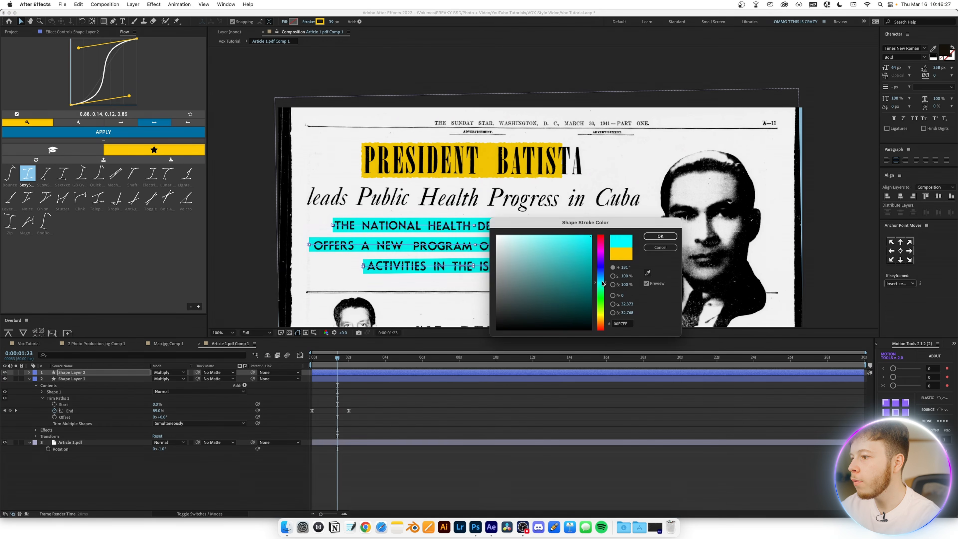
{"action": "left_click_drag", "start_coordinate": [603, 282], "coordinate": [603, 283]}
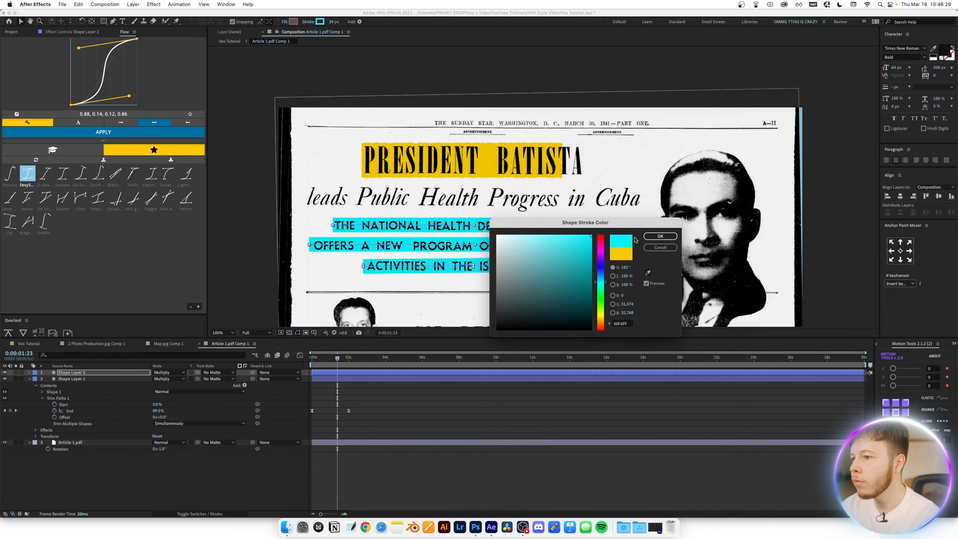
{"action": "left_click", "coordinate": [655, 239]}
Rename the yellow highlight layer Name Highlight and the cyan highlight layer Text Highlight
{"action": "left_click", "coordinate": [34, 380]}
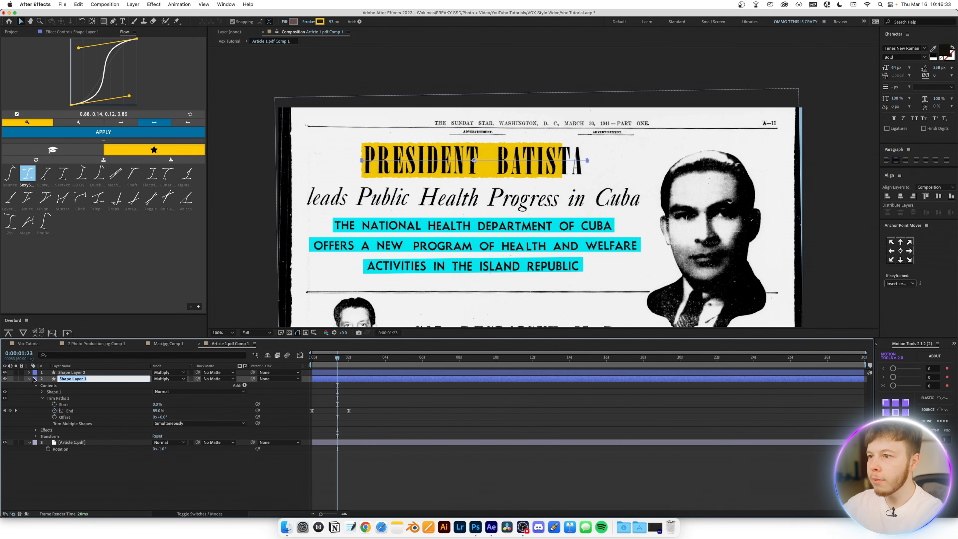
{"action": "type", "text": "light"}
{"action": "key", "text": "Return"}
{"action": "left_click", "coordinate": [71, 373]}
{"action": "key", "text": "Return"}
{"action": "type", "text": "Text Hi"}
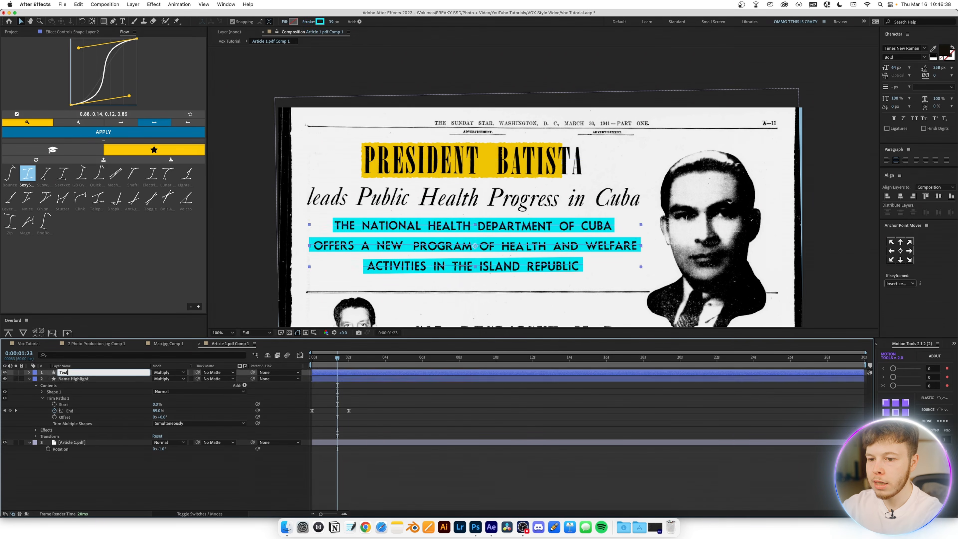
{"action": "type", "text": "ghl"}
{"action": "type", "text": "ight"}
{"action": "key", "text": "Return"}
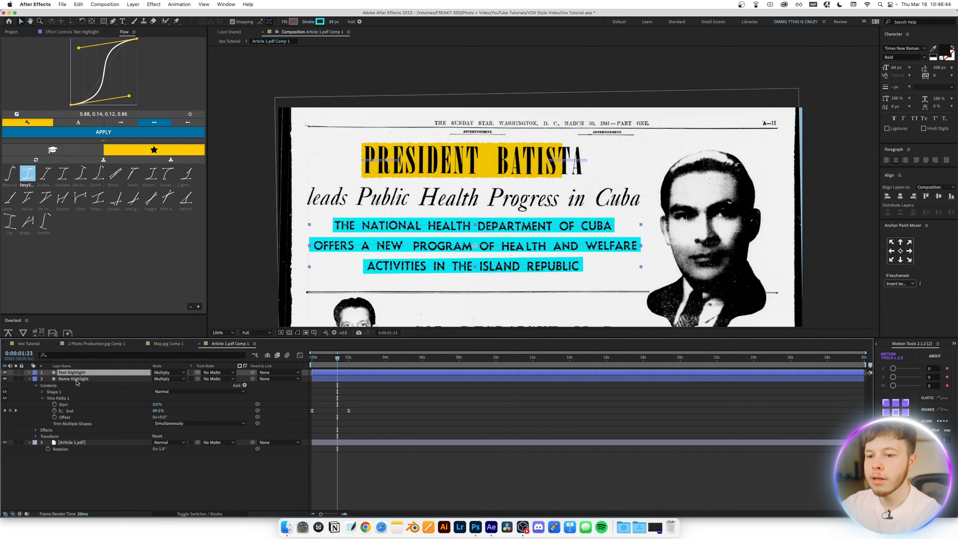
Copy the Turbulent Displace effect from the Name Highlight layer to the Text Highlight layer
{"action": "left_click", "coordinate": [75, 380]}
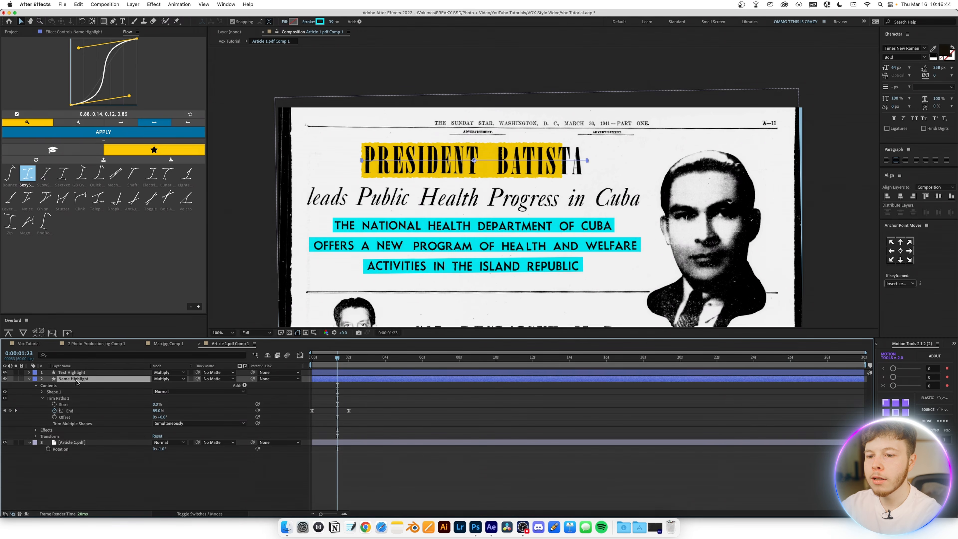
{"action": "left_click", "coordinate": [72, 33]}
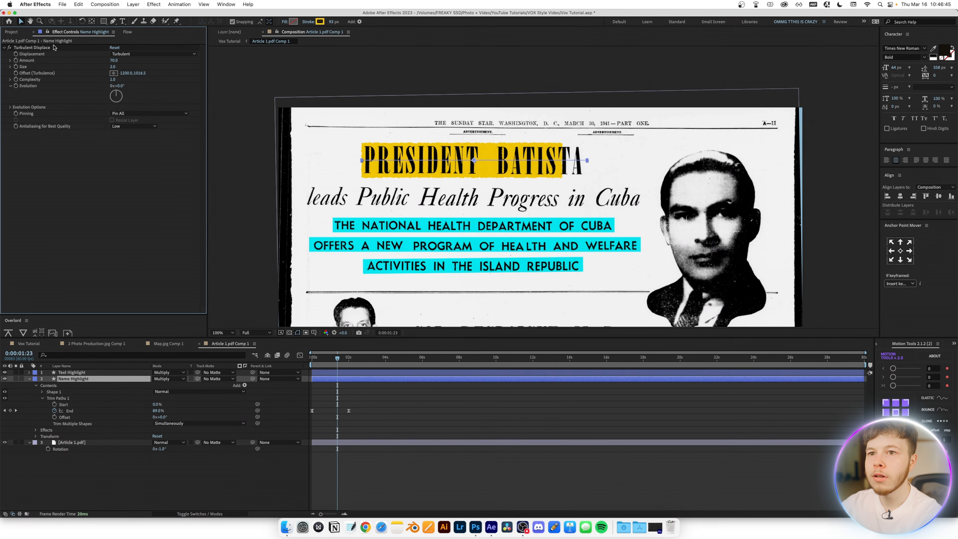
{"action": "left_click", "coordinate": [54, 47]}
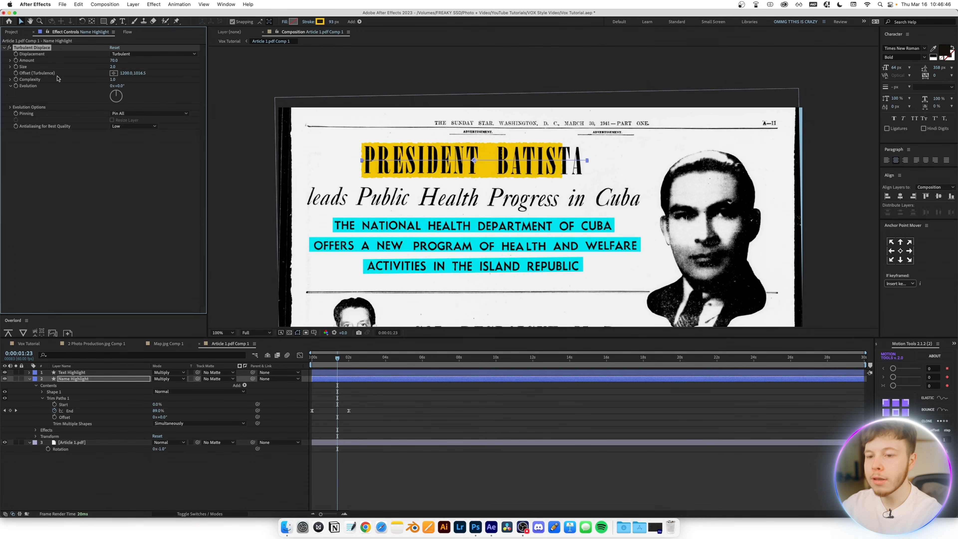
{"action": "left_click", "coordinate": [71, 373]}
{"action": "key", "text": "super+v"}
{"action": "left_click", "coordinate": [461, 405]}
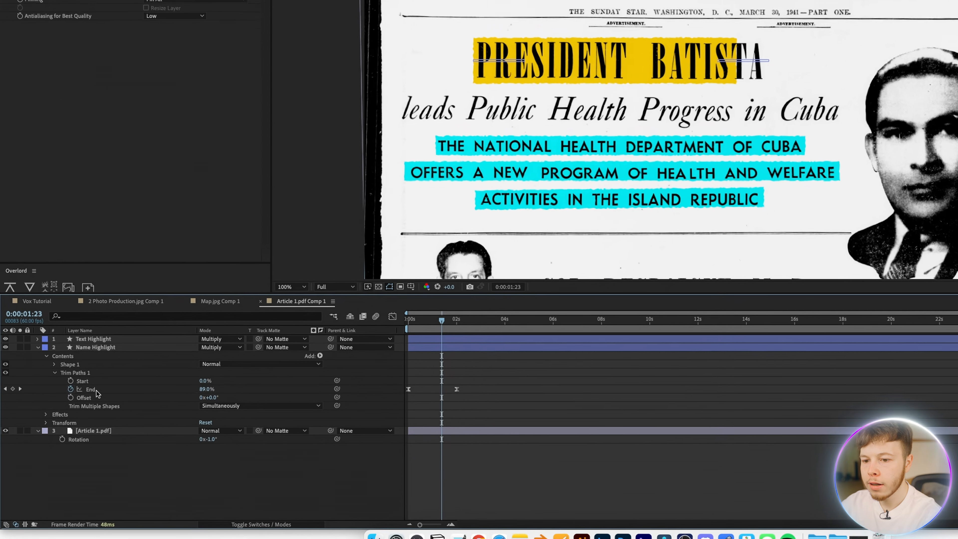
Copy the keyframed Trim Paths from the Name Highlight layer to all three shapes of the Text Highlight layer, starting at frame zero
{"action": "left_click", "coordinate": [81, 399]}
{"action": "key", "text": "Home"}
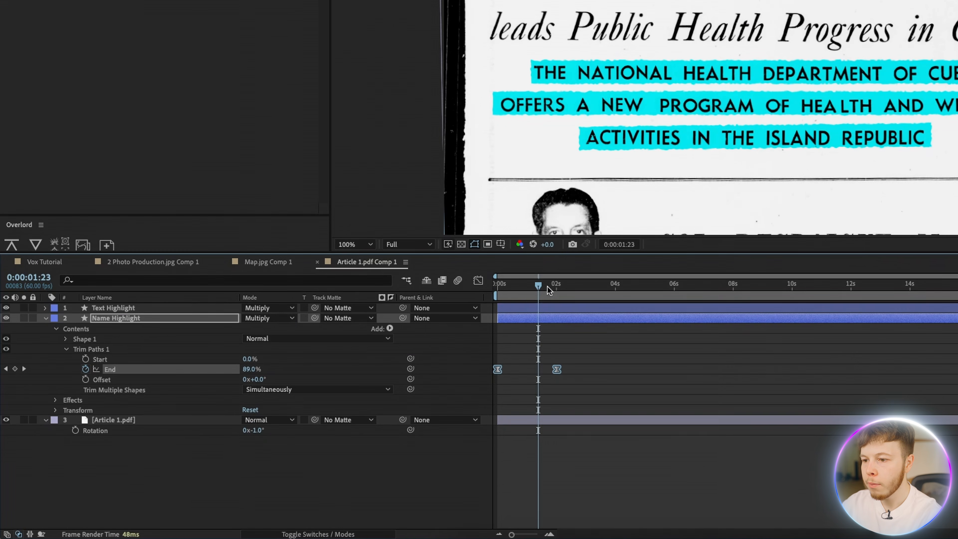
{"action": "left_click", "coordinate": [107, 308]}
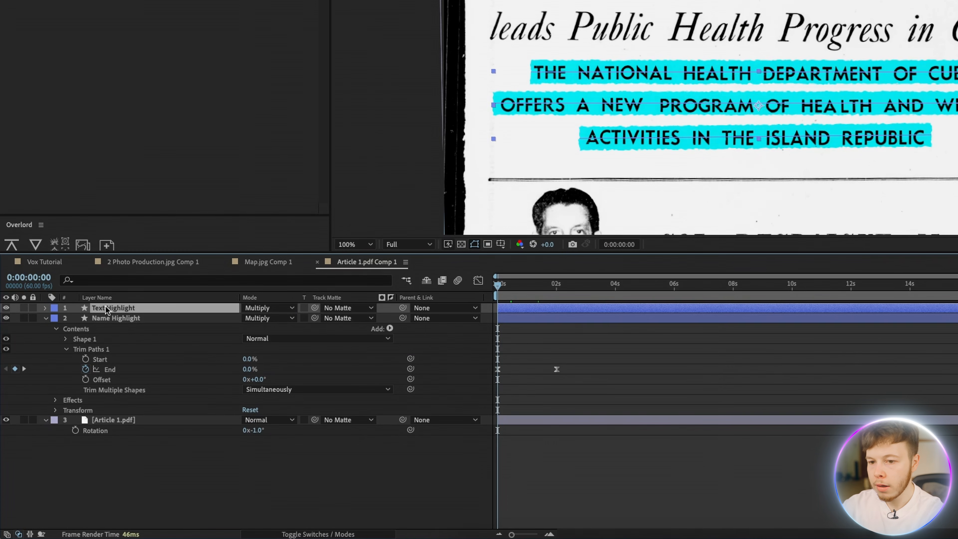
{"action": "left_click", "coordinate": [45, 308]}
{"action": "left_click", "coordinate": [55, 319]}
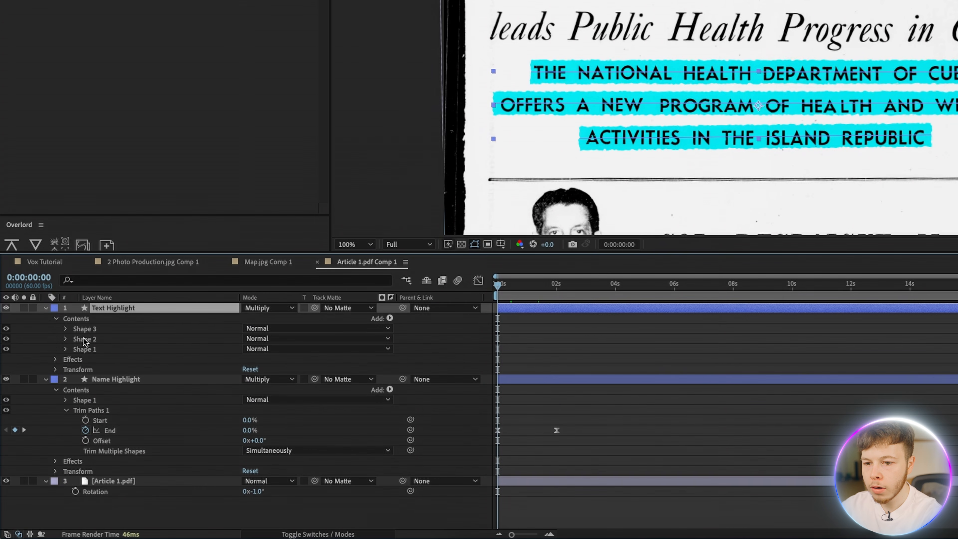
{"action": "left_click", "coordinate": [89, 336]}
{"action": "left_click", "coordinate": [89, 331]}
{"action": "key", "text": "ctrl+v"}
{"action": "left_click", "coordinate": [87, 349], "text": "shift"}
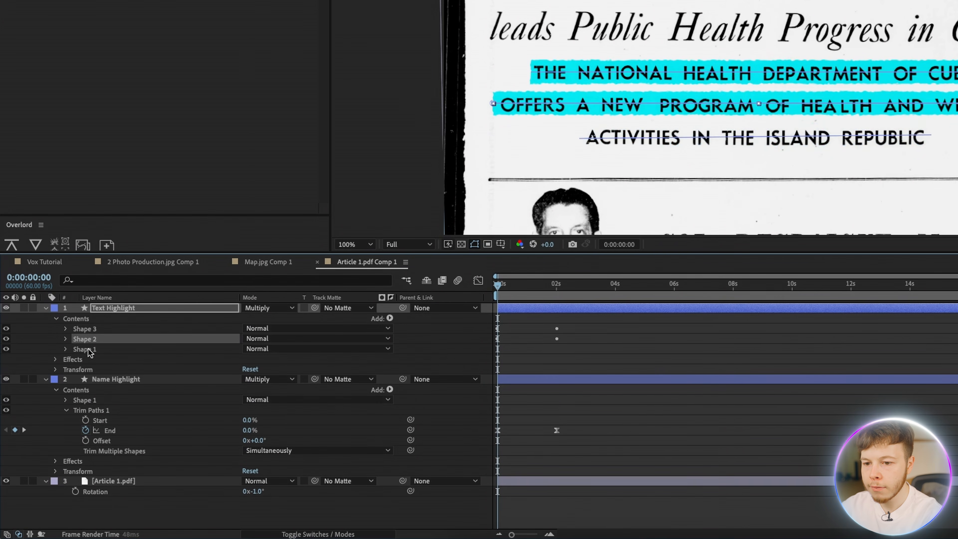
{"action": "key", "text": "ctrl+v"}
{"action": "key", "text": "u"}
Stagger the three Text Highlight End keyframe pairs so the cyan lines draw on one after another
{"action": "key", "text": "space"}
{"action": "key", "text": "space"}
{"action": "left_click_drag", "start_coordinate": [584, 339], "coordinate": [496, 330]}
{"action": "left_click", "coordinate": [586, 337]}
{"action": "left_click_drag", "start_coordinate": [514, 287], "coordinate": [539, 288]}
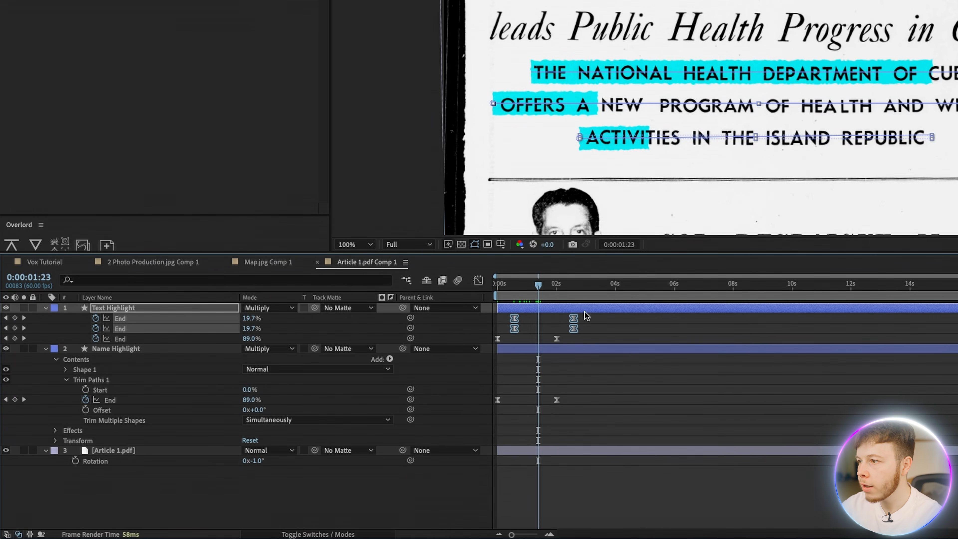
{"action": "left_click", "coordinate": [594, 327]}
{"action": "left_click_drag", "start_coordinate": [590, 329], "coordinate": [539, 321]}
{"action": "left_click", "coordinate": [564, 327]}
{"action": "left_click_drag", "start_coordinate": [544, 288], "coordinate": [583, 289]}
{"action": "left_click", "coordinate": [597, 318]}
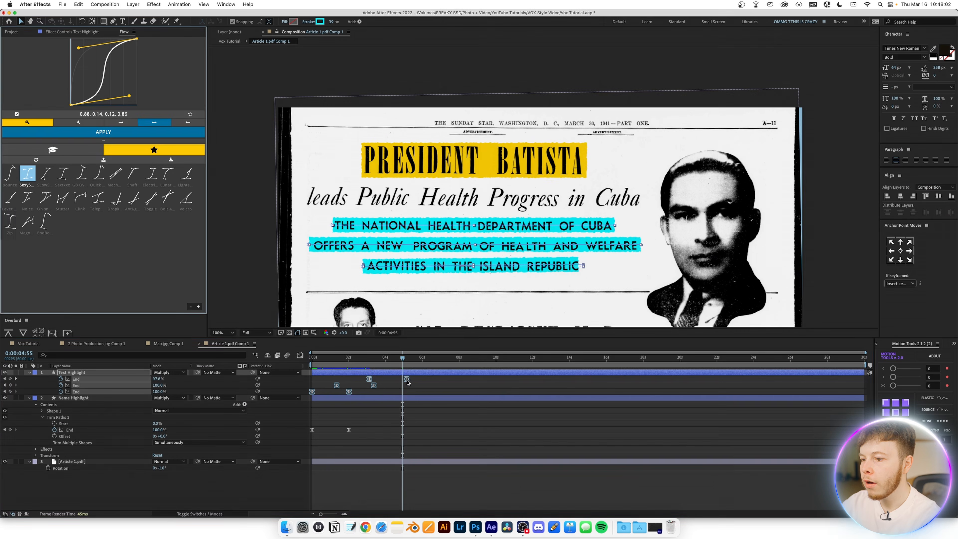
Tighten the staggered cyan highlight keyframes to run from about 1.7 to 4 seconds and preview the animation
{"action": "left_click_drag", "start_coordinate": [331, 397], "coordinate": [362, 397]}
{"action": "key", "text": "Home"}
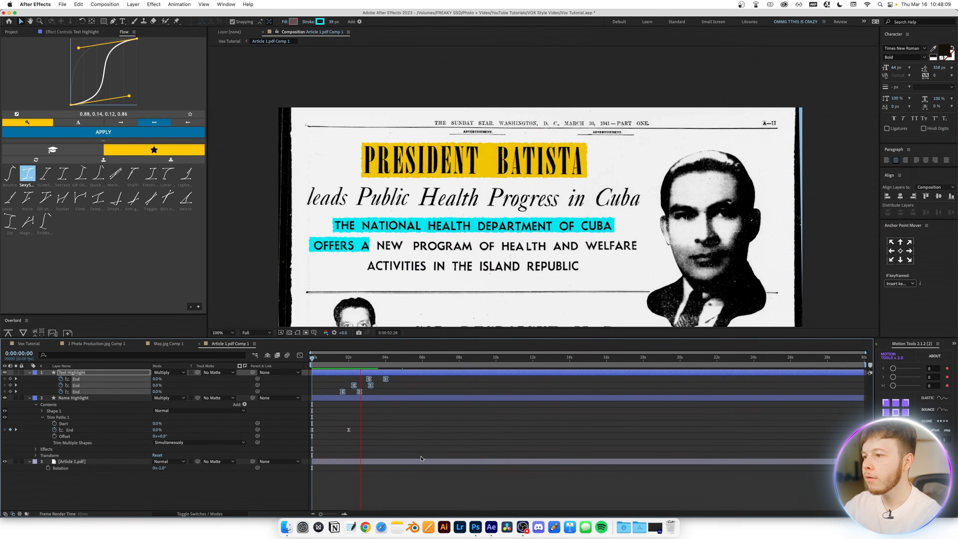
{"action": "key", "text": "space"}
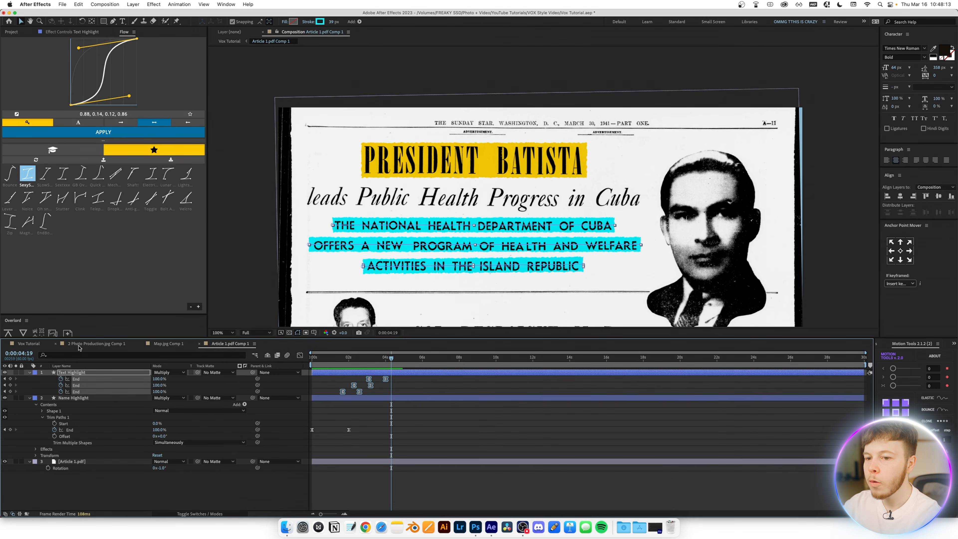
In the Vox Tutorial composition, raise the article slightly and retime the 1 Photo Farm layer to start at about 2.7 seconds
{"action": "left_click", "coordinate": [26, 346]}
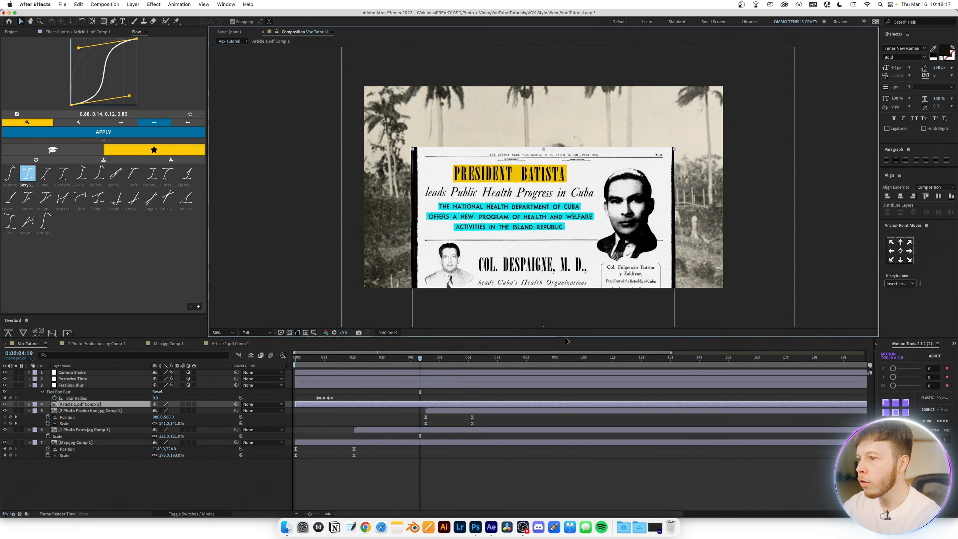
{"action": "left_click_drag", "start_coordinate": [575, 257], "coordinate": [576, 247]}
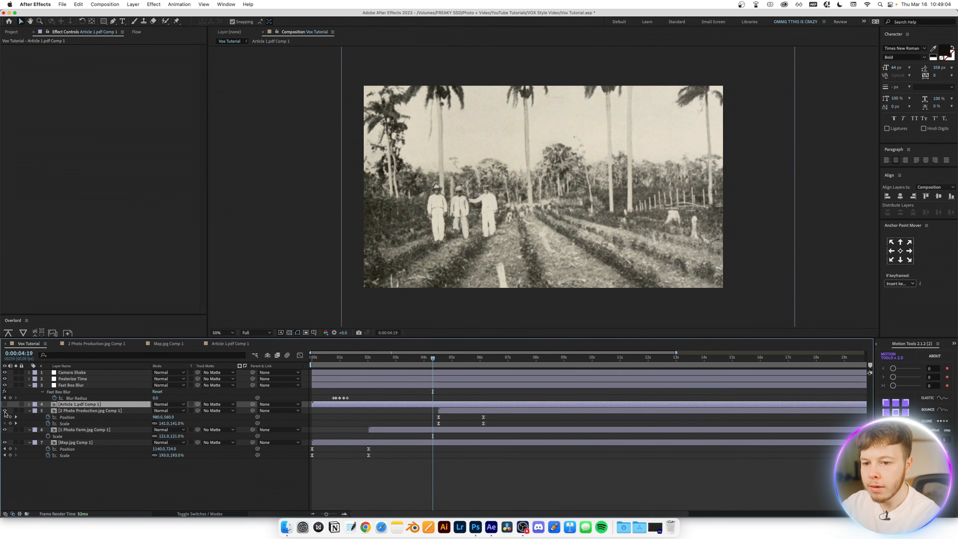
{"action": "left_click", "coordinate": [404, 430]}
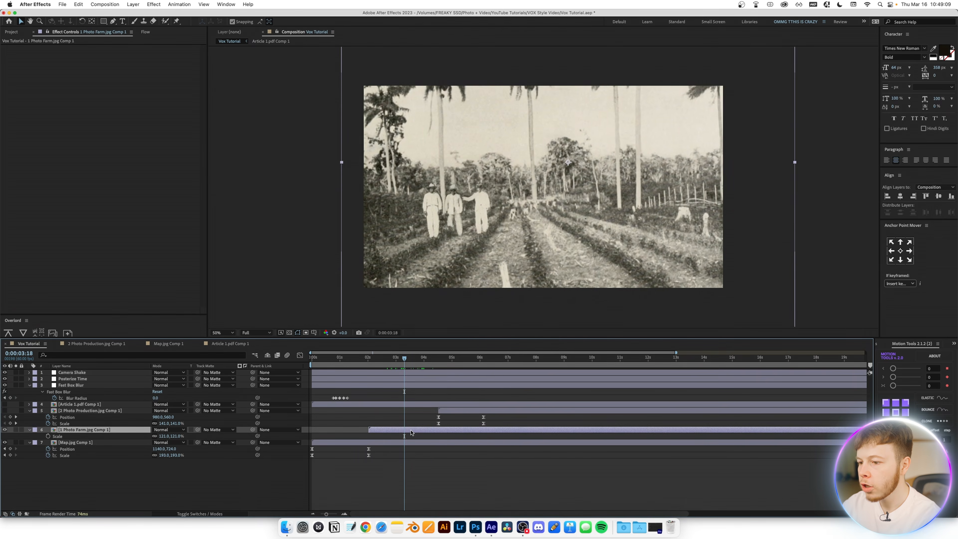
{"action": "left_click_drag", "start_coordinate": [411, 432], "coordinate": [381, 433]}
{"action": "key", "text": "space"}
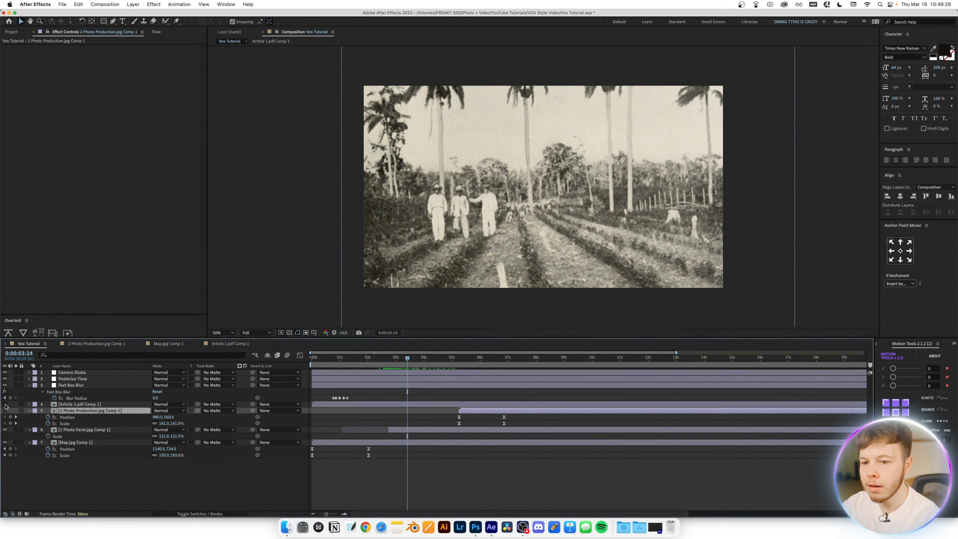
Show the Article 1 layer, place it beneath the 2 Photo Production layer, and set its position to 980, 1224
{"action": "left_click", "coordinate": [5, 405]}
{"action": "left_click_drag", "start_coordinate": [71, 405], "coordinate": [74, 428]}
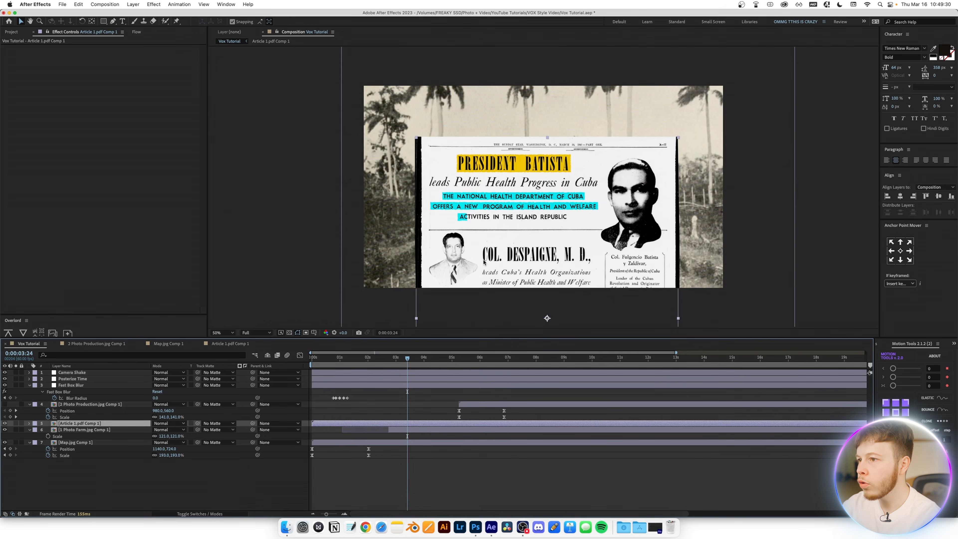
{"action": "left_click_drag", "start_coordinate": [520, 209], "coordinate": [523, 258]}
{"action": "key", "text": "p"}
{"action": "left_click", "coordinate": [436, 359]}
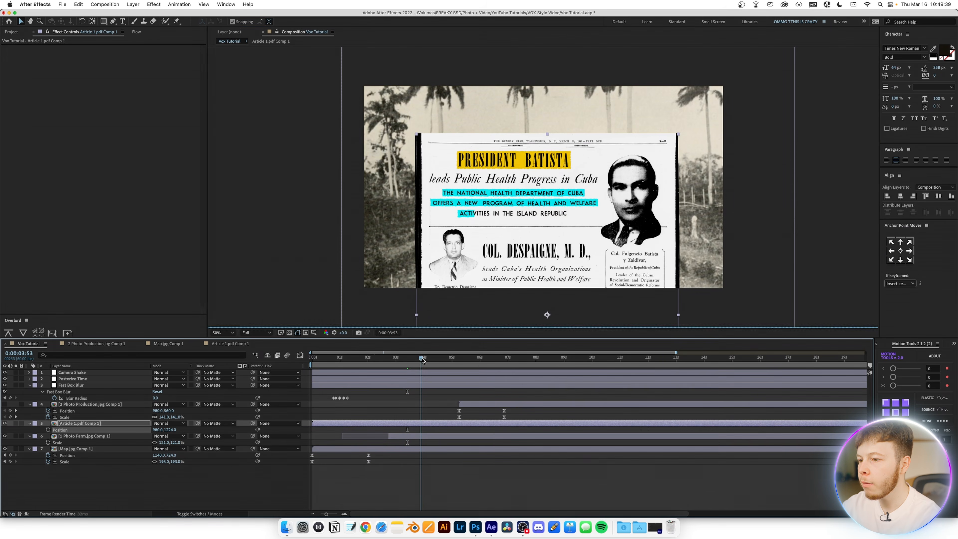
Start the article layer at about 2.7 seconds and keyframe its position from 980, 2100 at 3:33 to 980, 1224 at 4:44
{"action": "left_click", "coordinate": [231, 344]}
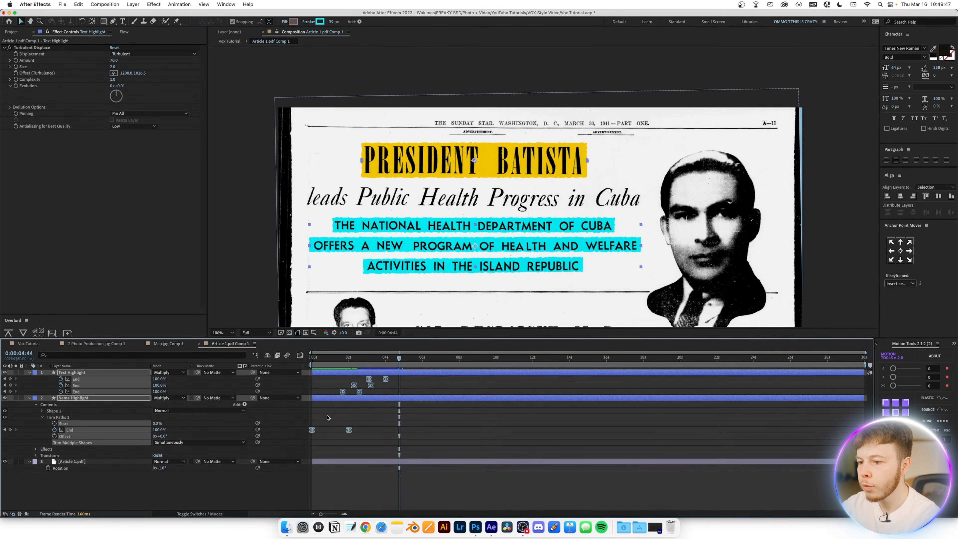
{"action": "left_click", "coordinate": [29, 343]}
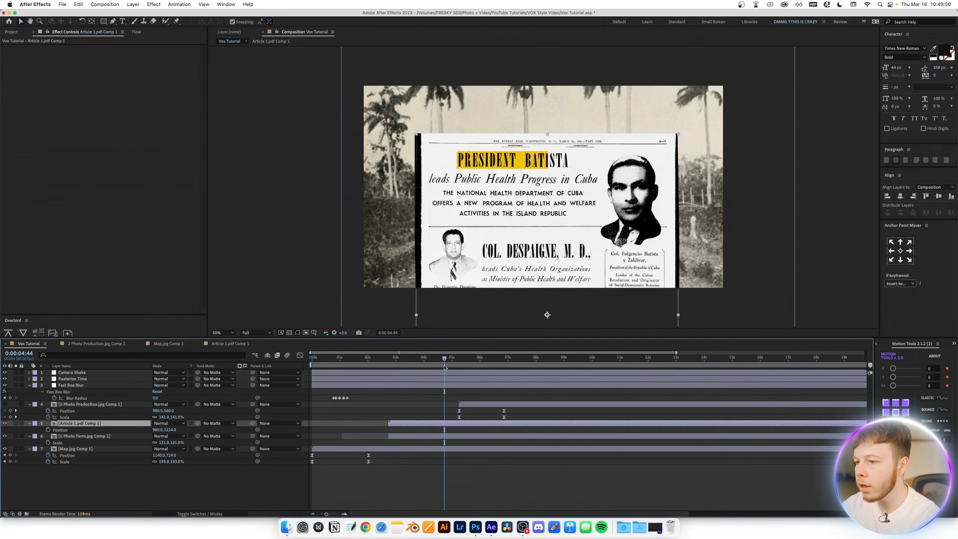
{"action": "left_click", "coordinate": [49, 429]}
{"action": "left_click_drag", "start_coordinate": [437, 359], "coordinate": [412, 358]}
{"action": "left_click_drag", "start_coordinate": [172, 430], "coordinate": [503, 428]}
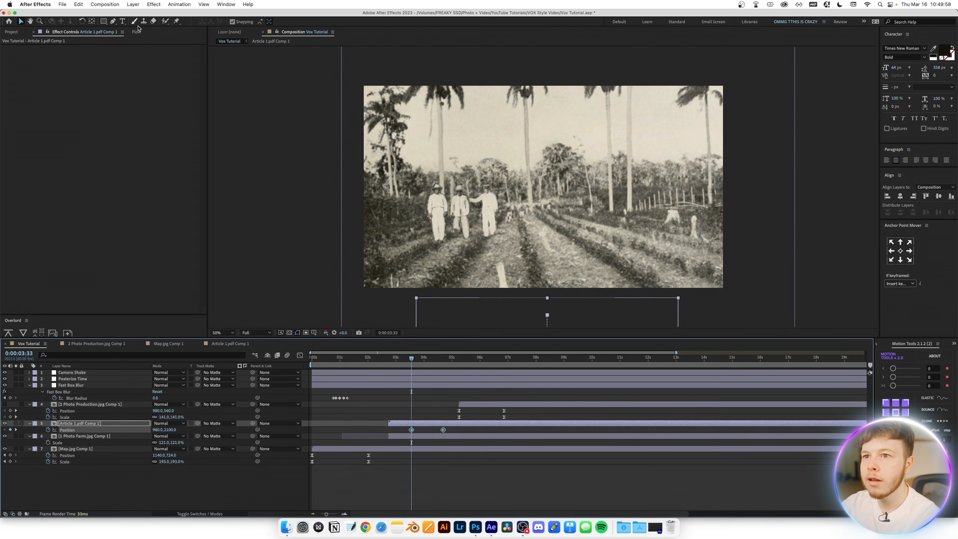
Ease the article's position keyframes with the Flow curve 0.88, 0.14, 0.12, 0.86 and tighten them to about 3.3 and 4.1 seconds
{"action": "left_click", "coordinate": [137, 31]}
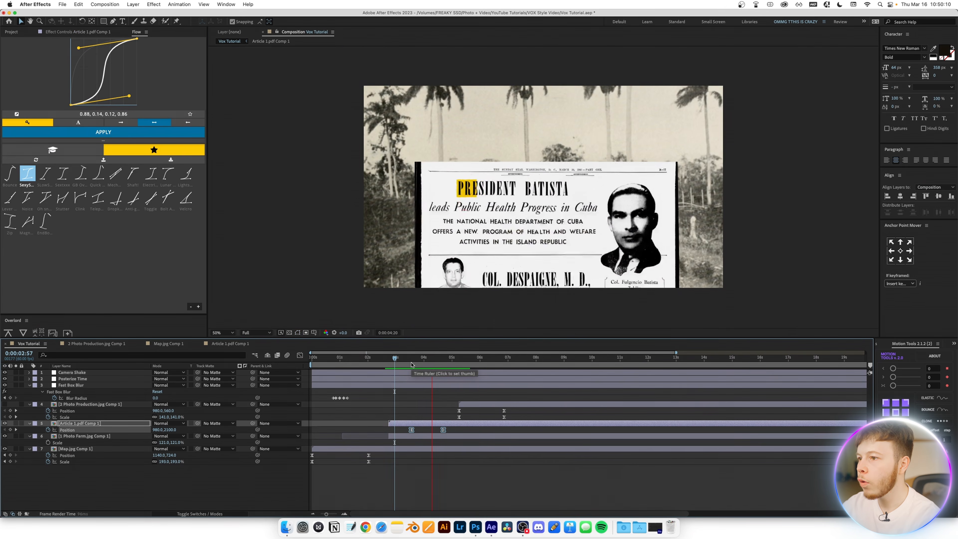
{"action": "left_click", "coordinate": [442, 430]}
{"action": "left_click_drag", "start_coordinate": [443, 430], "coordinate": [434, 431]}
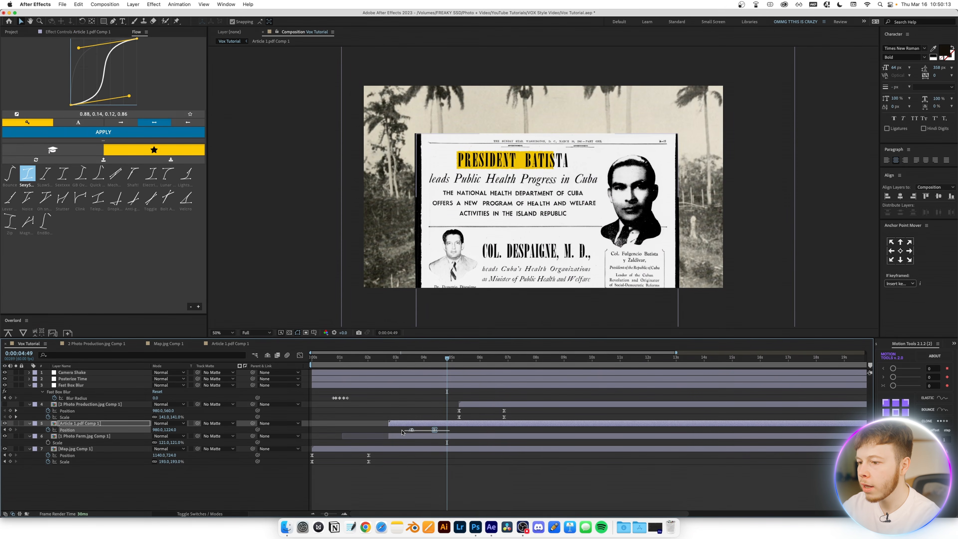
{"action": "left_click", "coordinate": [423, 431]}
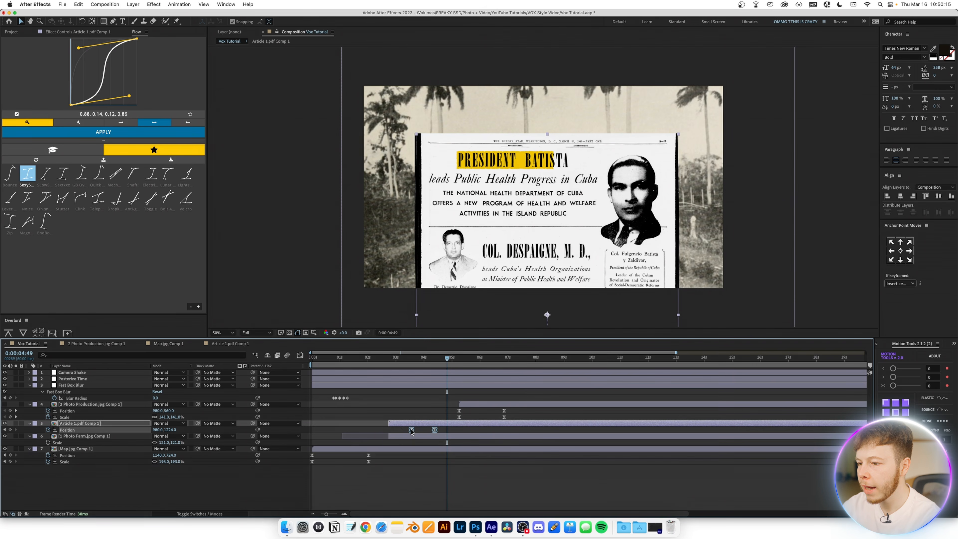
{"action": "left_click_drag", "start_coordinate": [411, 430], "coordinate": [402, 431]}
{"action": "left_click_drag", "start_coordinate": [396, 359], "coordinate": [385, 359]}
{"action": "key", "text": "space"}
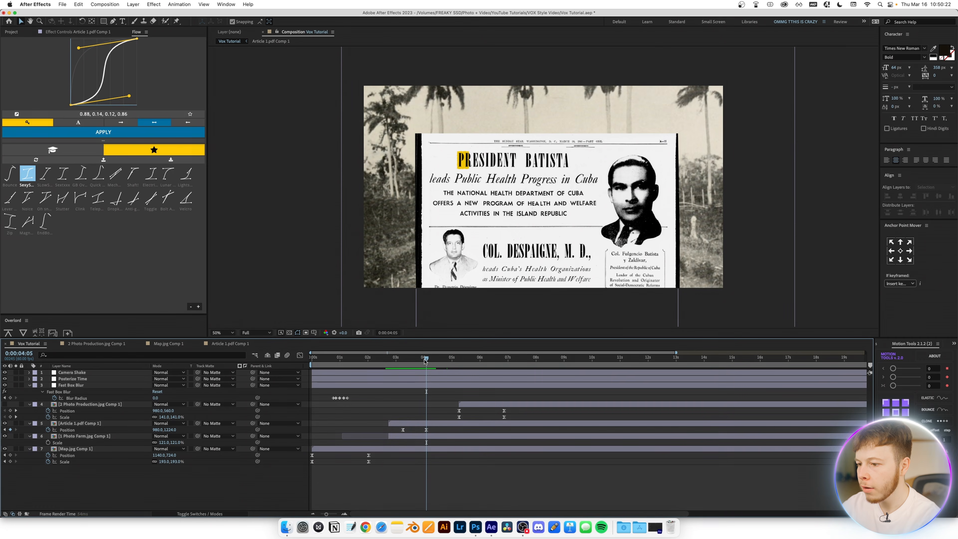
Keyframe an eased article zoom from 100% at 4:07 to 160% at 5:04, ending at position 1018, 1508
{"action": "left_click", "coordinate": [435, 423]}
{"action": "key", "text": "shift+s"}
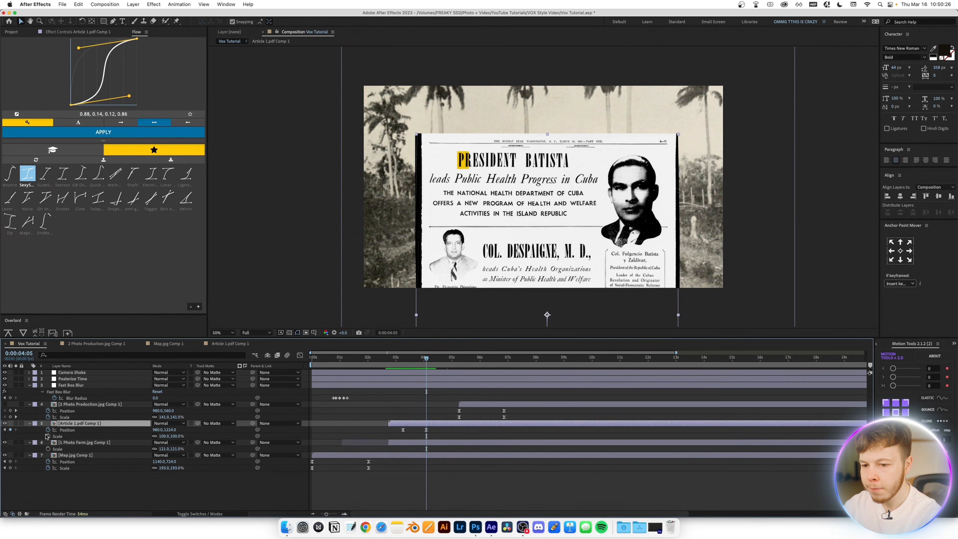
{"action": "key", "text": "Page_Down"}
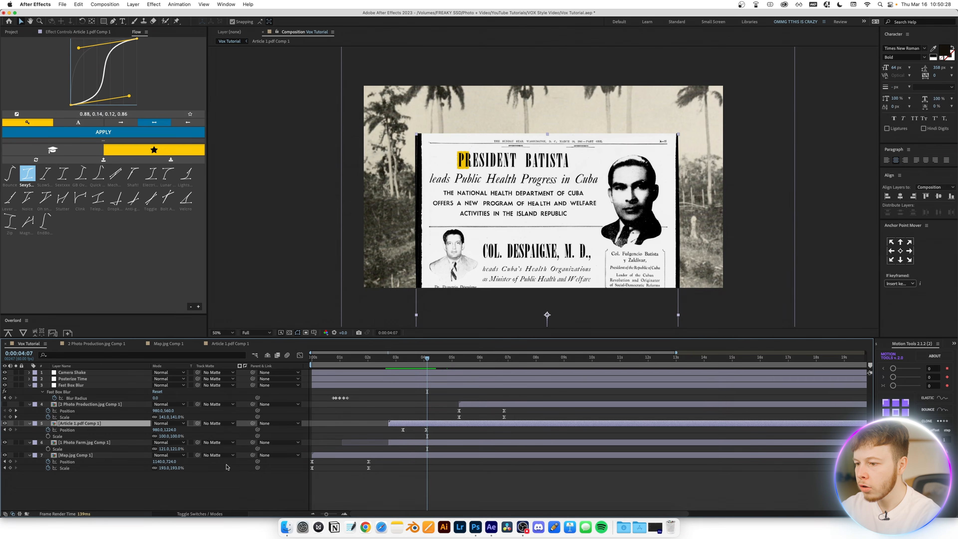
{"action": "left_click", "coordinate": [48, 436]}
{"action": "left_click_drag", "start_coordinate": [444, 358], "coordinate": [454, 358]}
{"action": "left_click_drag", "start_coordinate": [163, 436], "coordinate": [185, 434]}
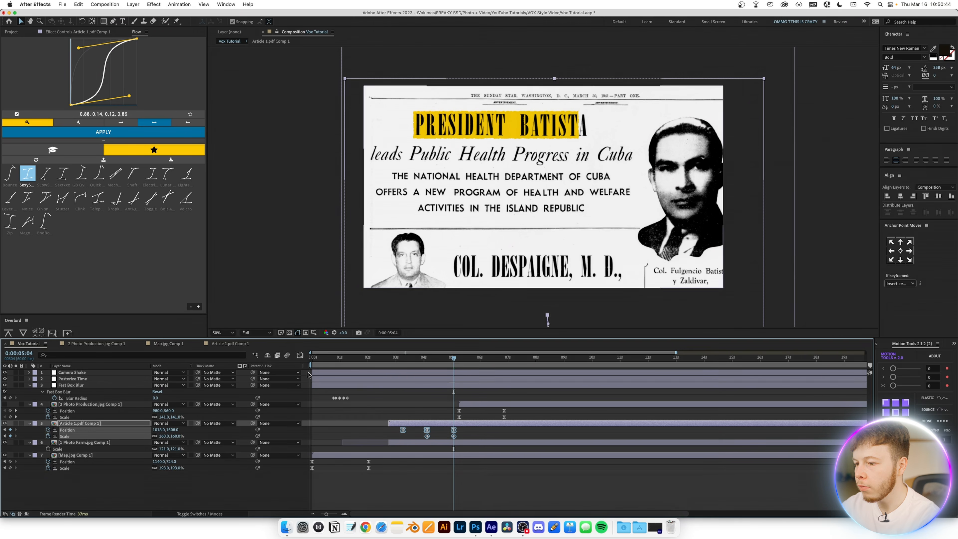
{"action": "left_click", "coordinate": [103, 132]}
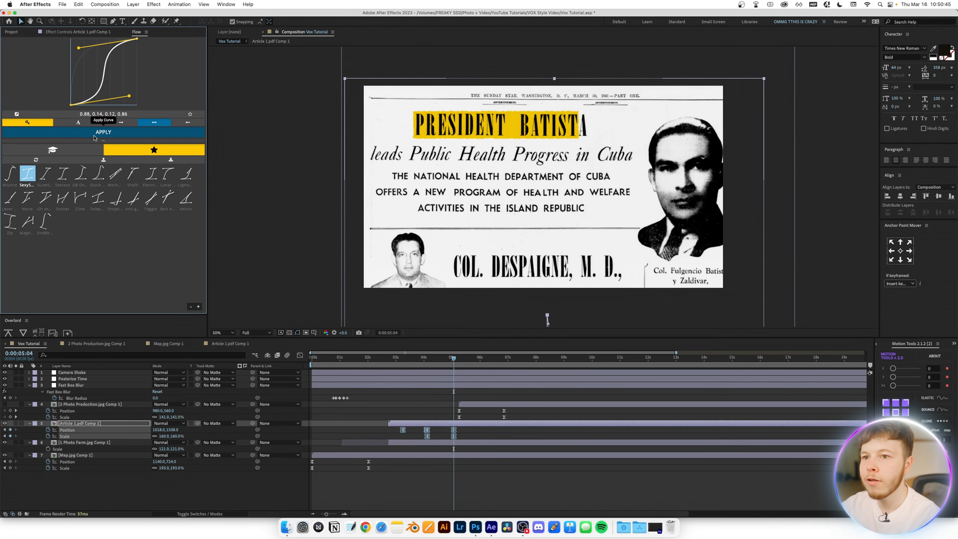
Move the 2 Photo Production layer to start at about 8.1 seconds, after the article's highlights have finished
{"action": "left_click_drag", "start_coordinate": [492, 406], "coordinate": [523, 409]}
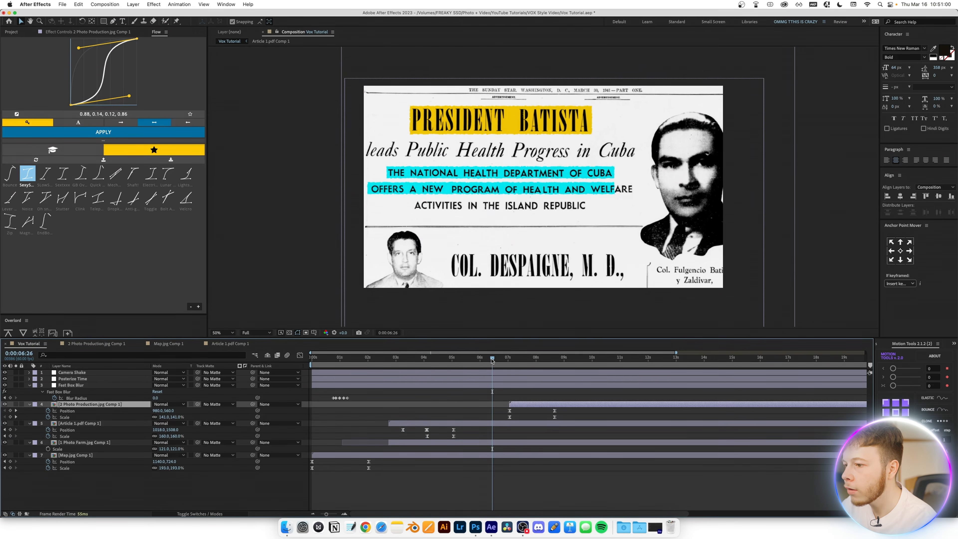
{"action": "left_click_drag", "start_coordinate": [493, 358], "coordinate": [515, 359]}
{"action": "left_click_drag", "start_coordinate": [521, 405], "coordinate": [550, 405]}
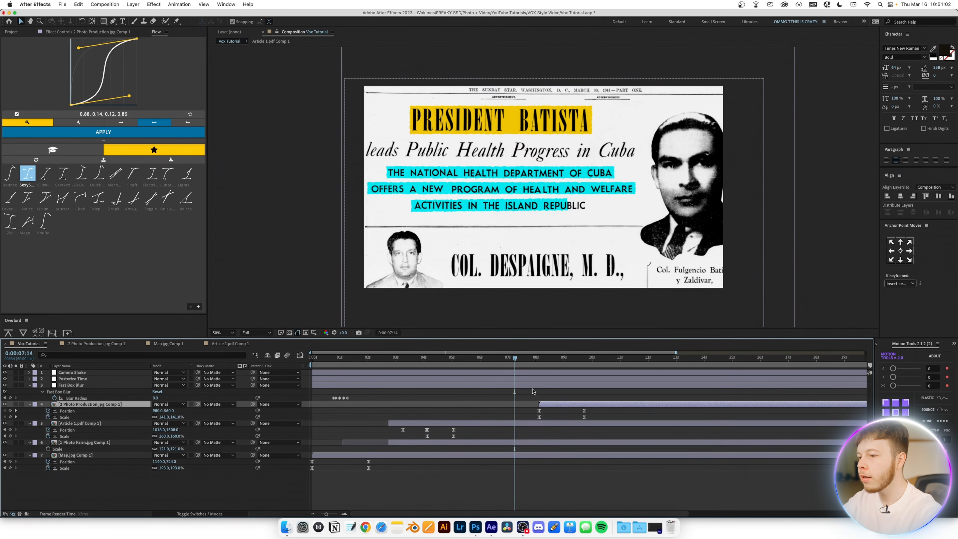
Copy the Fast Box Blur layer's Blur Radius keyframes to 4:15 over the article zoom and preview the result
{"action": "left_click_drag", "start_coordinate": [517, 361], "coordinate": [452, 377]}
{"action": "left_click_drag", "start_coordinate": [356, 391], "coordinate": [310, 403]}
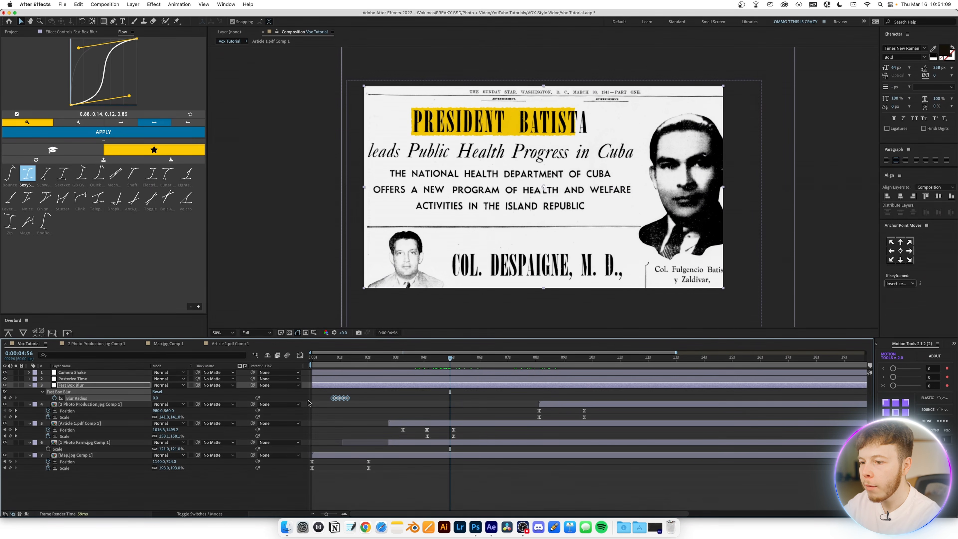
{"action": "left_click_drag", "start_coordinate": [439, 360], "coordinate": [431, 363]}
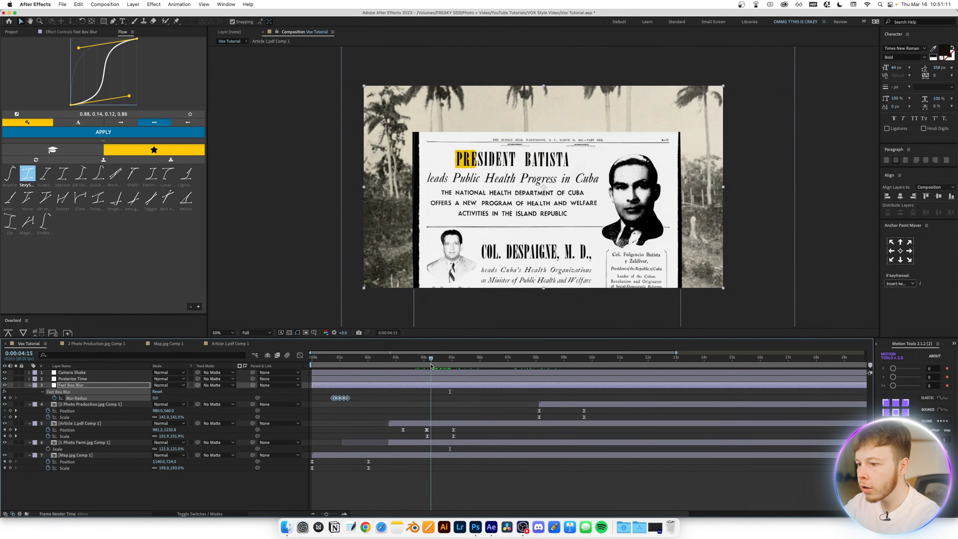
{"action": "key", "text": "super+v"}
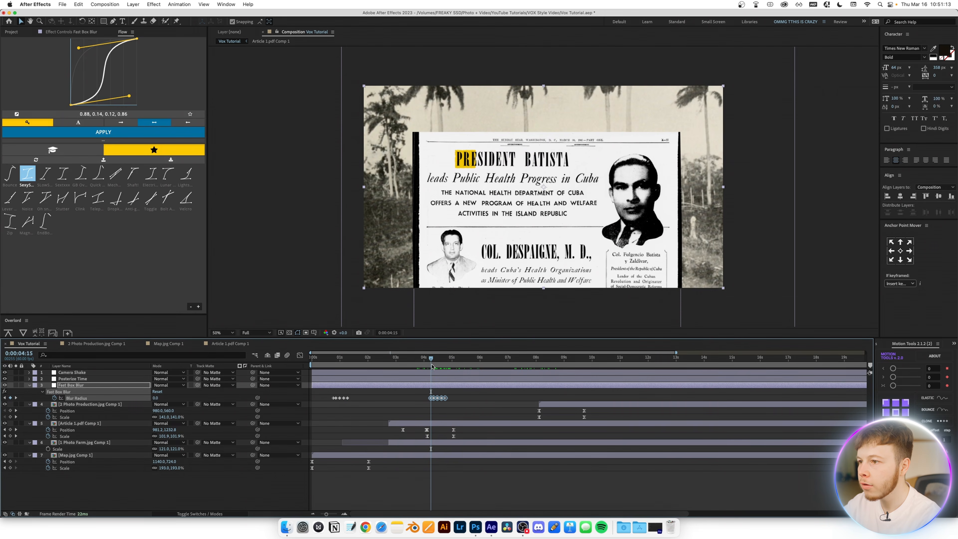
{"action": "key", "text": "space"}
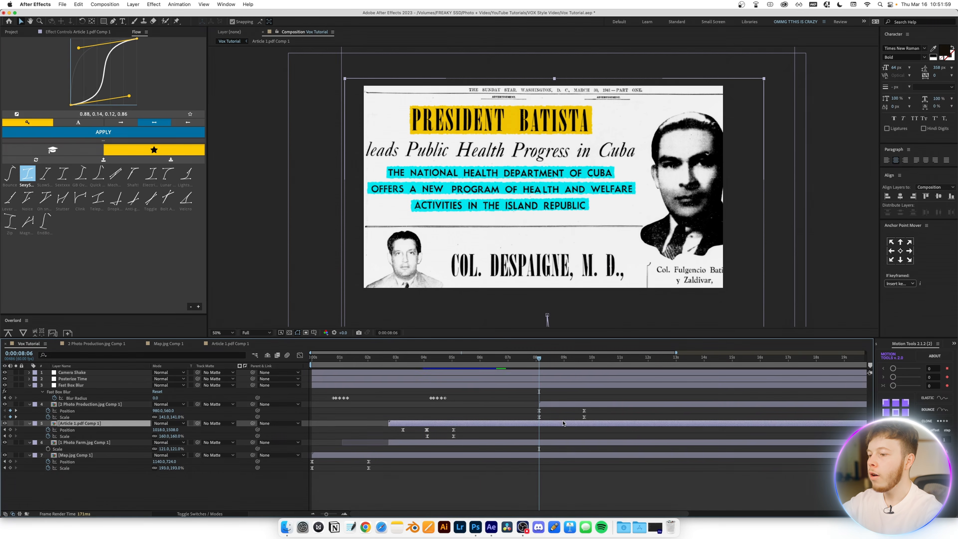
Trim the Article 1, 1 Photo Farm and Map layers to end where the 2 Photo Production layer begins, and preview the sequence
{"action": "left_click", "coordinate": [563, 423]}
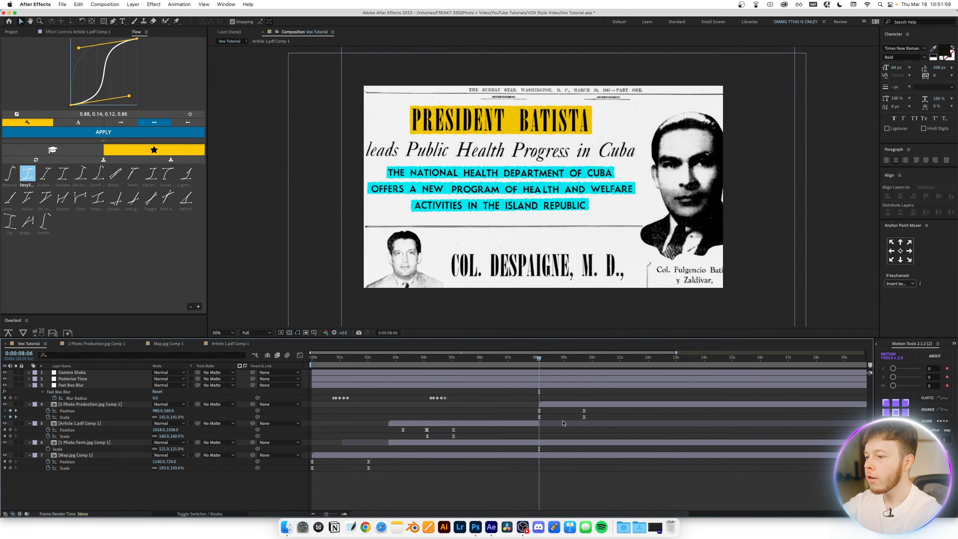
{"action": "mouse_move", "coordinate": [531, 360]}
{"action": "left_mouse_down"}
{"action": "mouse_move", "coordinate": [498, 362]}
{"action": "mouse_move", "coordinate": [538, 362]}
{"action": "left_mouse_up"}
{"action": "left_click", "coordinate": [543, 443]}
{"action": "key", "text": "alt+bracketright"}
{"action": "left_click", "coordinate": [538, 455]}
{"action": "key", "text": "super+shift+d"}
{"action": "key", "text": "Delete"}
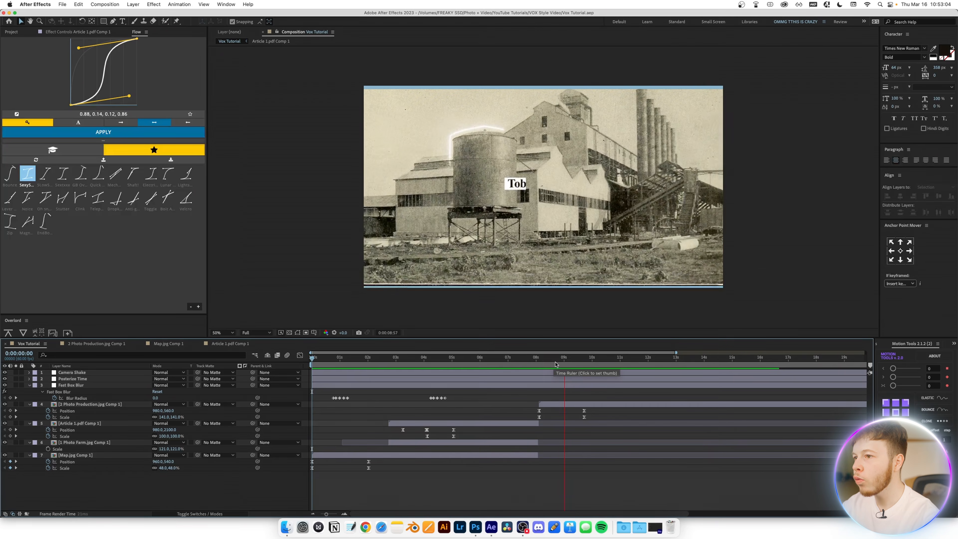
{"action": "key", "text": "space"}
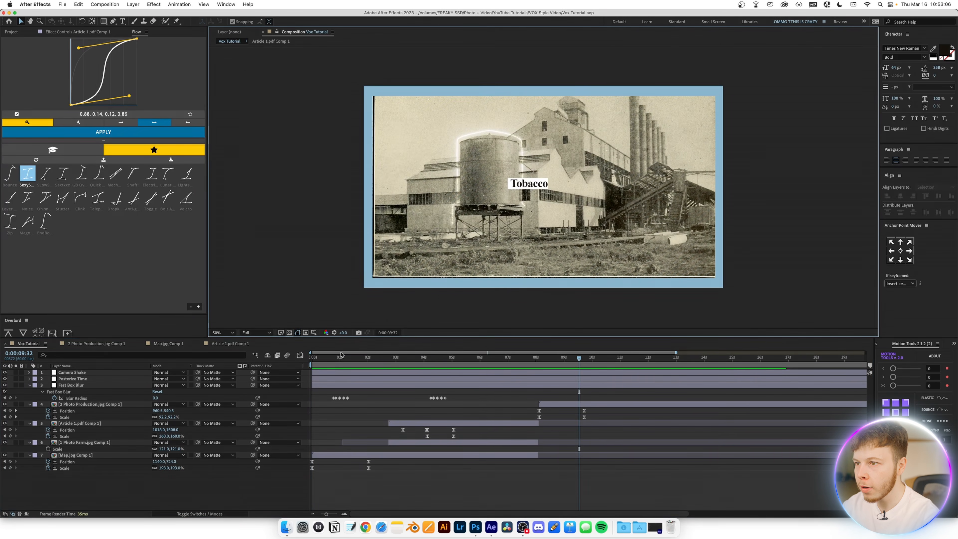
{"action": "key", "text": "Home"}
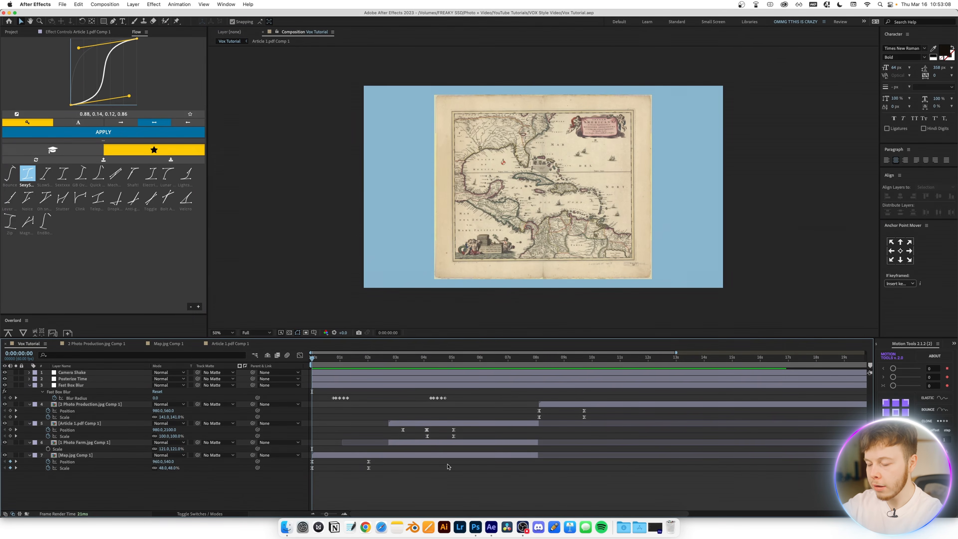
Create a 1920 by 1080 px solid coloured dark gray 191919
{"action": "key", "text": "super+y"}
{"action": "left_click", "coordinate": [771, 260]}
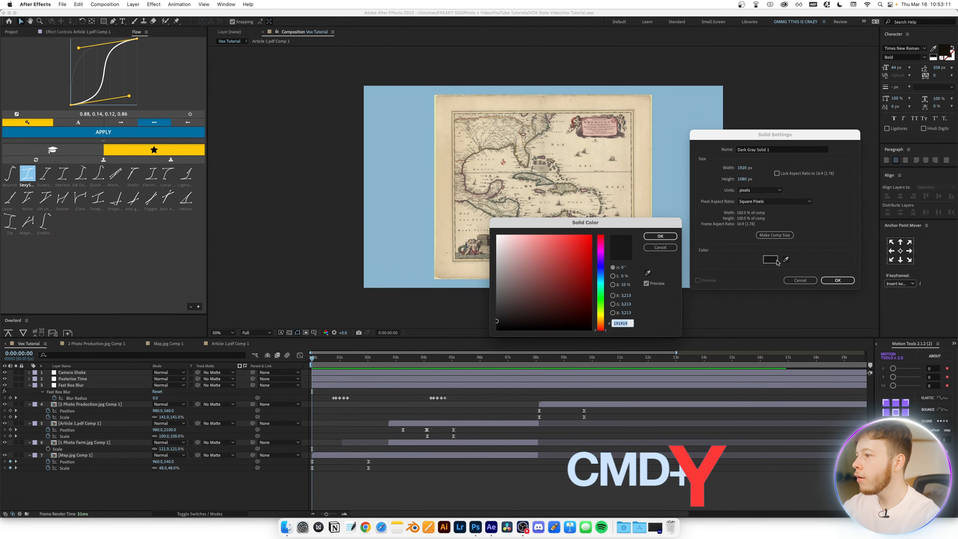
{"action": "left_click", "coordinate": [498, 321]}
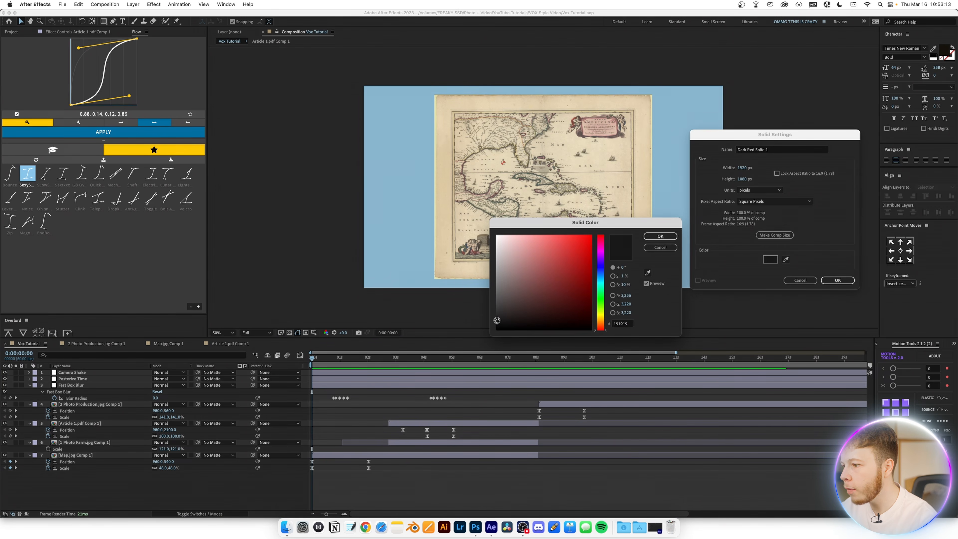
{"action": "key", "text": "Return"}
{"action": "key", "text": "Return"}
Move the dark solid beneath all other layers and rename it Background
{"action": "left_click_drag", "start_coordinate": [75, 372], "coordinate": [75, 472]}
{"action": "key", "text": "Return"}
{"action": "type", "text": "Backgroun"}
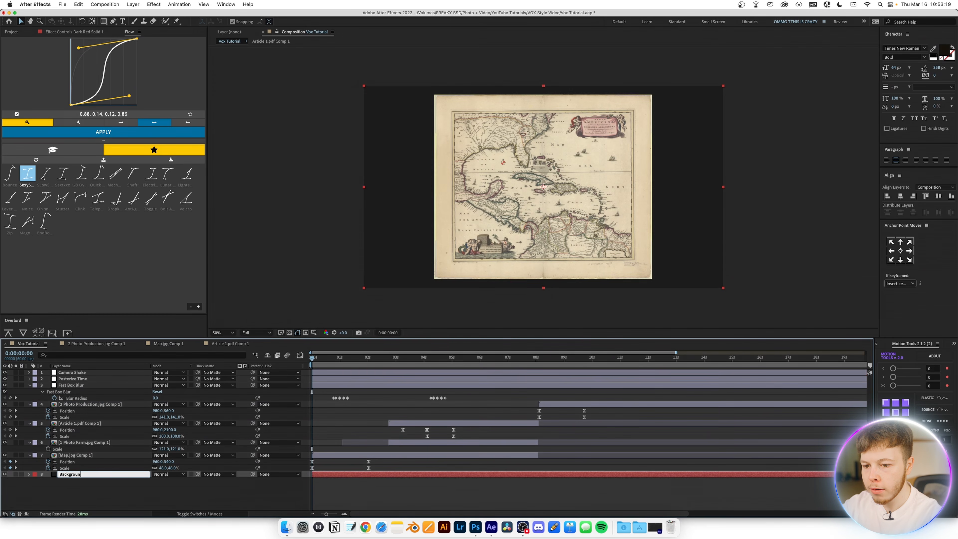
{"action": "type", "text": "d"}
{"action": "key", "text": "Return"}
Add a second solid named Grid above Background and give it a Grid effect with width and height 53
{"action": "key", "text": "super+y"}
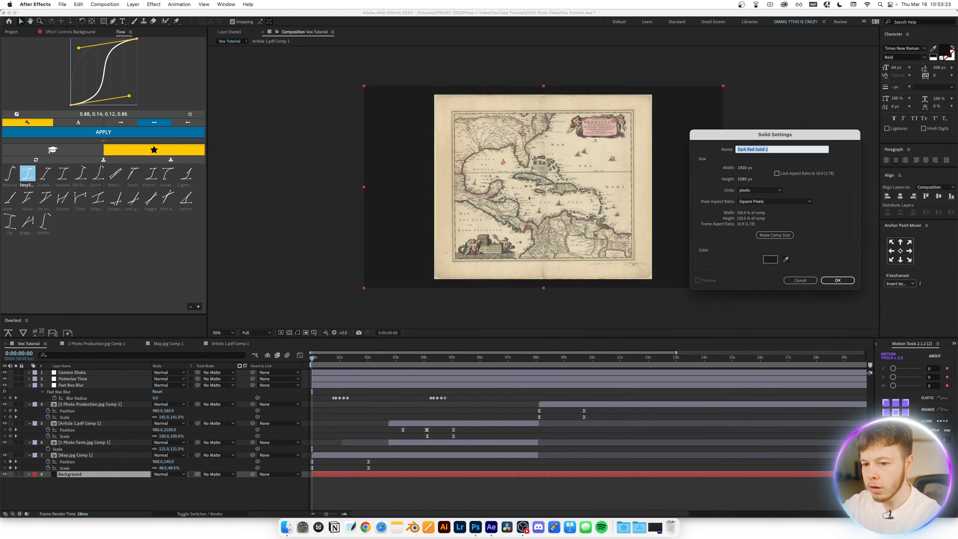
{"action": "key", "text": "Return"}
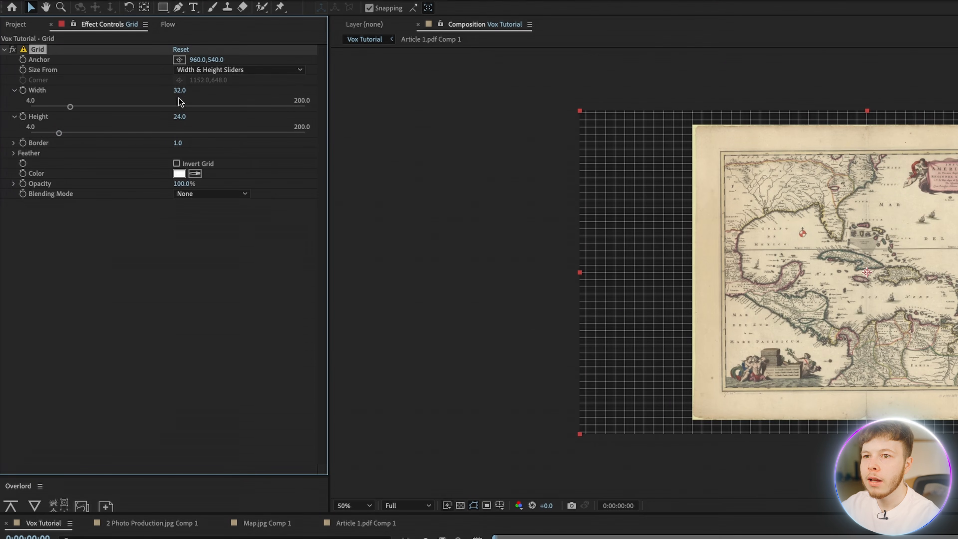
{"action": "left_click_drag", "start_coordinate": [180, 91], "coordinate": [193, 92]}
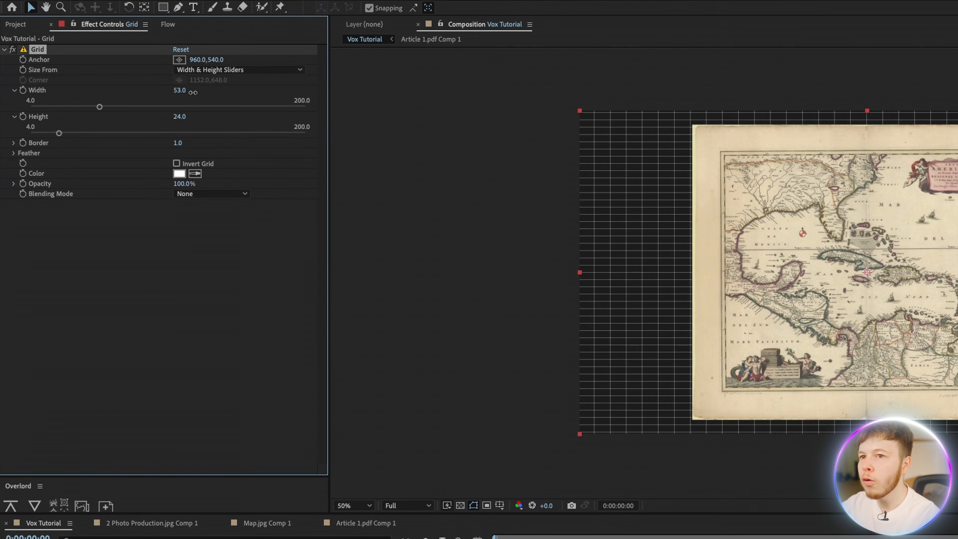
{"action": "left_click", "coordinate": [179, 116]}
{"action": "type", "text": "53"}
{"action": "key", "text": "Return"}
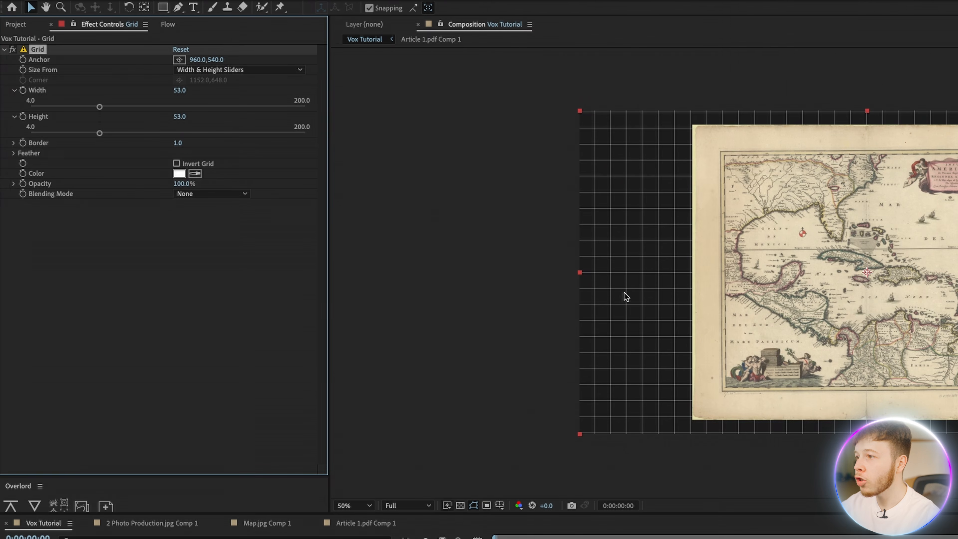
Lower the Grid layer's opacity to 38% and rotate it slightly counterclockwise
{"action": "left_click", "coordinate": [87, 474]}
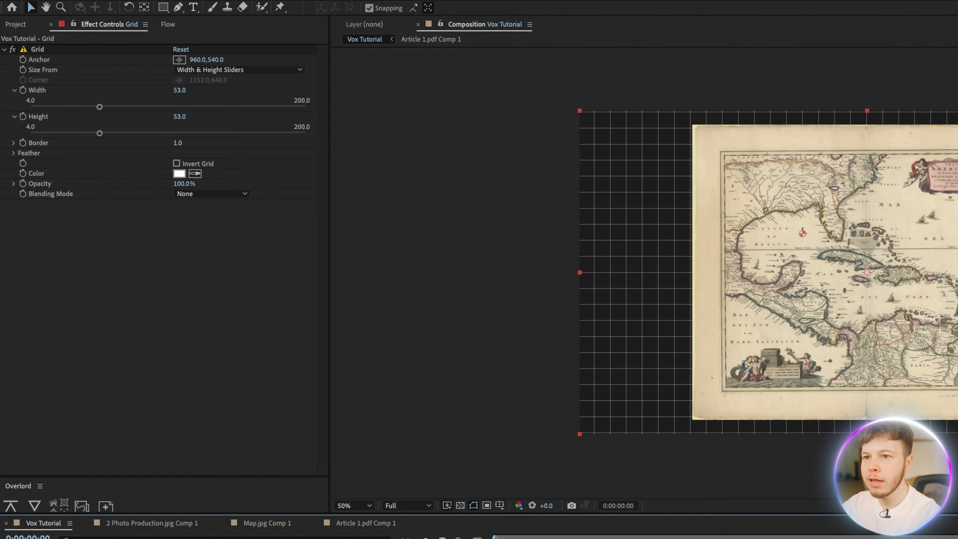
{"action": "key", "text": "t"}
{"action": "left_click_drag", "start_coordinate": [159, 481], "coordinate": [144, 481]}
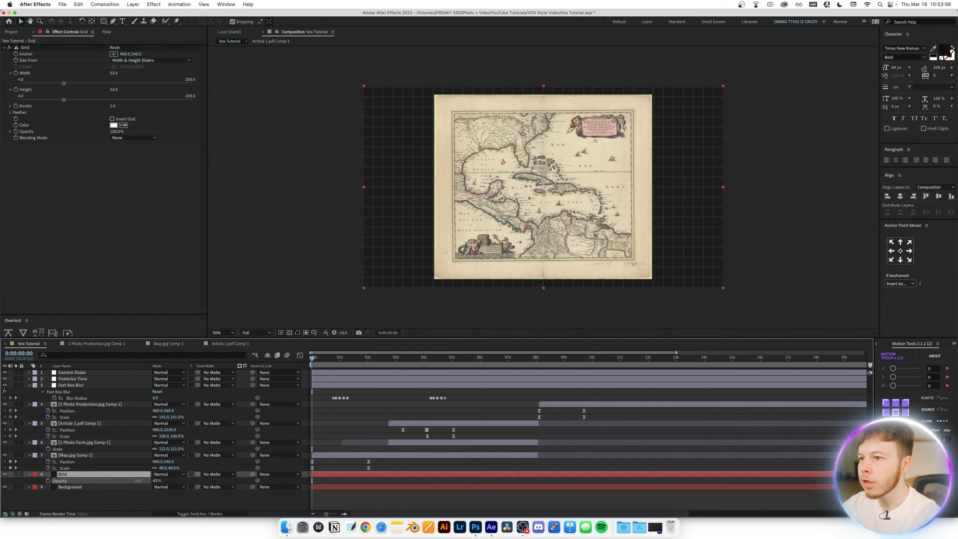
{"action": "key", "text": "shift+r"}
{"action": "left_click", "coordinate": [161, 481]}
{"action": "key", "text": "Down"}
{"action": "key", "text": "Down"}
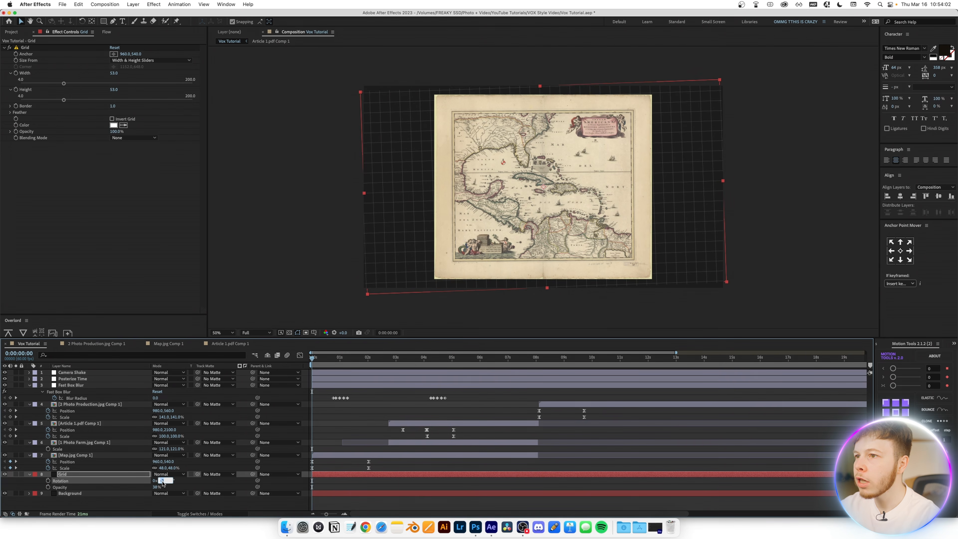
Scale the Grid layer to 107% so its tilted edges cover the frame, and preview the animation
{"action": "left_click", "coordinate": [130, 473]}
{"action": "key", "text": "s"}
{"action": "left_click_drag", "start_coordinate": [160, 482], "coordinate": [162, 482]}
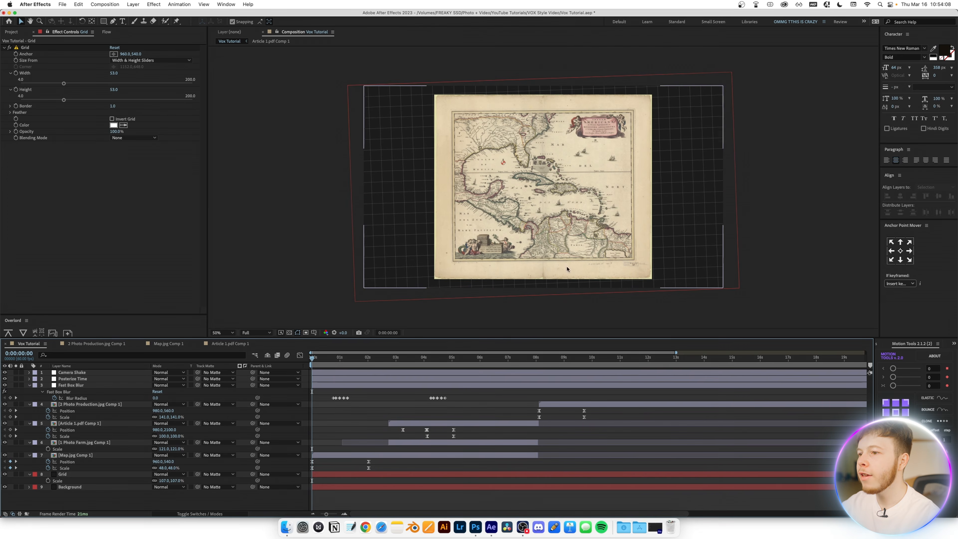
{"action": "key", "text": "space"}
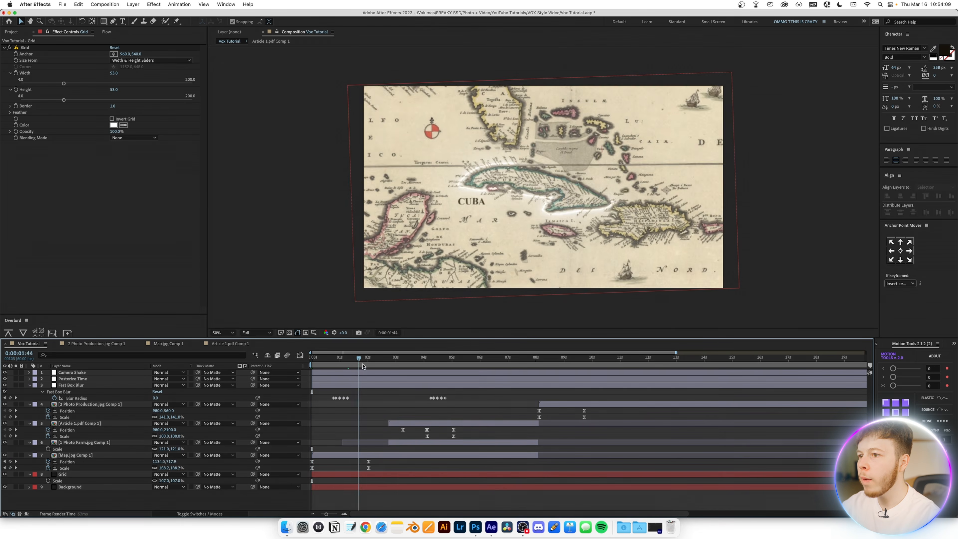
{"action": "key", "text": "space"}
{"action": "key", "text": "space"}
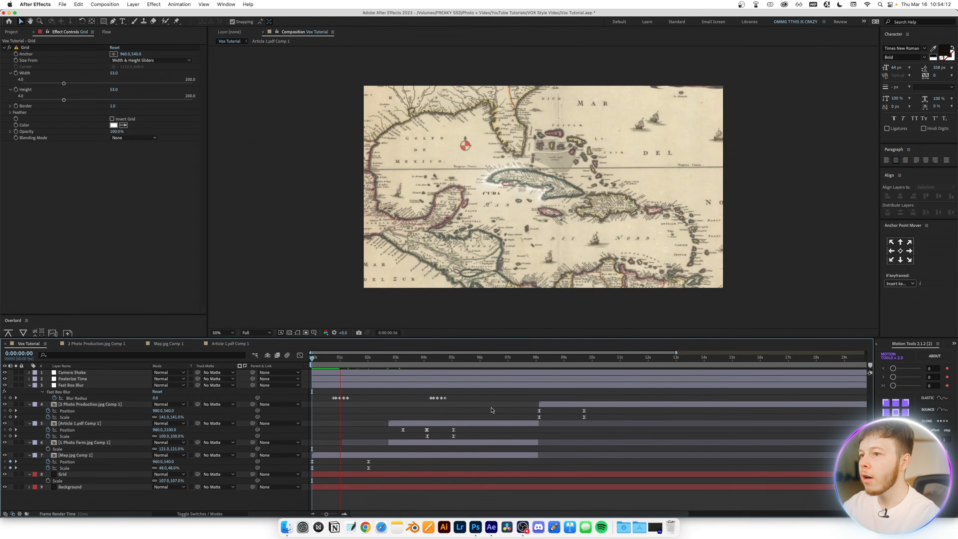
Pre-compose the 2 Photo Production, Article 1, 1 Photo Farm and Map layers into a composition named Animations
{"action": "left_click", "coordinate": [70, 472]}
{"action": "left_click", "coordinate": [71, 456]}
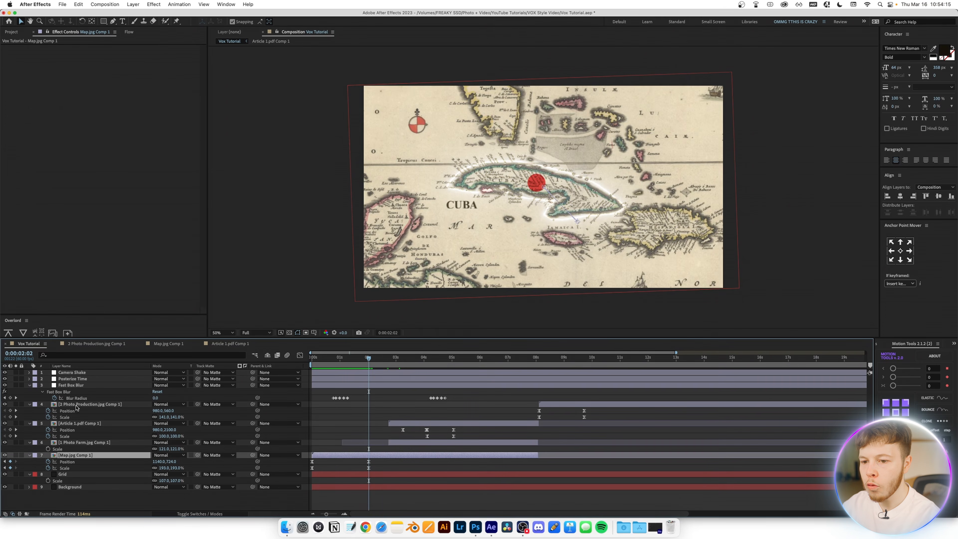
{"action": "left_click", "coordinate": [74, 406], "text": "shift"}
{"action": "key", "text": "super+shift+c"}
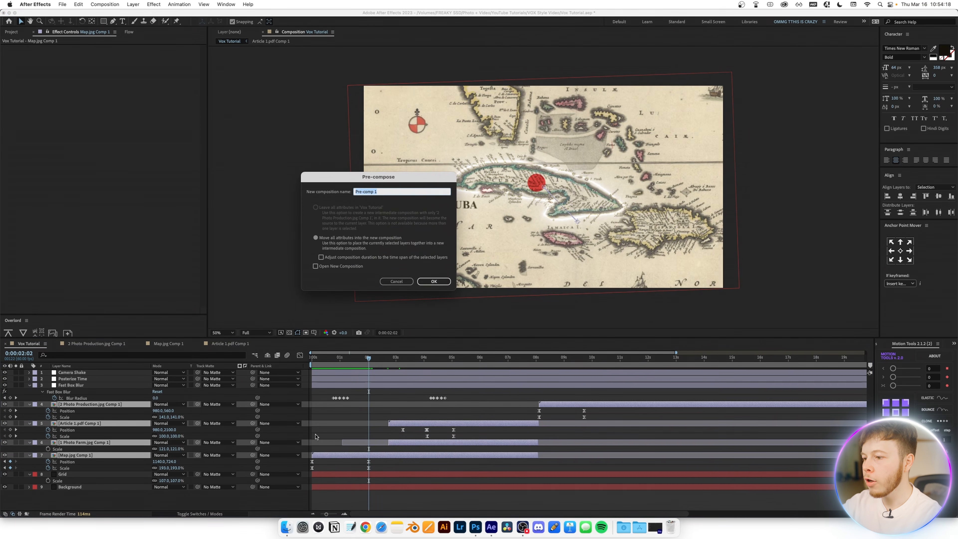
{"action": "type", "text": "Animations"}
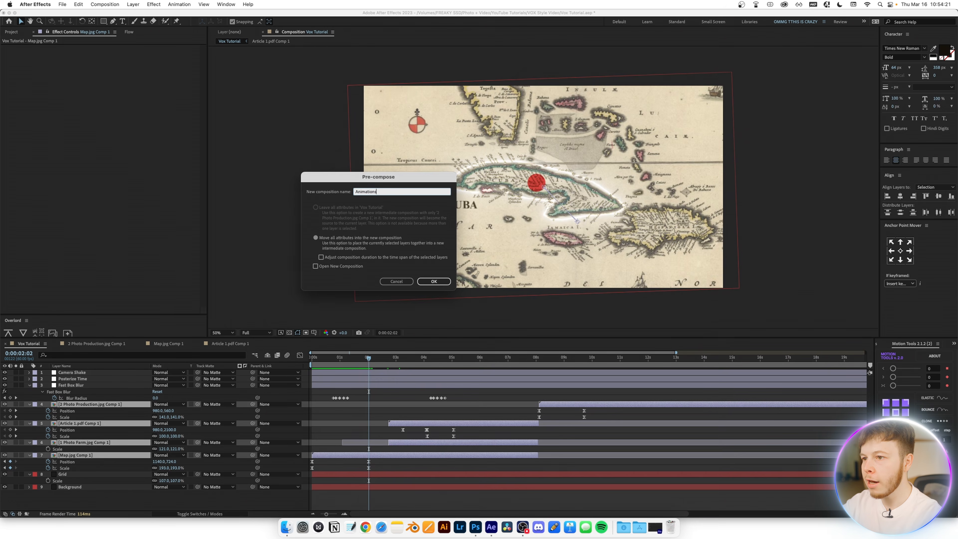
{"action": "key", "text": "Return"}
Apply a Drop Shadow effect to the Animations layer with direction 180° and softness 74
{"action": "key", "text": "ctrl+space"}
{"action": "type", "text": "dr"}
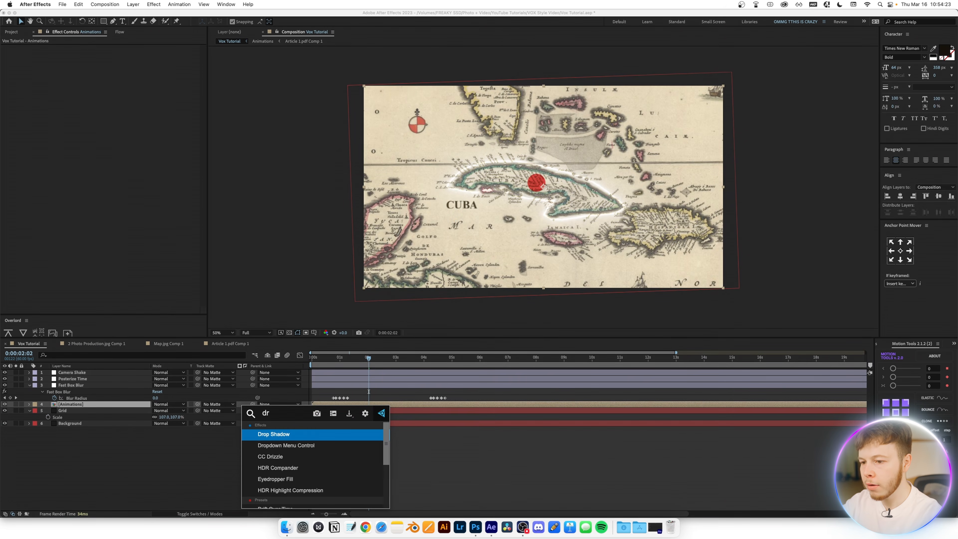
{"action": "key", "text": "Return"}
{"action": "left_click", "coordinate": [322, 363]}
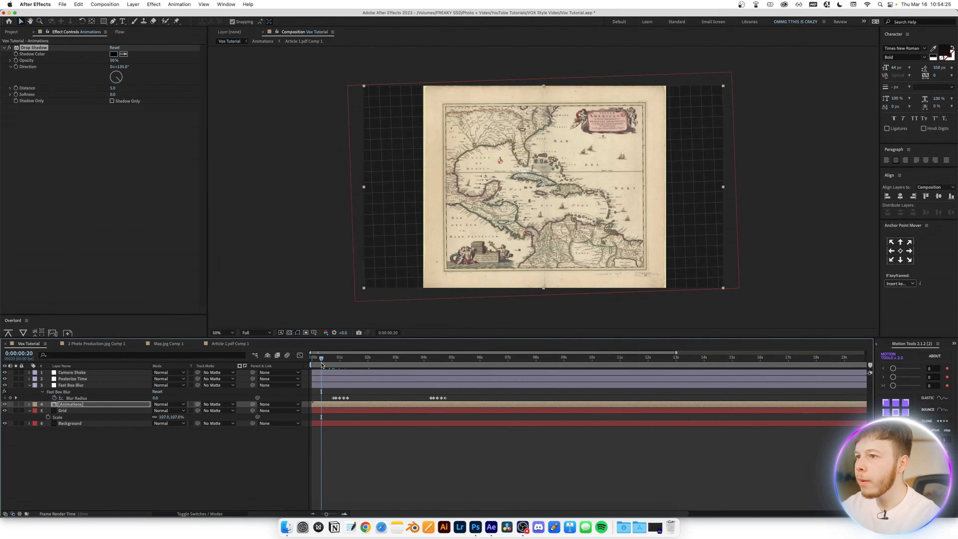
{"action": "left_click", "coordinate": [125, 115]}
{"action": "left_click", "coordinate": [122, 66]}
{"action": "type", "text": "180"}
{"action": "key", "text": "Return"}
{"action": "left_click", "coordinate": [113, 88]}
{"action": "key", "text": "Return"}
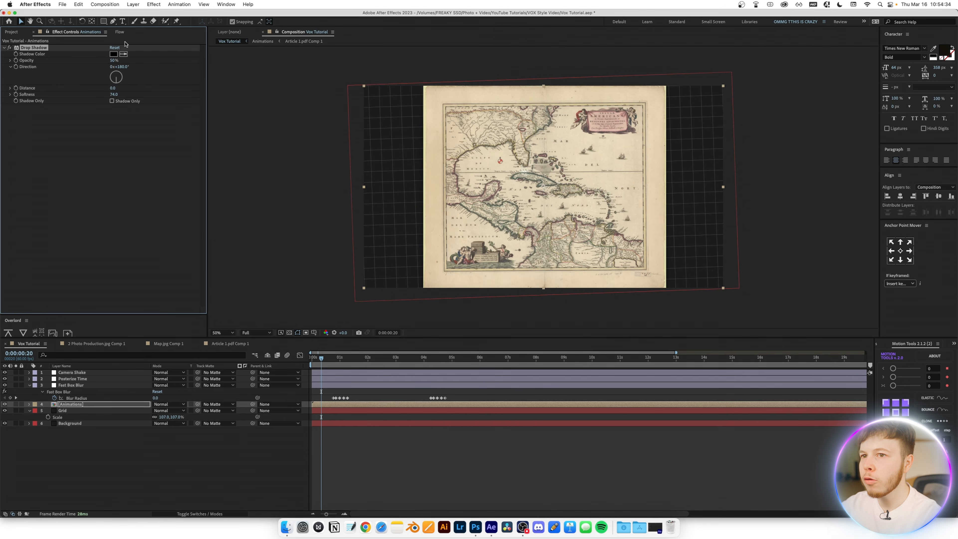
Raise the drop shadow's opacity to 100% and softness to 374, judging it in red FF0000 before returning it to black 000000, and preview
{"action": "left_click", "coordinate": [113, 54]}
{"action": "left_click_drag", "start_coordinate": [559, 305], "coordinate": [593, 235]}
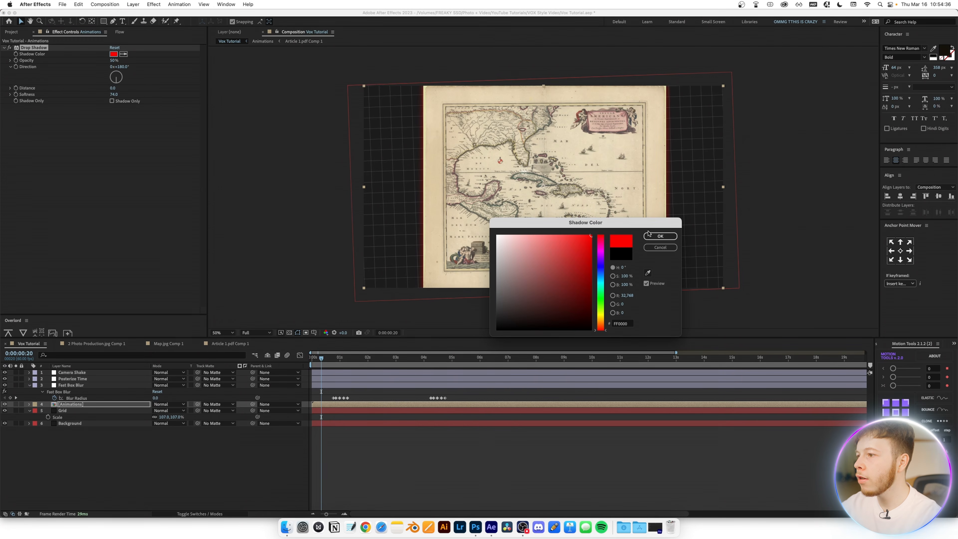
{"action": "left_click", "coordinate": [658, 235]}
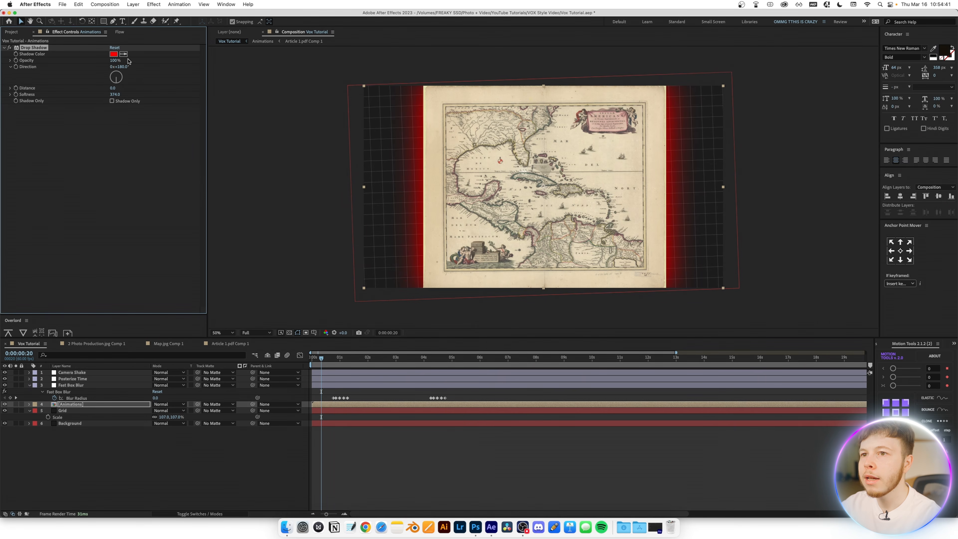
{"action": "left_click", "coordinate": [114, 54]}
{"action": "left_click_drag", "start_coordinate": [515, 285], "coordinate": [493, 333]}
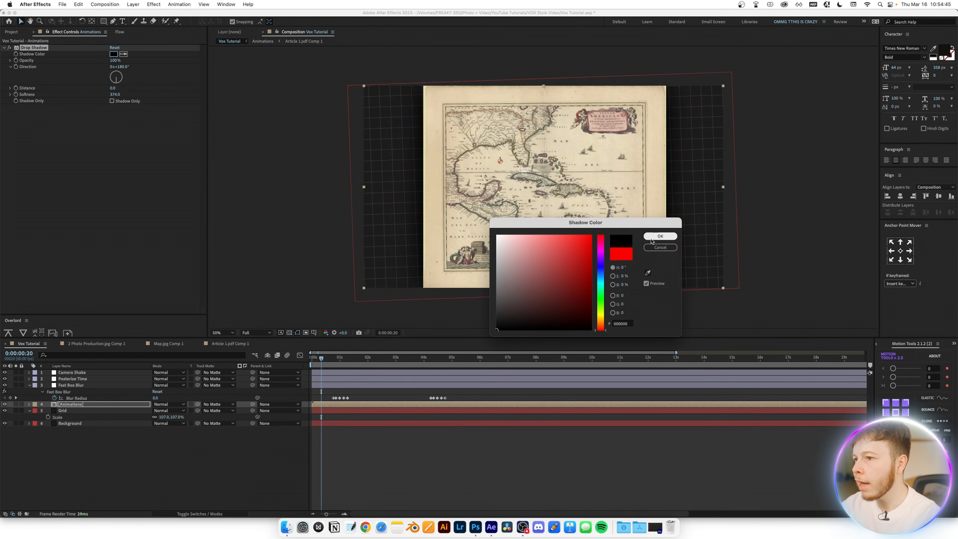
{"action": "left_click", "coordinate": [667, 234]}
{"action": "left_click", "coordinate": [460, 475]}
{"action": "key", "text": "Home"}
{"action": "key", "text": "space"}
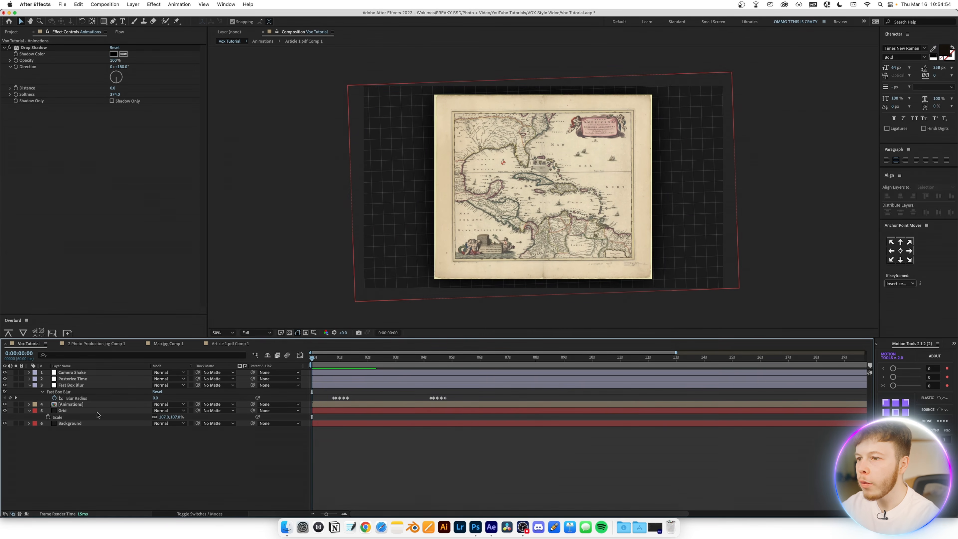
Copy the Turbulent Displace effect from the CUBA text in Map.jpg Comp 1 to the Grid layer and check the grid lines up close
{"action": "left_click", "coordinate": [60, 412]}
{"action": "key", "text": "ctrl+space"}
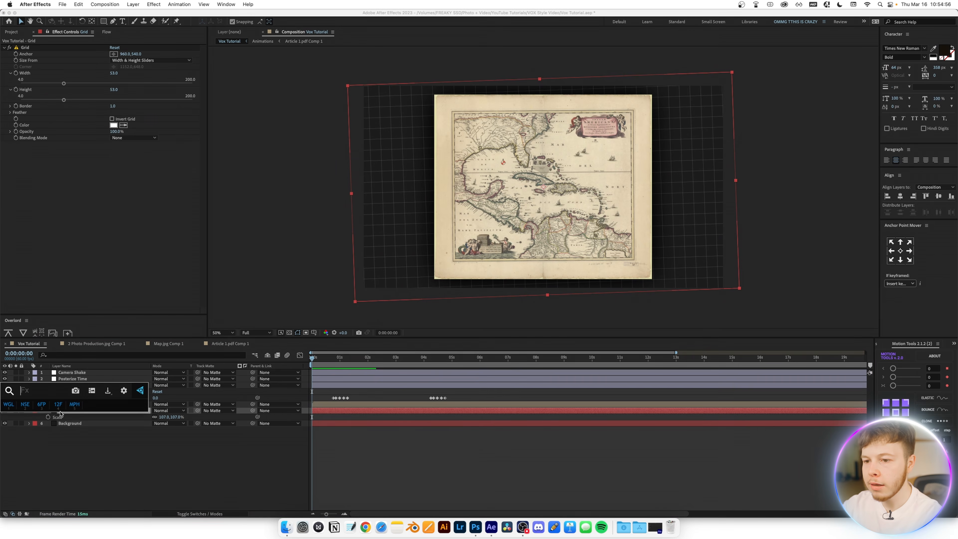
{"action": "left_click", "coordinate": [169, 343]}
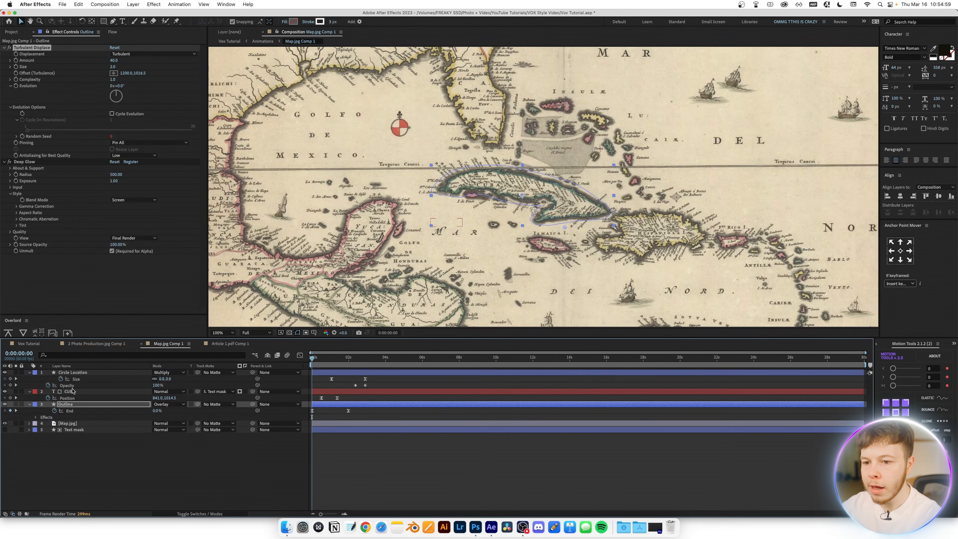
{"action": "left_click", "coordinate": [72, 391]}
{"action": "left_click", "coordinate": [31, 50]}
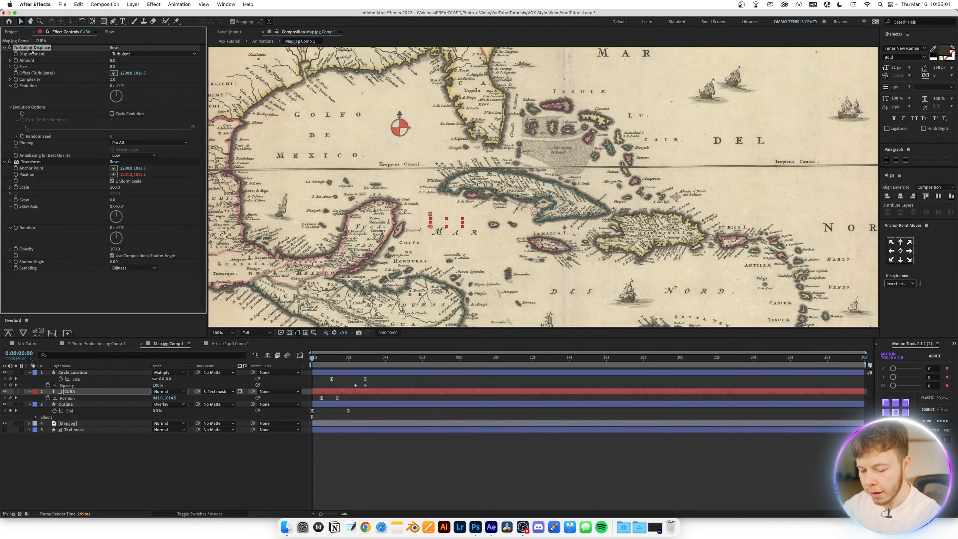
{"action": "key", "text": "super+0"}
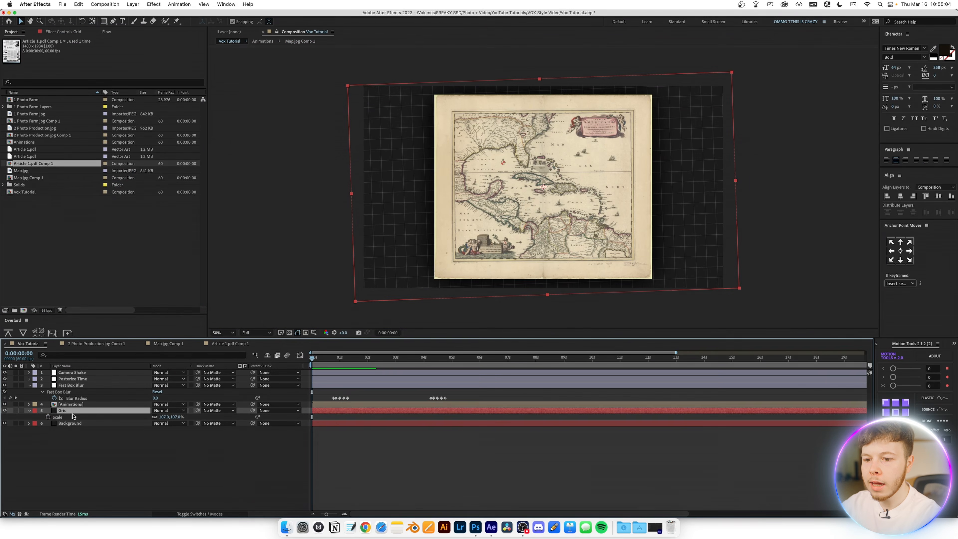
{"action": "key", "text": "super+v"}
{"action": "scroll", "coordinate": [307, 186], "scroll_direction": "up", "scroll_amount": 1}
{"action": "left_click_drag", "start_coordinate": [307, 186], "coordinate": [459, 193]}
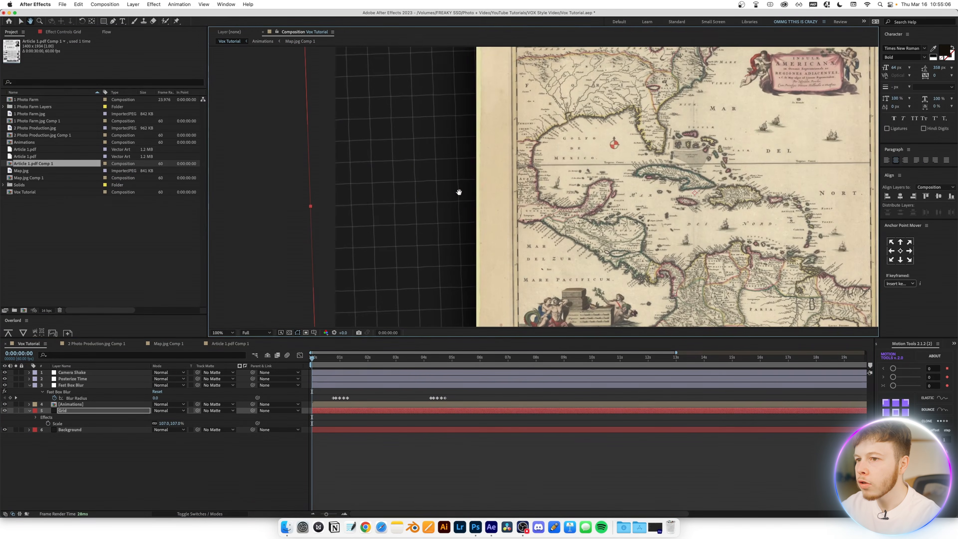
{"action": "scroll", "coordinate": [368, 204], "scroll_direction": "up", "scroll_amount": 1}
{"action": "left_click_drag", "start_coordinate": [362, 207], "coordinate": [448, 205]}
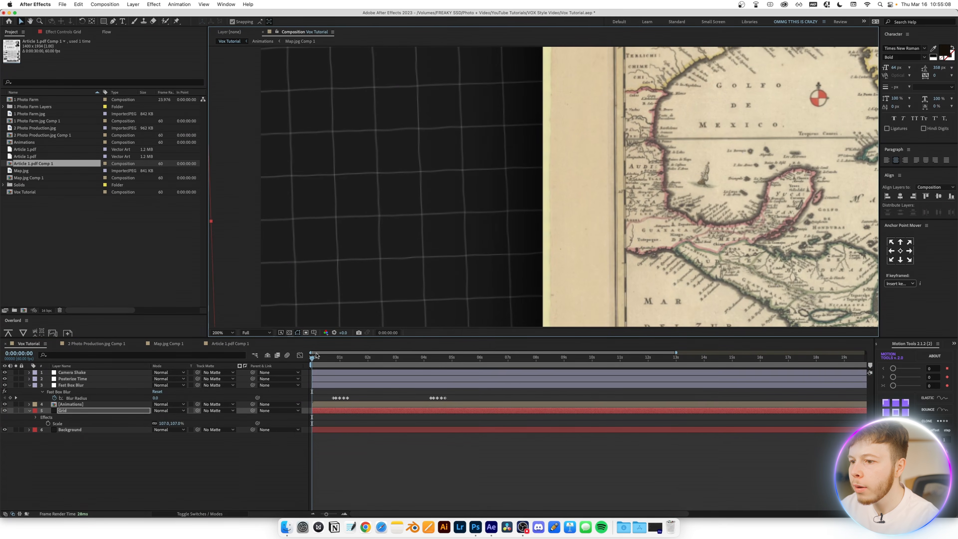
{"action": "left_click_drag", "start_coordinate": [314, 359], "coordinate": [327, 364]}
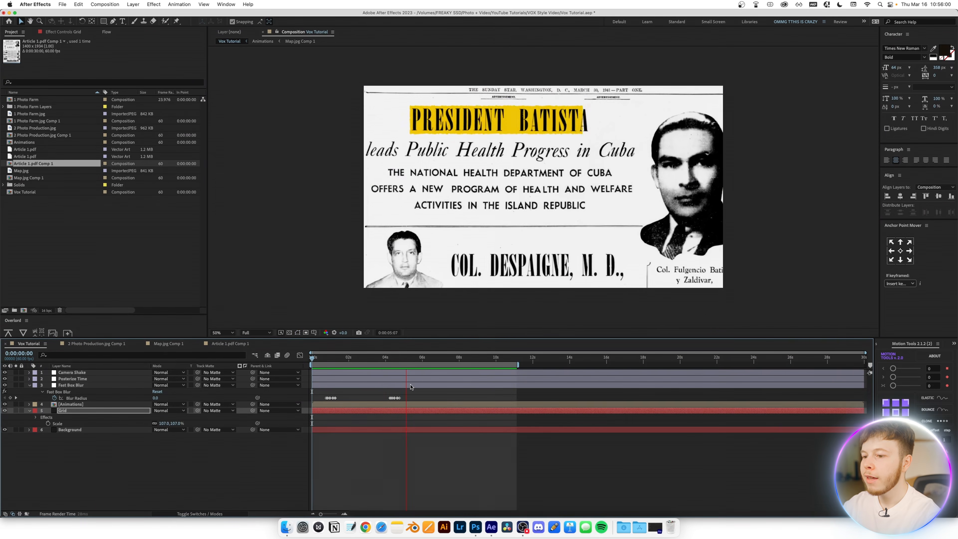
Open the Animations composition and add a null object directly above the Map.jpg Comp 1 layer at 2:59
{"action": "key", "text": "space"}
{"action": "double_click", "coordinate": [67, 405]}
{"action": "left_click_drag", "start_coordinate": [412, 361], "coordinate": [369, 384]}
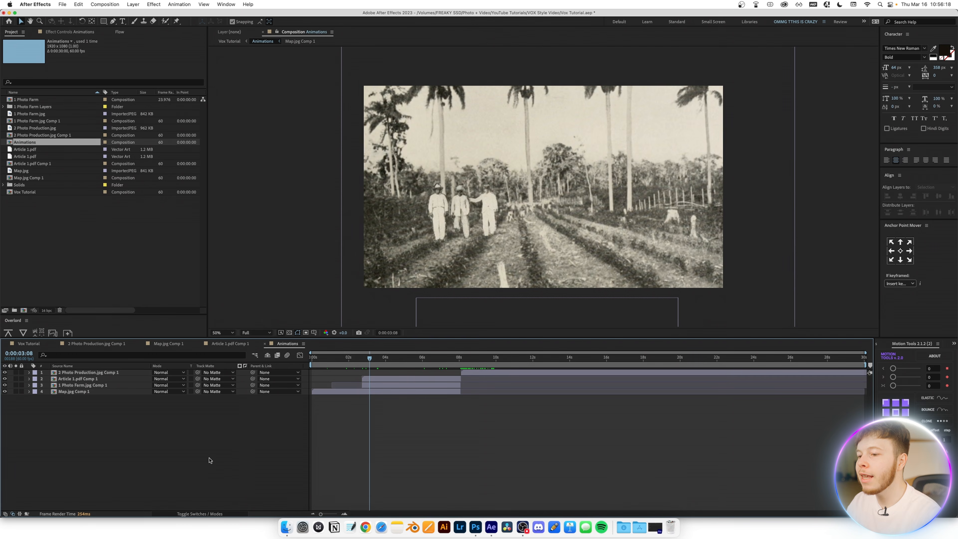
{"action": "mouse_move", "coordinate": [369, 359]}
{"action": "left_mouse_down"}
{"action": "mouse_move", "coordinate": [355, 359]}
{"action": "mouse_move", "coordinate": [366, 361]}
{"action": "left_mouse_up"}
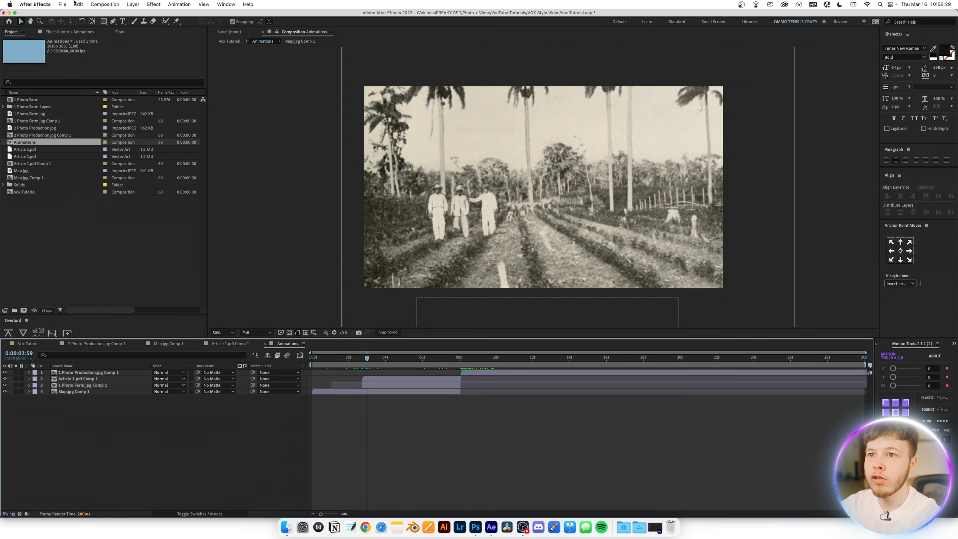
{"action": "left_click", "coordinate": [105, 4]}
{"action": "key", "text": "super+alt+shift+y"}
Parent the Map.jpg Comp 1 layer to the null and rename the null Map Controls
{"action": "left_click", "coordinate": [69, 399]}
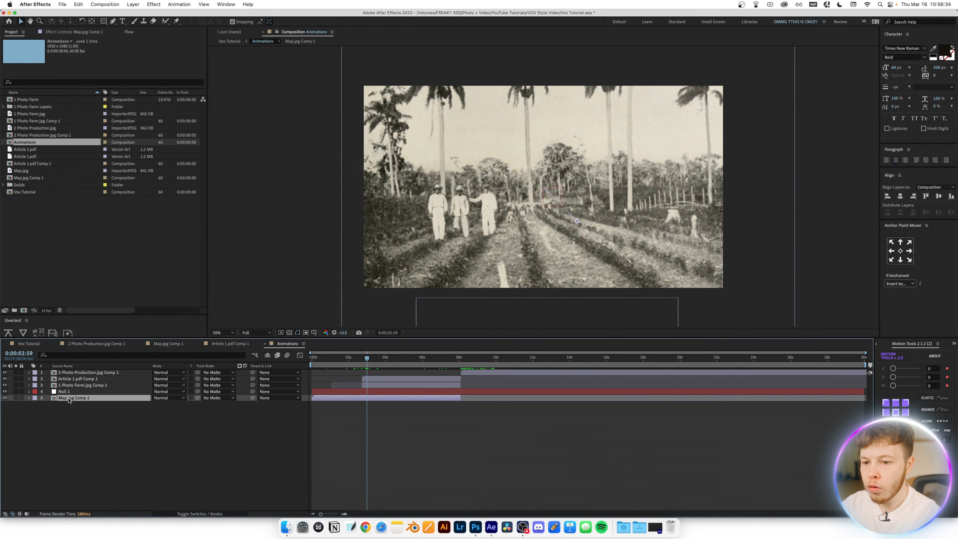
{"action": "key", "text": "u"}
{"action": "left_click", "coordinate": [101, 452]}
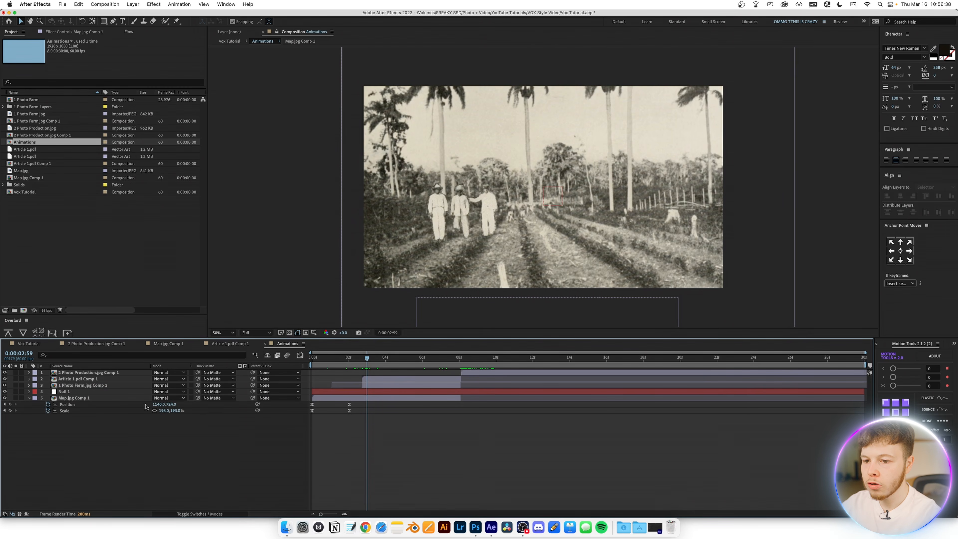
{"action": "left_click_drag", "start_coordinate": [253, 399], "coordinate": [64, 392]}
{"action": "left_click", "coordinate": [63, 392]}
{"action": "key", "text": "Return"}
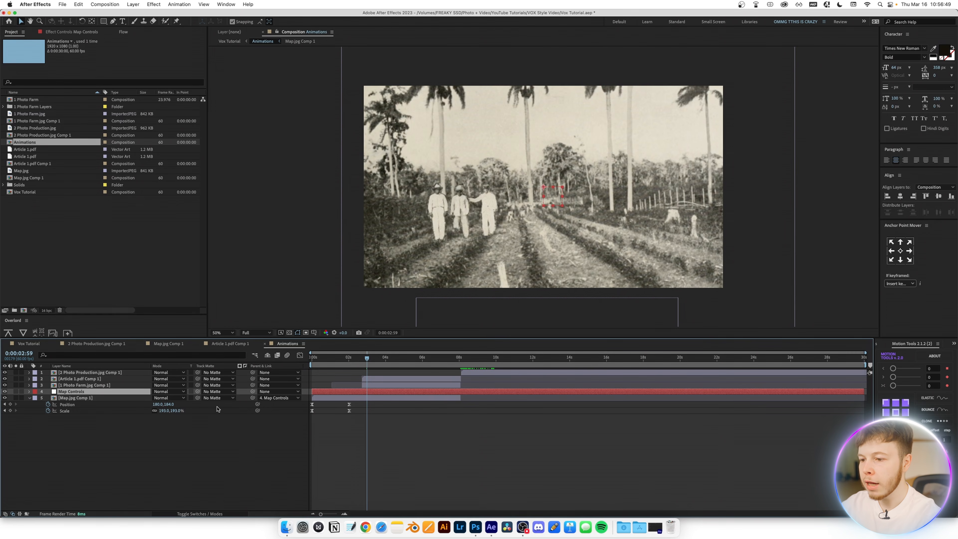
Keyframe the Map Controls null's position at 960, 540 at 2:23 and at 960, 426 at 3:04
{"action": "key", "text": "p"}
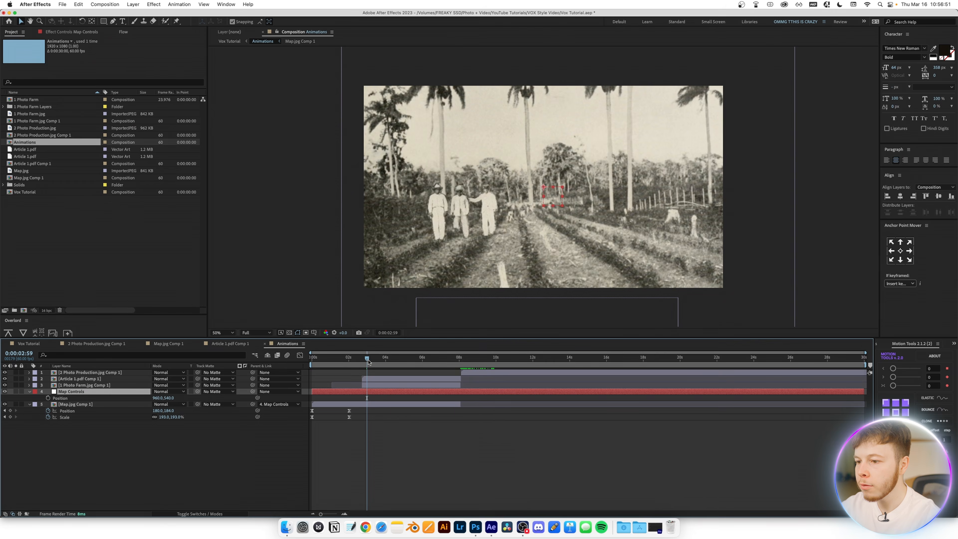
{"action": "left_click_drag", "start_coordinate": [369, 361], "coordinate": [357, 363]}
{"action": "left_click", "coordinate": [48, 398]}
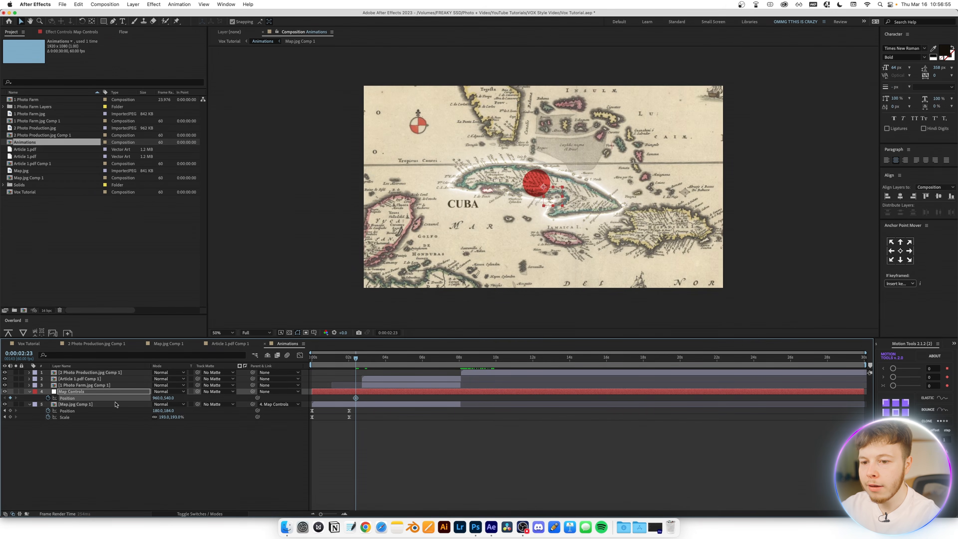
{"action": "left_click", "coordinate": [370, 361]}
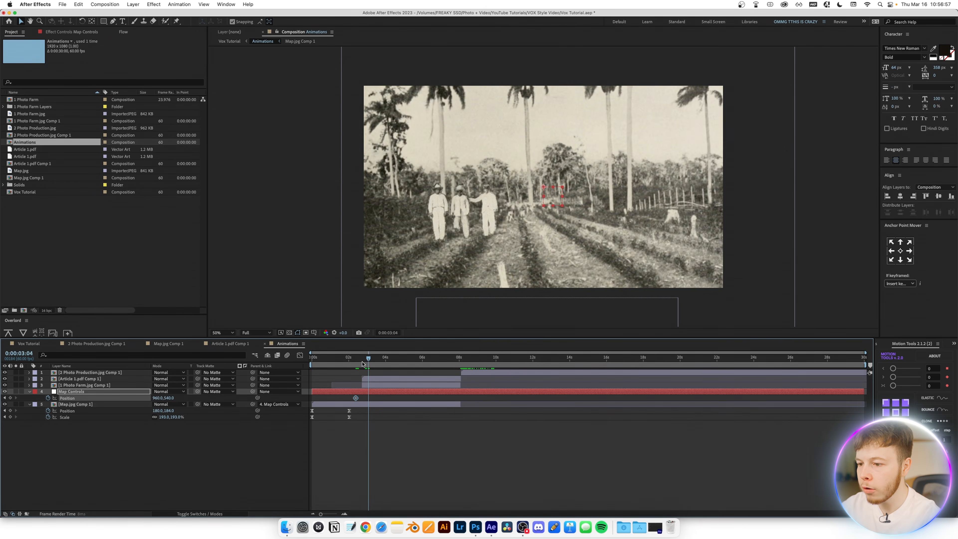
{"action": "left_click_drag", "start_coordinate": [169, 398], "coordinate": [152, 398]}
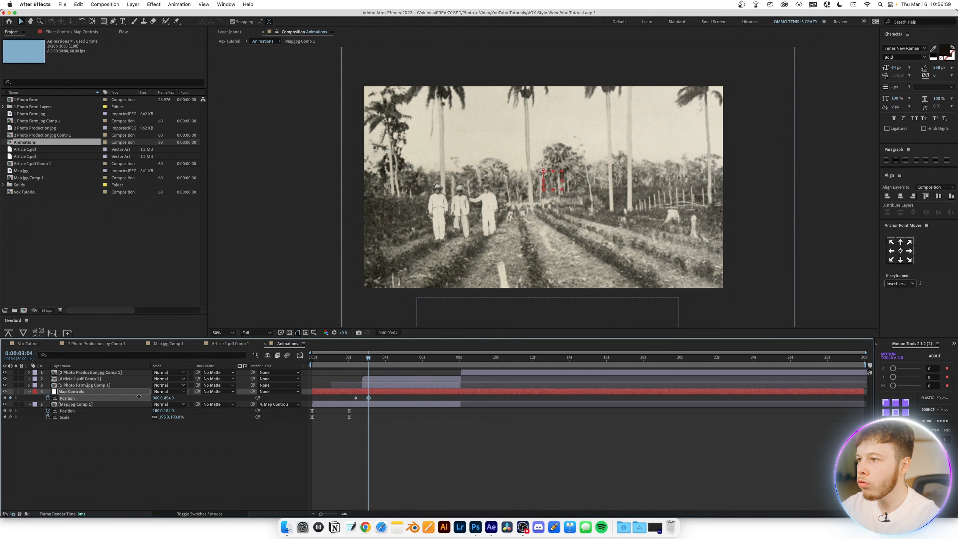
Apply the 0.88, 0.14, 0.12, 0.86 Flow easing curve to both Map Controls position keyframes and review the movement
{"action": "left_click_drag", "start_coordinate": [384, 399], "coordinate": [351, 396]}
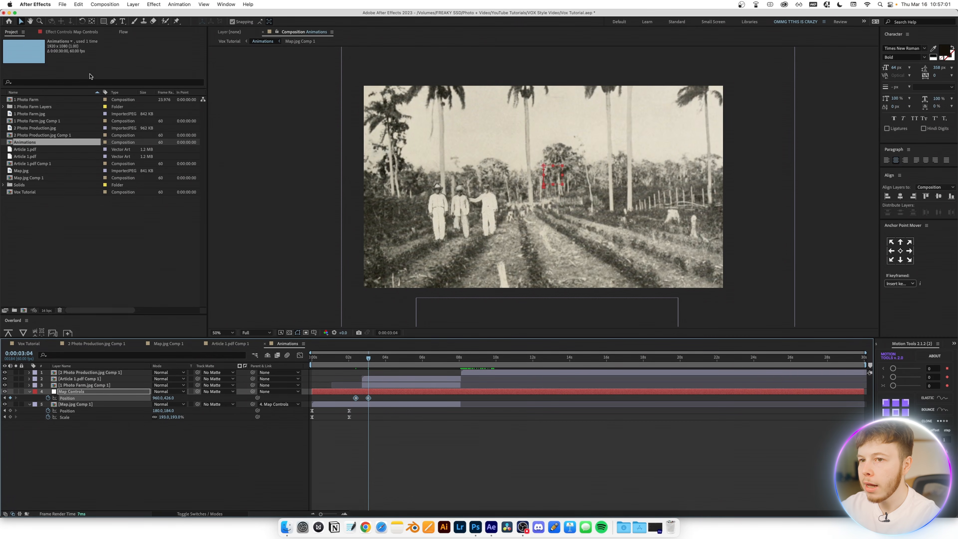
{"action": "left_click", "coordinate": [123, 31]}
{"action": "left_click", "coordinate": [103, 132]}
{"action": "left_click", "coordinate": [356, 358]}
{"action": "left_click_drag", "start_coordinate": [356, 360], "coordinate": [353, 361]}
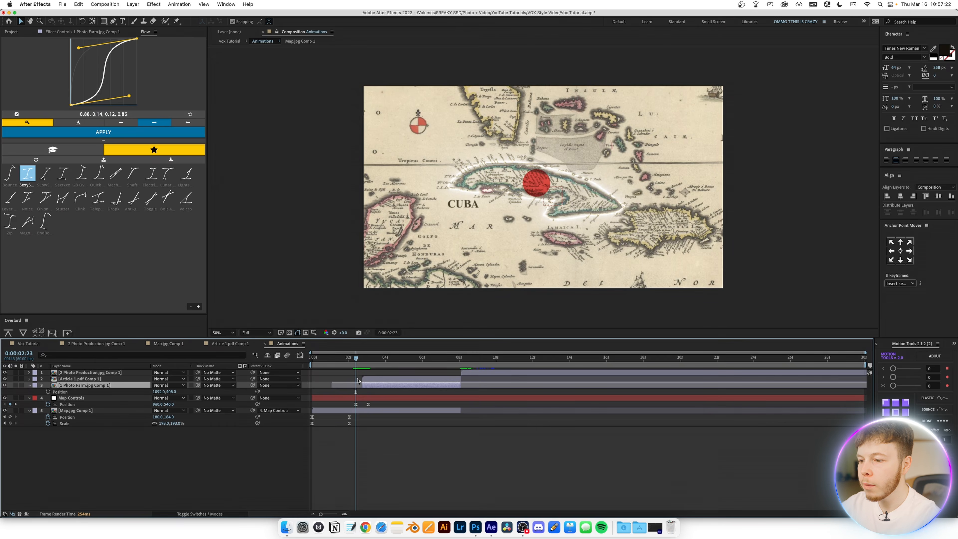
Keyframe the 1 Photo Farm.jpg Comp 1 position at 1092, 408 at 3:04 and 1092, 510 at 2:23, with the same easing
{"action": "left_click_drag", "start_coordinate": [356, 358], "coordinate": [370, 362]}
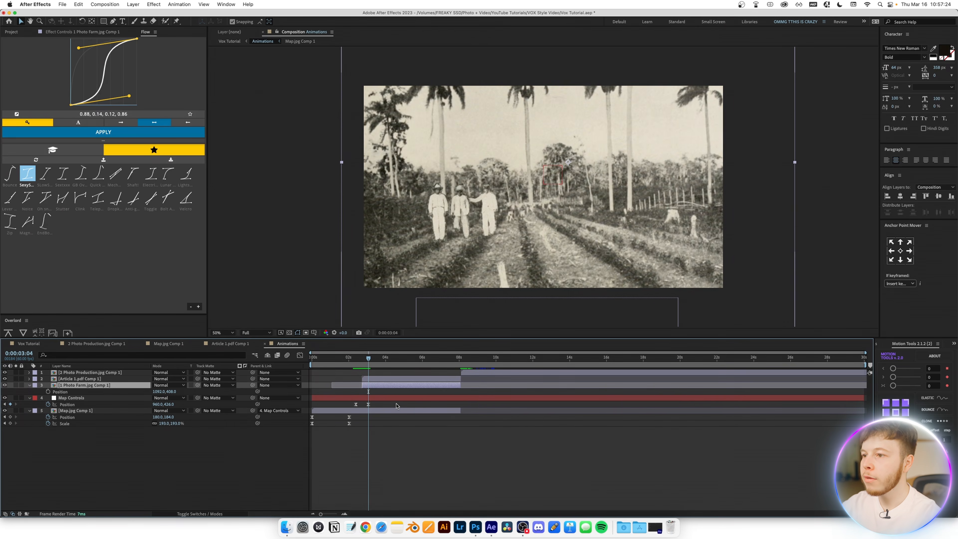
{"action": "left_click", "coordinate": [49, 391]}
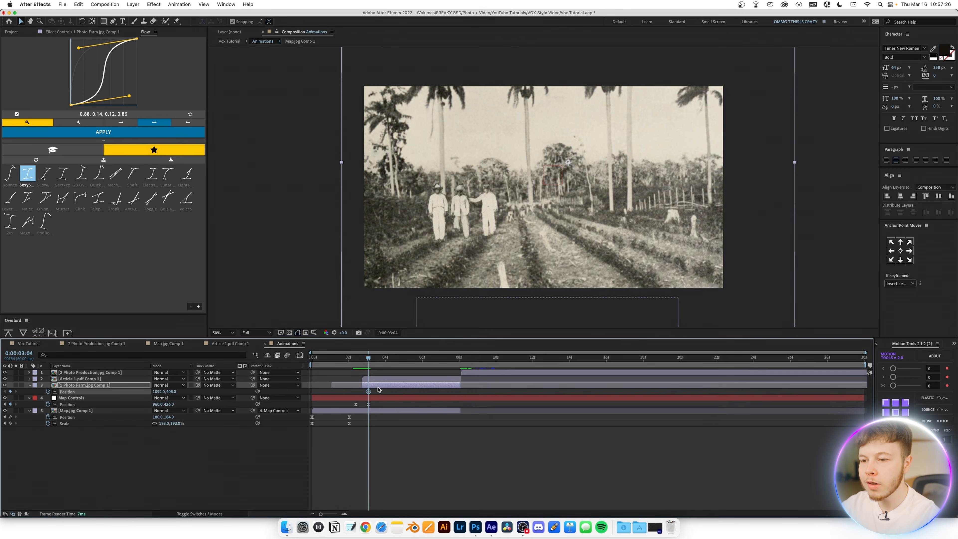
{"action": "key", "text": "j"}
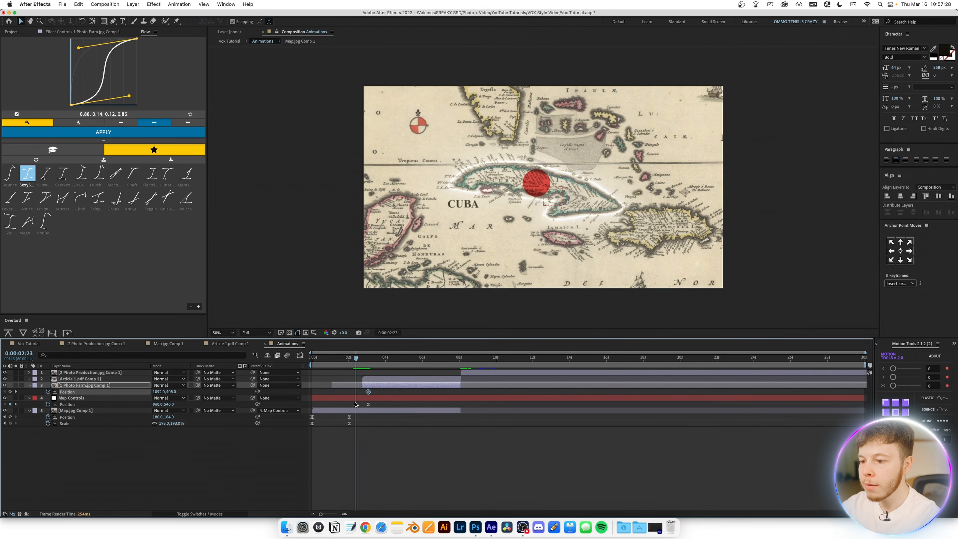
{"action": "left_click_drag", "start_coordinate": [171, 395], "coordinate": [178, 393]}
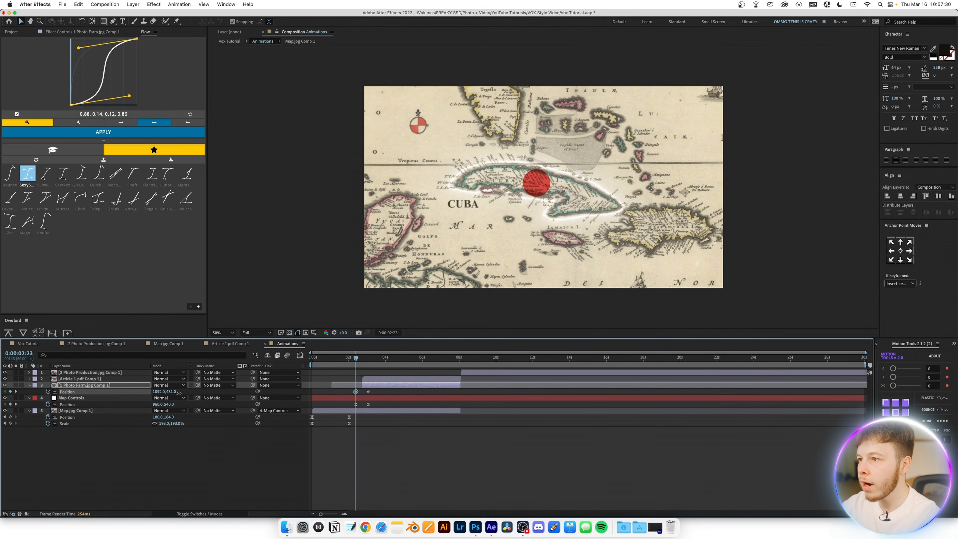
{"action": "left_click", "coordinate": [393, 393]}
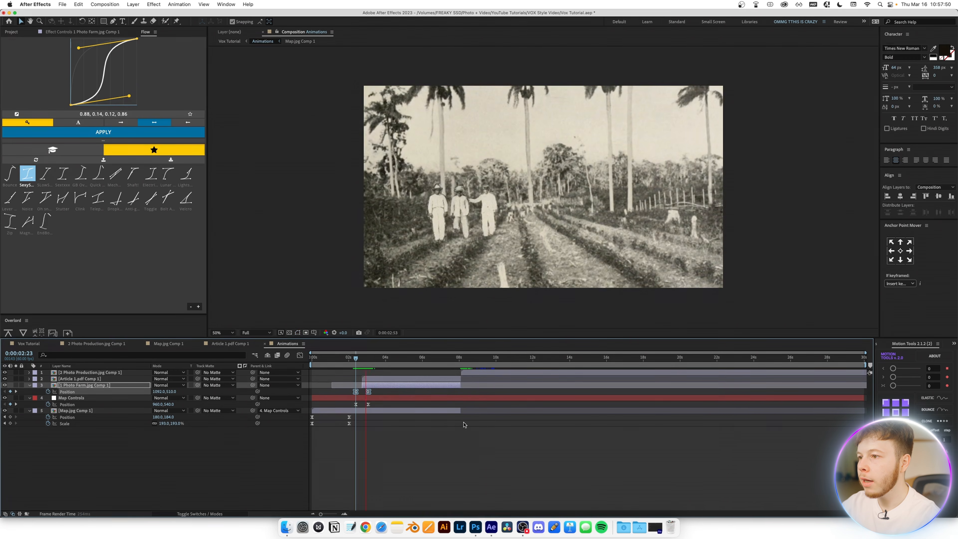
Review the photo and map movement, and play the Vox Tutorial composition from the start
{"action": "key", "text": "space"}
{"action": "left_click_drag", "start_coordinate": [375, 358], "coordinate": [301, 386]}
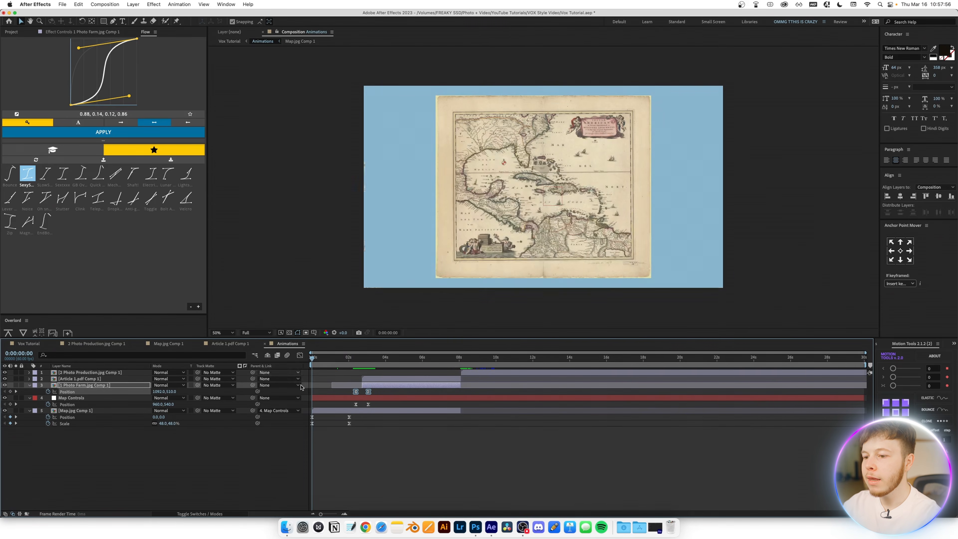
{"action": "left_click", "coordinate": [33, 344]}
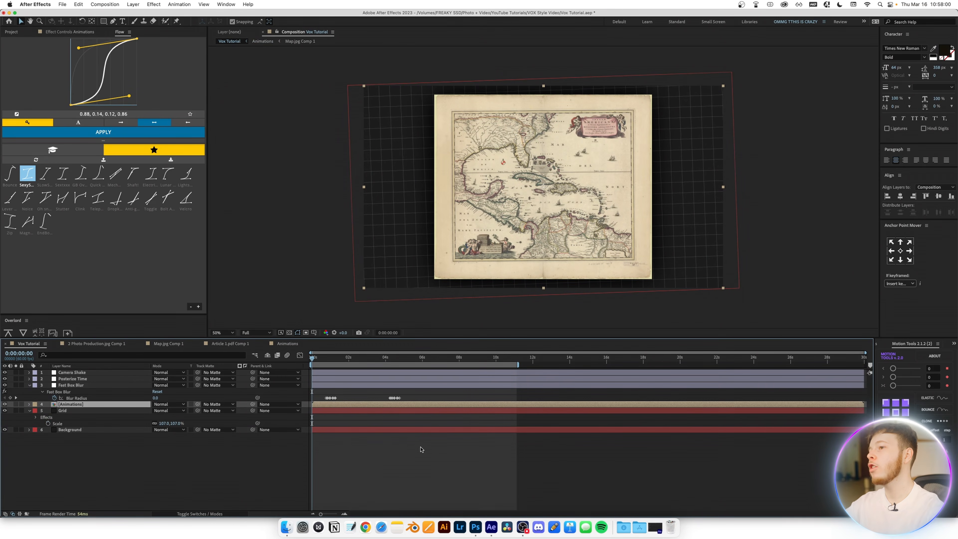
{"action": "key", "text": "space"}
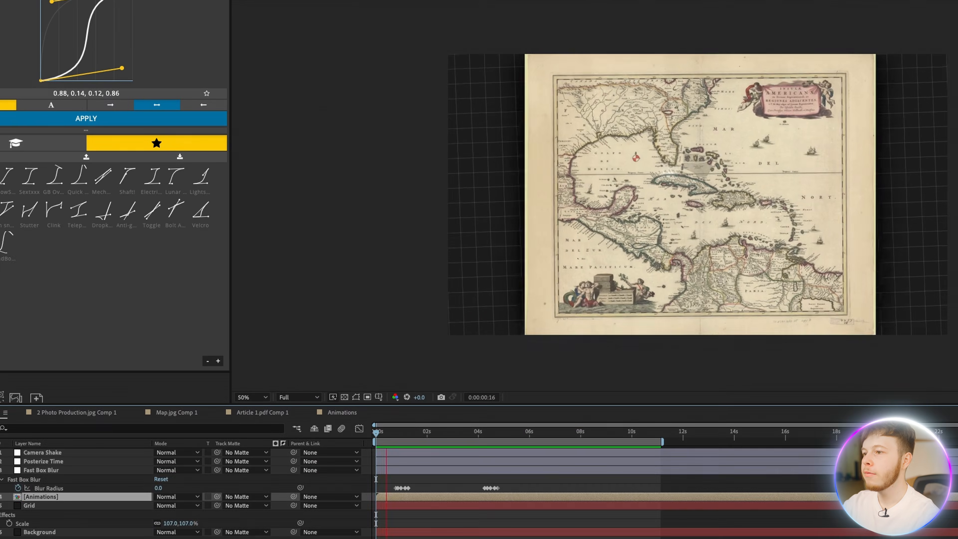